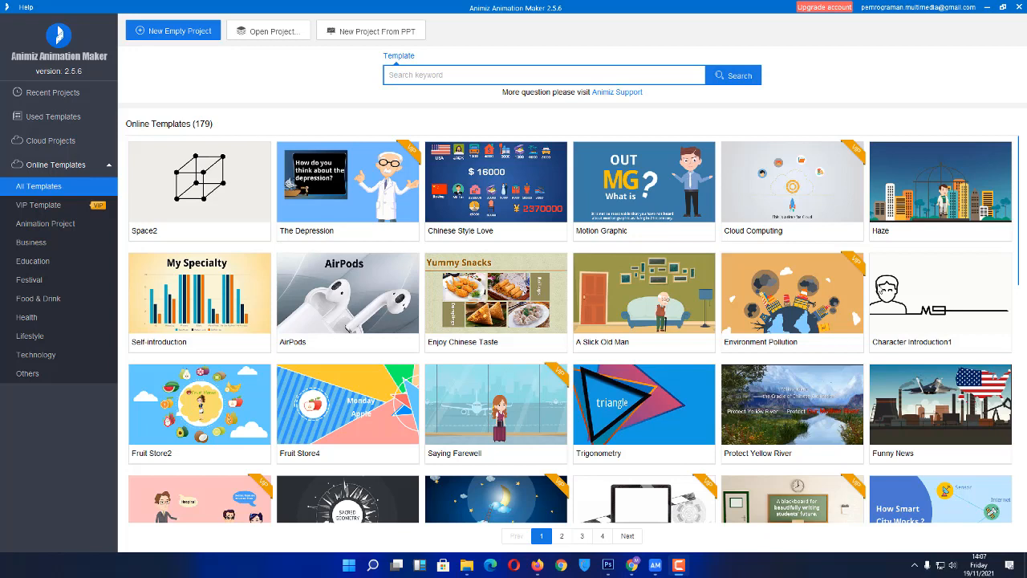
# Step: Create a new empty animation project
pyautogui.click(175, 35)
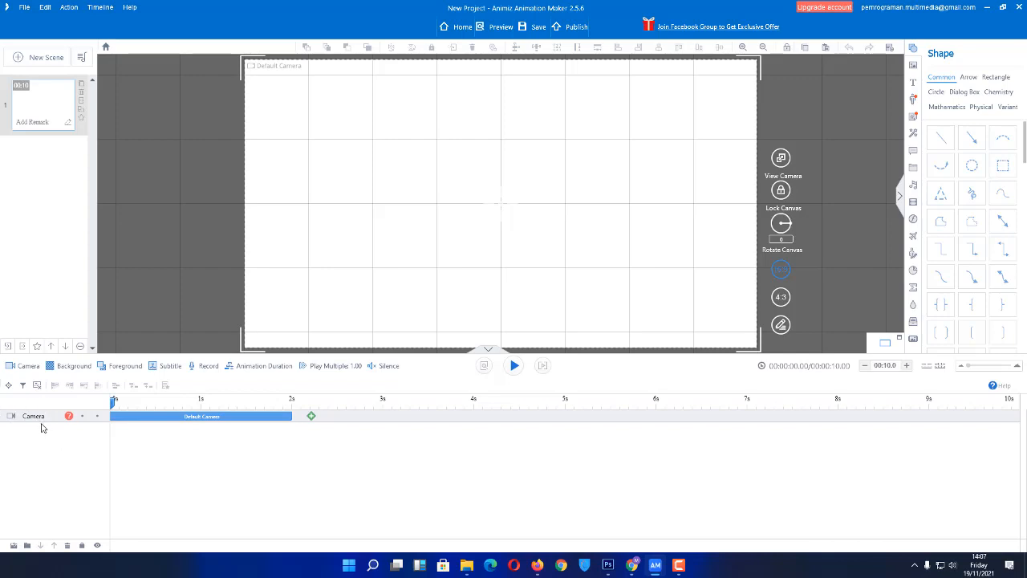
# Step: Add Background, Foreground, Subtitle and Record tracks to the timeline
pyautogui.click(69, 366)
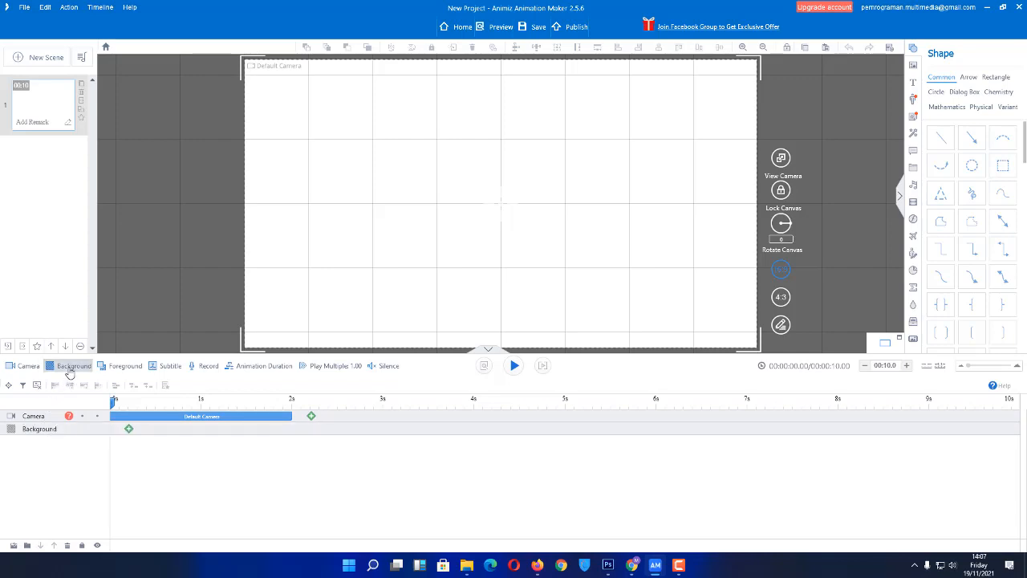
pyautogui.click(119, 368)
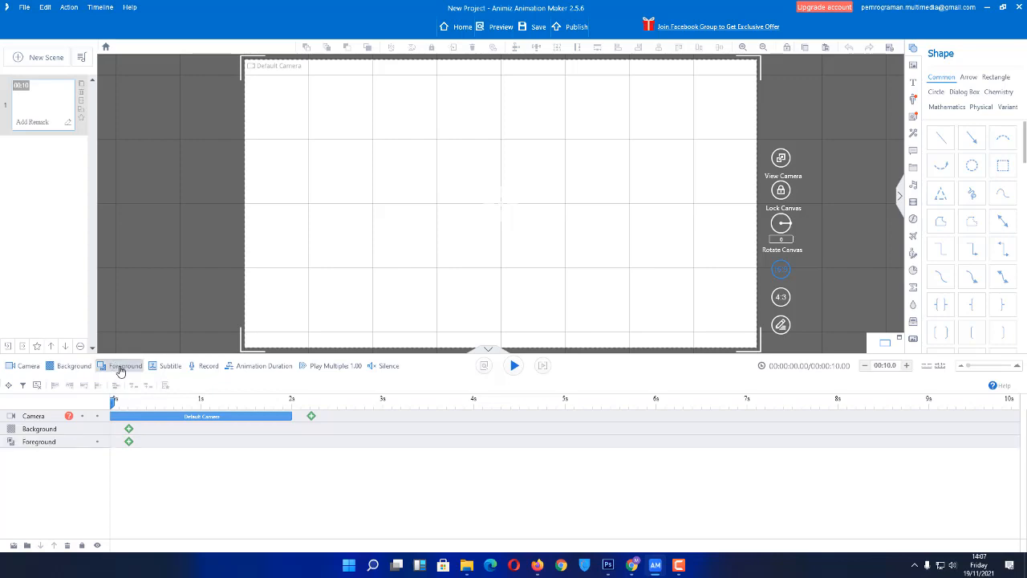
pyautogui.click(167, 369)
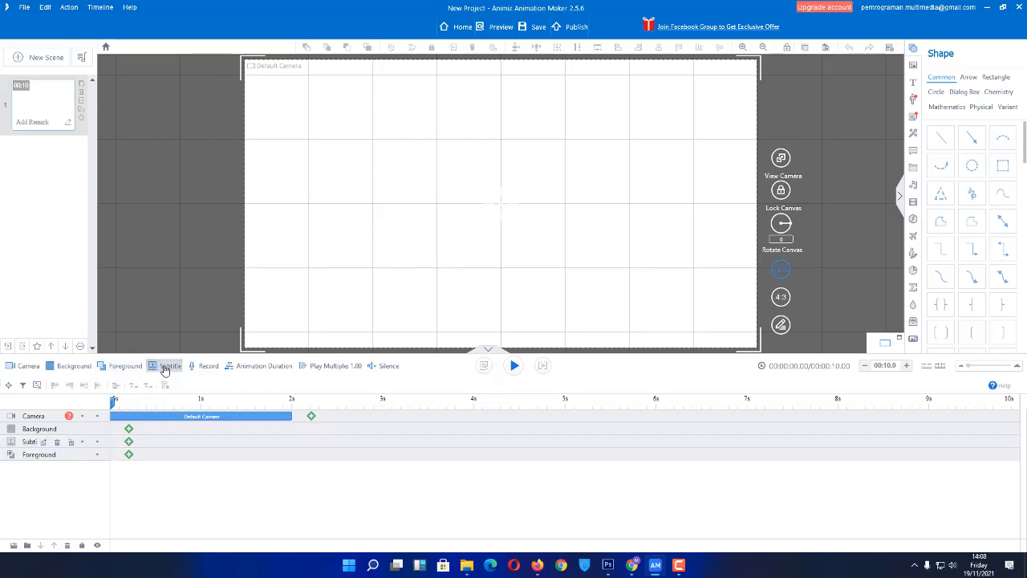
pyautogui.click(205, 368)
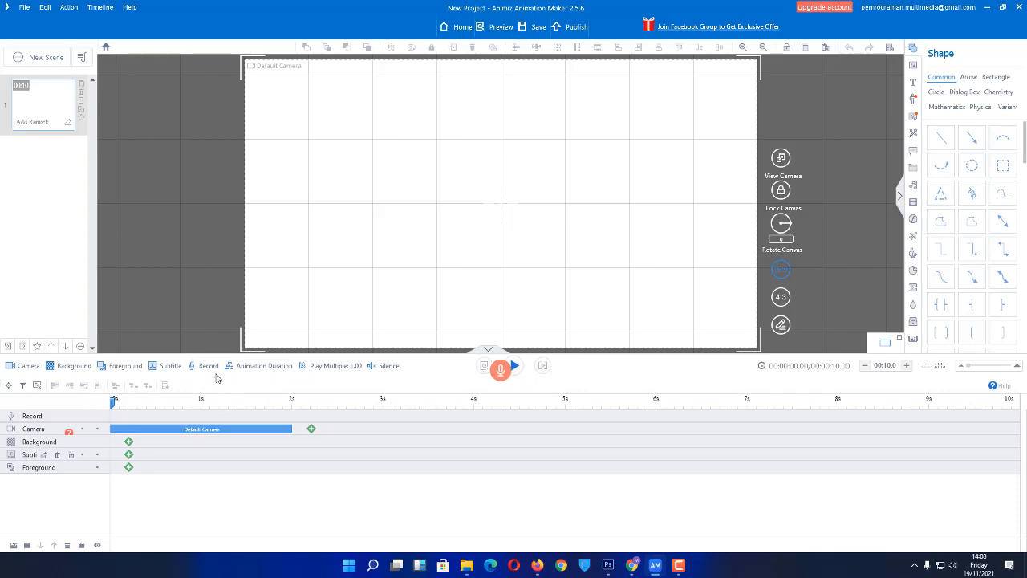
pyautogui.click(273, 372)
pyautogui.click(274, 372)
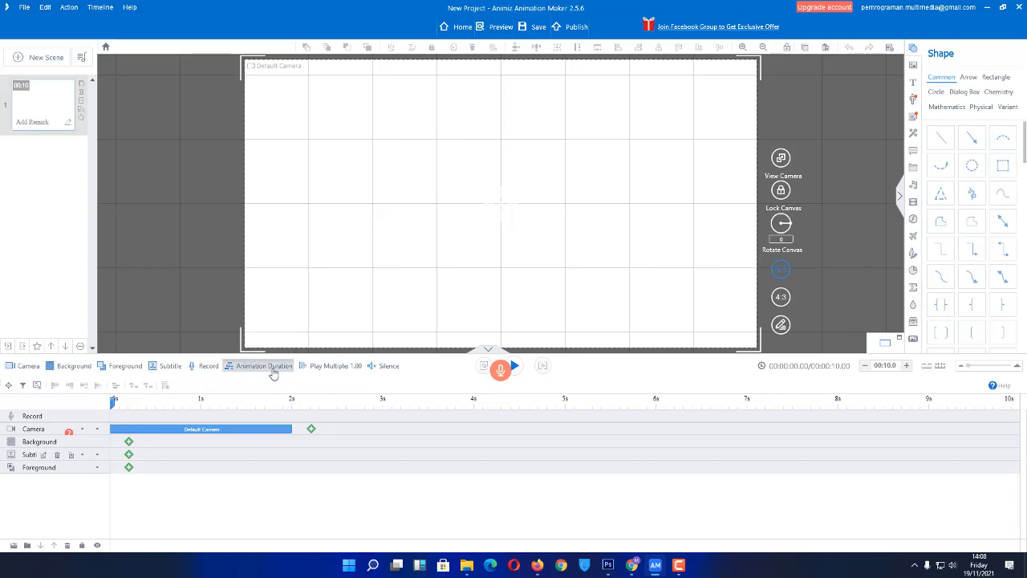
pyautogui.click(274, 373)
pyautogui.click(274, 373)
pyautogui.click(274, 373)
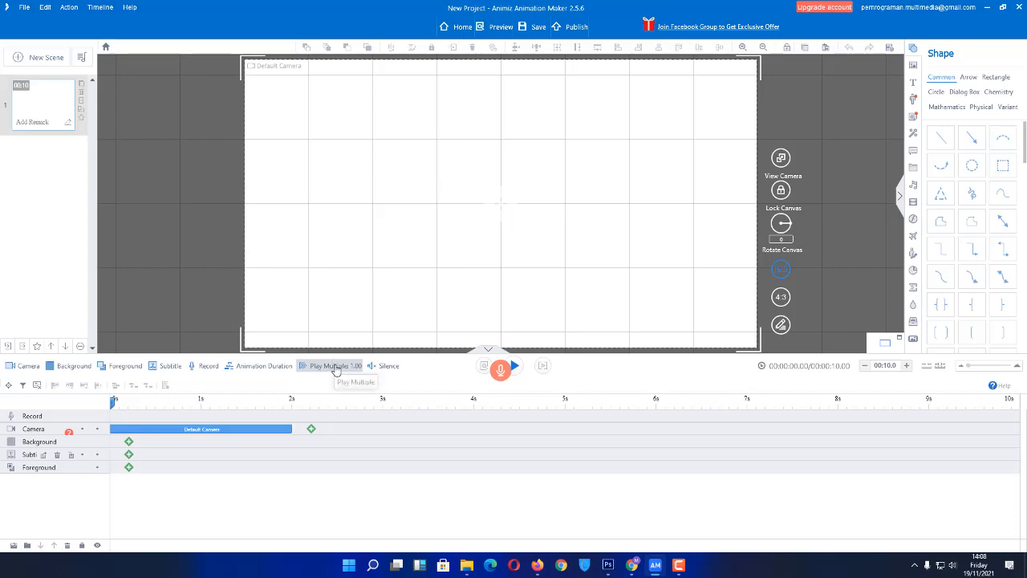
pyautogui.click(335, 367)
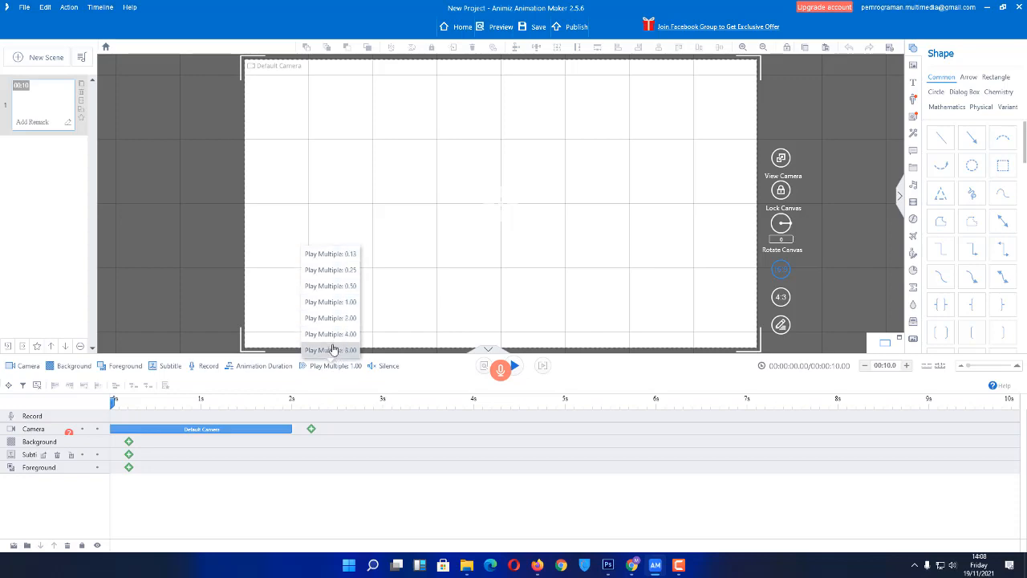
# Step: Remove the Record, Subtitle, Foreground and Background tracks from the timeline
pyautogui.click(206, 365)
pyautogui.click(170, 365)
pyautogui.click(122, 365)
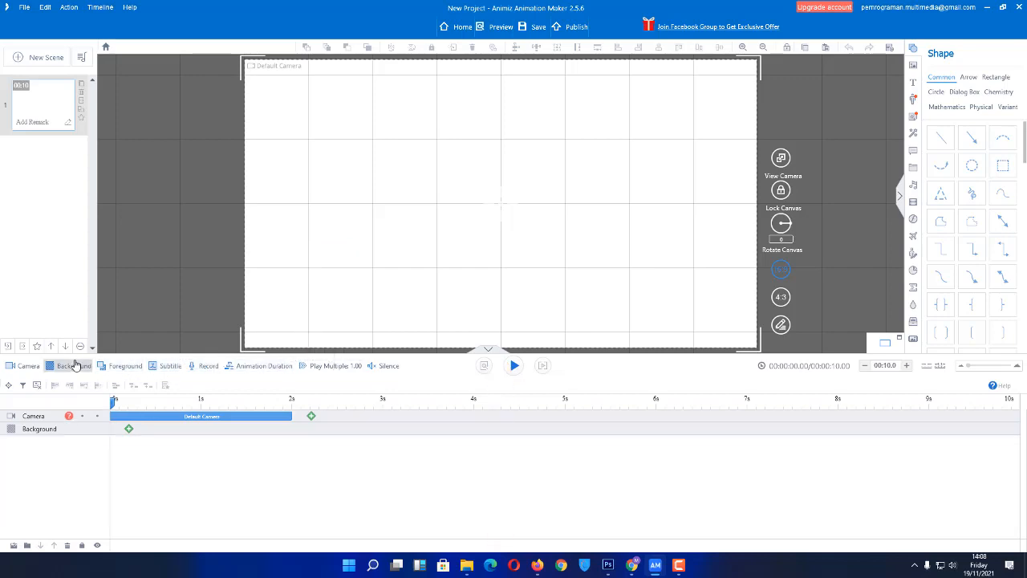
pyautogui.click(72, 365)
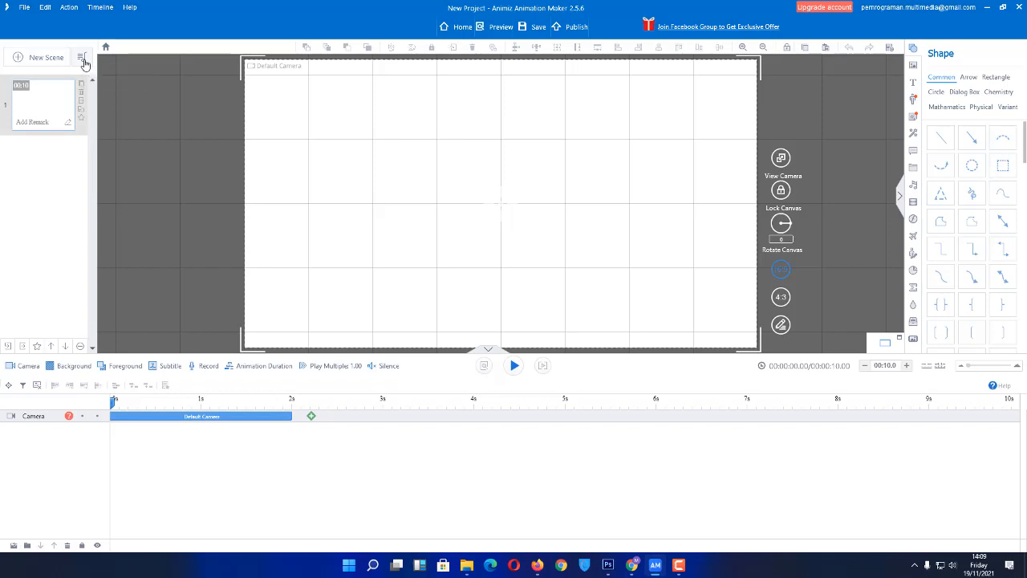
# Step: Try to add the chat2 scene from the online scenes and review the account plan comparison
pyautogui.click(18, 59)
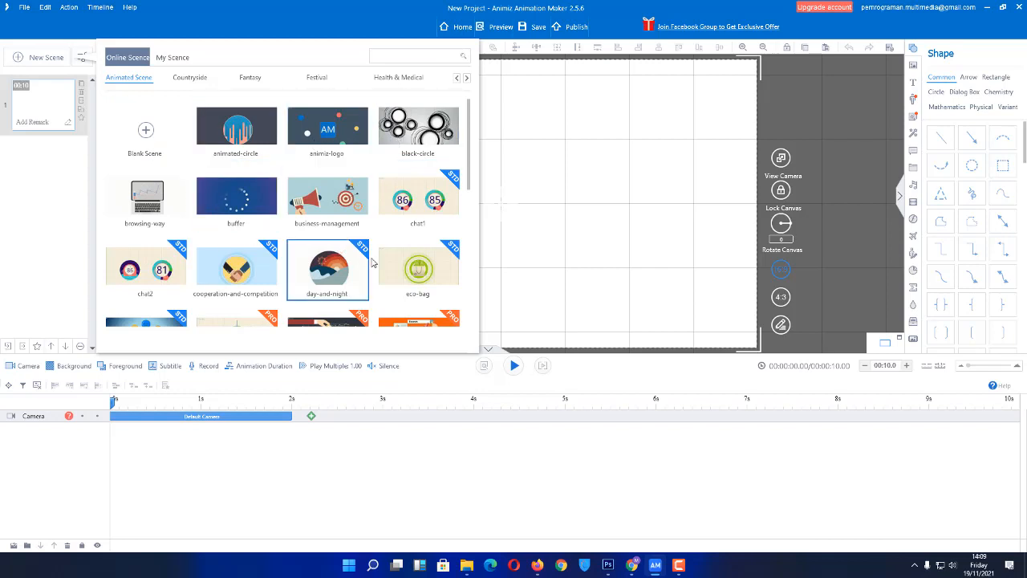
pyautogui.click(168, 270)
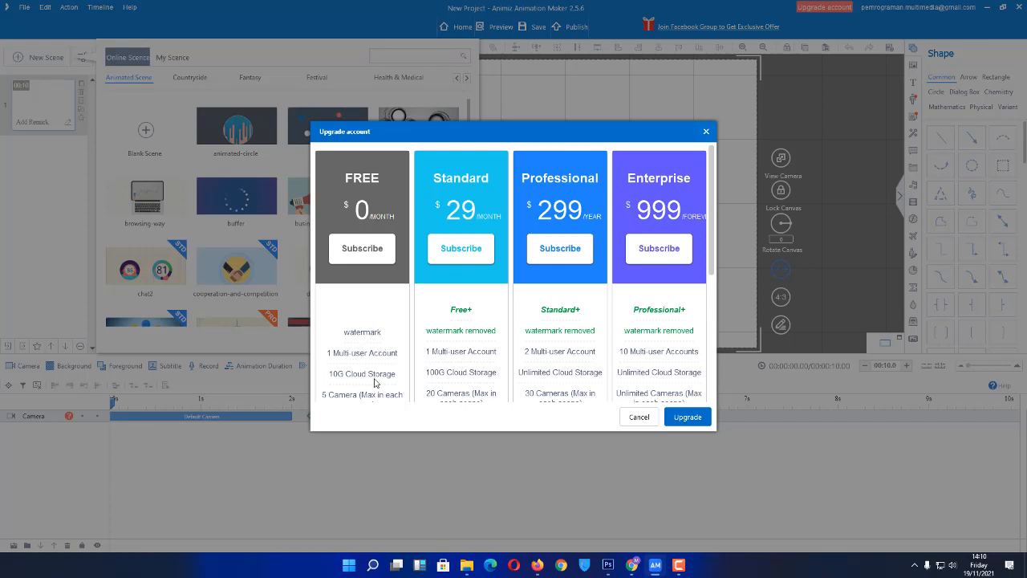
pyautogui.scroll(-3, 370, 391)
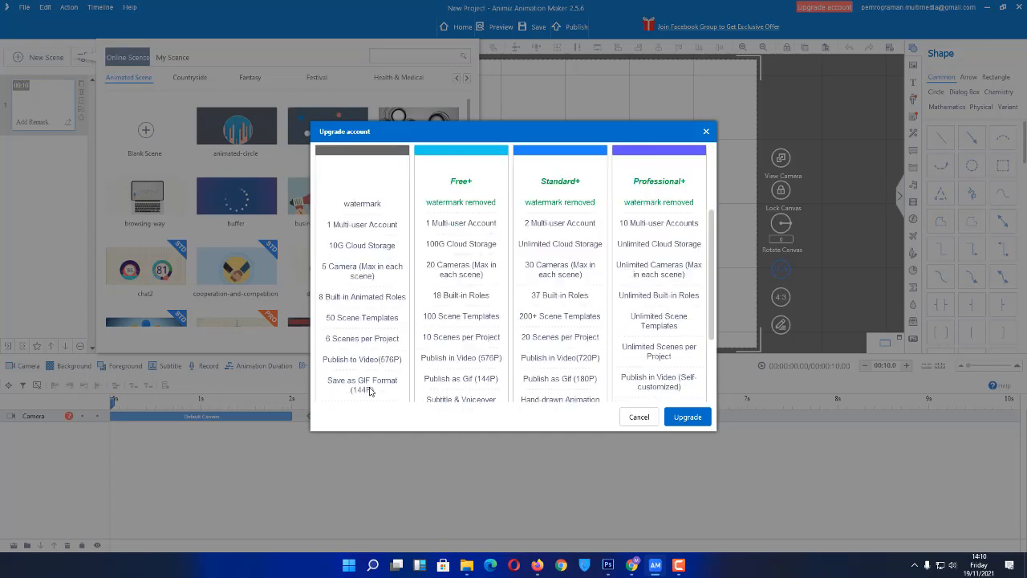
pyautogui.scroll(-1, 355, 387)
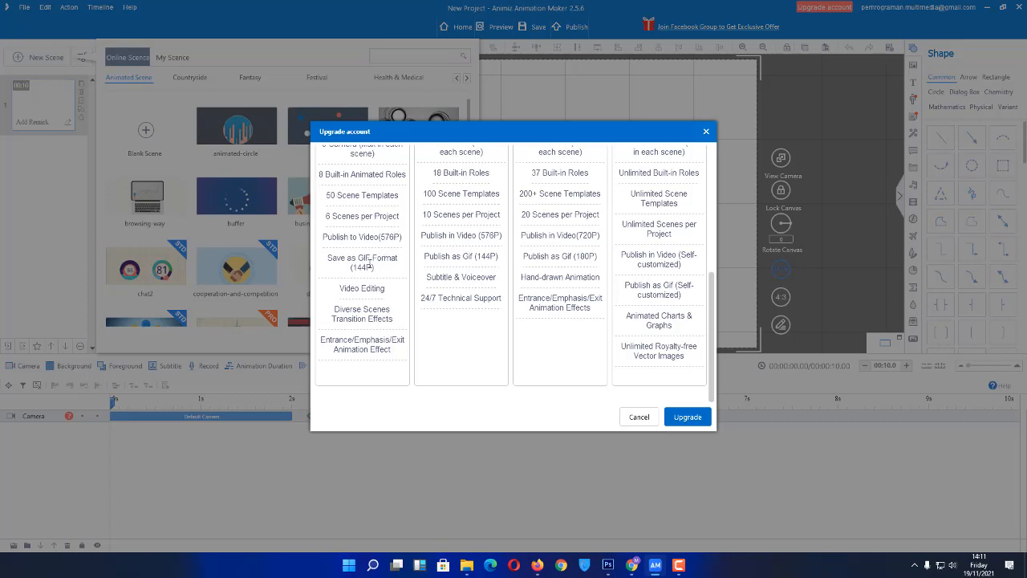
pyautogui.click(639, 417)
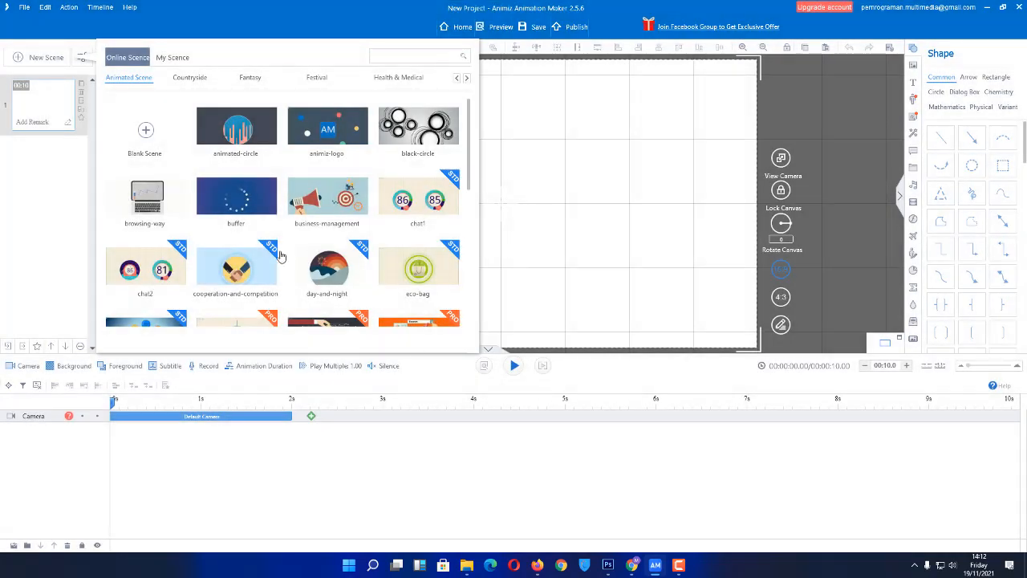
# Step: Try to add the hi-animation scene from the Animated Scene category
pyautogui.click(232, 131)
pyautogui.scroll(-3, 380, 247)
pyautogui.scroll(-1, 380, 247)
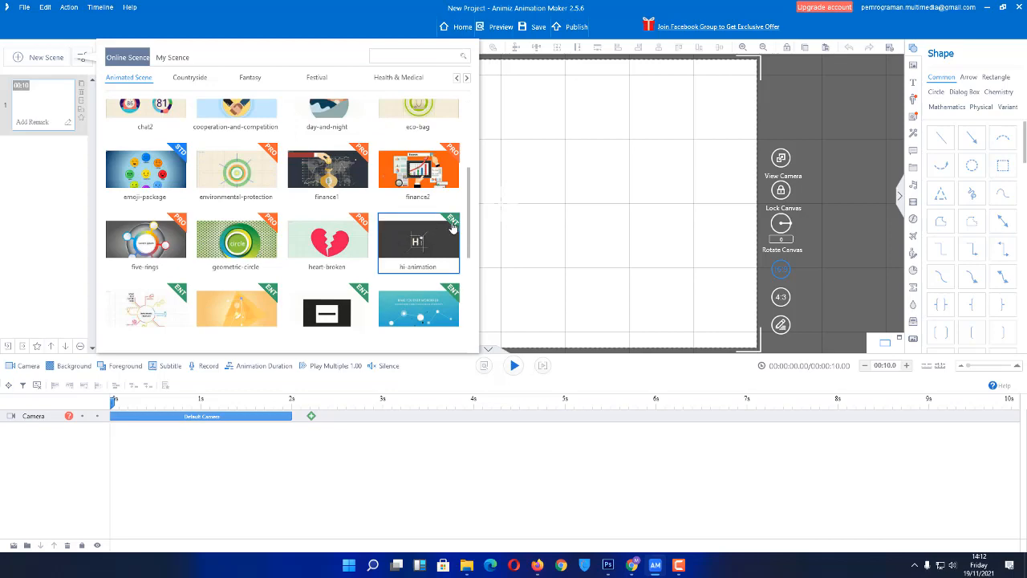
pyautogui.click(435, 239)
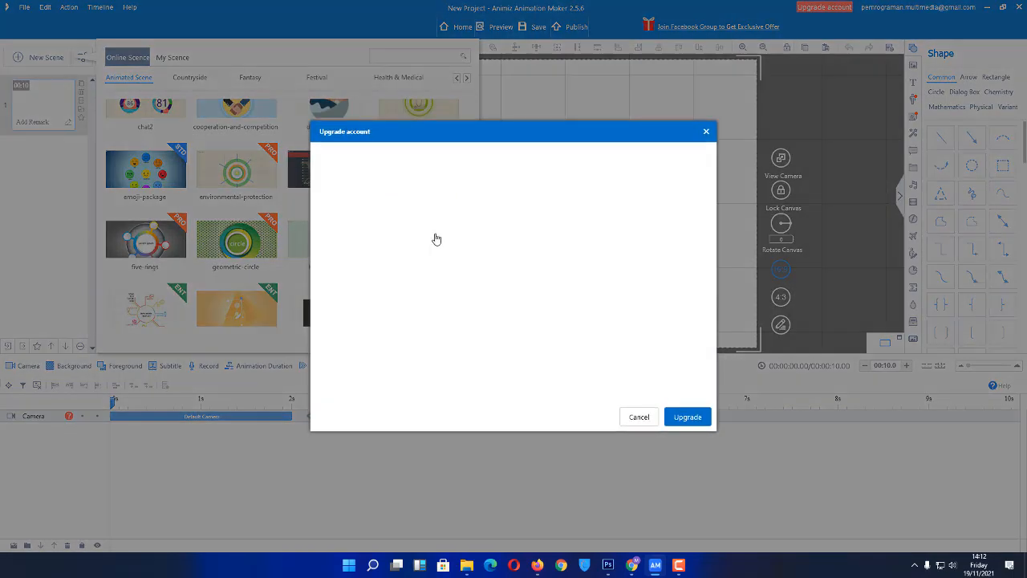
pyautogui.click(706, 130)
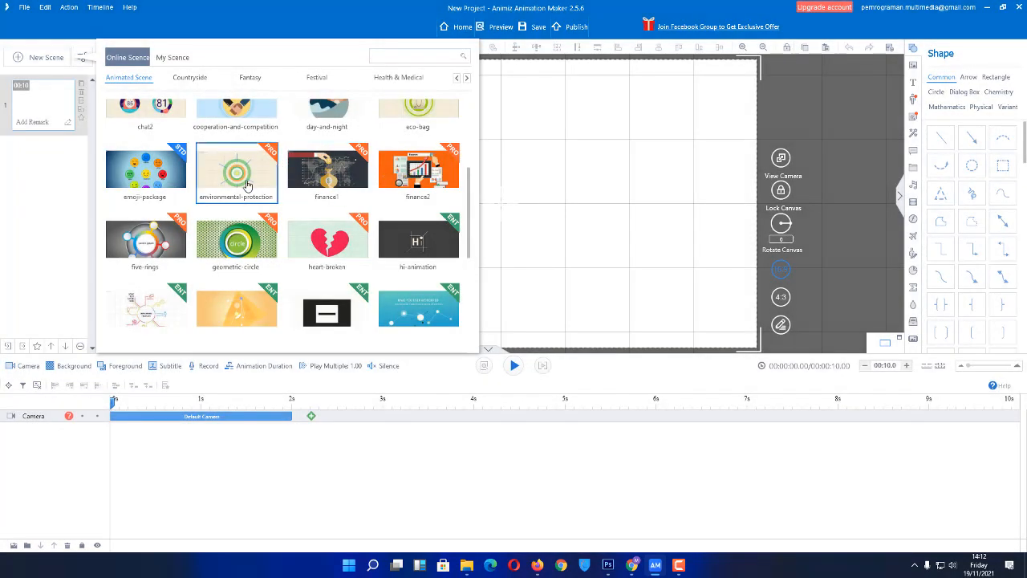
pyautogui.scroll(3, 245, 168)
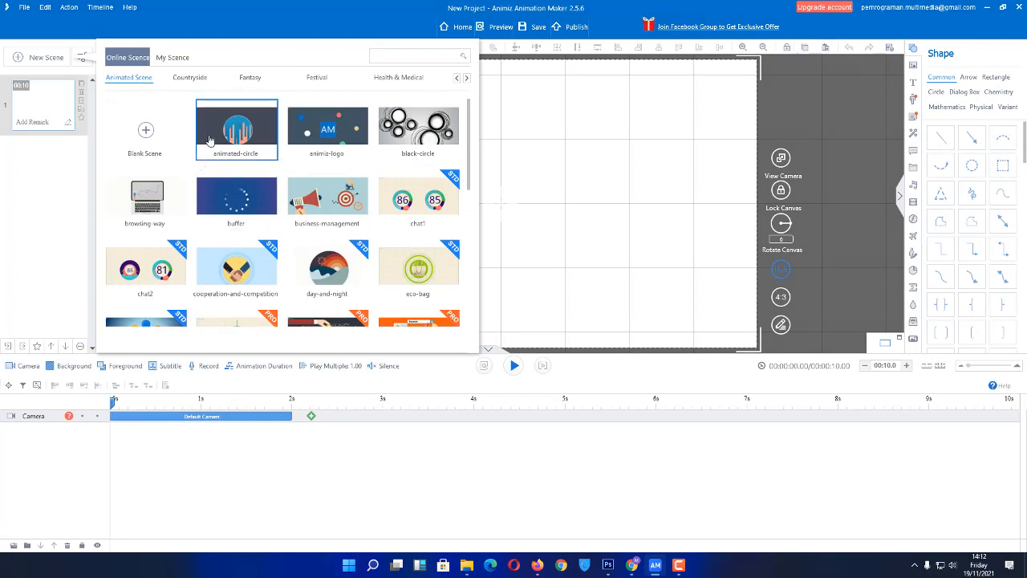
# Step: Browse the online scene categories from Countryside through Others, plus the favorite and recent scenes of the personal scene library
pyautogui.click(192, 83)
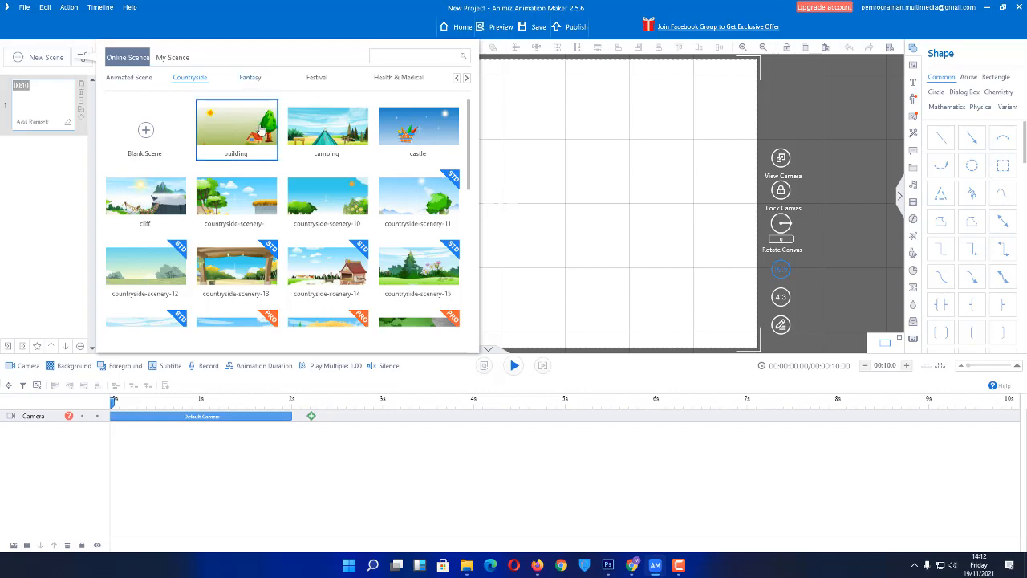
pyautogui.click(252, 80)
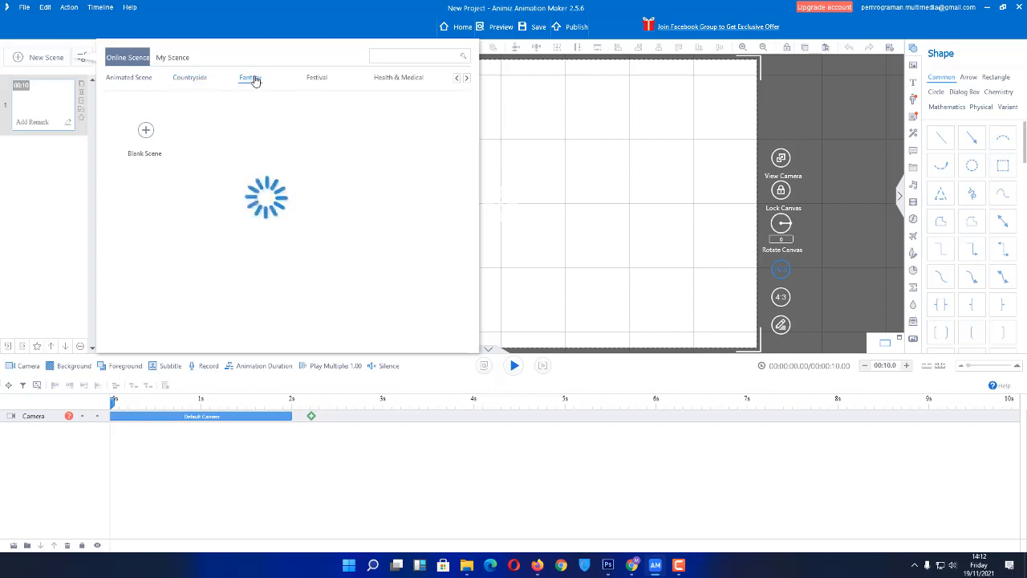
pyautogui.click(320, 81)
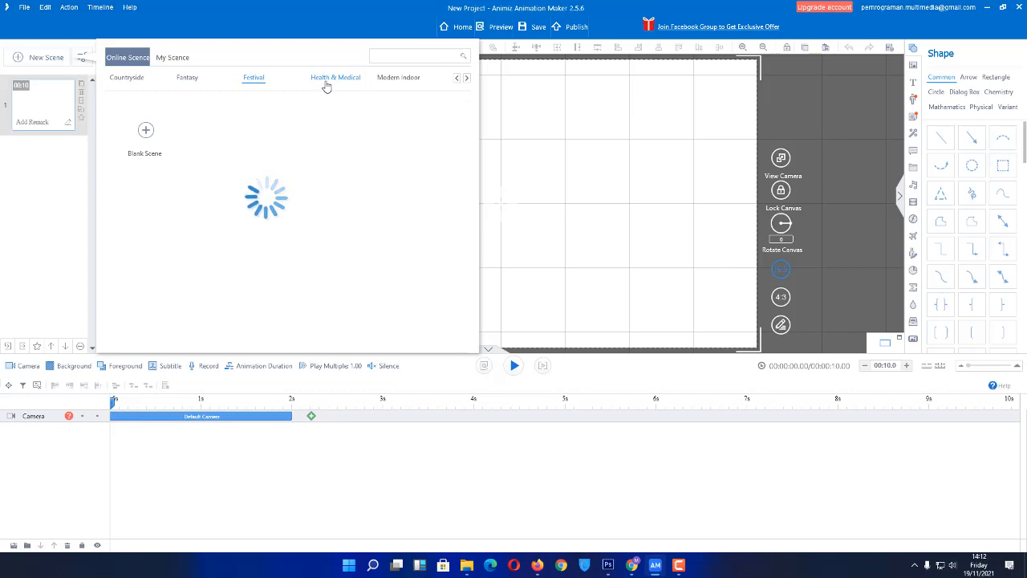
pyautogui.click(338, 80)
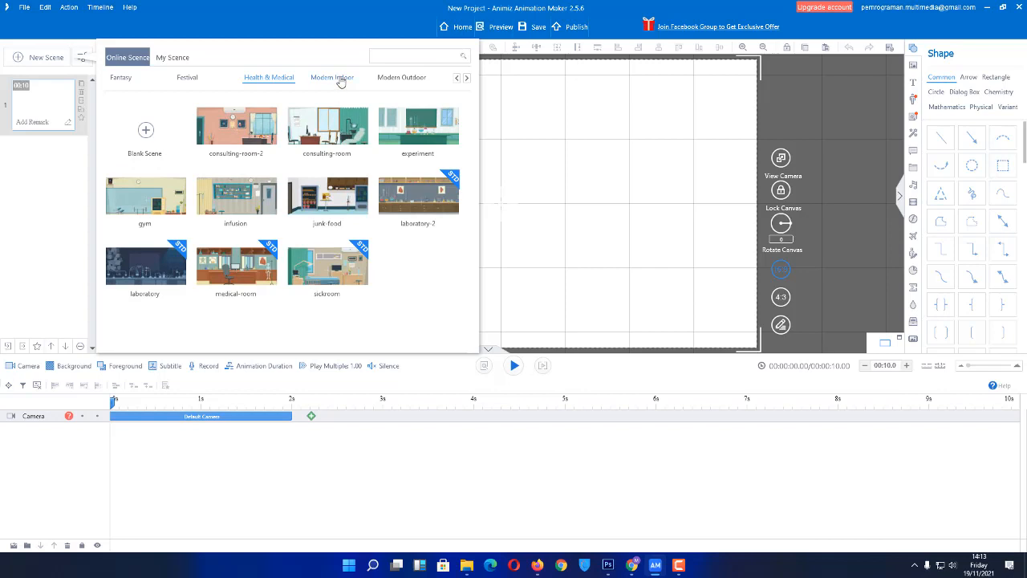
pyautogui.click(340, 79)
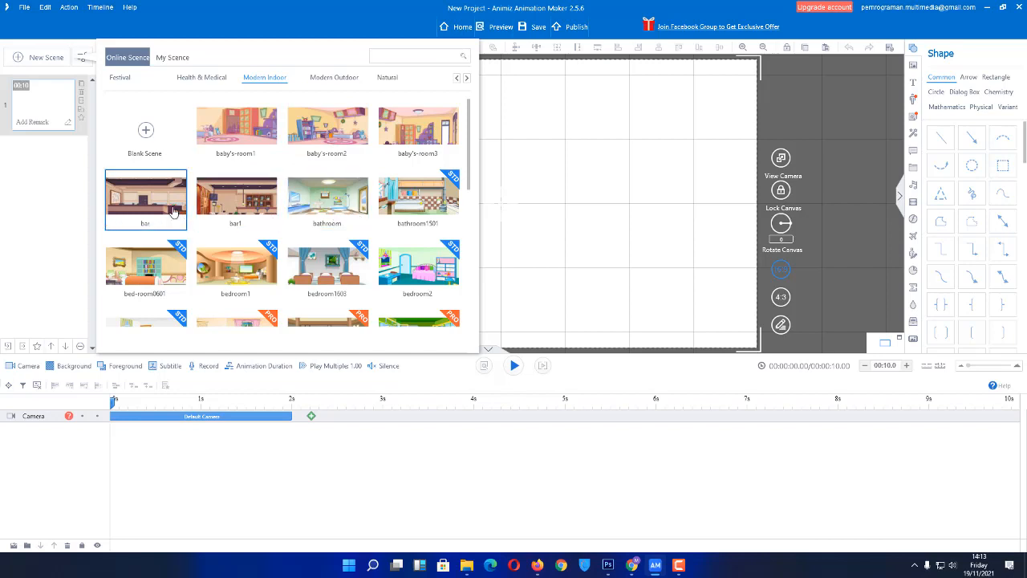
pyautogui.click(346, 86)
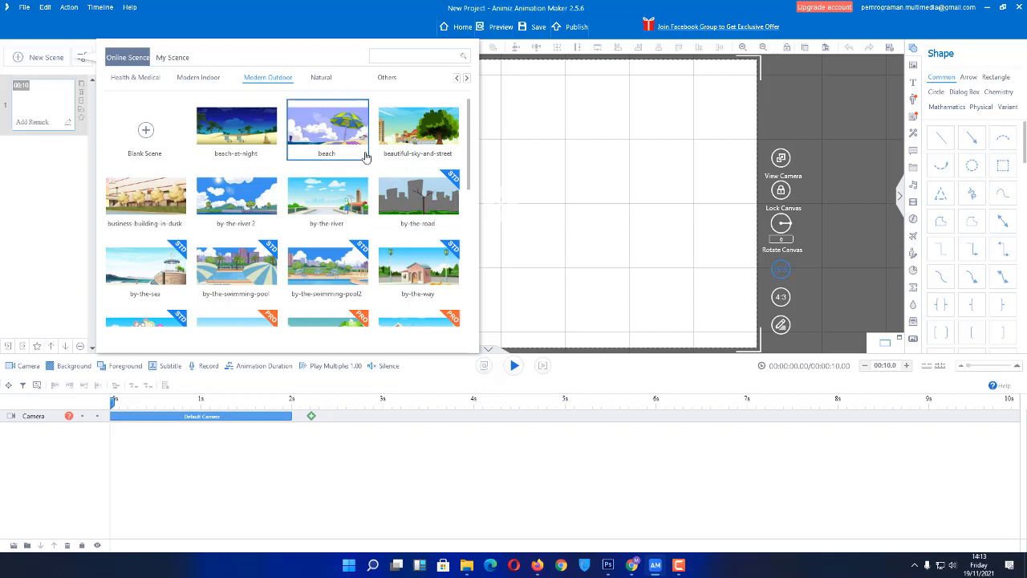
pyautogui.click(326, 81)
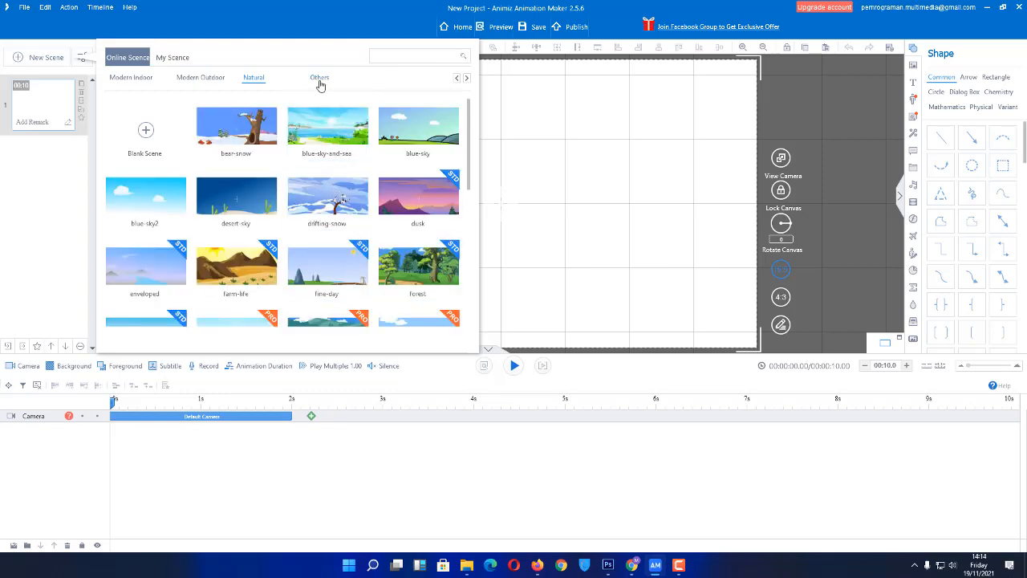
pyautogui.click(319, 77)
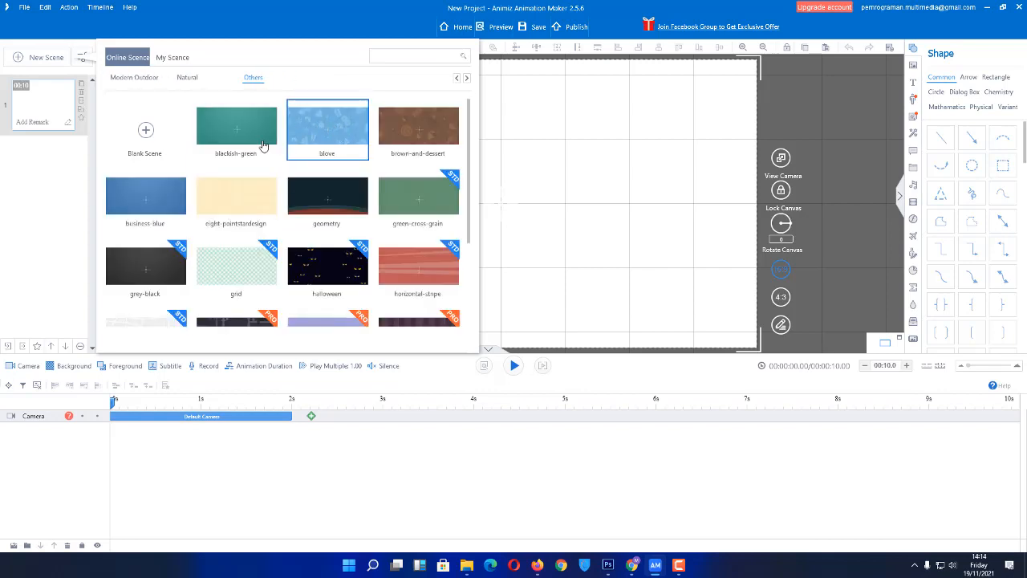
pyautogui.scroll(-1, 311, 208)
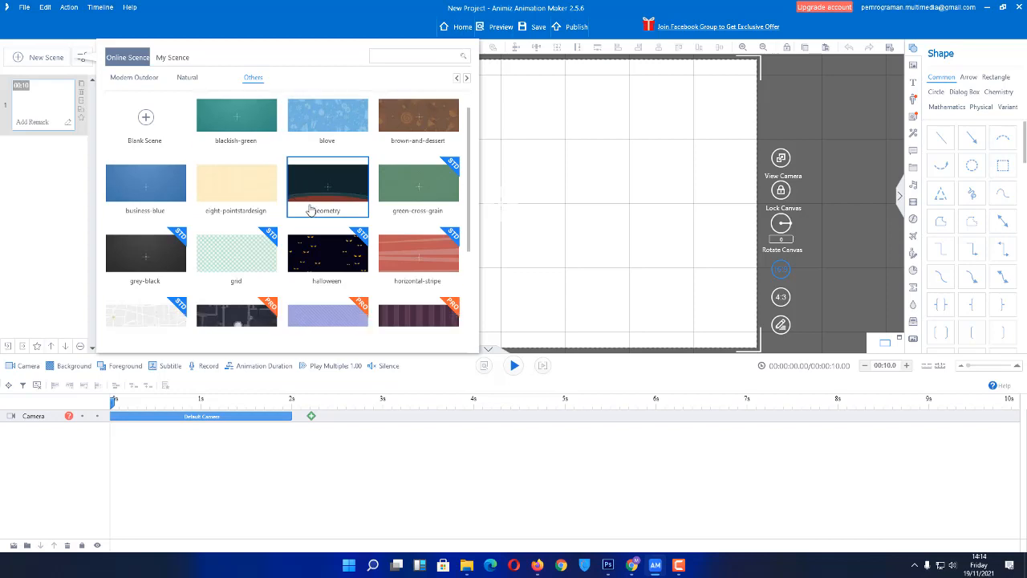
pyautogui.scroll(-4, 311, 208)
pyautogui.scroll(5, 310, 209)
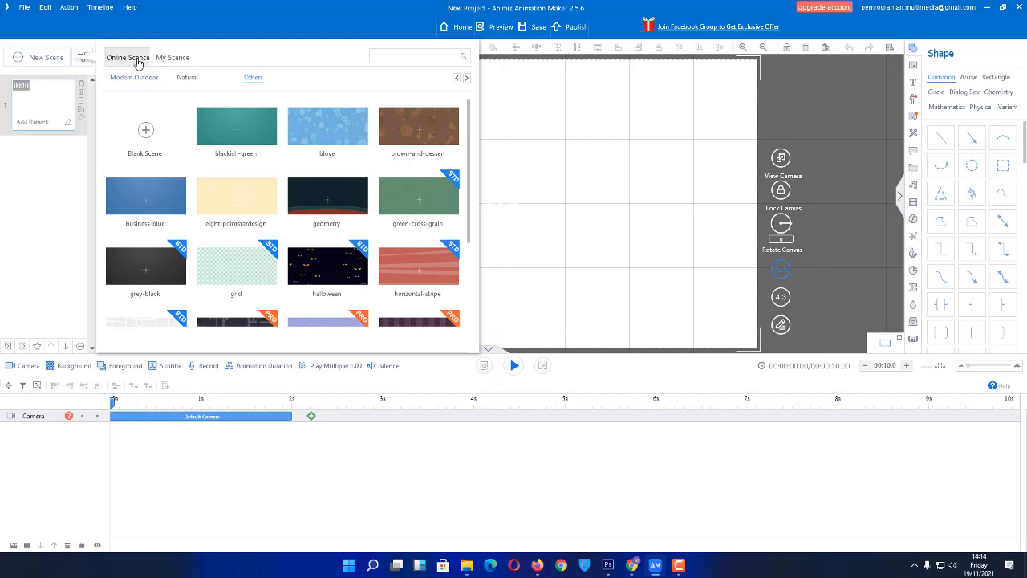
pyautogui.click(179, 61)
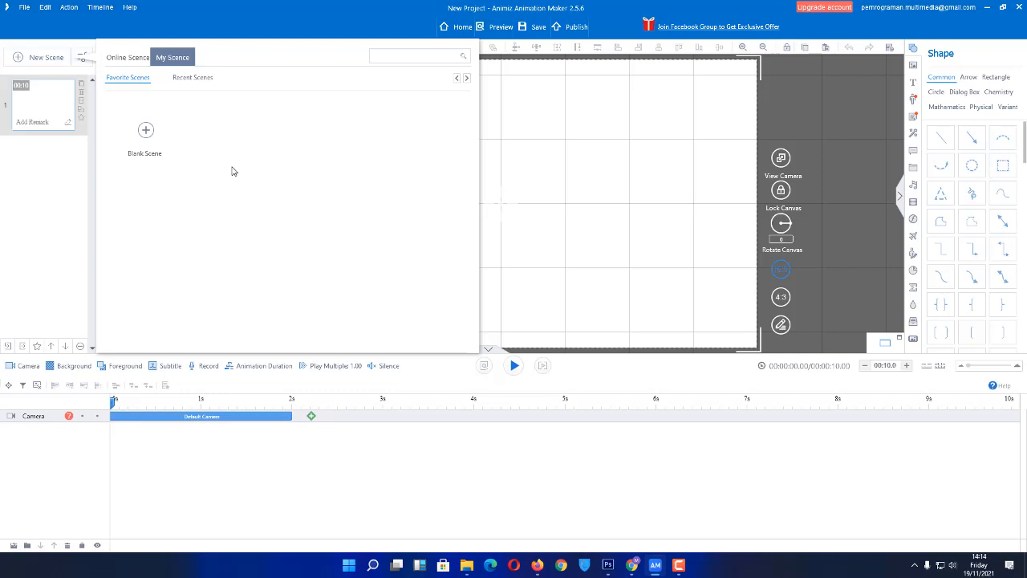
pyautogui.click(193, 80)
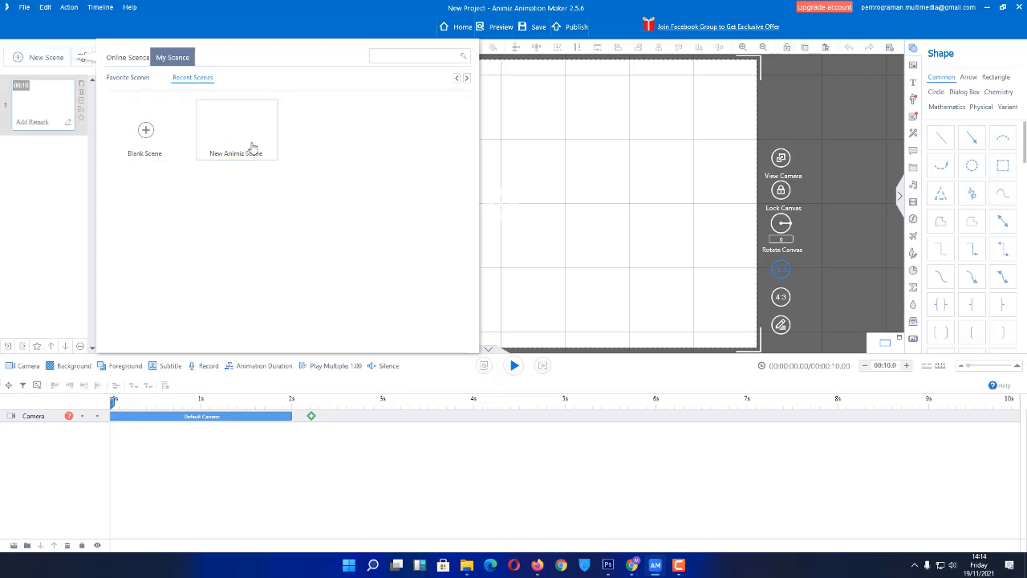
# Step: Add the black-circle scene from the online Animated Scene category to the project as a second scene
pyautogui.click(127, 59)
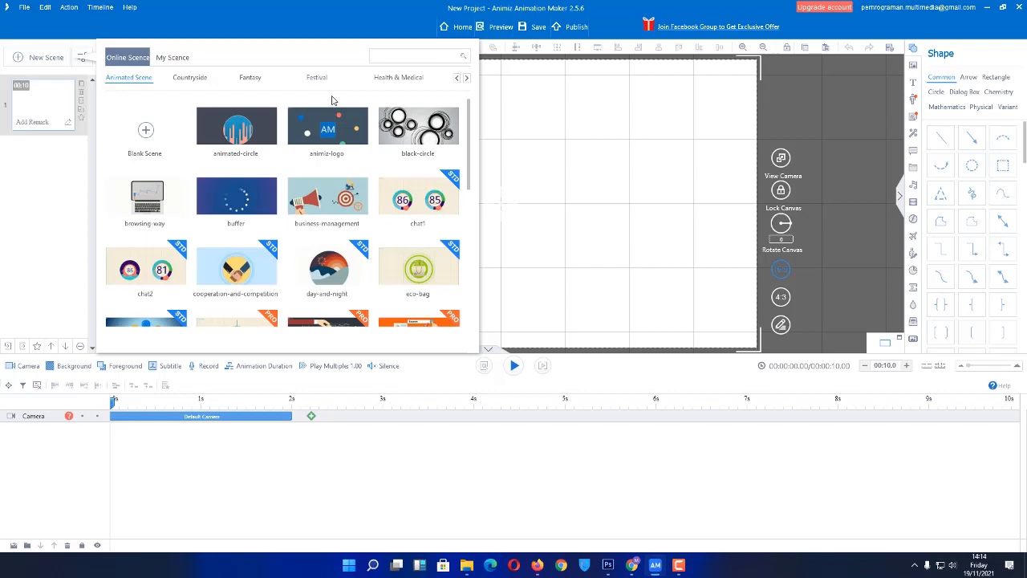
pyautogui.click(424, 135)
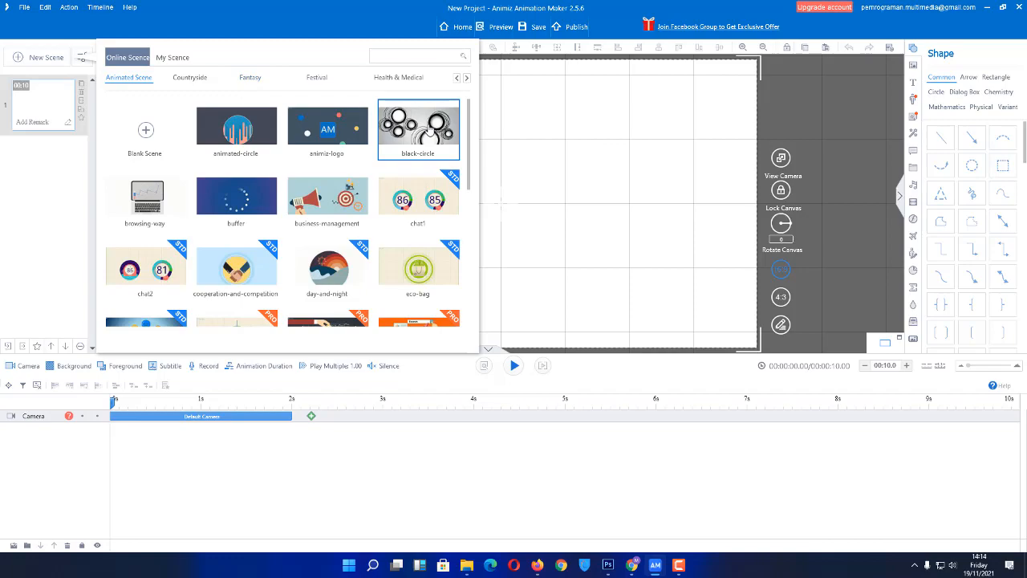
pyautogui.click(432, 132)
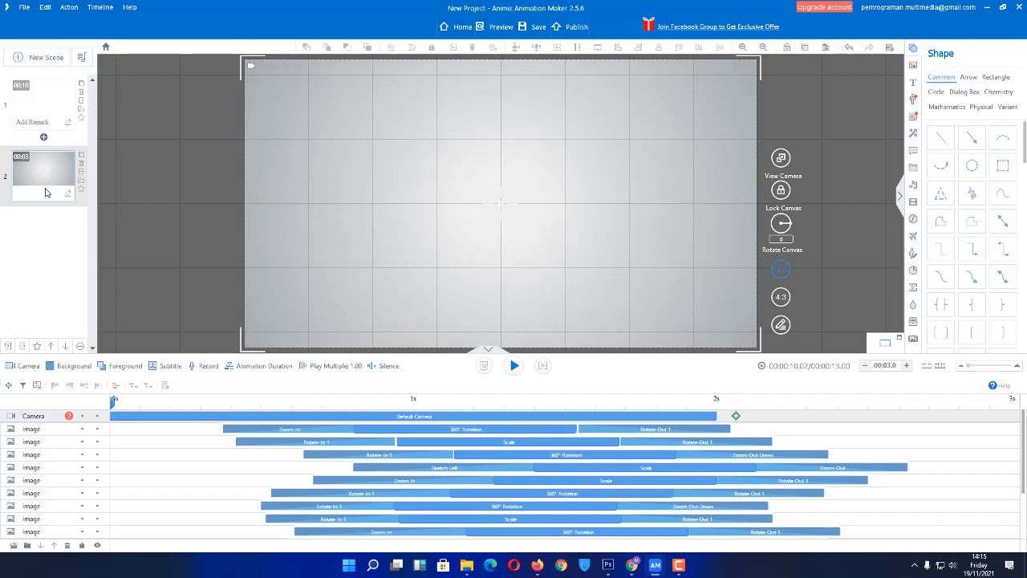
pyautogui.scroll(-2, 366, 411)
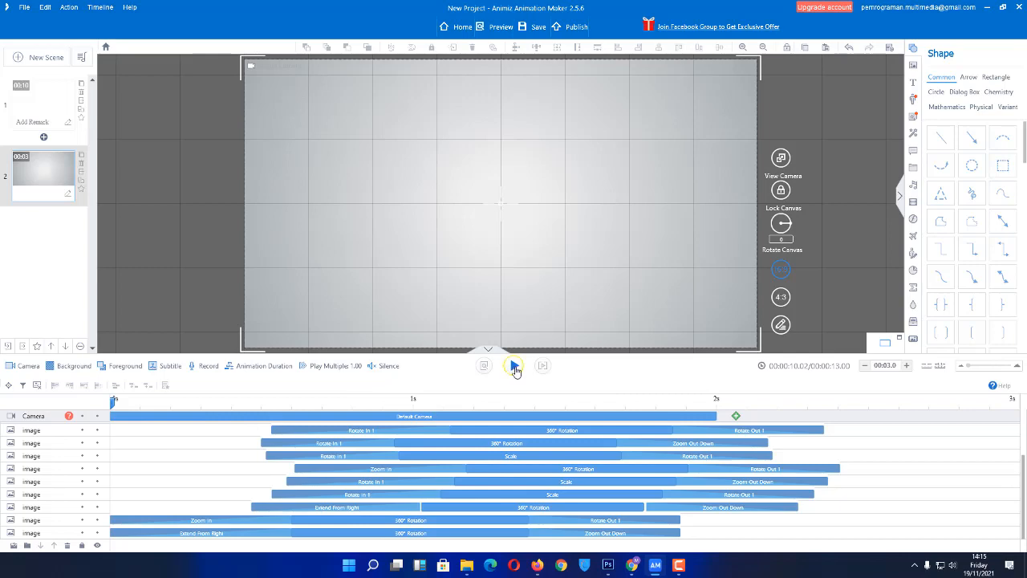
# Step: Play back the second scene's circle animation, including from a mid-timeline position and from the scene's start
pyautogui.click(516, 368)
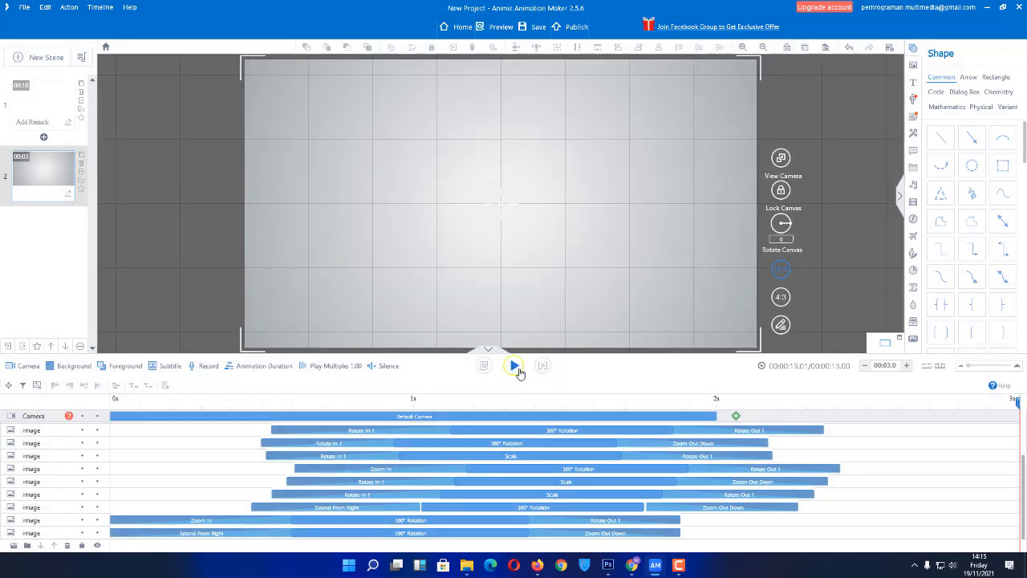
pyautogui.click(516, 366)
pyautogui.click(447, 403)
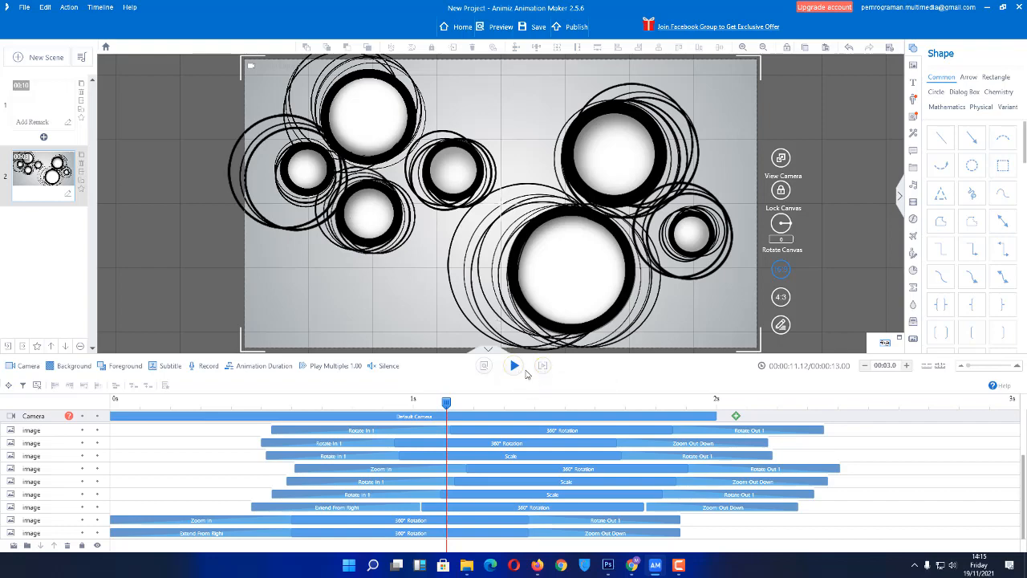
pyautogui.click(543, 368)
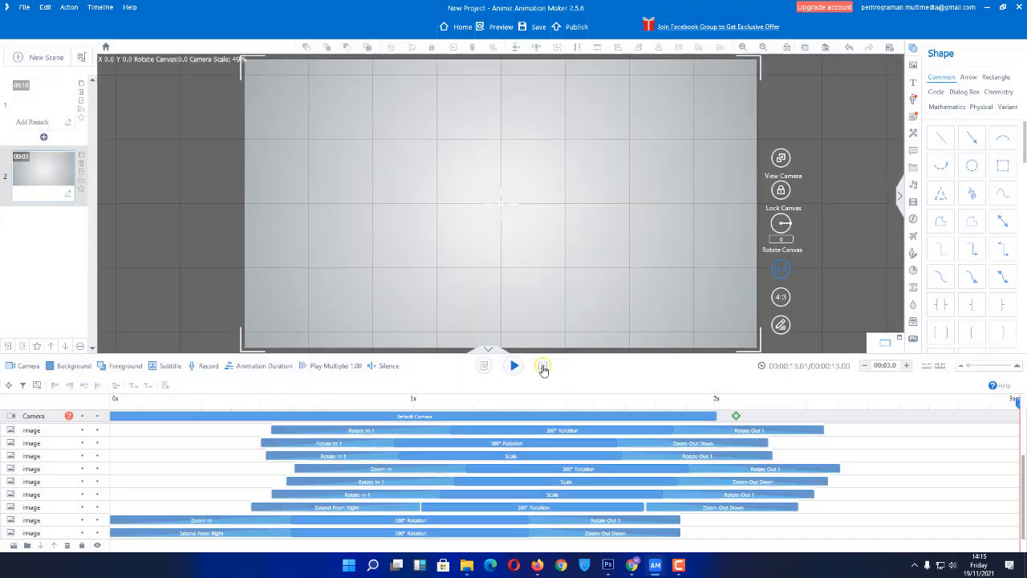
pyautogui.click(544, 367)
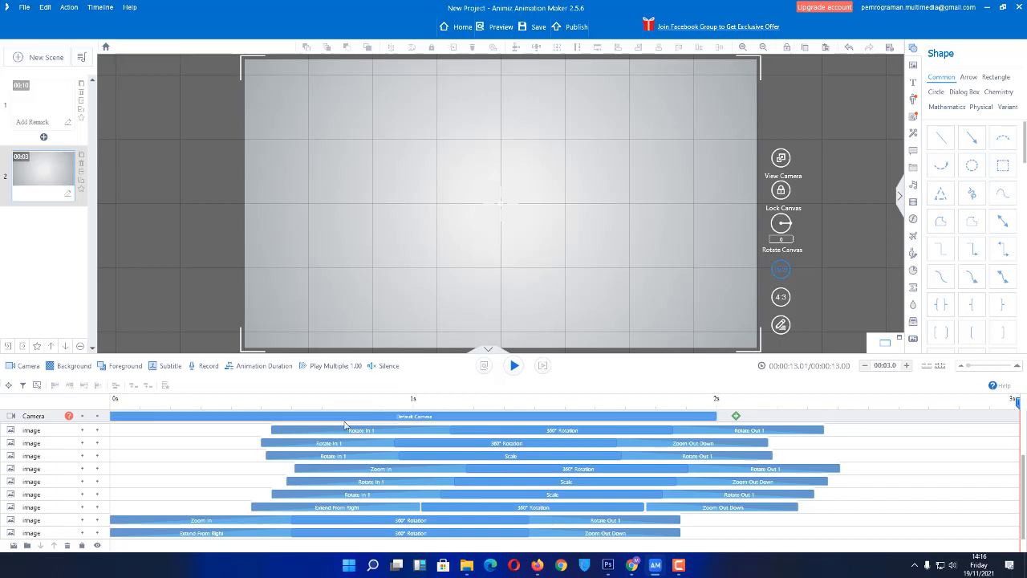
# Step: Label the second scene with the remark "Scene 2"
pyautogui.click(68, 195)
pyautogui.write('Scene 2')
pyautogui.press('Return')
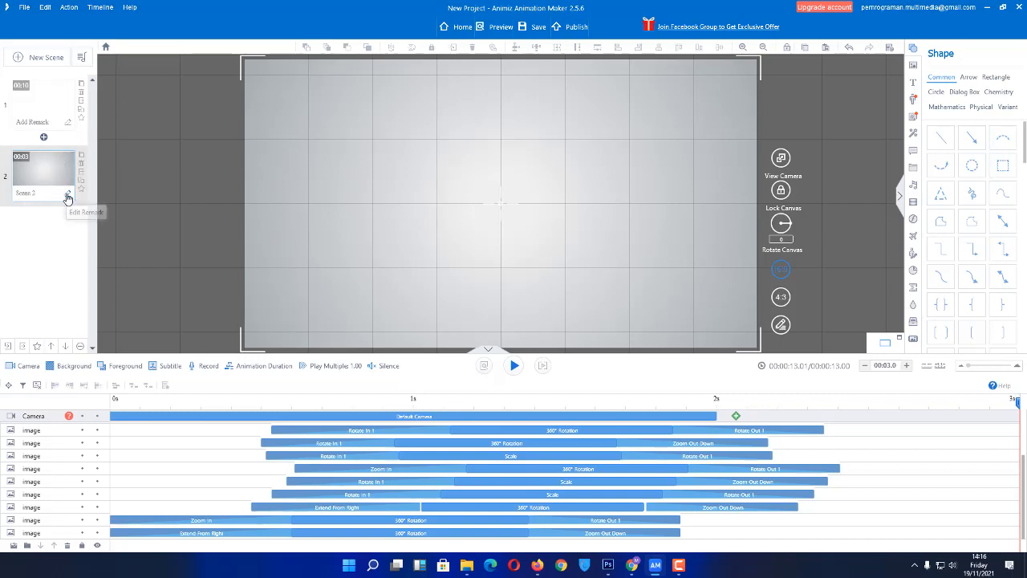
# Step: Replace the second scene's remark with "tampilan 2"
pyautogui.click(67, 196)
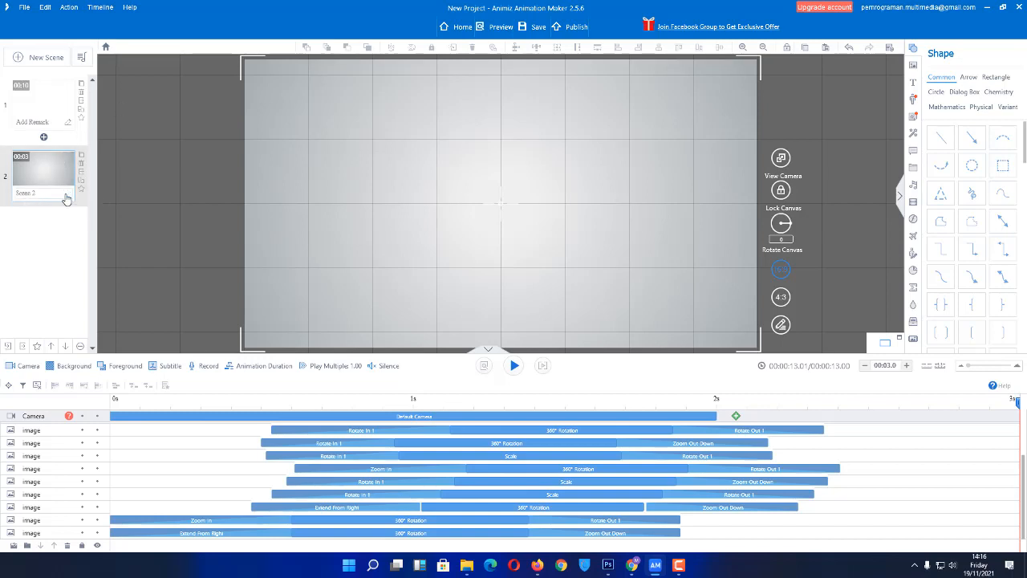
pyautogui.moveTo(66, 199); pyautogui.dragTo(3, 197)
pyautogui.write('1')
pyautogui.press('Return')
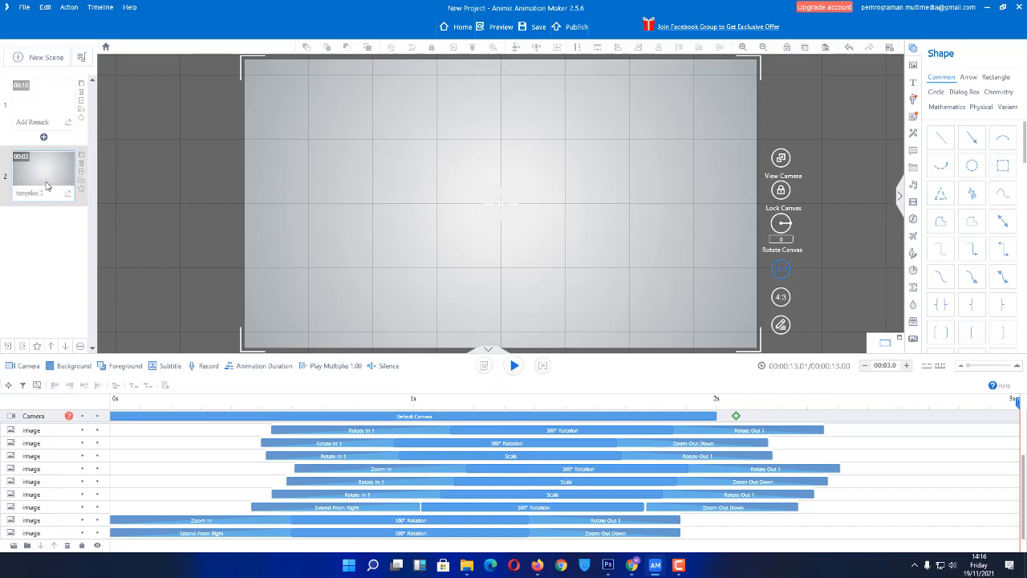
# Step: Set the first scene's remark to "tampilan 1"
pyautogui.click(69, 122)
pyautogui.hotkey('ctrl', 'a')
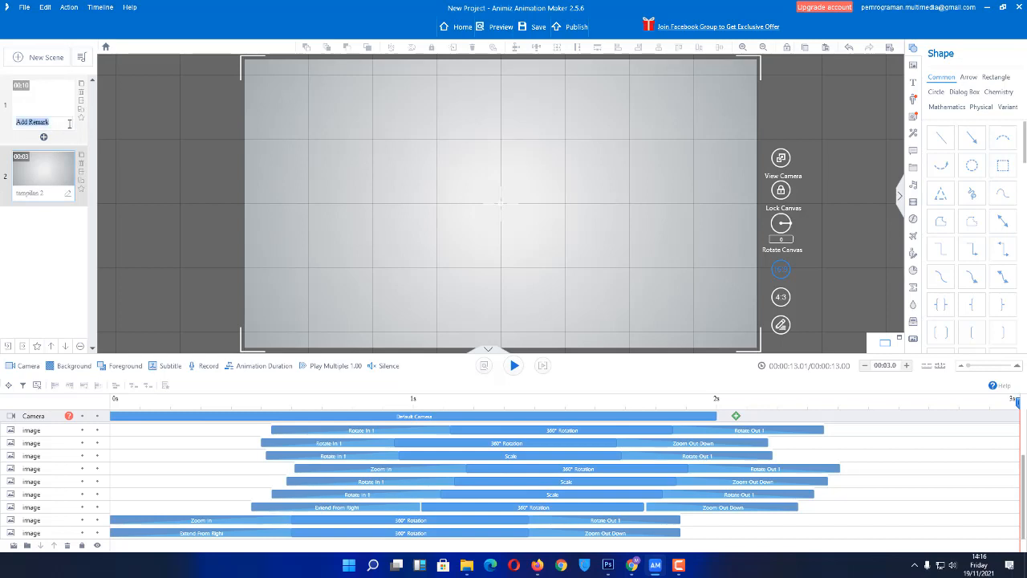
pyautogui.write('tampilan 1')
pyautogui.press('Return')
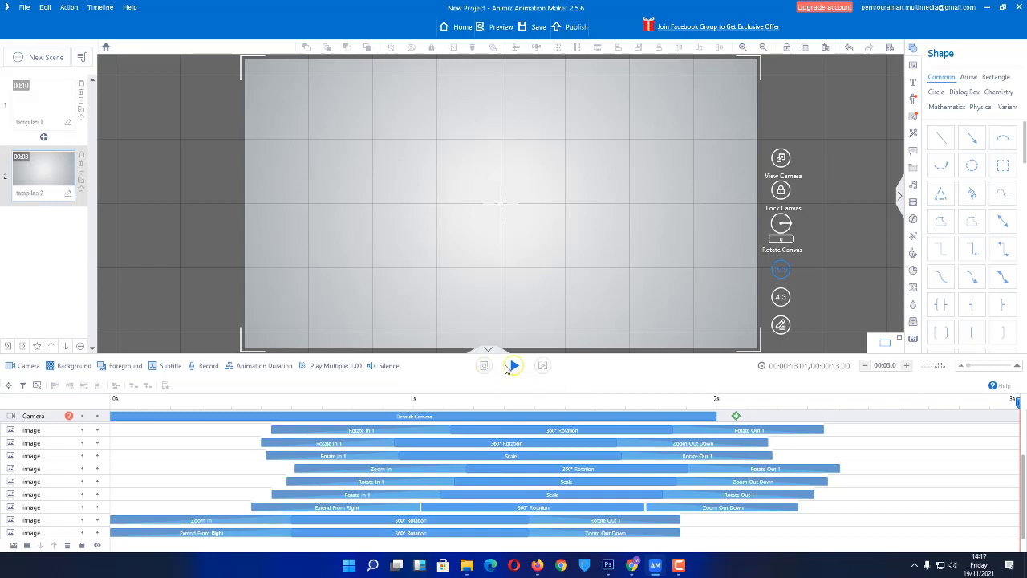
# Step: Move the playhead to about 1.2 s in the second scene and play and pause its animation
pyautogui.click(478, 396)
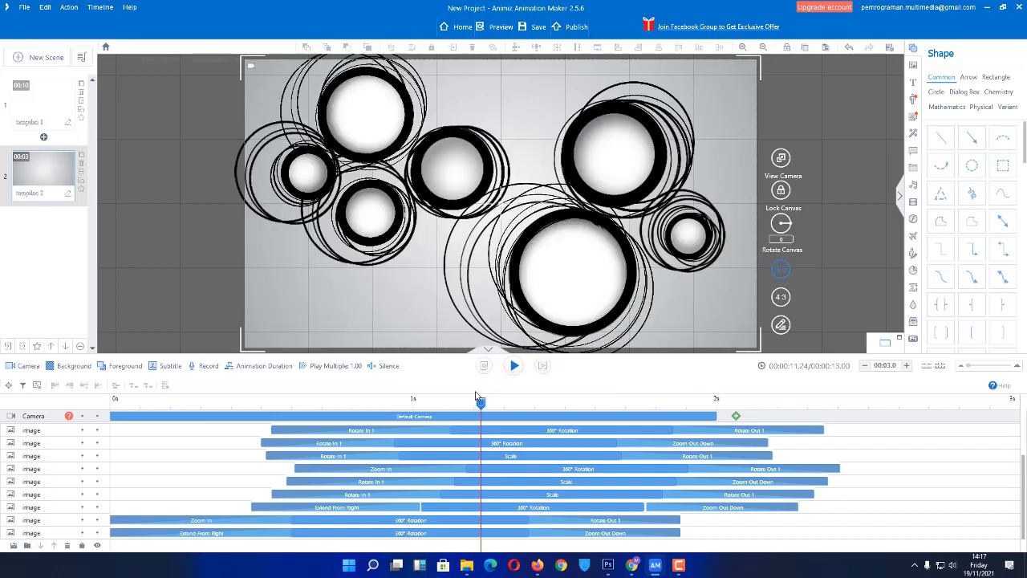
pyautogui.click(514, 366)
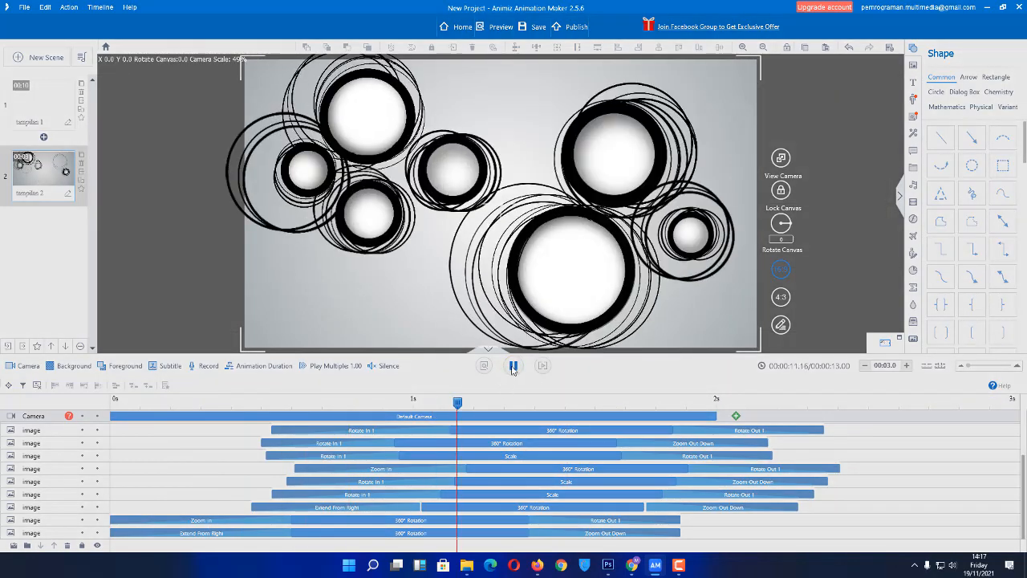
pyautogui.click(514, 367)
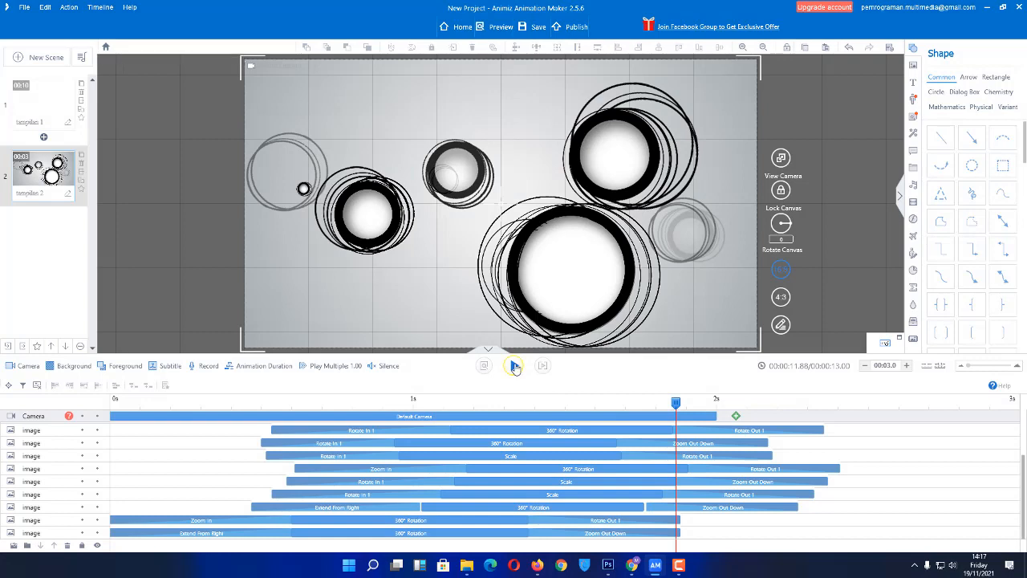
pyautogui.click(515, 366)
# Step: Play the second scene from its start several times, and preview the whole project
pyautogui.click(542, 367)
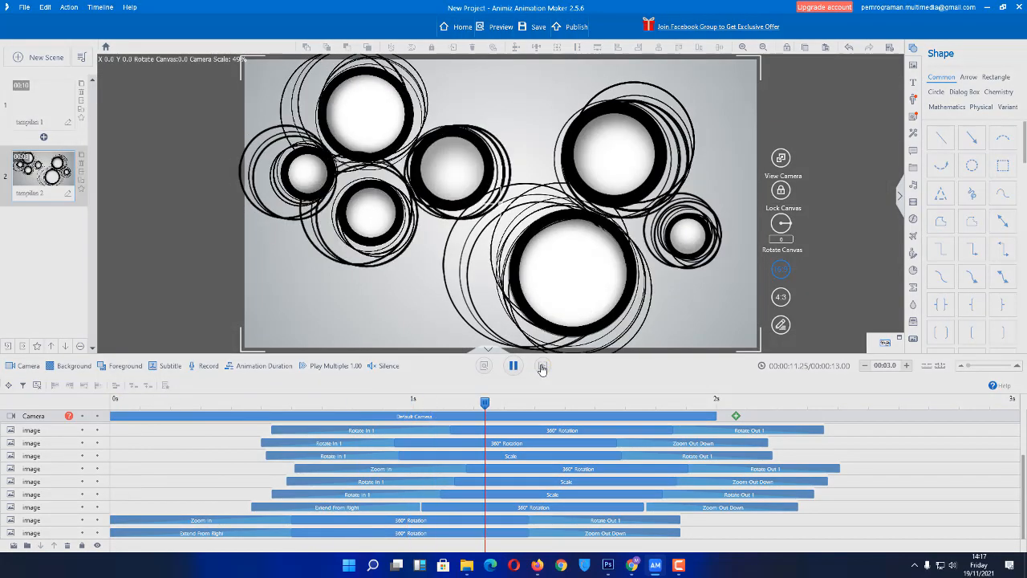
pyautogui.click(542, 368)
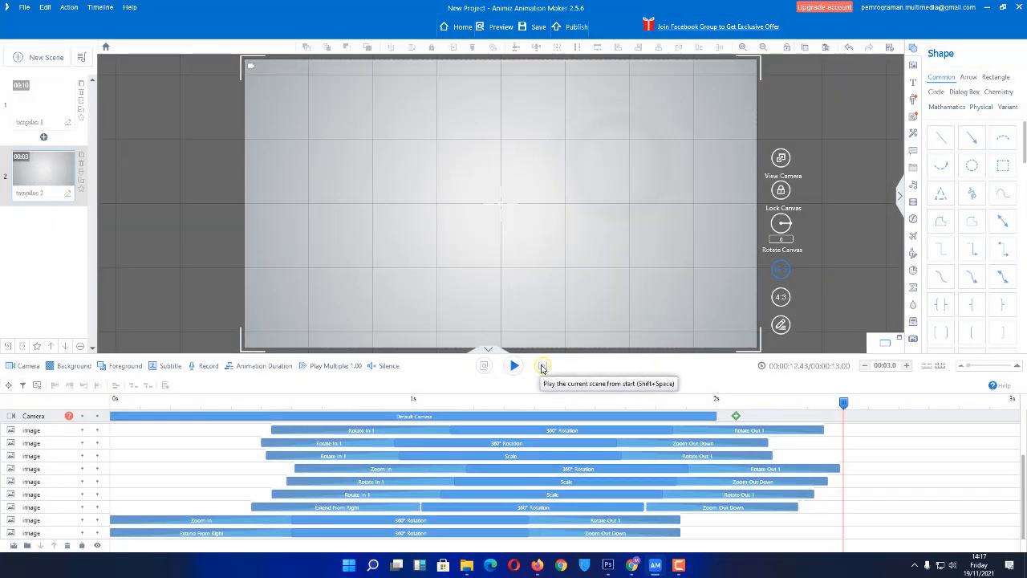
pyautogui.click(542, 368)
pyautogui.click(542, 367)
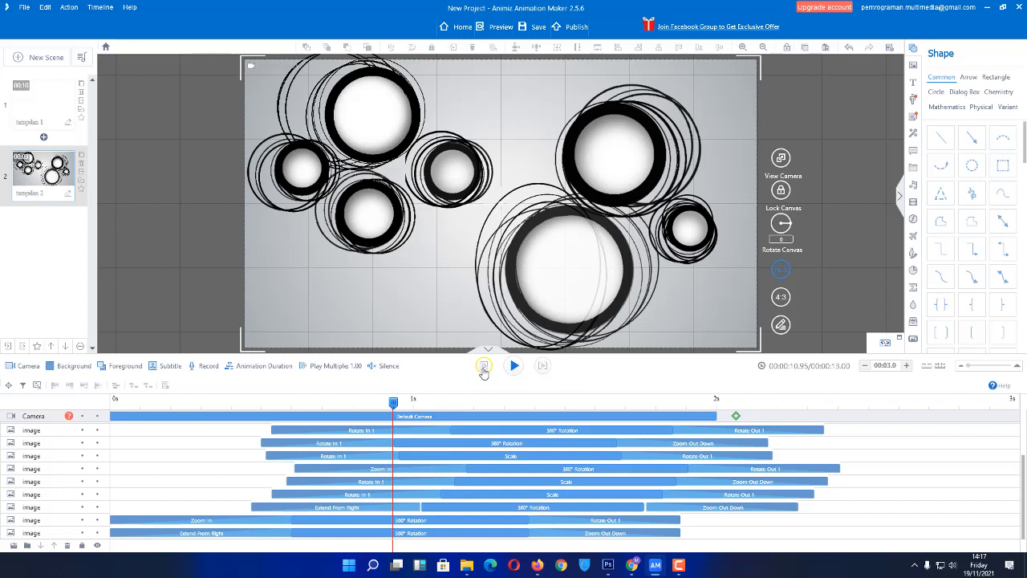
pyautogui.click(483, 366)
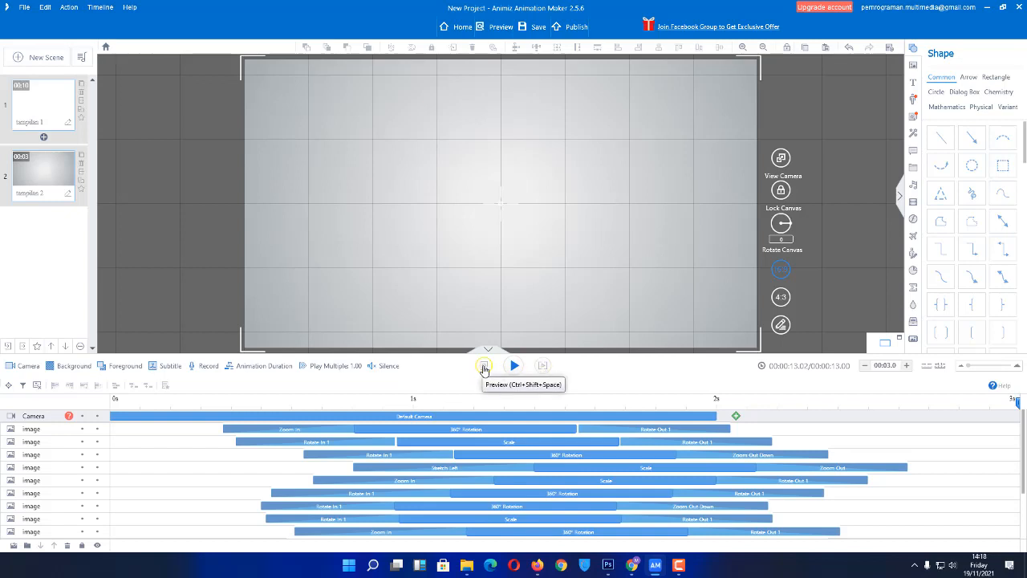
# Step: Replace the empty first scene with the official beach scene that has a large striped umbrella
pyautogui.click(38, 108)
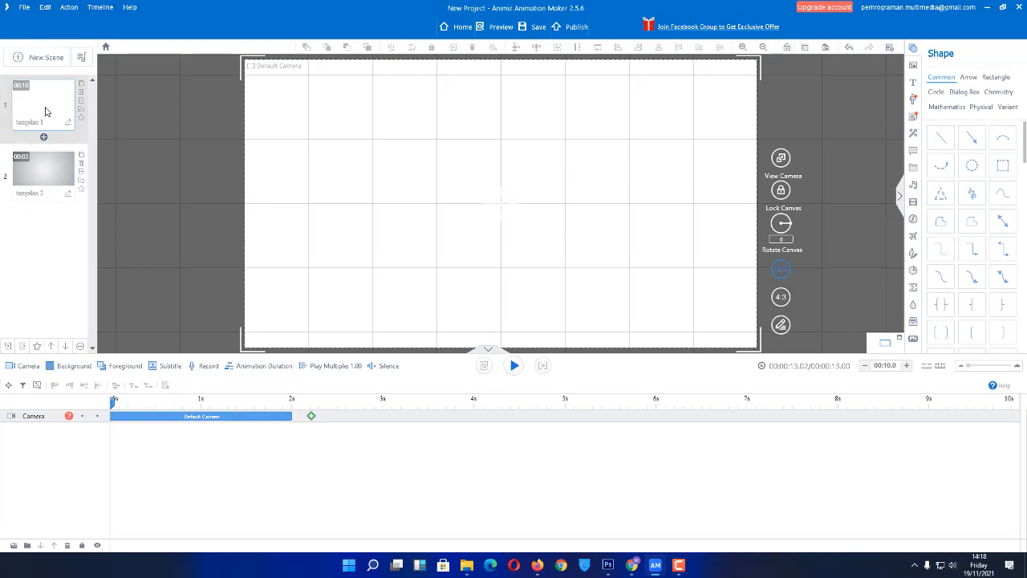
pyautogui.rightClick(46, 111)
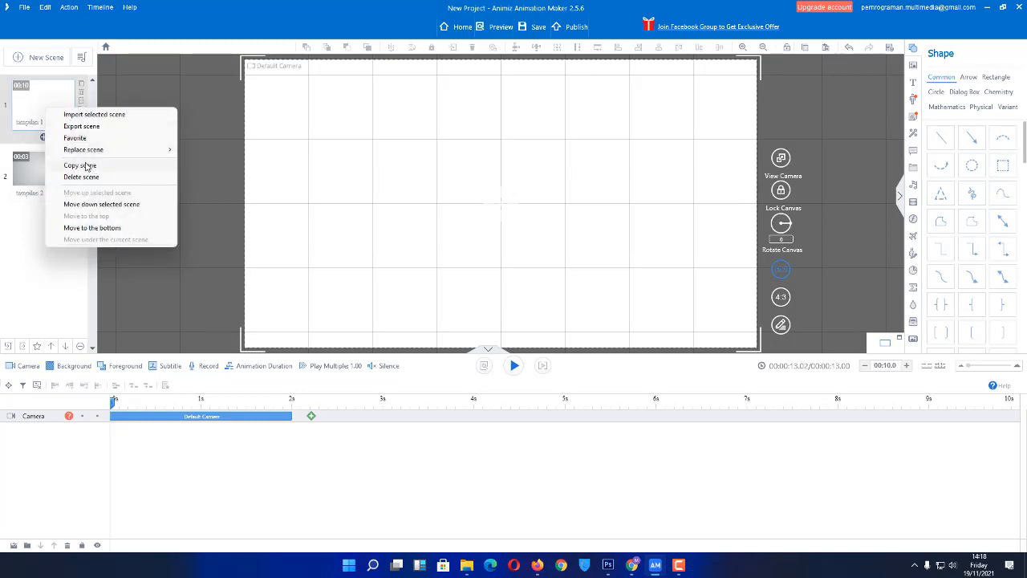
pyautogui.moveTo(96, 151)
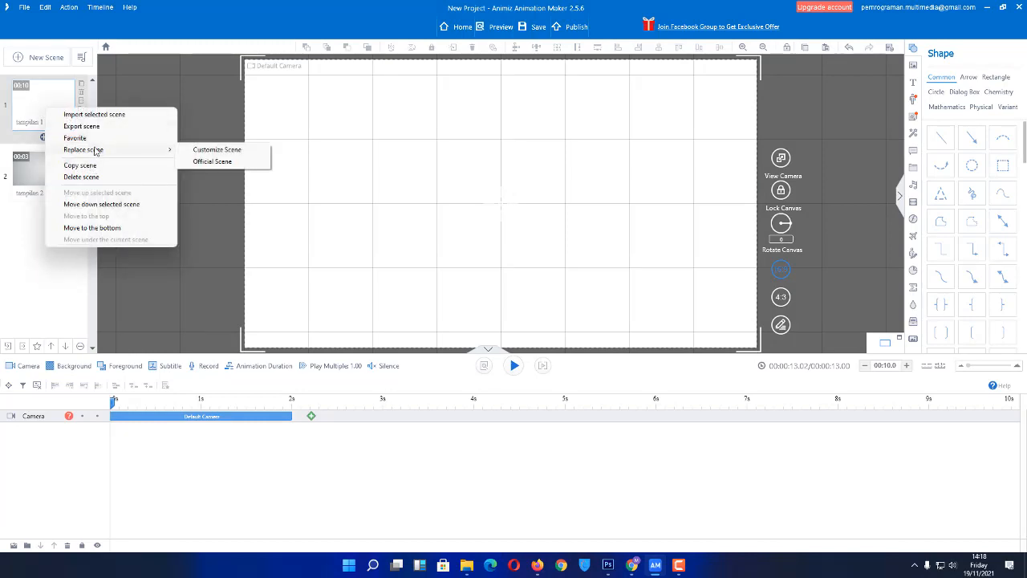
pyautogui.click(212, 161)
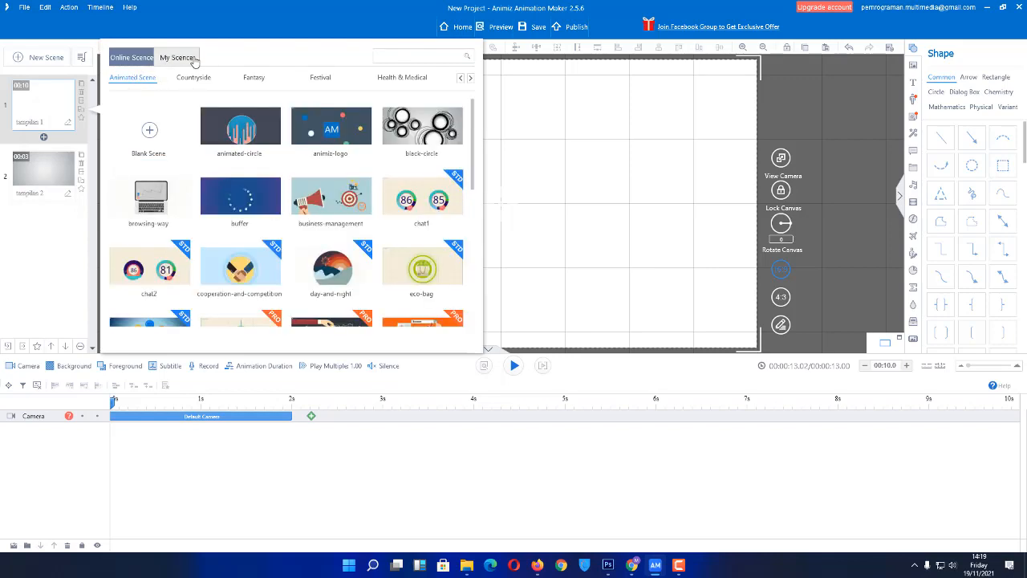
pyautogui.click(403, 79)
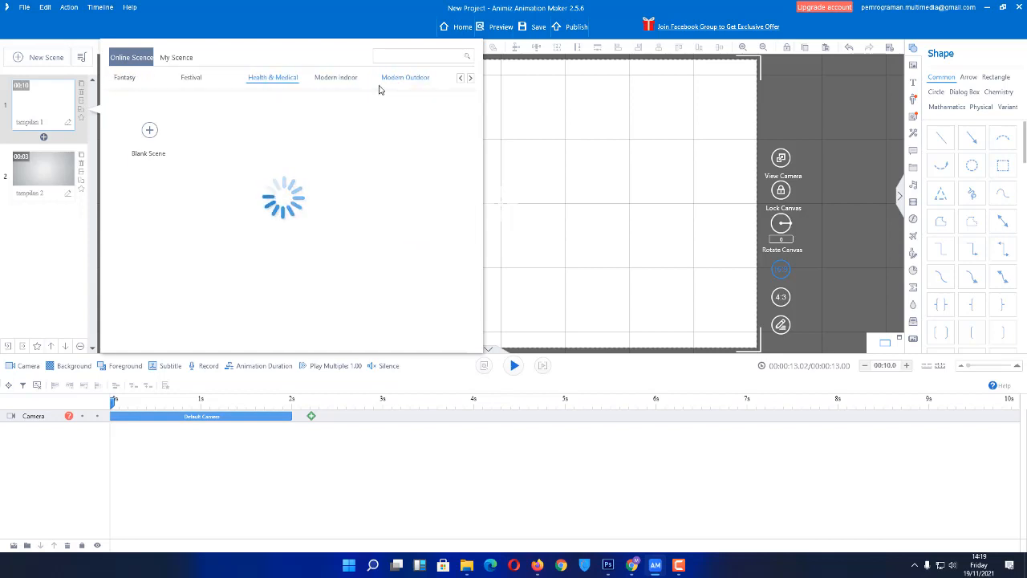
pyautogui.click(405, 81)
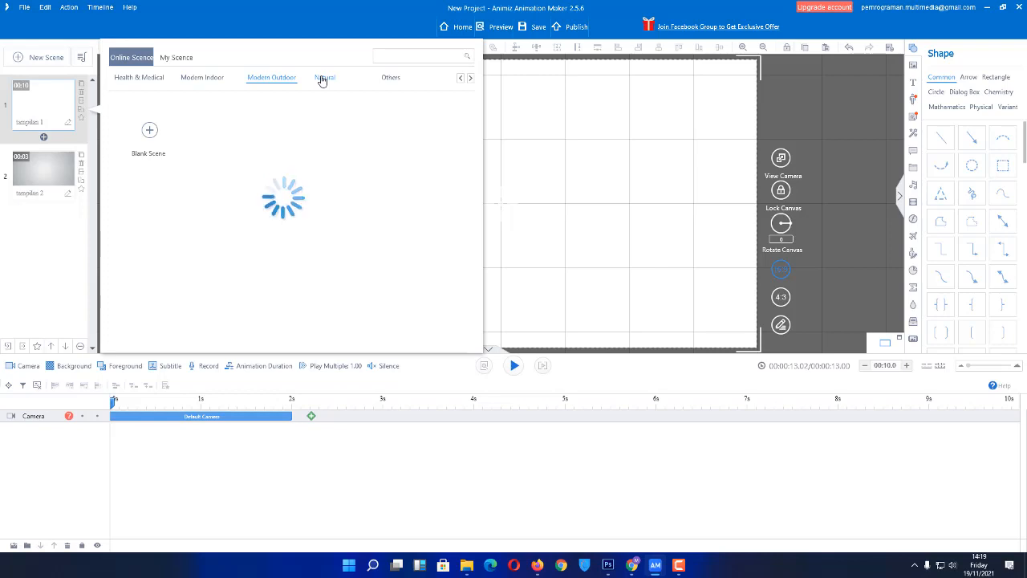
pyautogui.click(339, 132)
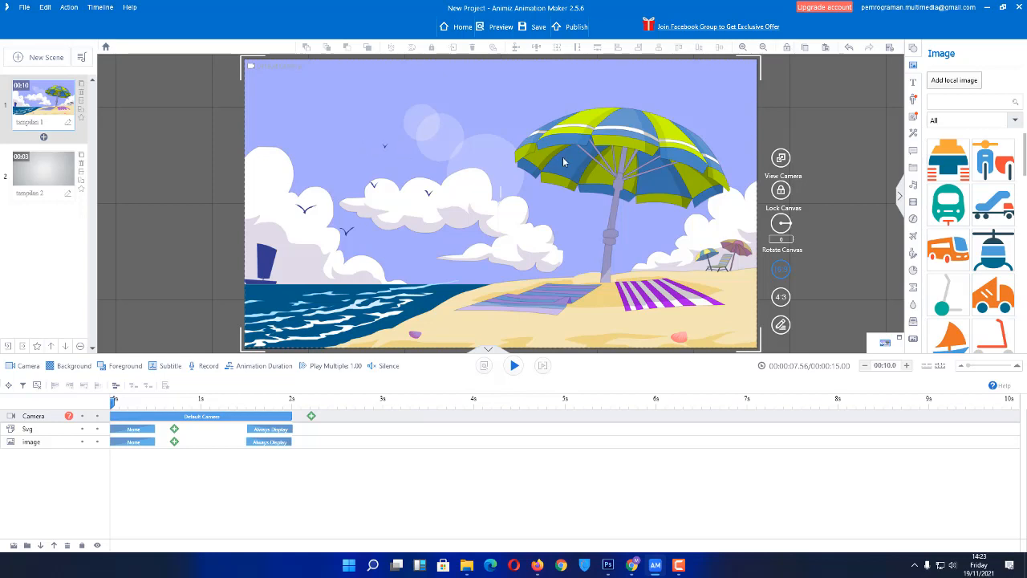
# Step: Hide and show the beach scene's image and Svg layers to check which object each one holds
pyautogui.click(612, 154)
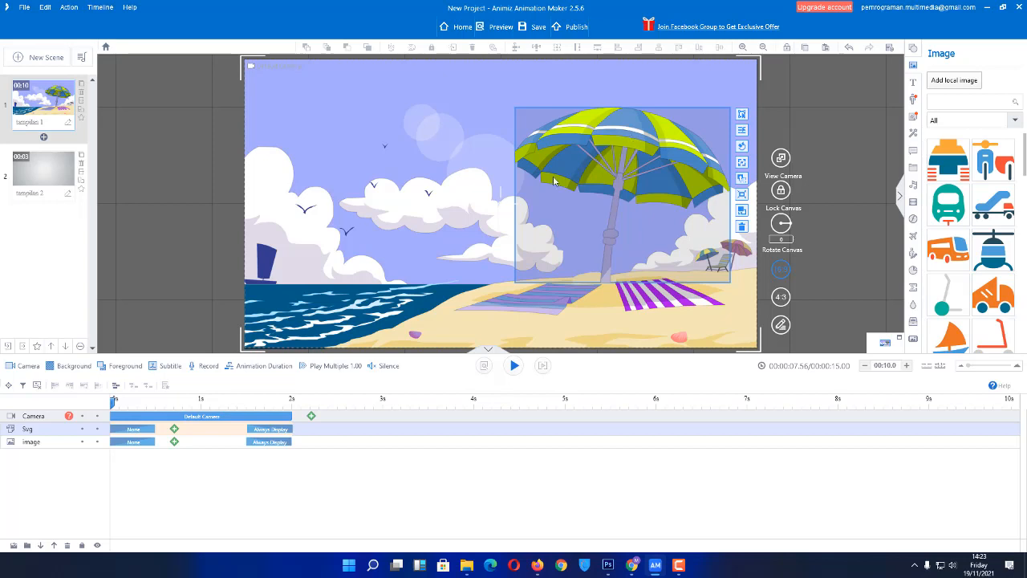
pyautogui.click(41, 443)
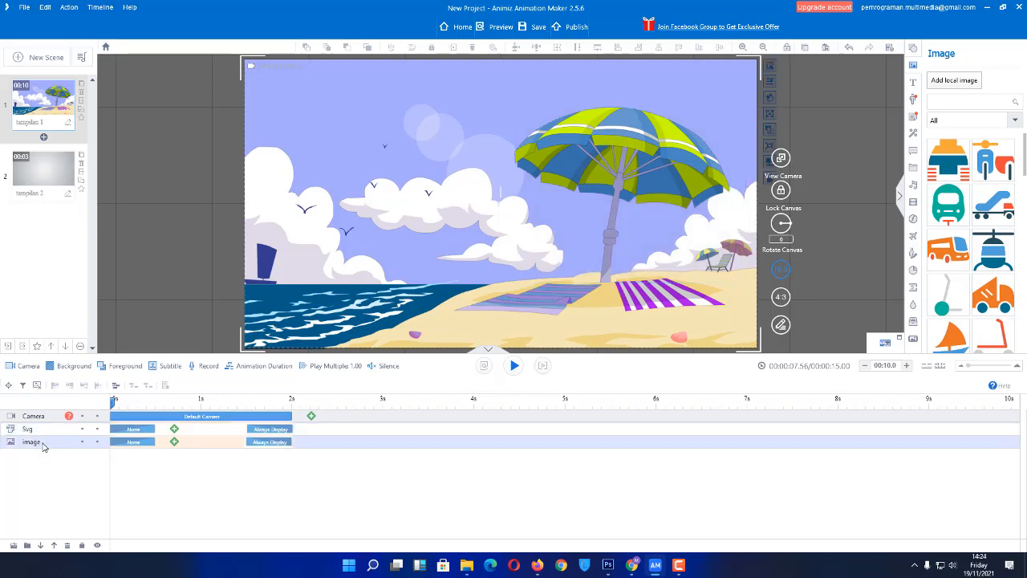
pyautogui.click(97, 444)
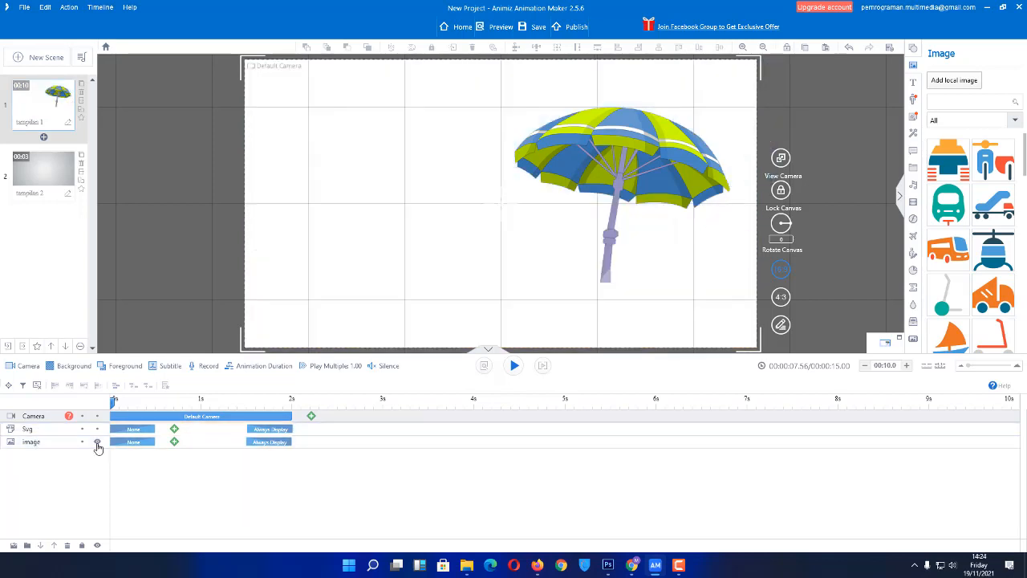
pyautogui.click(98, 444)
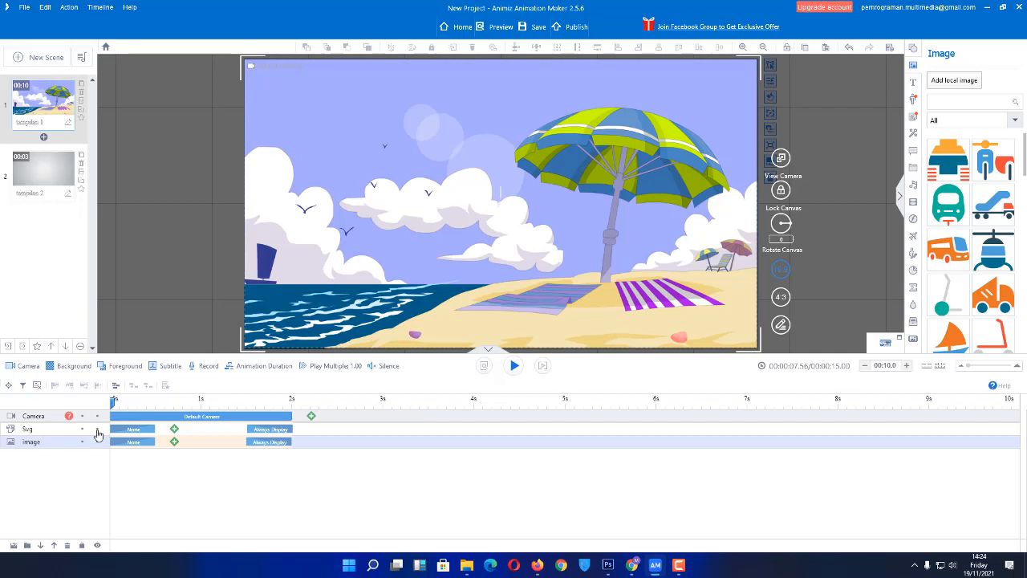
pyautogui.click(97, 431)
pyautogui.click(97, 431)
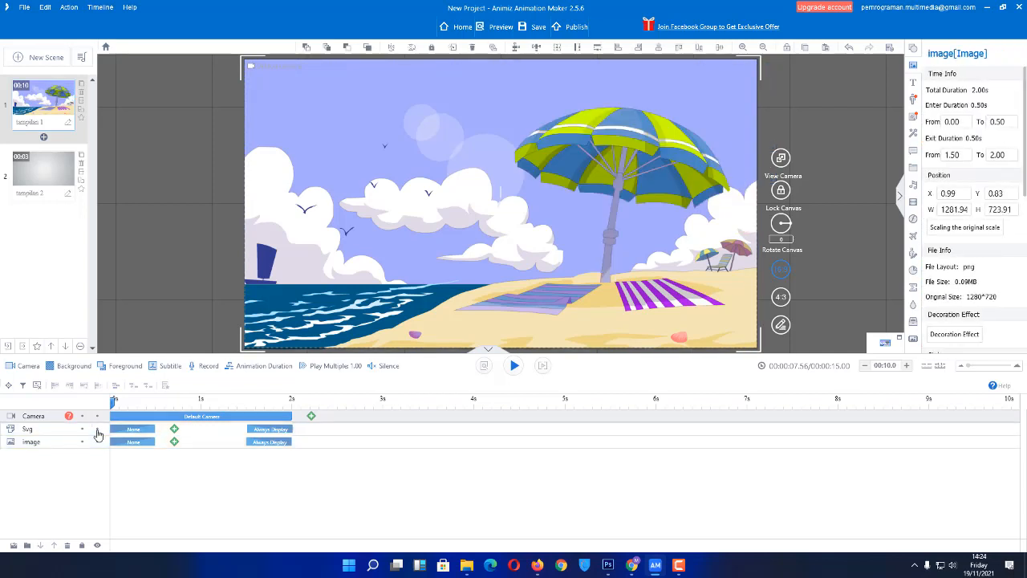
pyautogui.click(97, 431)
pyautogui.click(97, 432)
# Step: Identify the umbrella's Svg layer in the timeline and rename it "Payung"
pyautogui.click(31, 441)
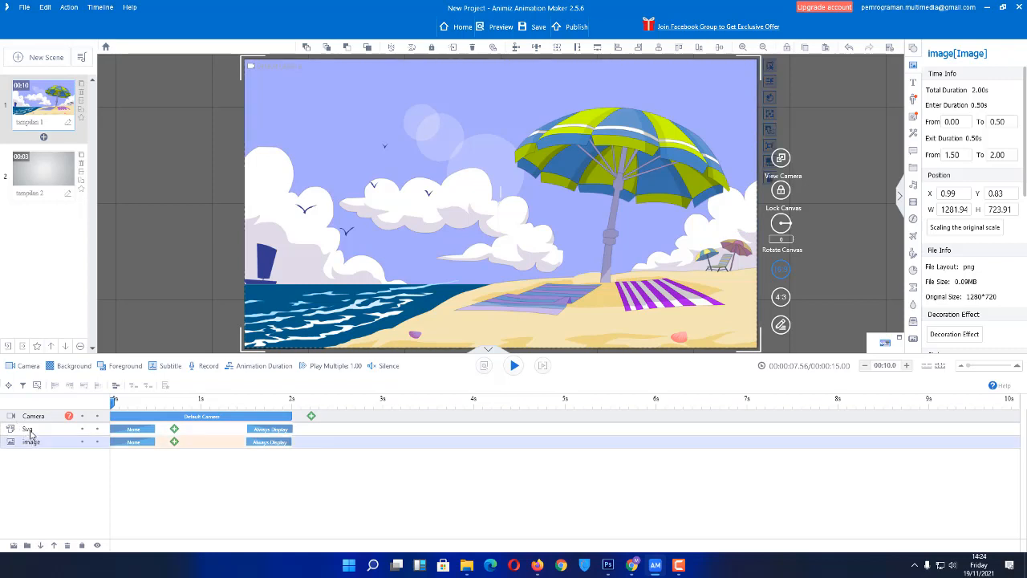
pyautogui.click(566, 217)
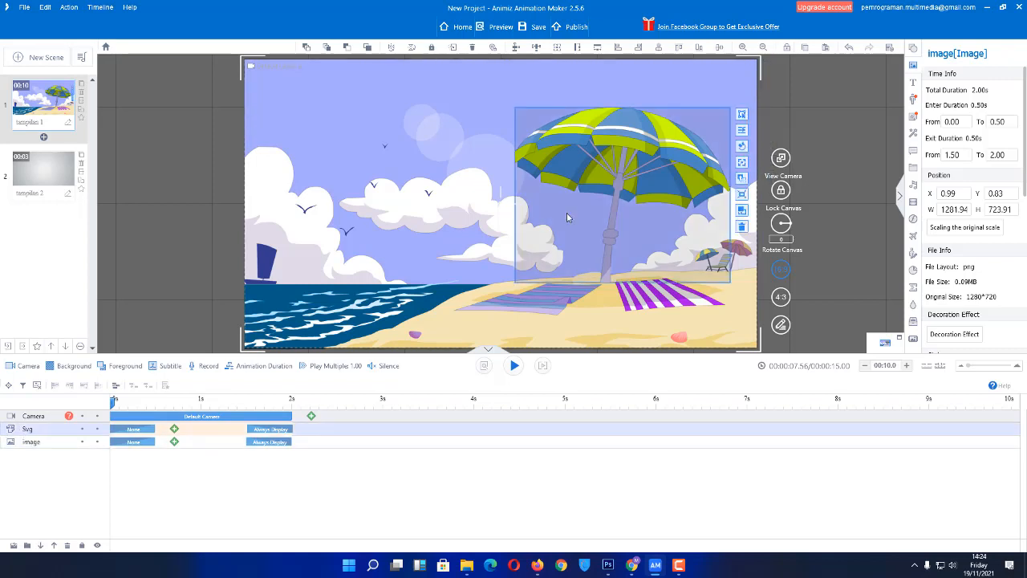
pyautogui.click(46, 437)
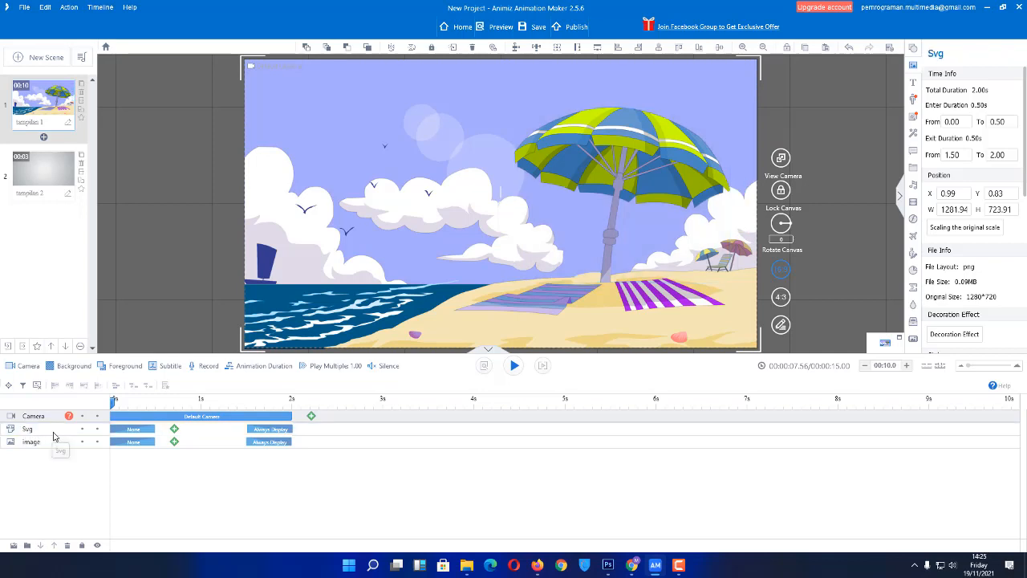
pyautogui.click(55, 436)
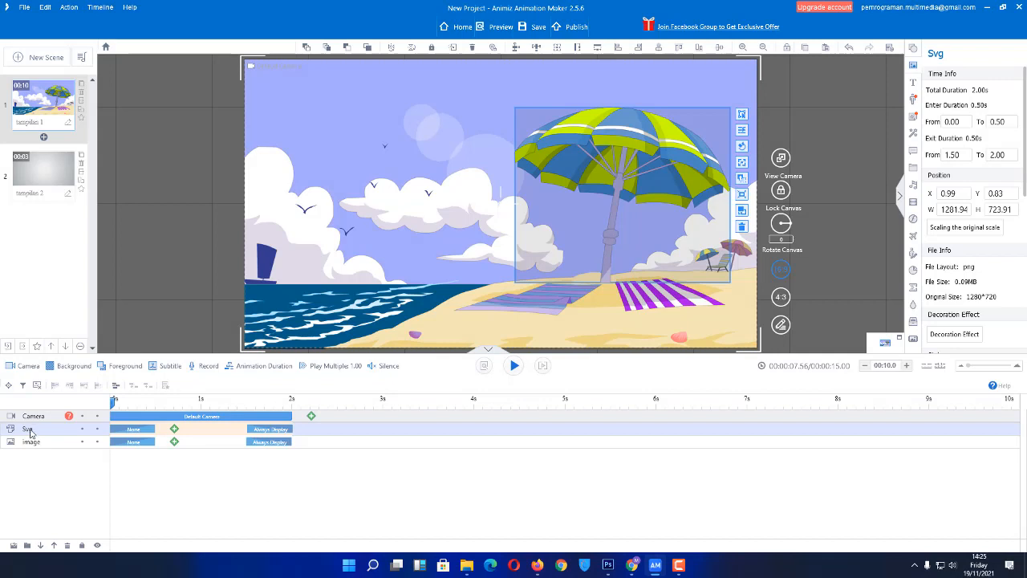
pyautogui.doubleClick(30, 430)
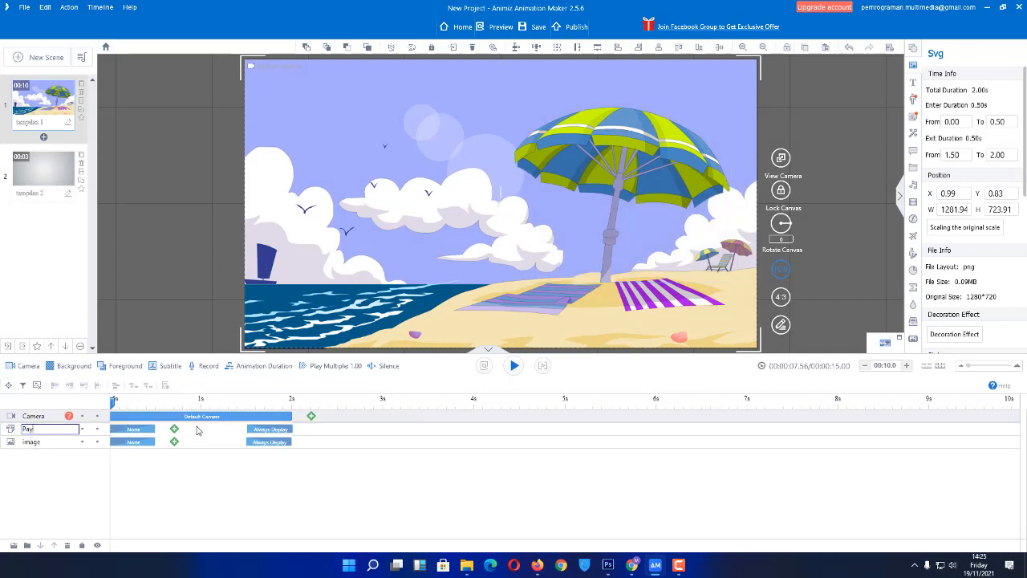
# Step: Rename the beach background's image layer "Pantai"
pyautogui.doubleClick(32, 442)
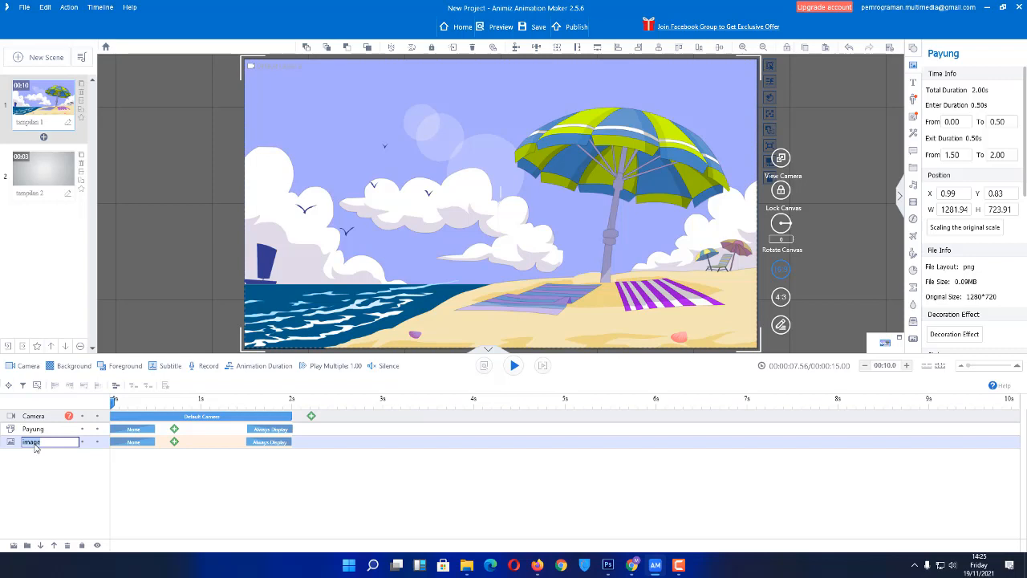
pyautogui.write('pantai')
pyautogui.press('Return')
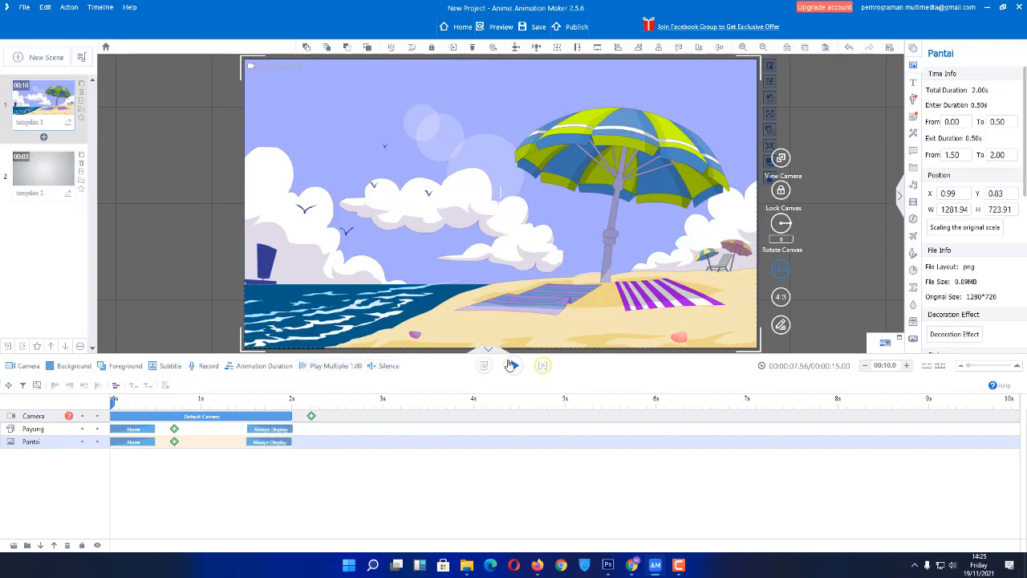
# Step: Add a Cross Switch transition with a 5 s duration between the two scenes, playing the whole project before and after adding it
pyautogui.click(485, 366)
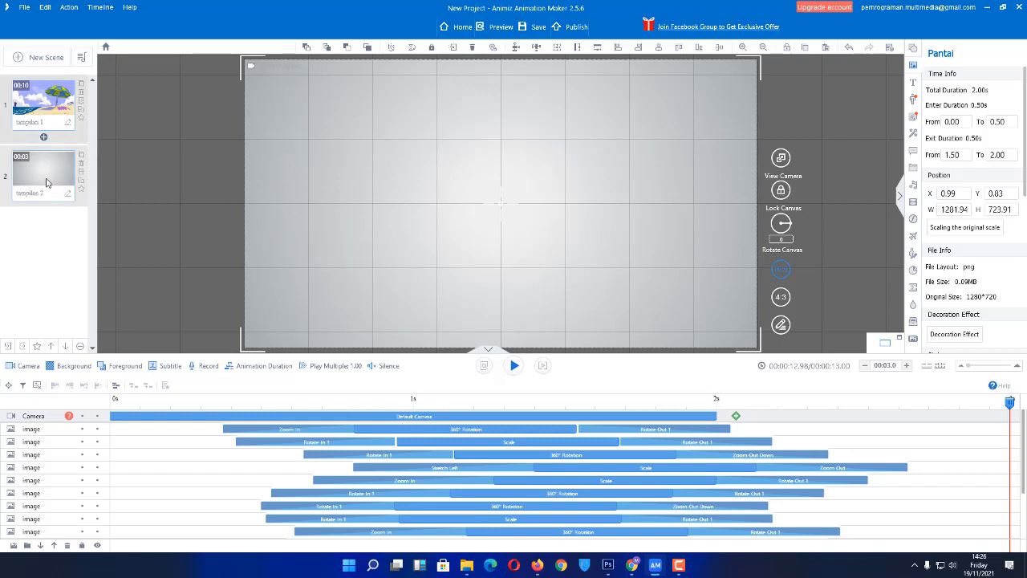
pyautogui.click(44, 137)
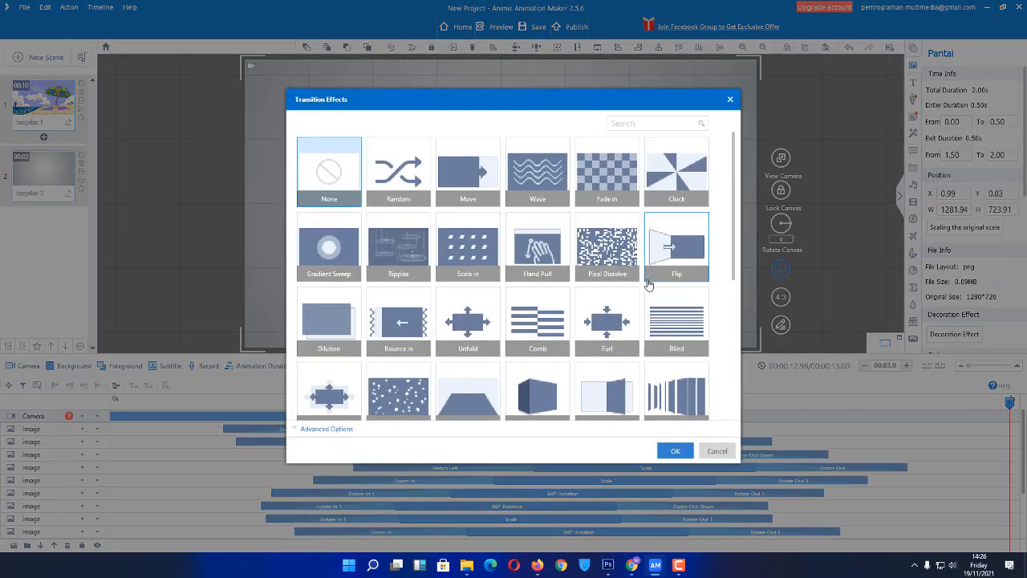
pyautogui.scroll(-3, 649, 284)
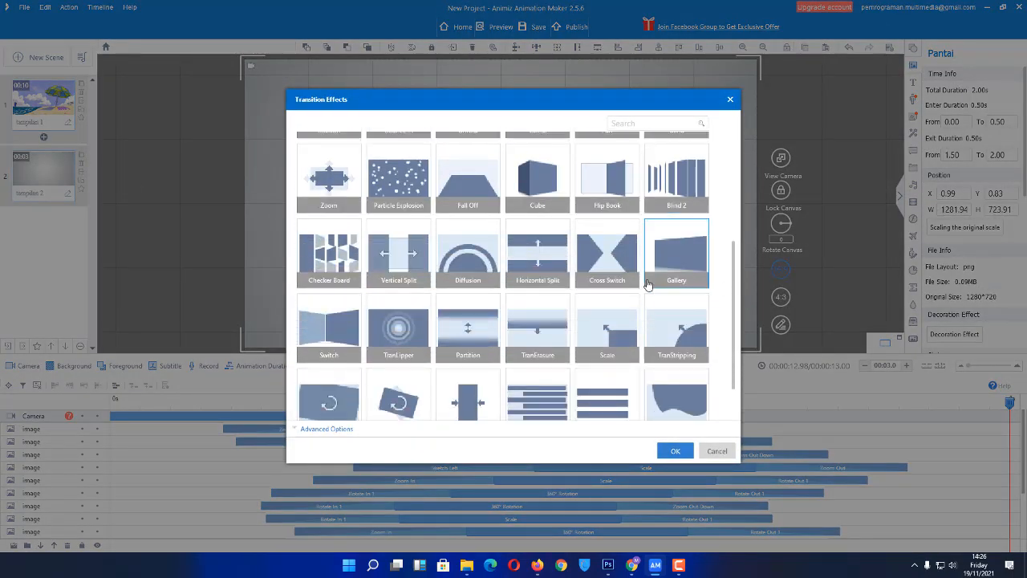
pyautogui.scroll(-1, 648, 284)
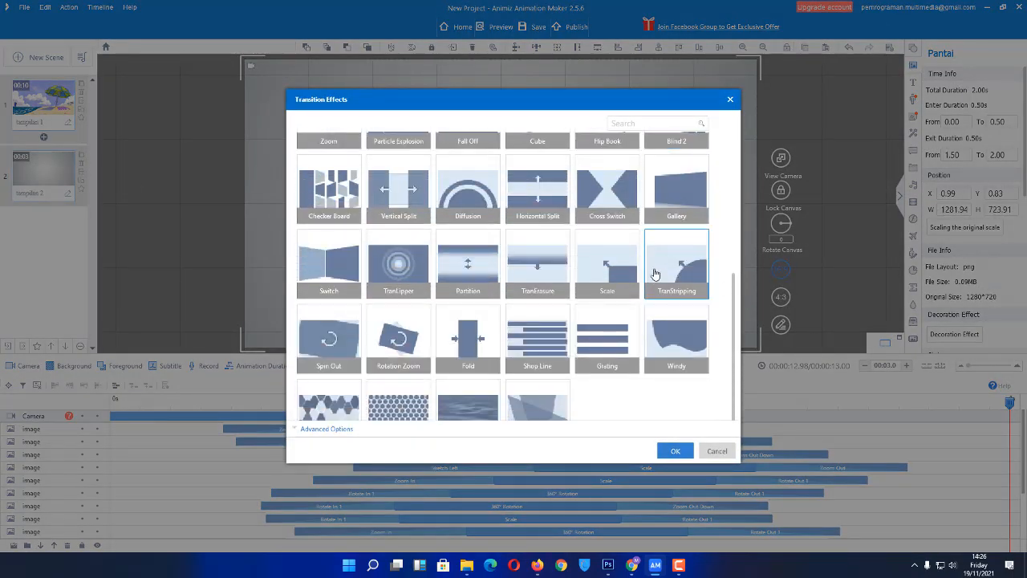
pyautogui.click(618, 190)
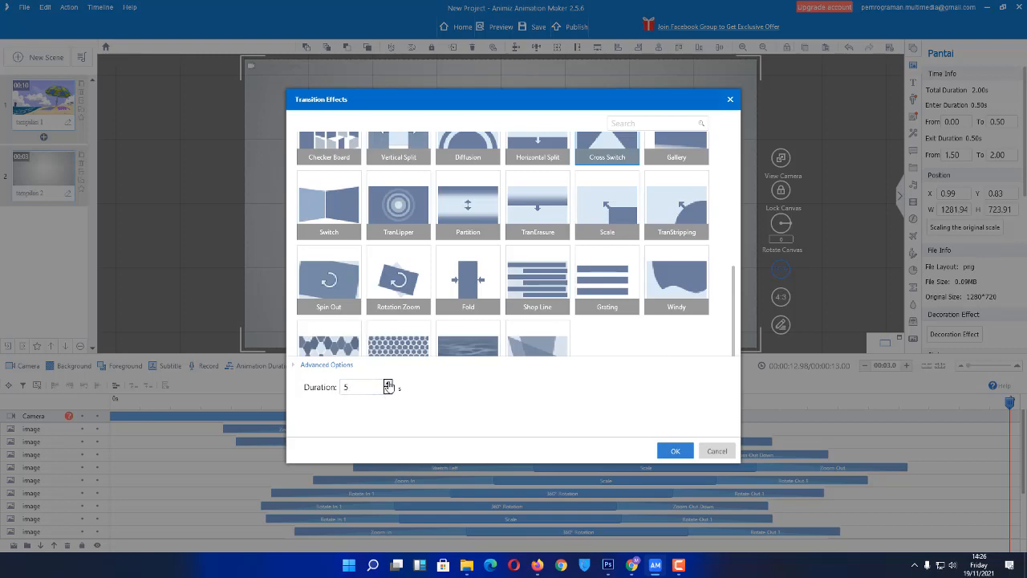
pyautogui.click(673, 450)
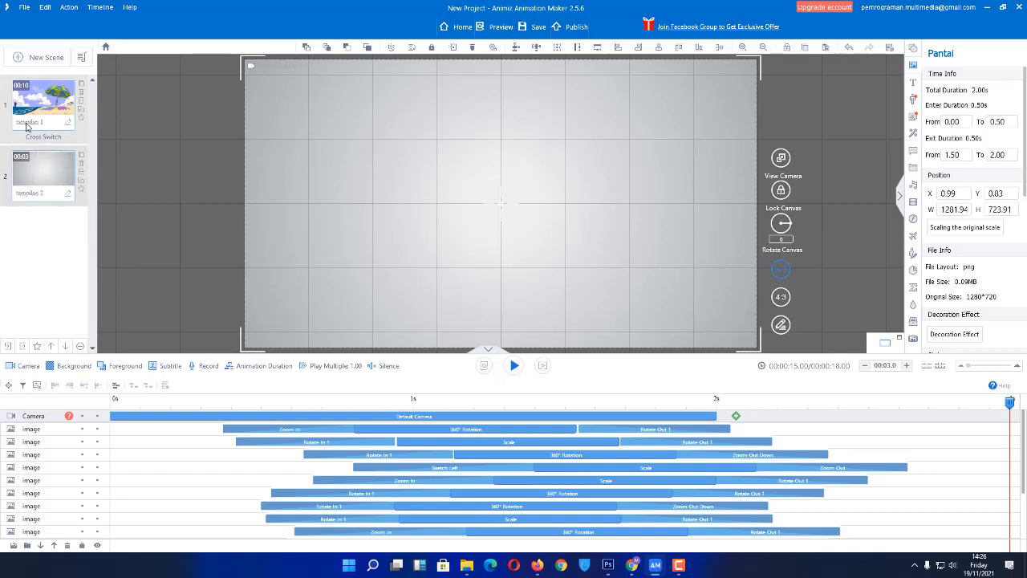
pyautogui.click(484, 367)
# Step: Apply the Complex animation to the beach scene's Payung layer with the X Axis Rotation effect
pyautogui.click(52, 113)
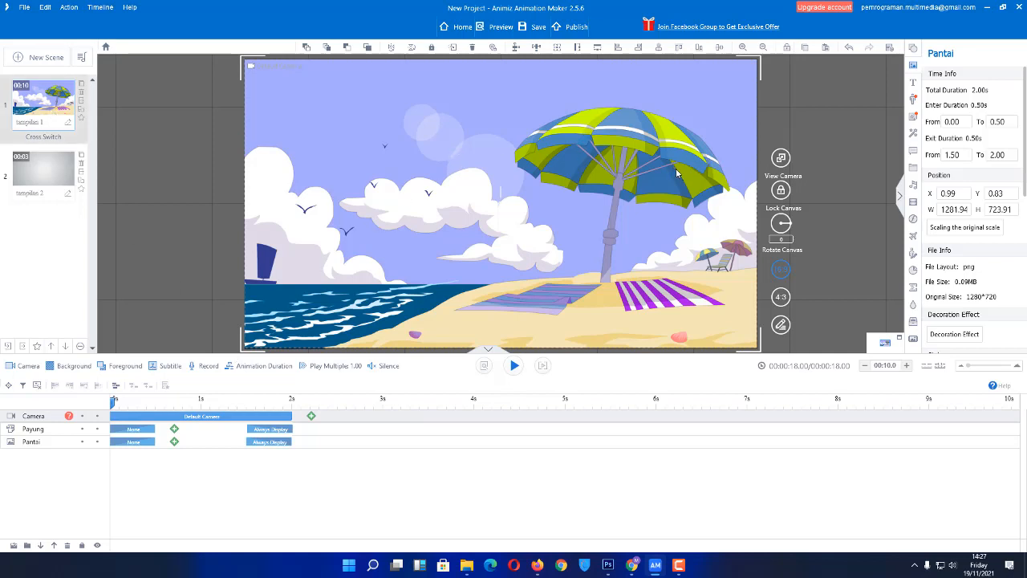
pyautogui.click(174, 432)
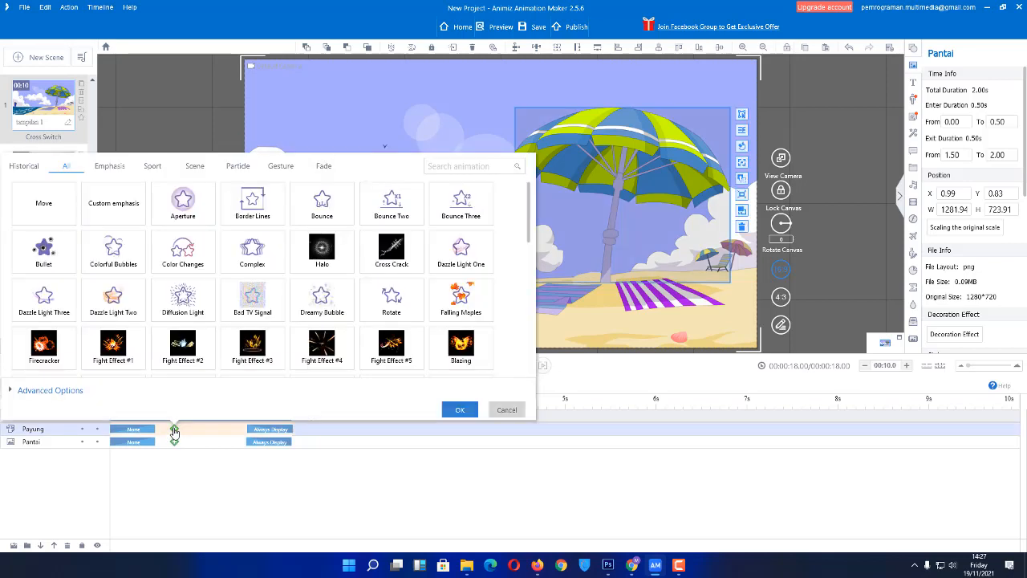
pyautogui.click(265, 261)
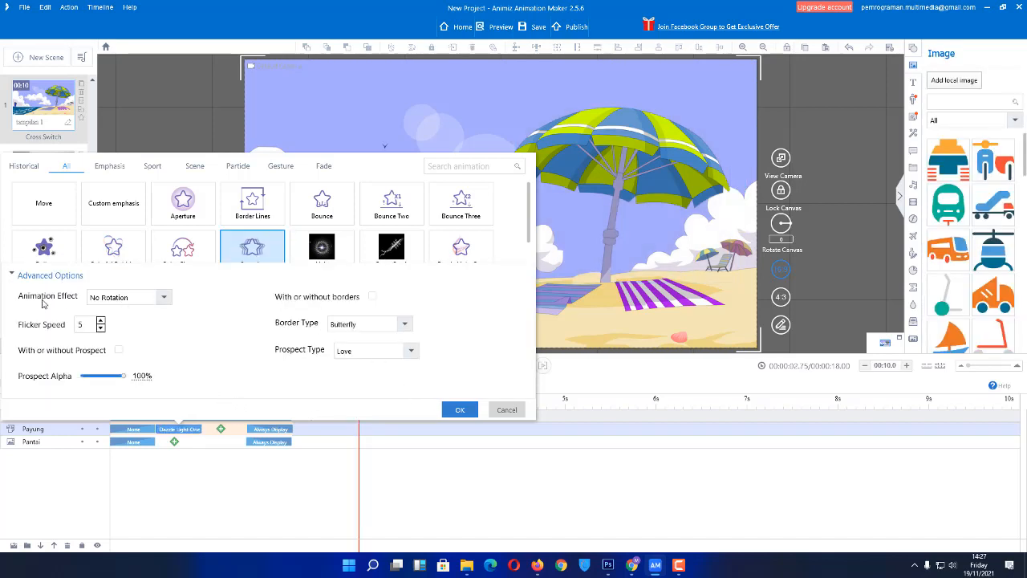
pyautogui.click(163, 298)
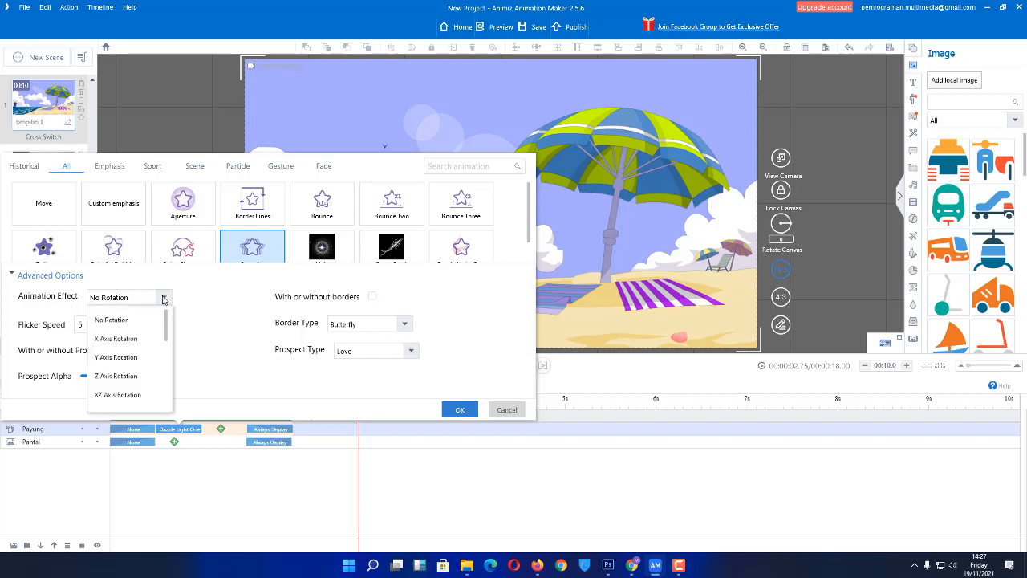
pyautogui.click(139, 338)
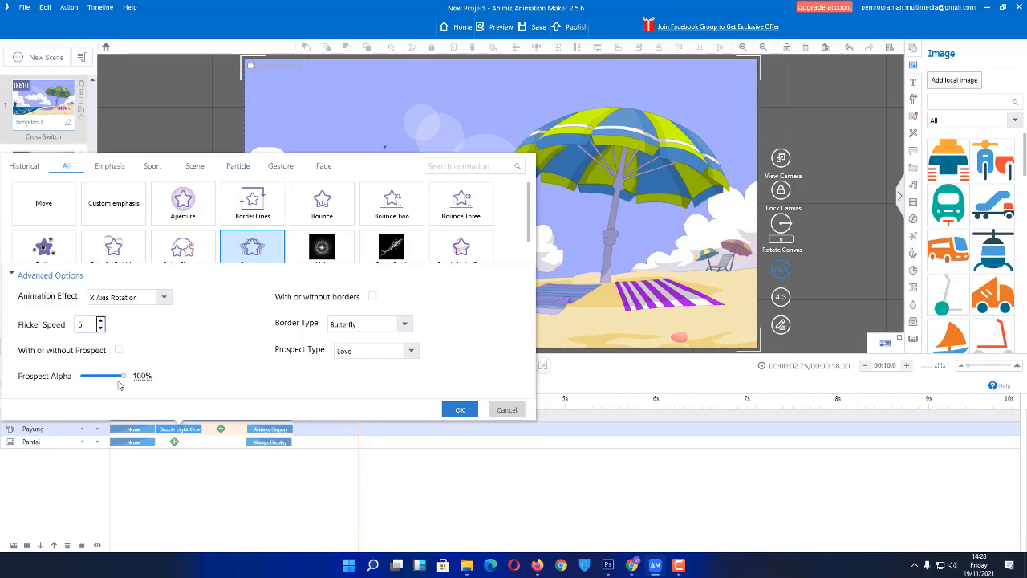
# Step: Set the Complex animation's border type to Color Current and prospect type to Snowflake, and scrub the timeline to check the umbrella's motion
pyautogui.click(405, 324)
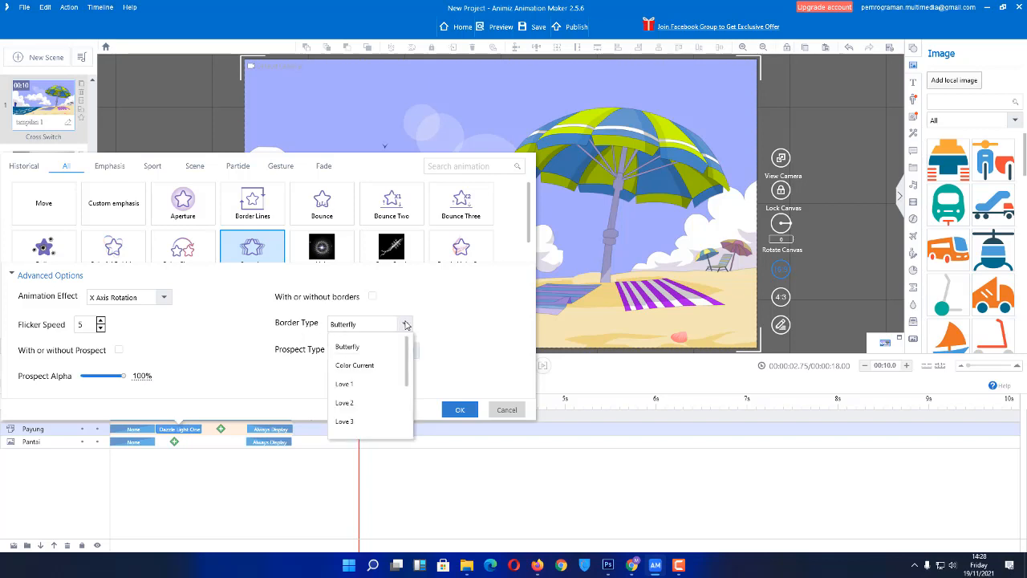
pyautogui.click(359, 366)
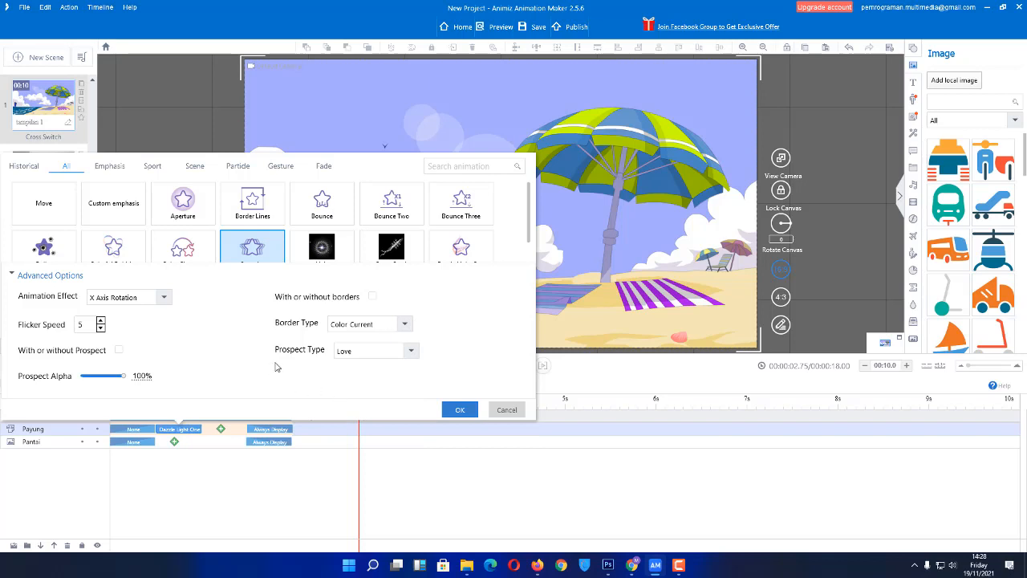
pyautogui.click(377, 353)
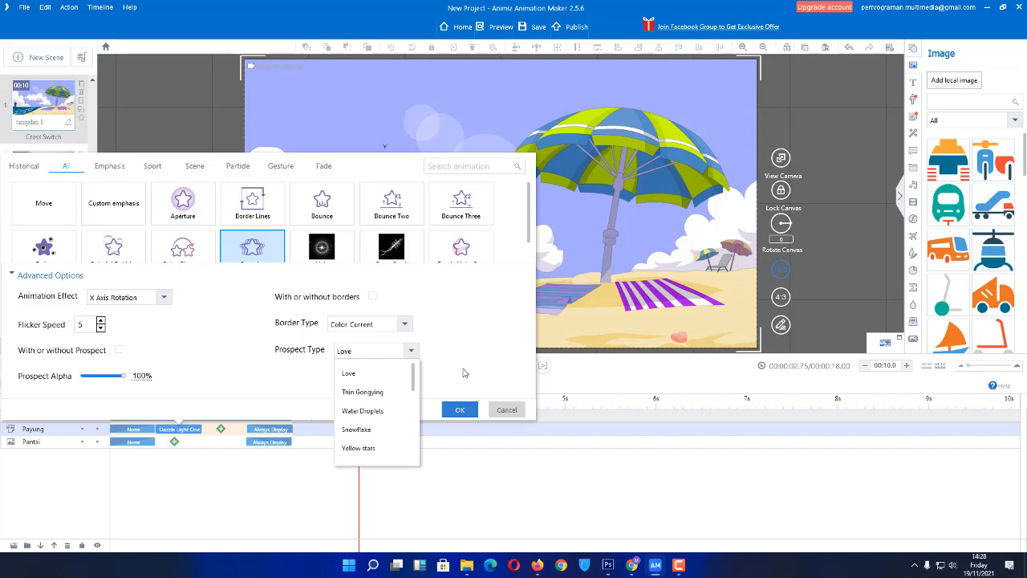
pyautogui.click(374, 429)
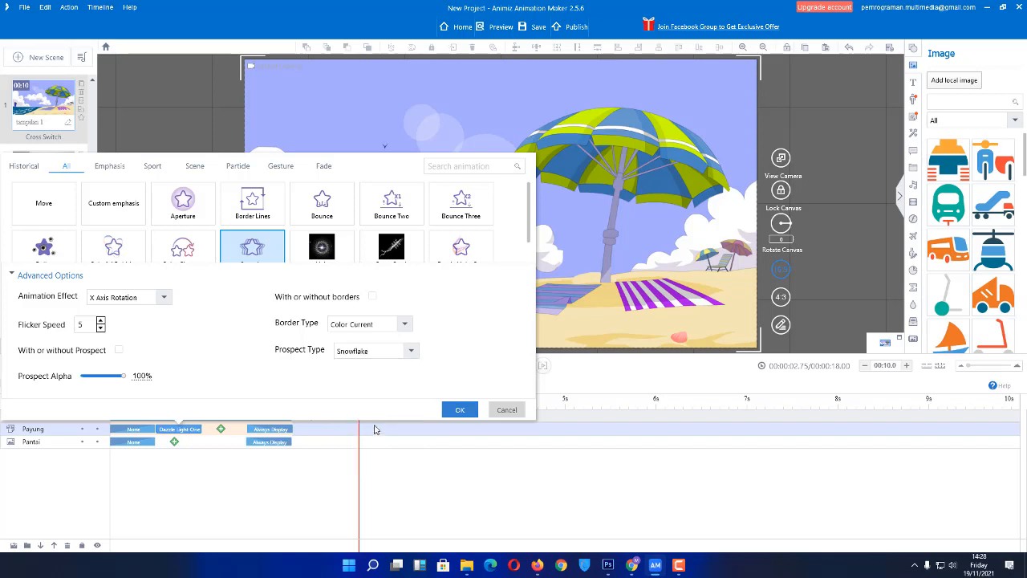
pyautogui.click(460, 411)
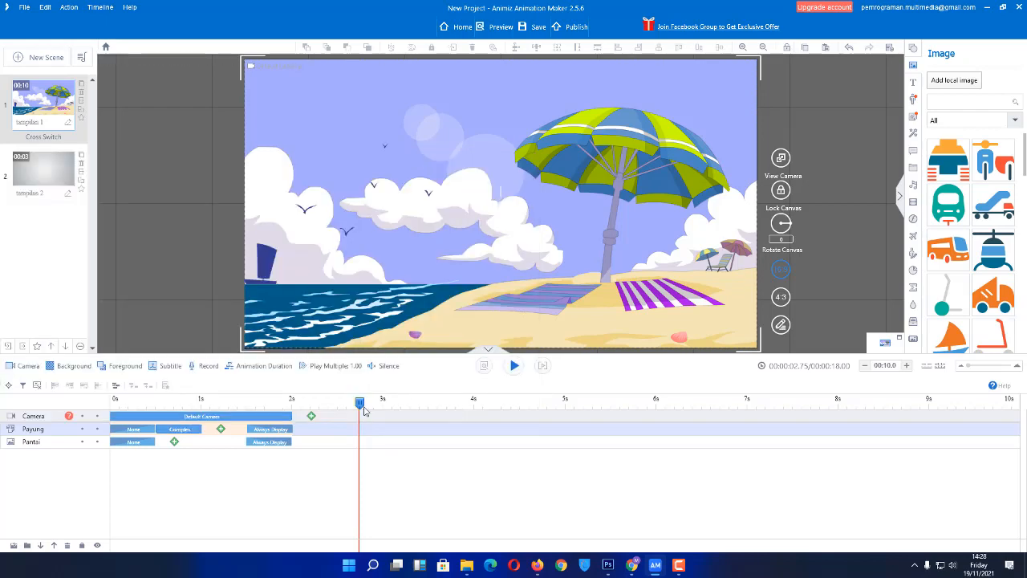
pyautogui.click(165, 393)
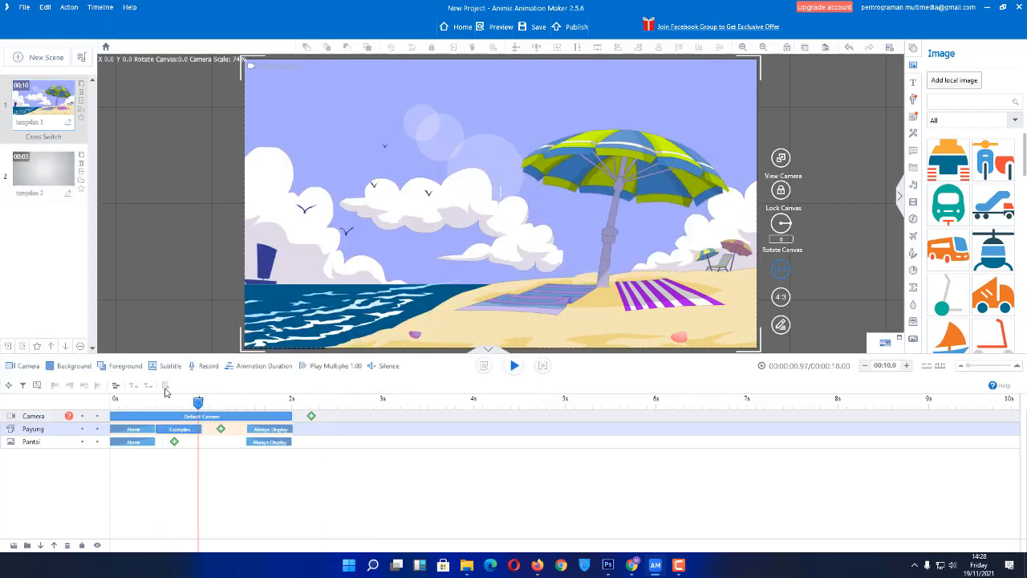
pyautogui.moveTo(165, 392)
pyautogui.mouseDown()
pyautogui.moveTo(154, 392)
pyautogui.moveTo(203, 391)
pyautogui.moveTo(127, 389)
pyautogui.moveTo(229, 392)
pyautogui.moveTo(163, 392)
pyautogui.moveTo(202, 394)
pyautogui.moveTo(183, 391)
pyautogui.mouseUp()
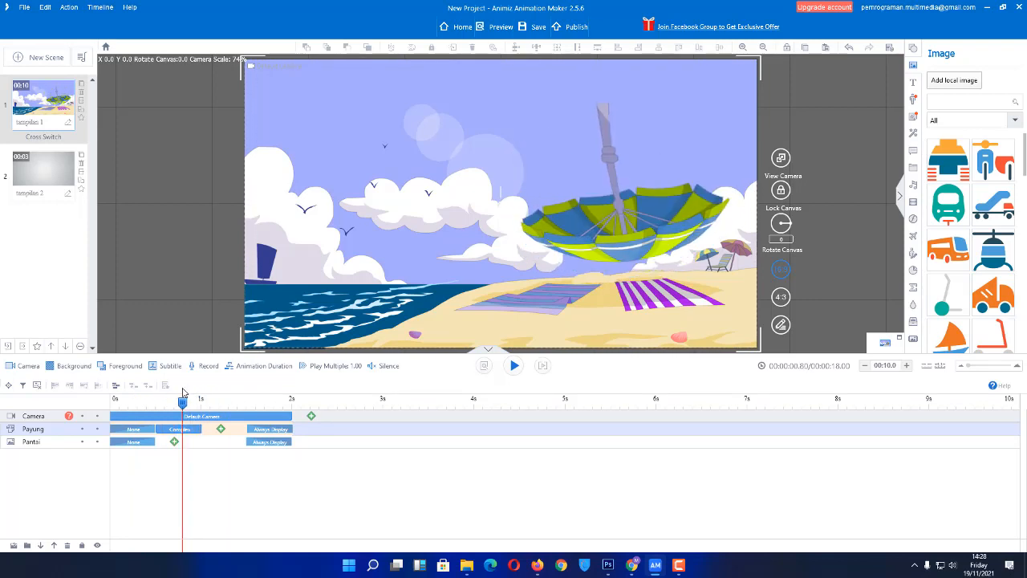
# Step: Change the umbrella's Complex animation effect to Y Axis Rotation and scrub the timeline to check it
pyautogui.click(173, 430)
pyautogui.doubleClick(172, 431)
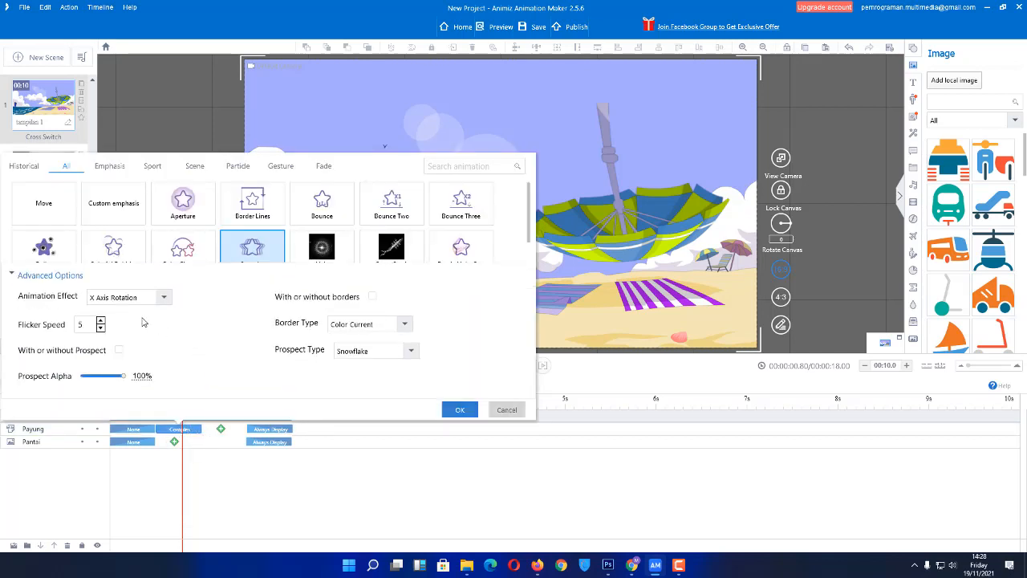
pyautogui.click(137, 305)
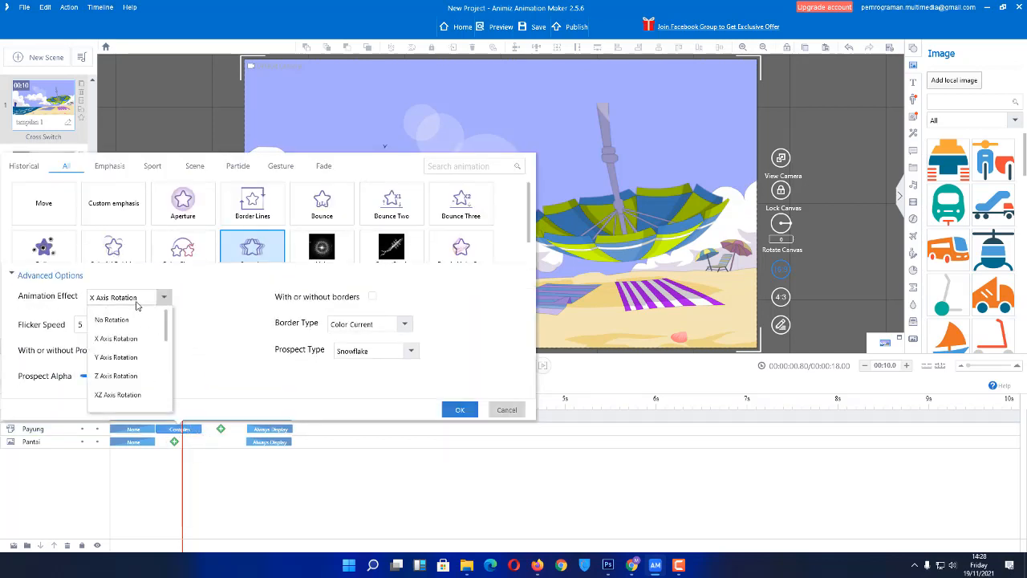
pyautogui.click(123, 357)
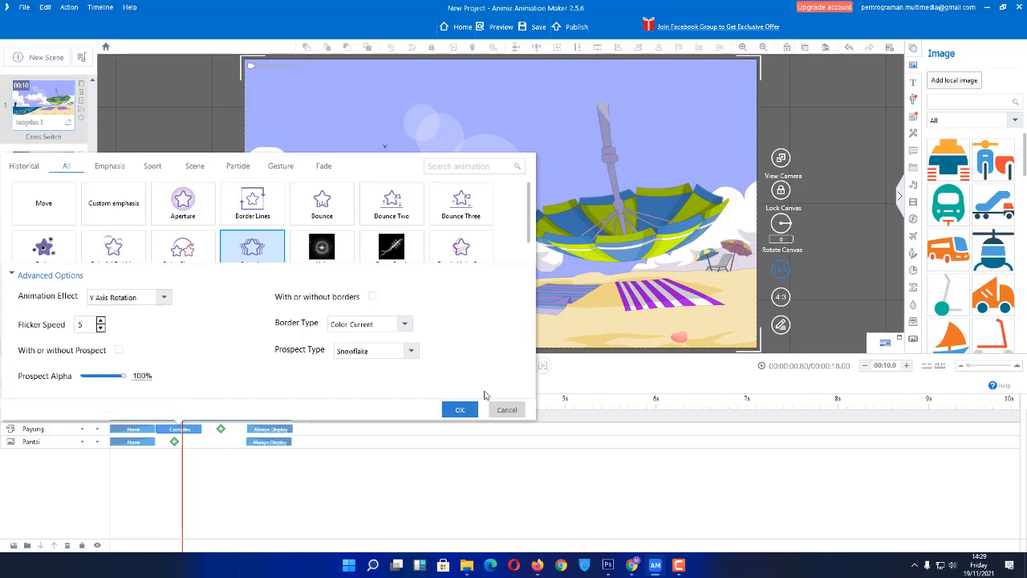
pyautogui.click(459, 410)
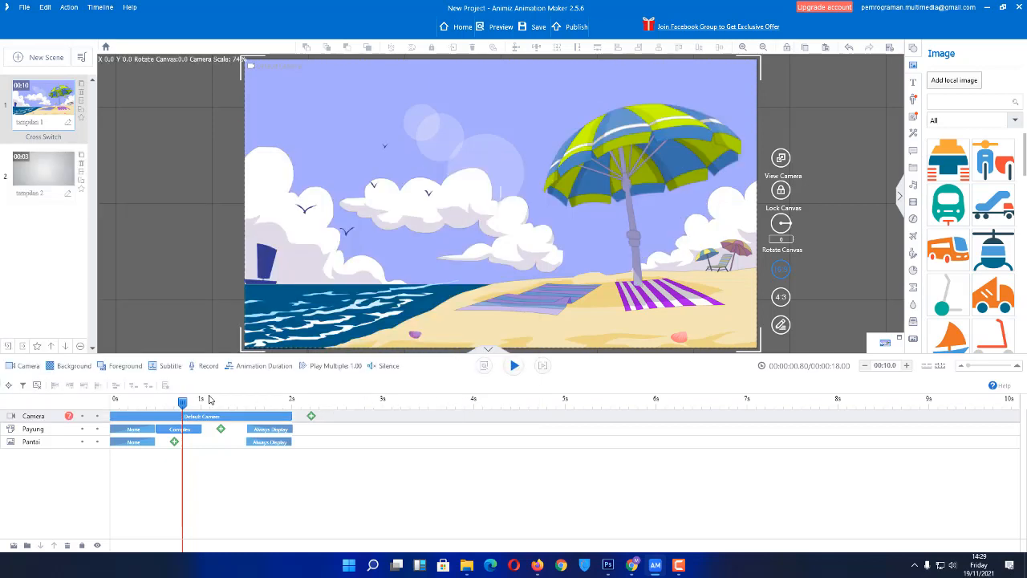
pyautogui.moveTo(183, 403)
pyautogui.mouseDown()
pyautogui.moveTo(252, 402)
pyautogui.moveTo(142, 399)
pyautogui.moveTo(264, 401)
pyautogui.moveTo(134, 402)
pyautogui.moveTo(228, 401)
pyautogui.moveTo(170, 402)
pyautogui.mouseUp()
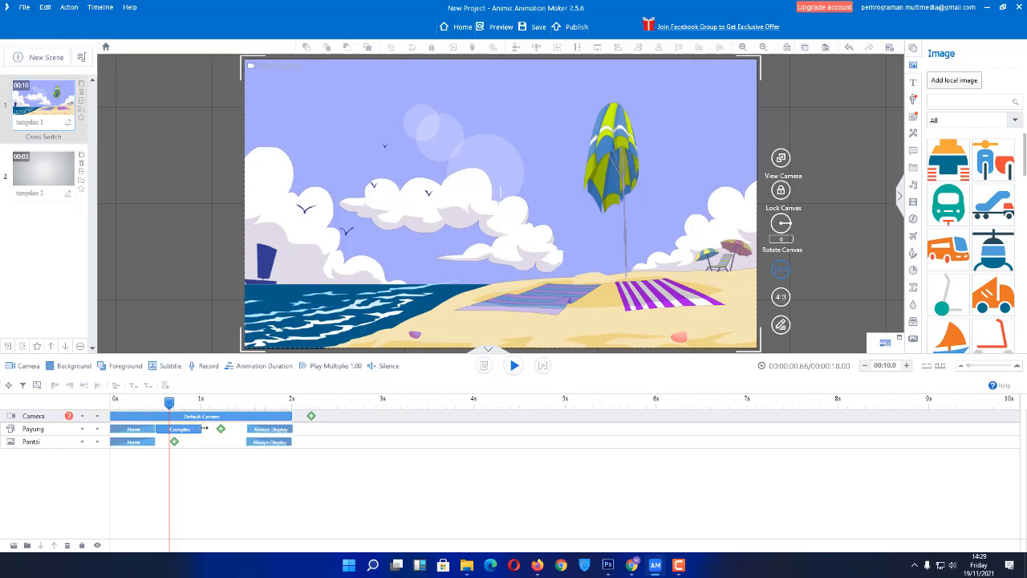
# Step: Stretch the Payung layer's Complex animation to about 4.3 s, play the scene, and move the Always Display exit to start at about 7.6 s
pyautogui.moveTo(201, 428); pyautogui.dragTo(502, 429)
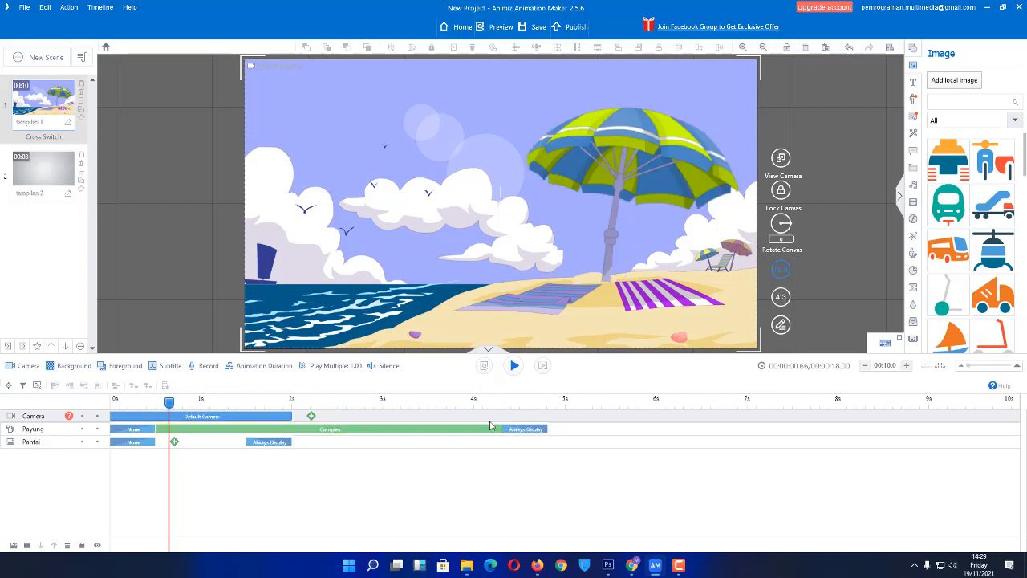
pyautogui.click(543, 365)
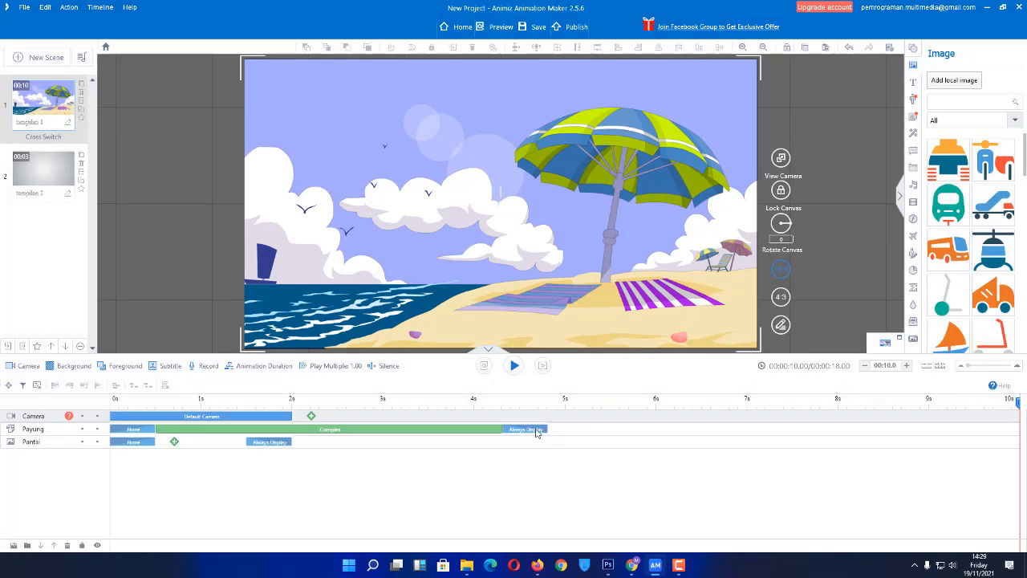
pyautogui.moveTo(535, 431); pyautogui.dragTo(827, 430)
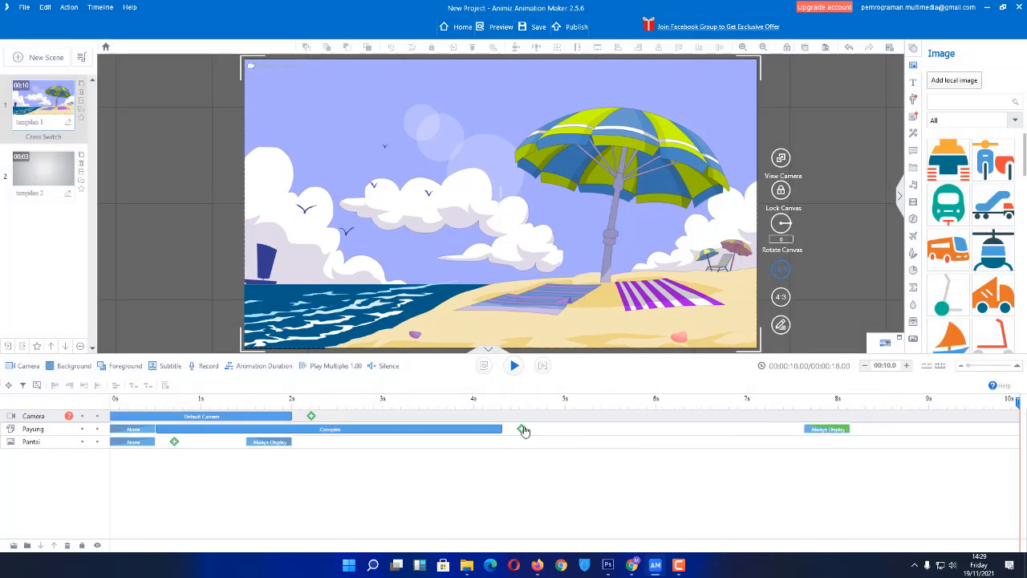
# Step: Add the Shake animation from the Sport category to the Payung layer, directly after the Complex animation
pyautogui.click(522, 431)
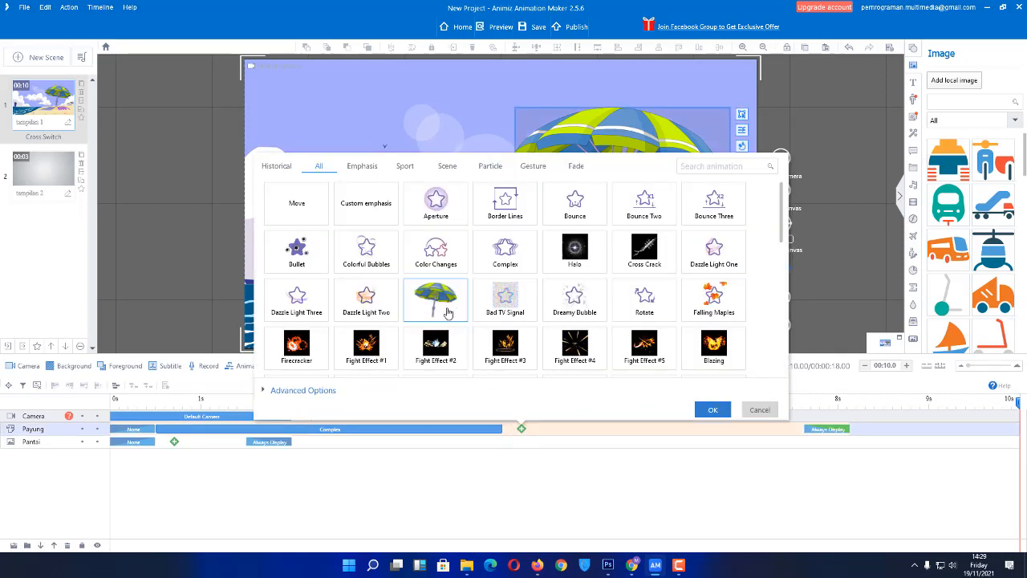
pyautogui.click(362, 166)
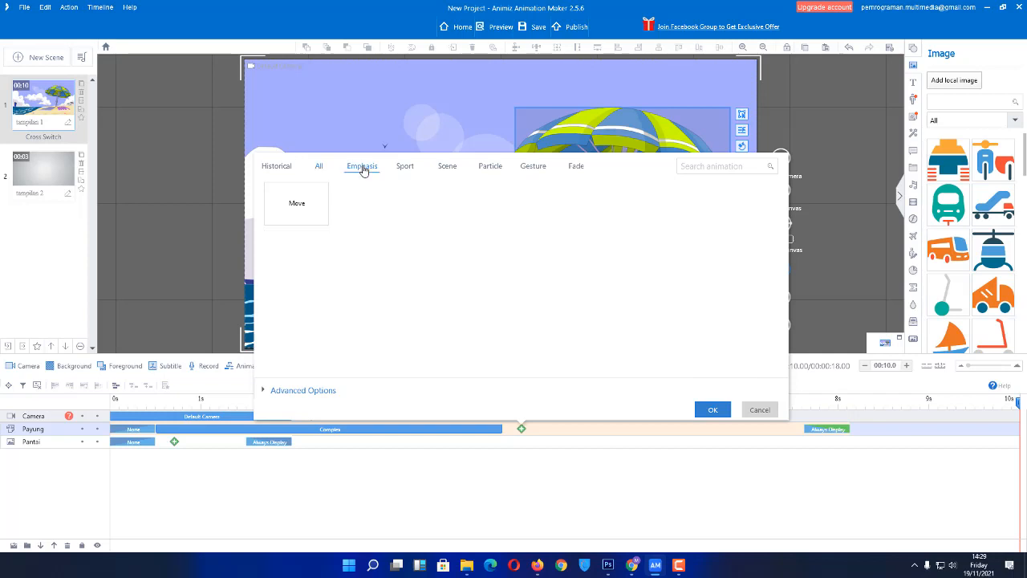
pyautogui.click(405, 169)
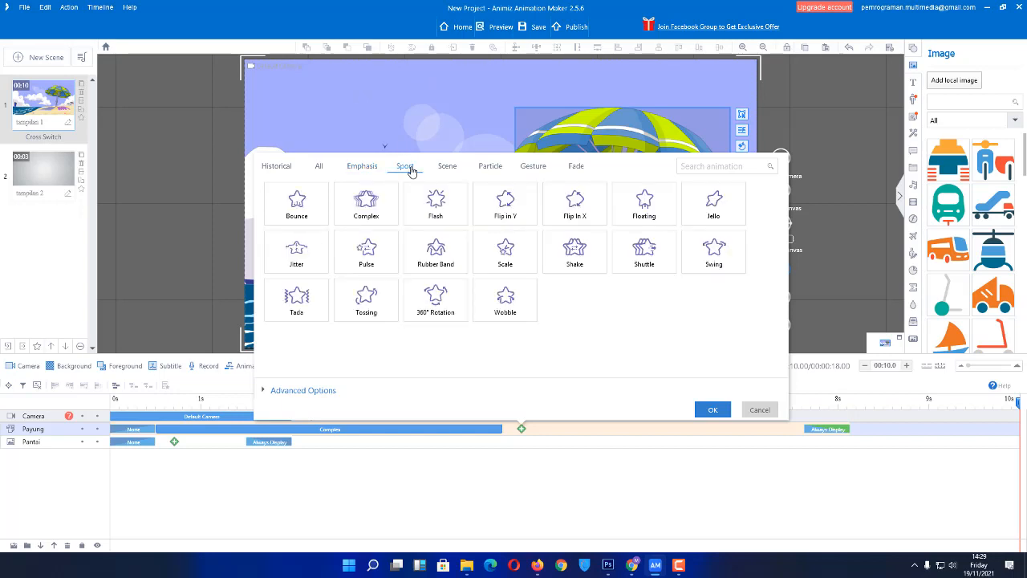
pyautogui.click(576, 256)
pyautogui.click(712, 410)
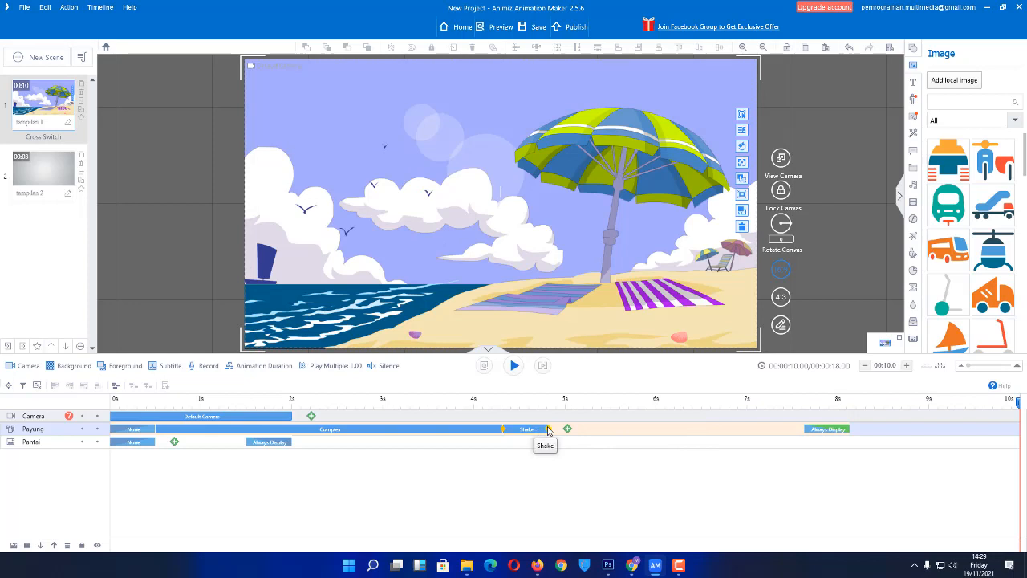
# Step: Extend the umbrella's Shake animation to end at 6.42 s and play the beach scene to check it
pyautogui.moveTo(551, 431); pyautogui.dragTo(695, 429)
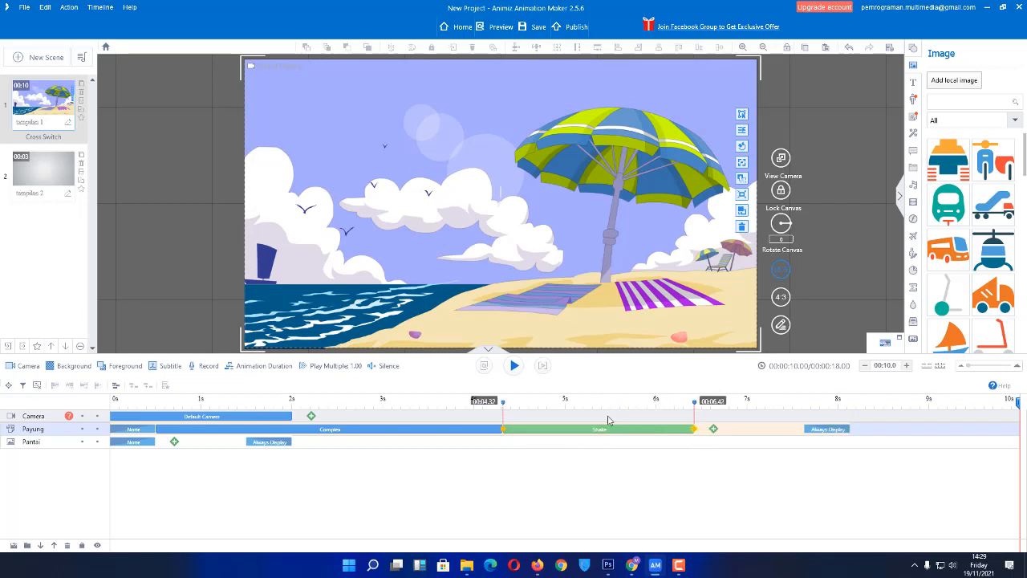
pyautogui.moveTo(527, 401); pyautogui.dragTo(281, 401)
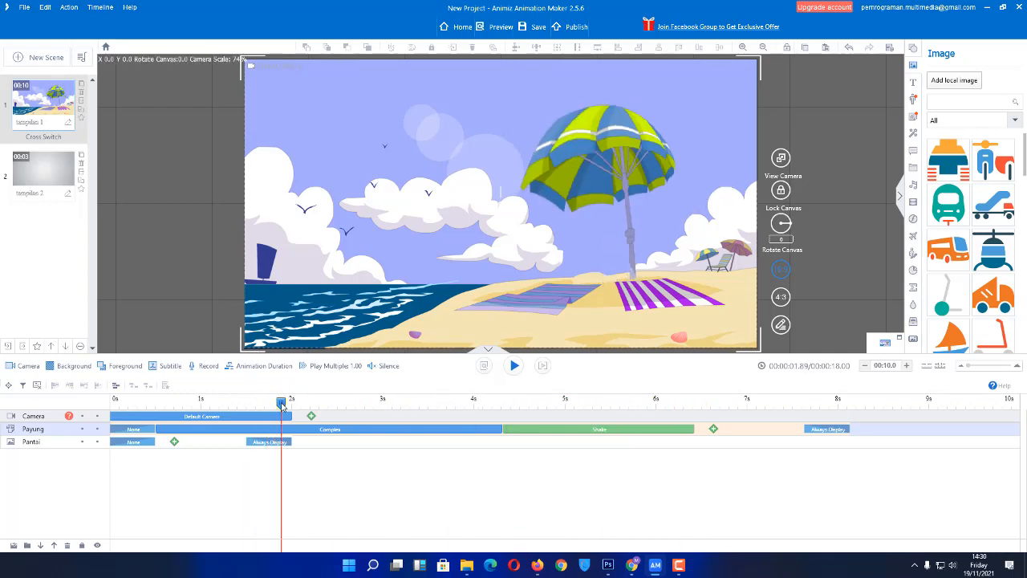
pyautogui.click(544, 367)
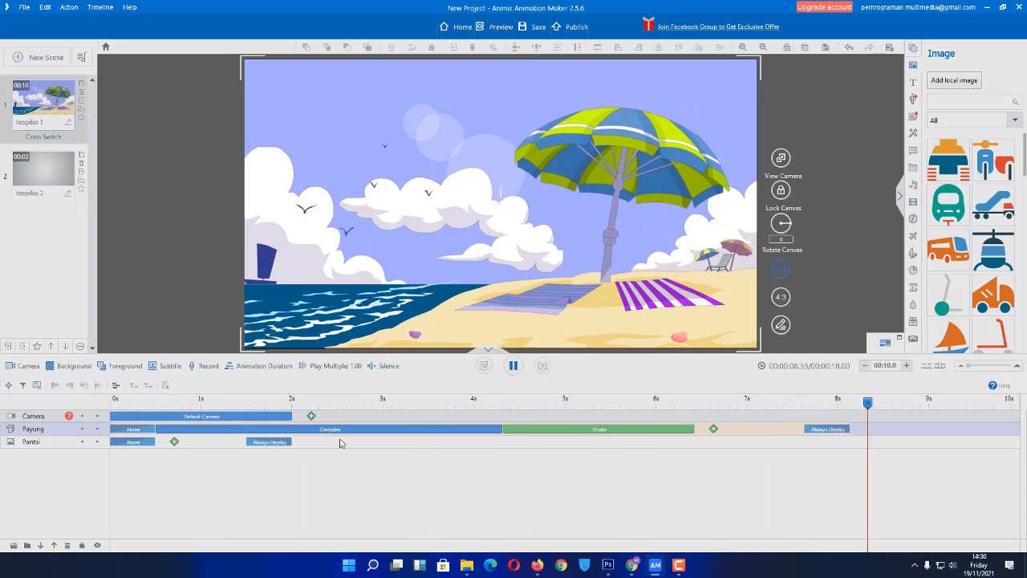
# Step: Delete the Complex animation from the Payung layer's timeline
pyautogui.click(381, 431)
pyautogui.rightClick(380, 431)
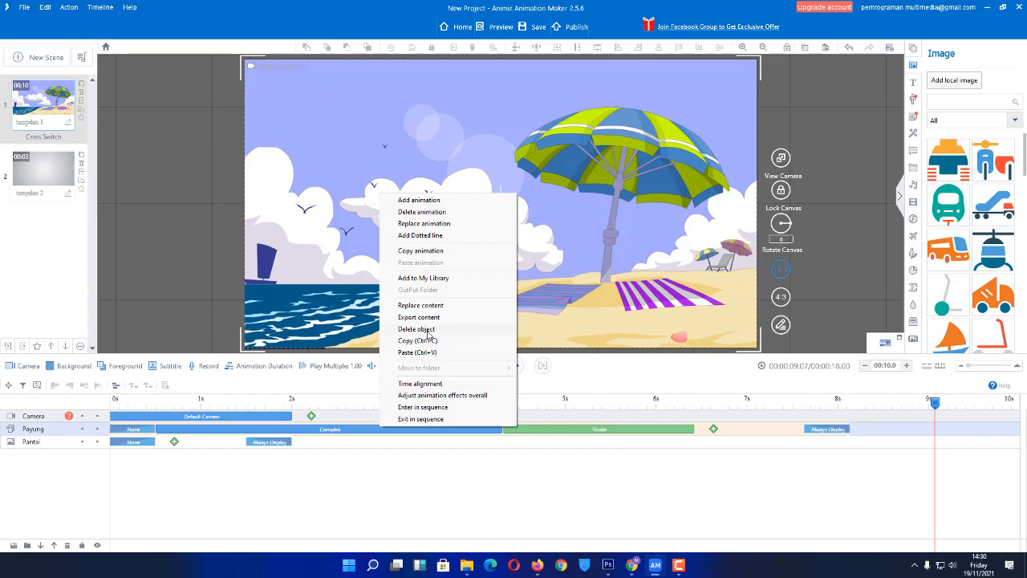
pyautogui.click(417, 212)
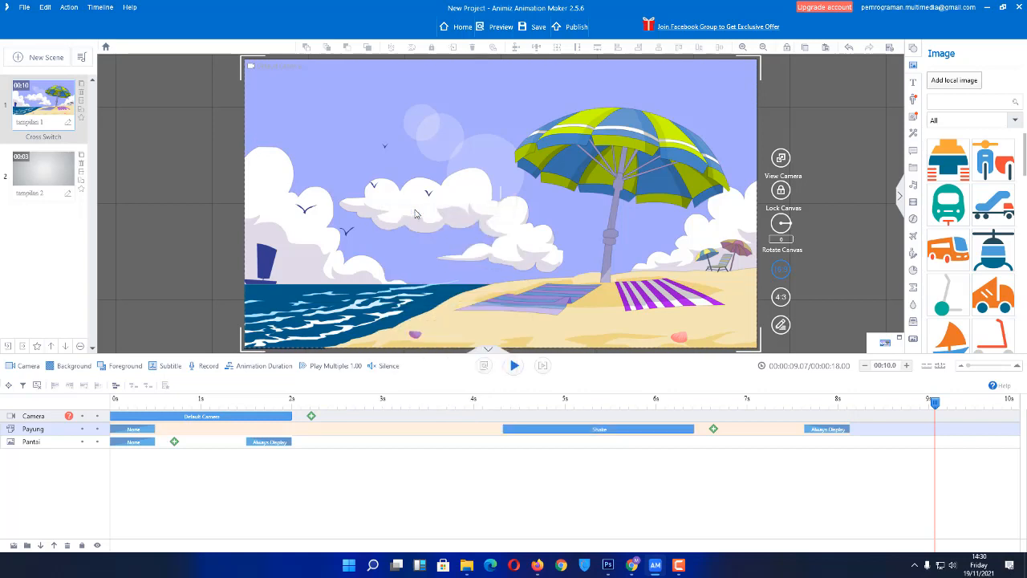
# Step: Stretch the Payung layer's Shake animation from about 0.5 s to 9.5 s, with the Always Display exit starting at 9.50 s, and play the scenes
pyautogui.click(507, 430)
pyautogui.moveTo(459, 425); pyautogui.dragTo(155, 430)
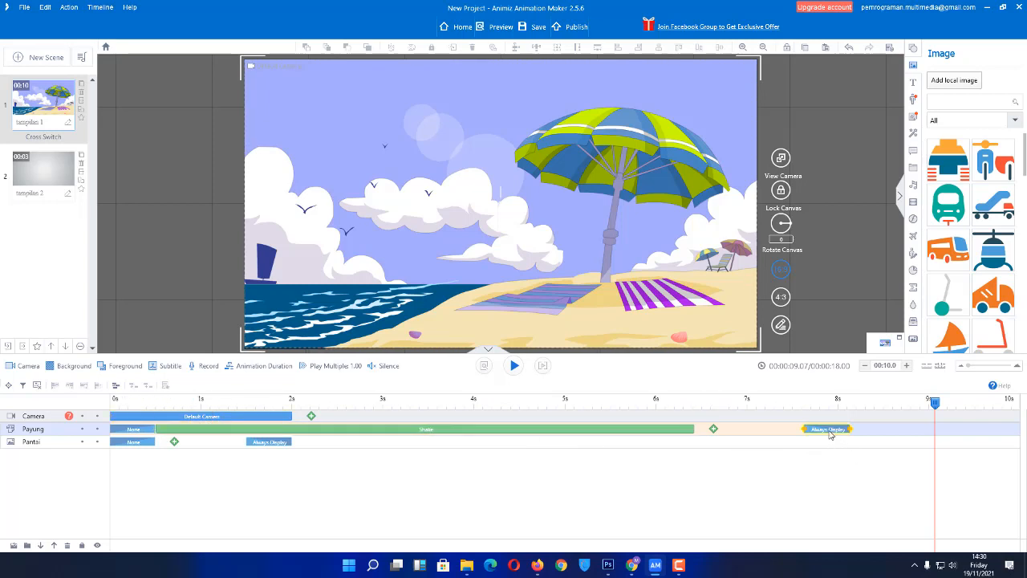
pyautogui.moveTo(831, 434); pyautogui.dragTo(1005, 434)
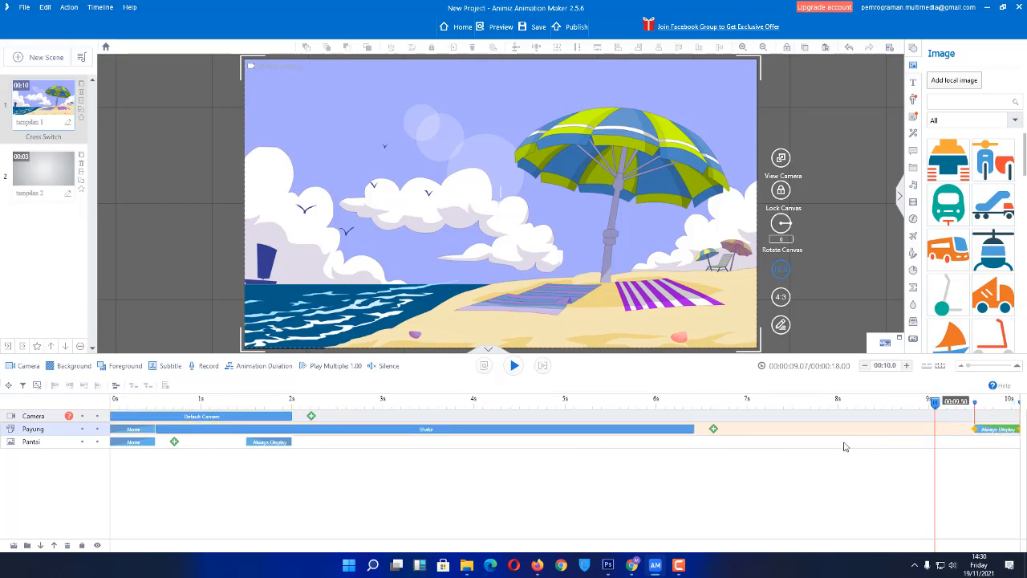
pyautogui.moveTo(694, 429); pyautogui.dragTo(974, 440)
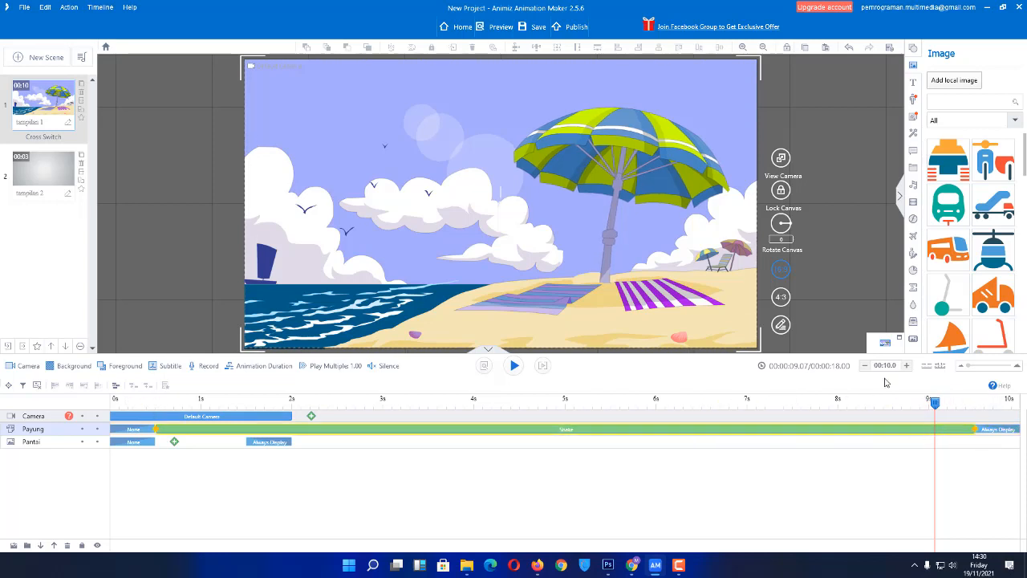
pyautogui.click(544, 368)
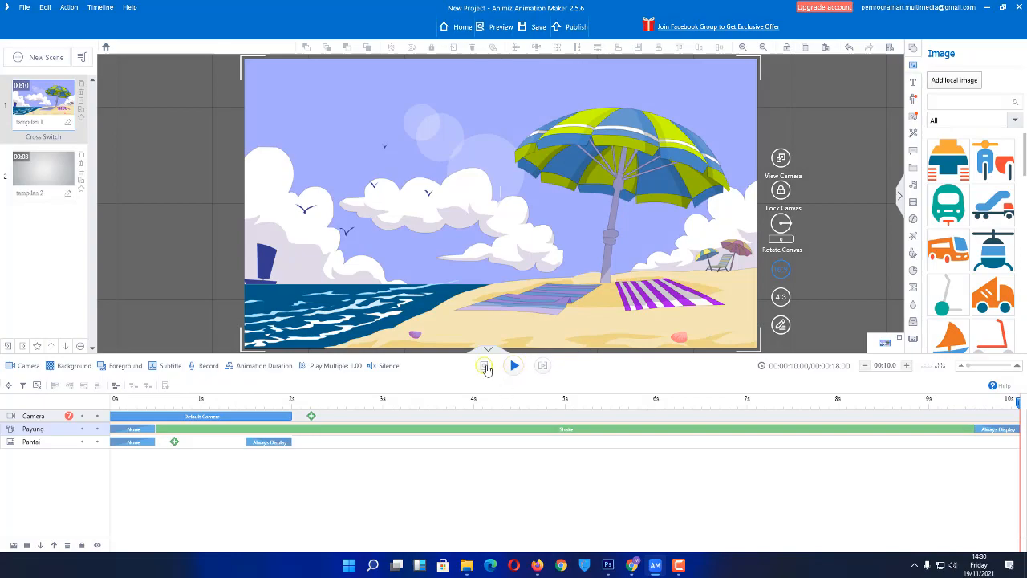
pyautogui.click(485, 366)
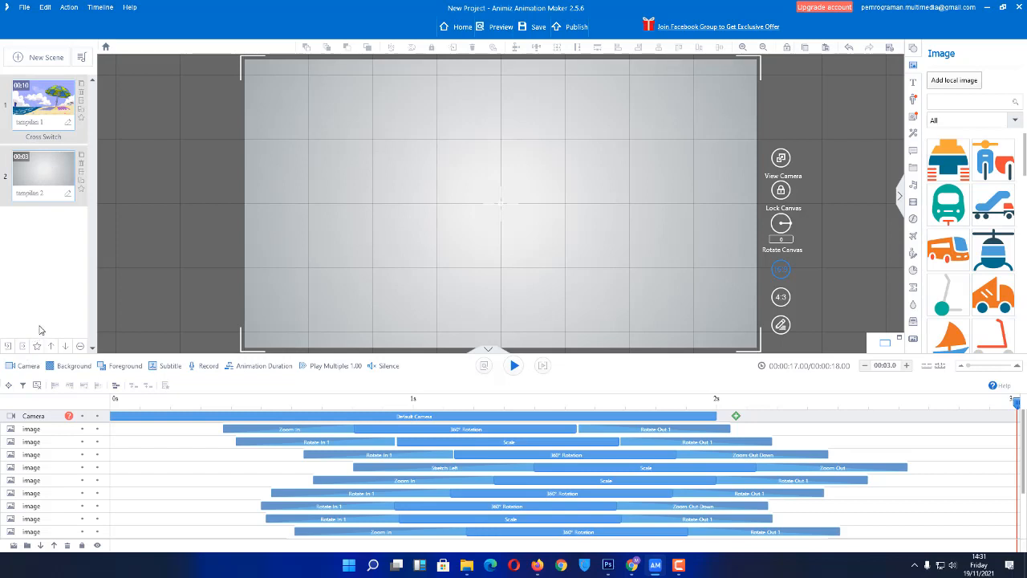
# Step: Add three blank scenes after scene 2
pyautogui.click(37, 57)
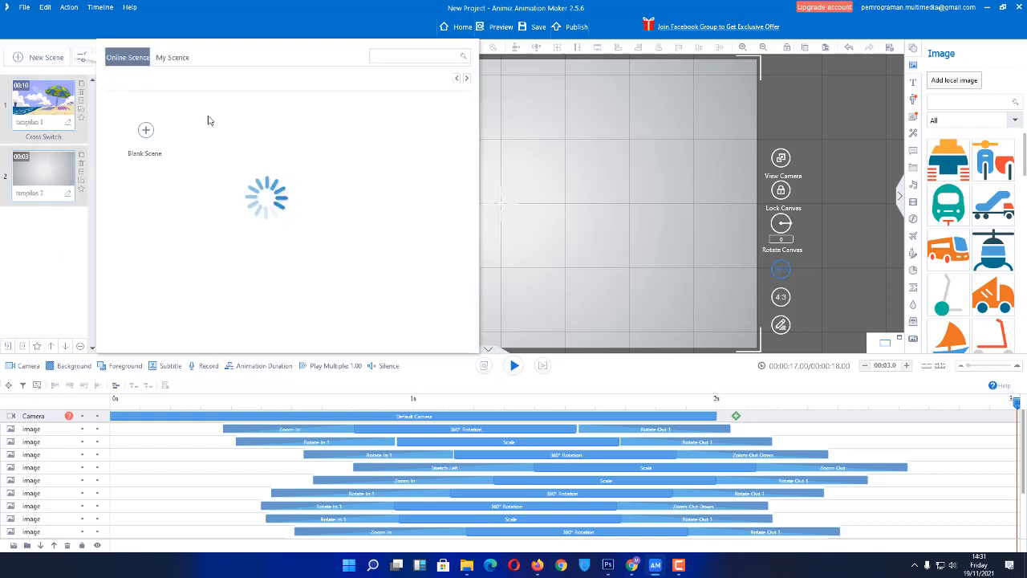
pyautogui.click(146, 127)
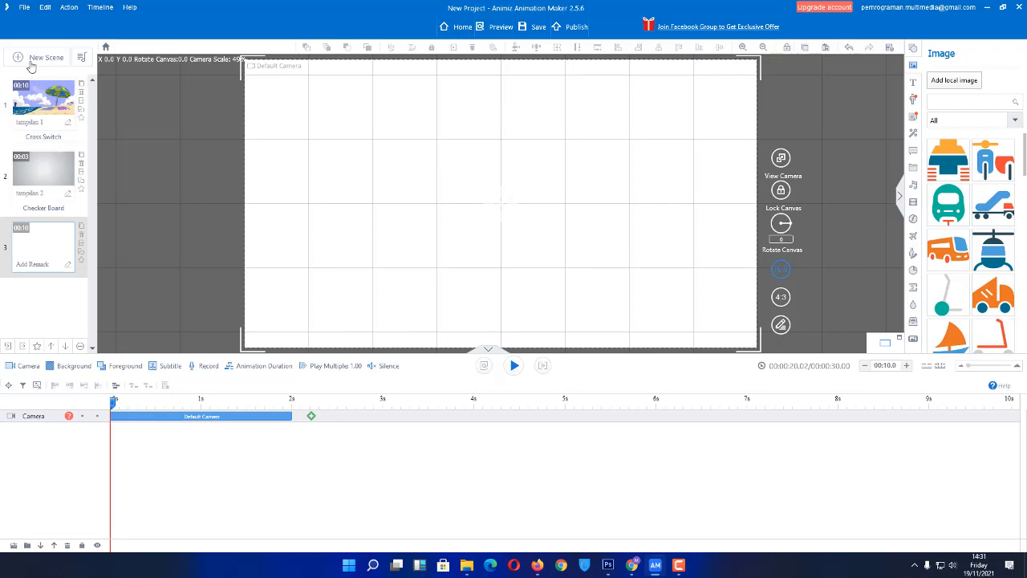
pyautogui.click(36, 57)
pyautogui.click(139, 146)
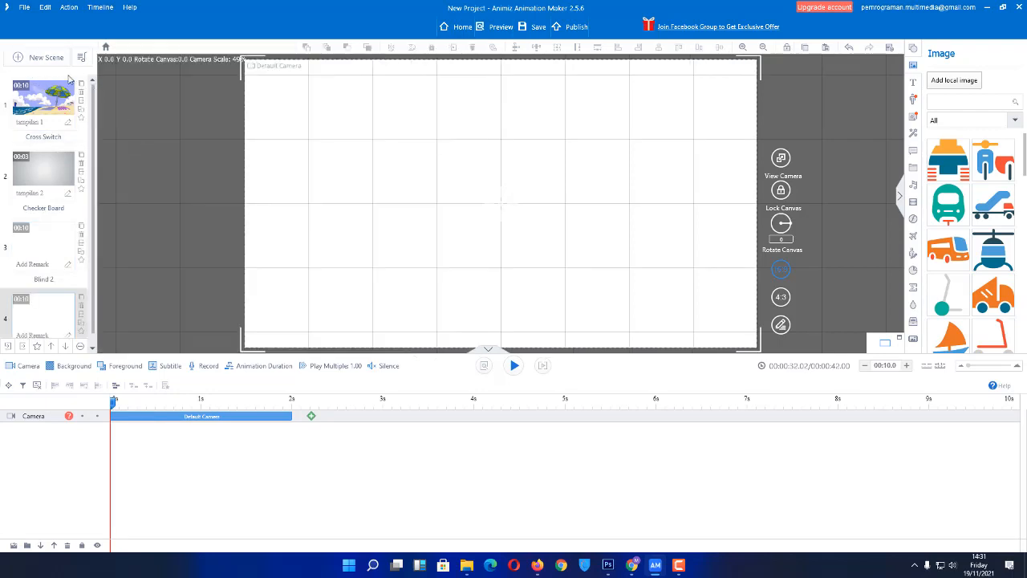
pyautogui.click(41, 60)
pyautogui.click(145, 144)
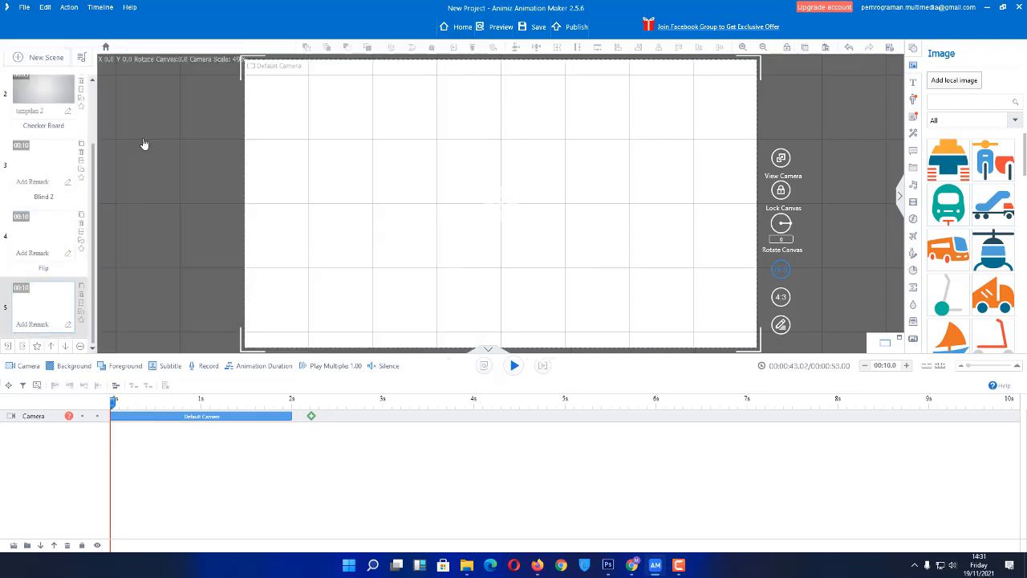
# Step: Try to add a sixth scene, and read through the account plan comparison before dismissing the upgrade offer
pyautogui.click(44, 58)
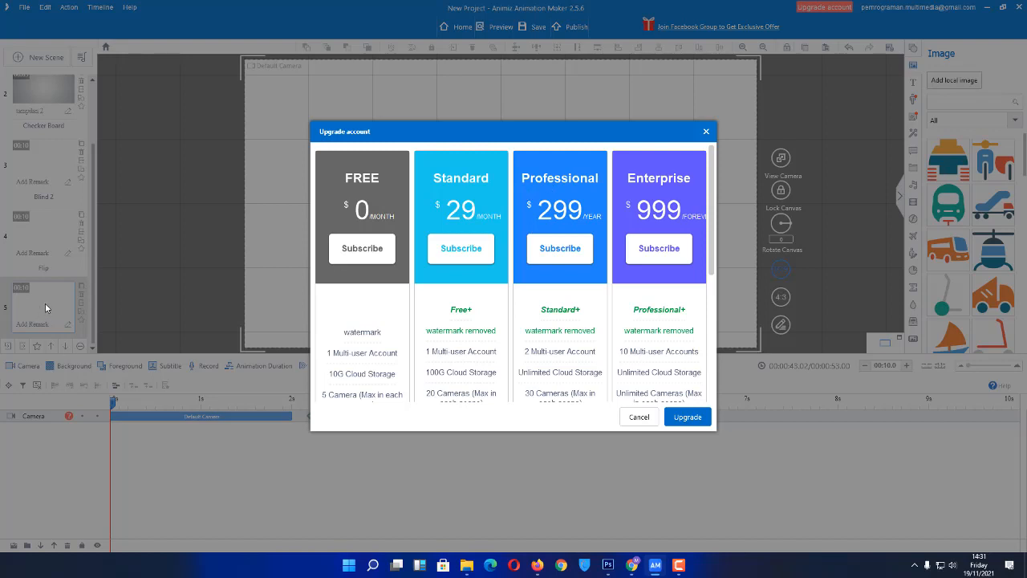
pyautogui.scroll(-1, 377, 385)
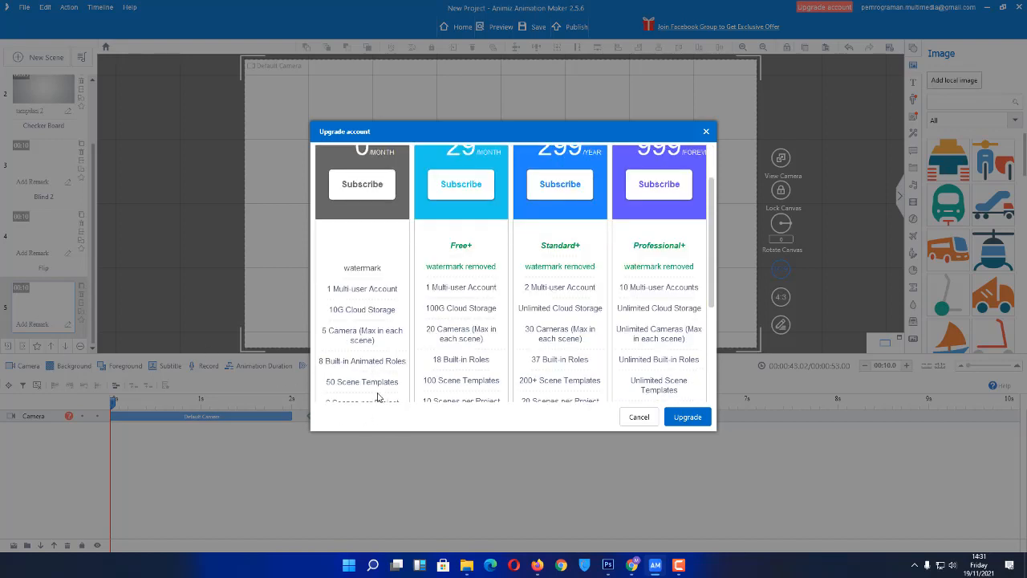
pyautogui.scroll(-2, 377, 396)
pyautogui.scroll(-1, 376, 386)
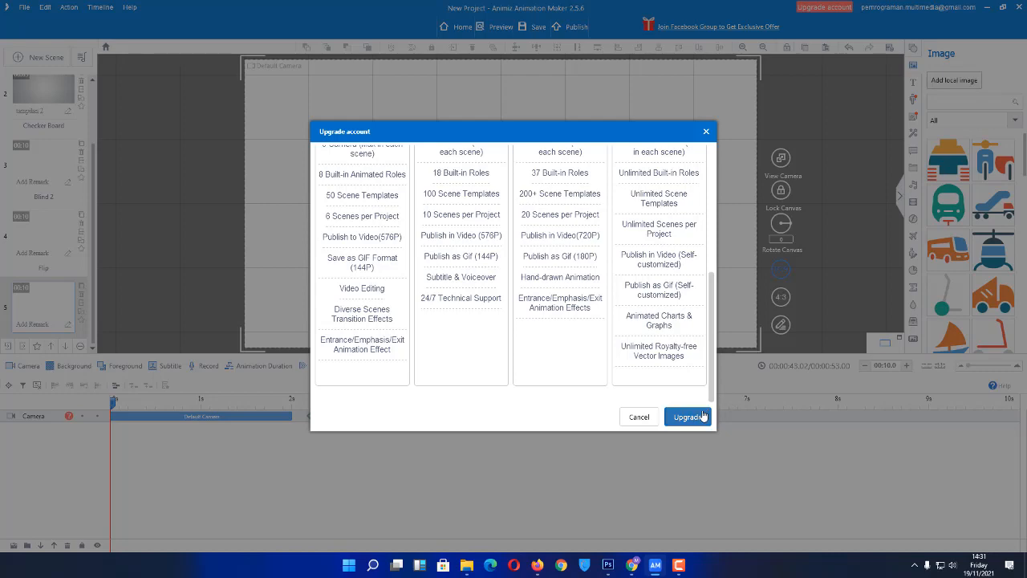
pyautogui.click(641, 417)
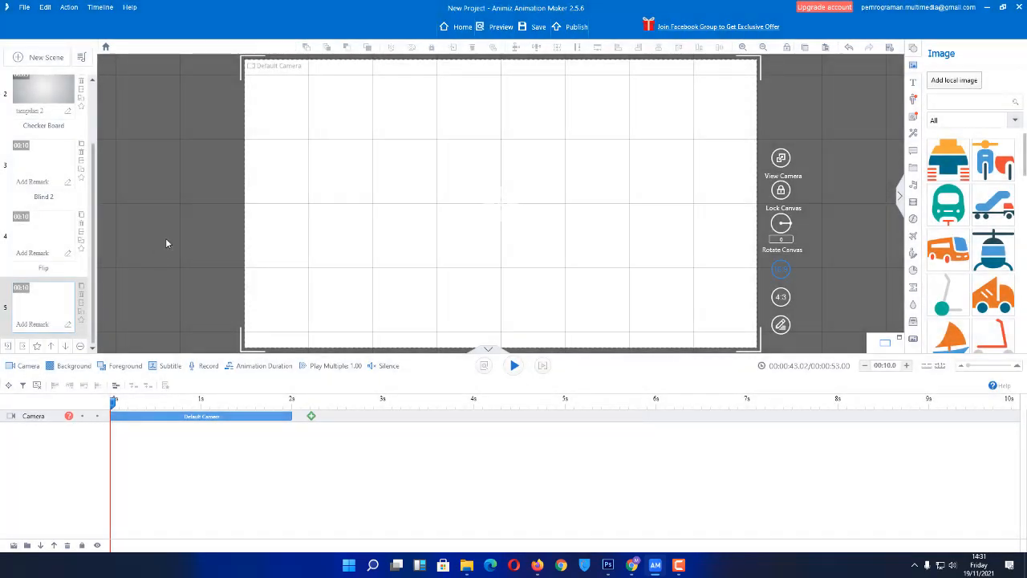
# Step: Replace blank scene 3 with the official by-the-river scene from the Modern Outdoor category
pyautogui.scroll(2, 28, 172)
pyautogui.scroll(-1, 32, 175)
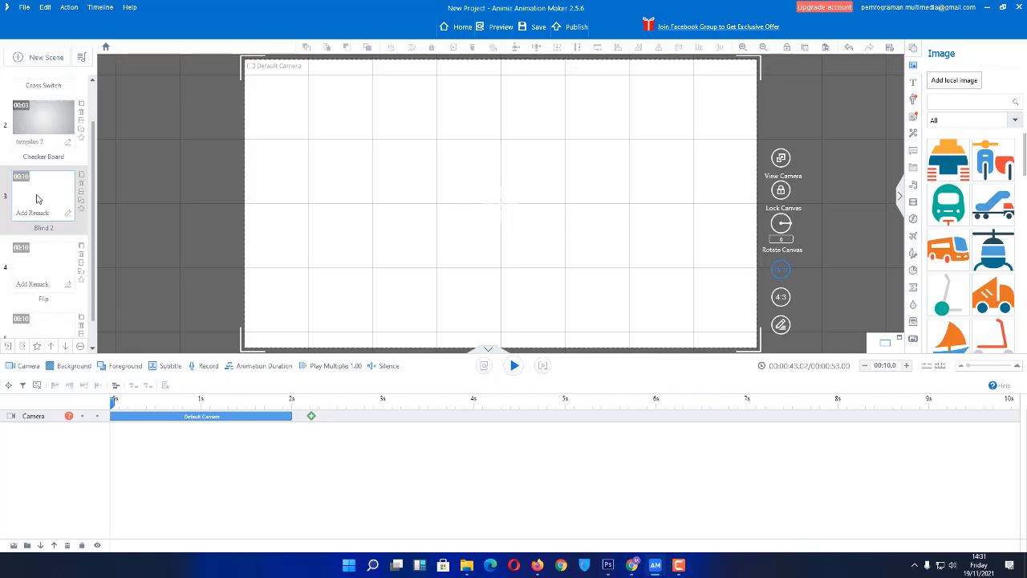
pyautogui.rightClick(36, 198)
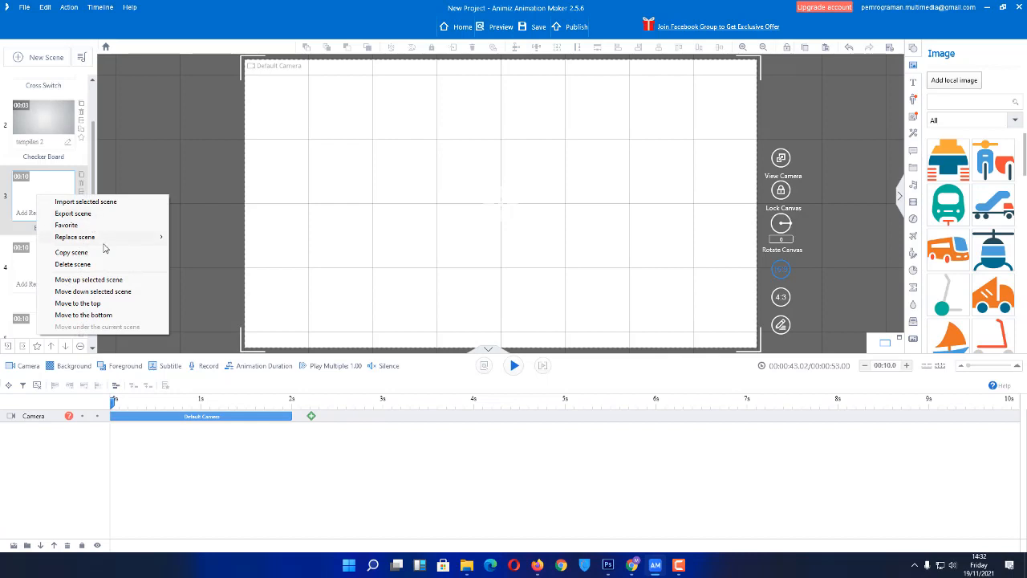
pyautogui.moveTo(97, 241)
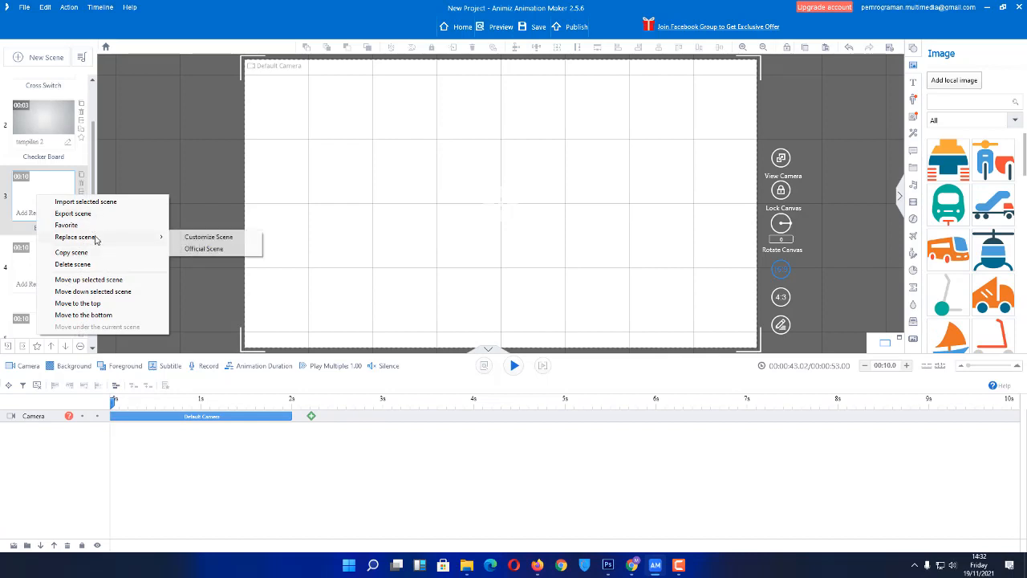
pyautogui.click(202, 249)
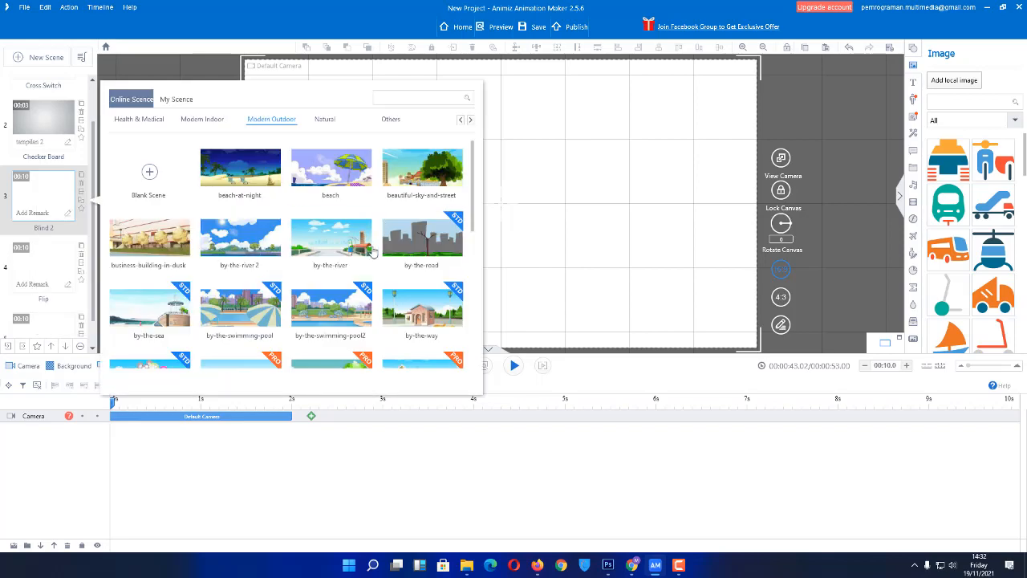
pyautogui.click(438, 253)
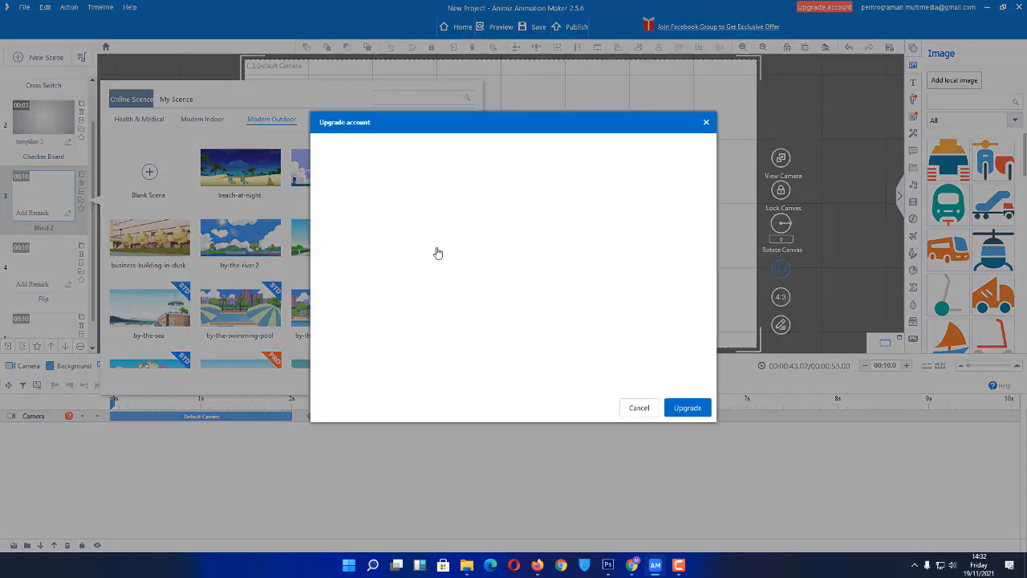
pyautogui.click(640, 417)
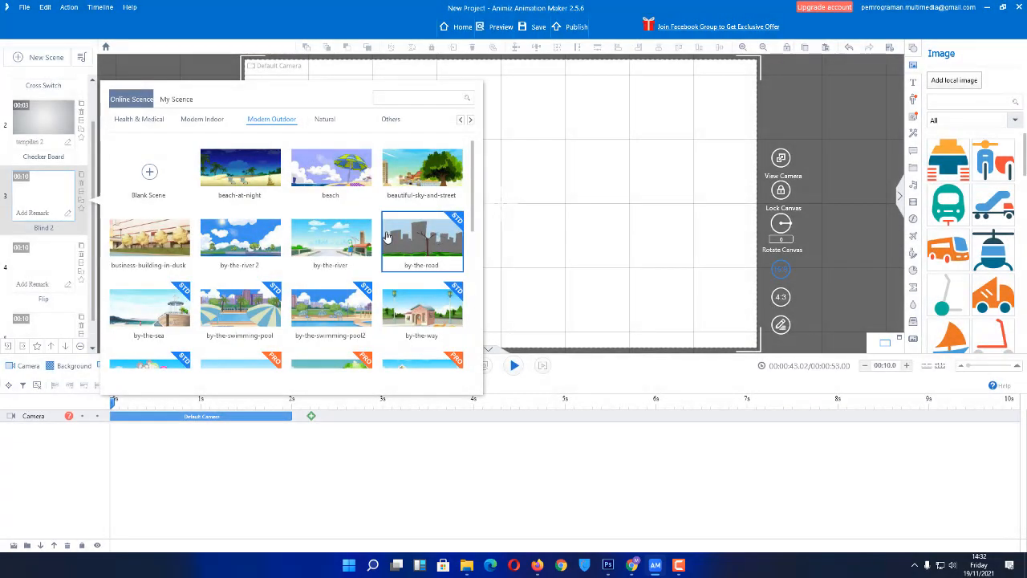
pyautogui.click(325, 248)
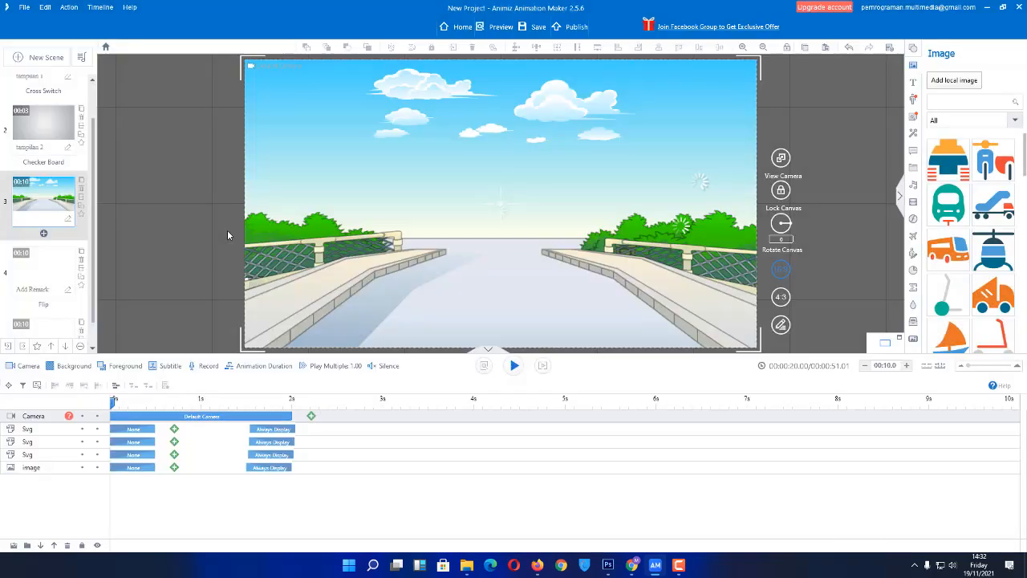
# Step: Replace blank scene 4 with the official beach-at-night scene from the Modern Outdoor category
pyautogui.rightClick(43, 278)
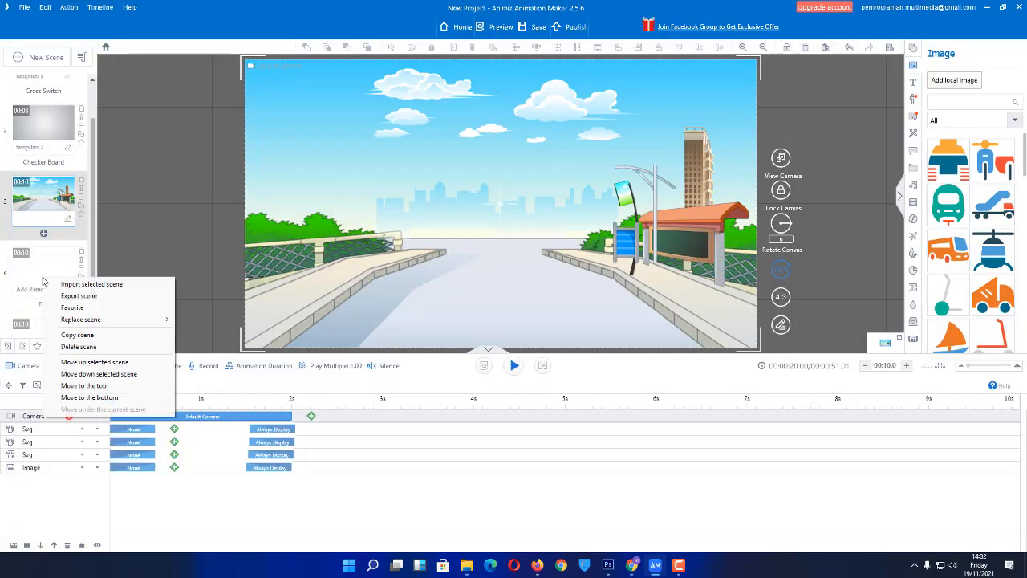
pyautogui.click(38, 276)
pyautogui.rightClick(38, 276)
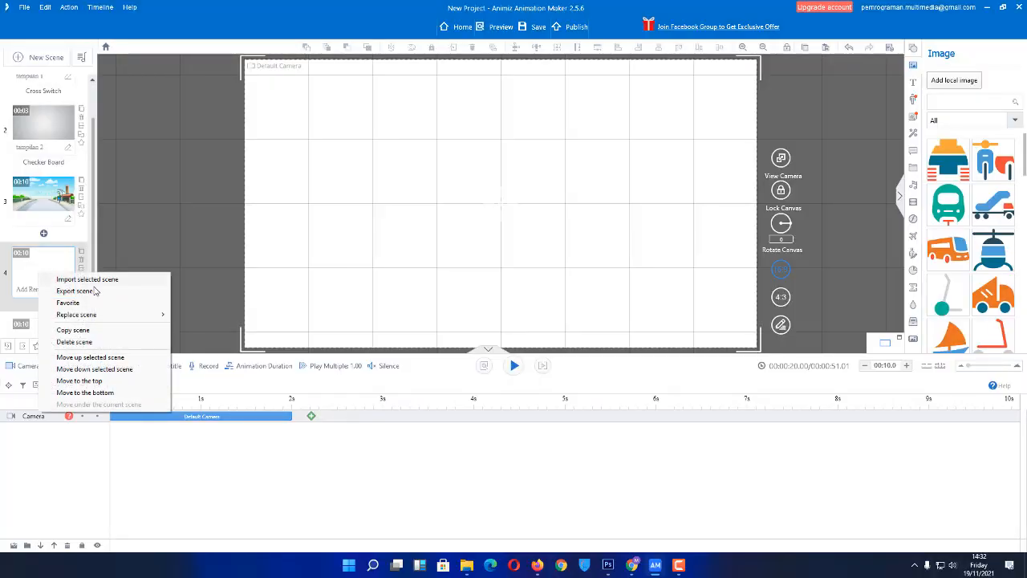
pyautogui.moveTo(83, 315)
pyautogui.click(199, 327)
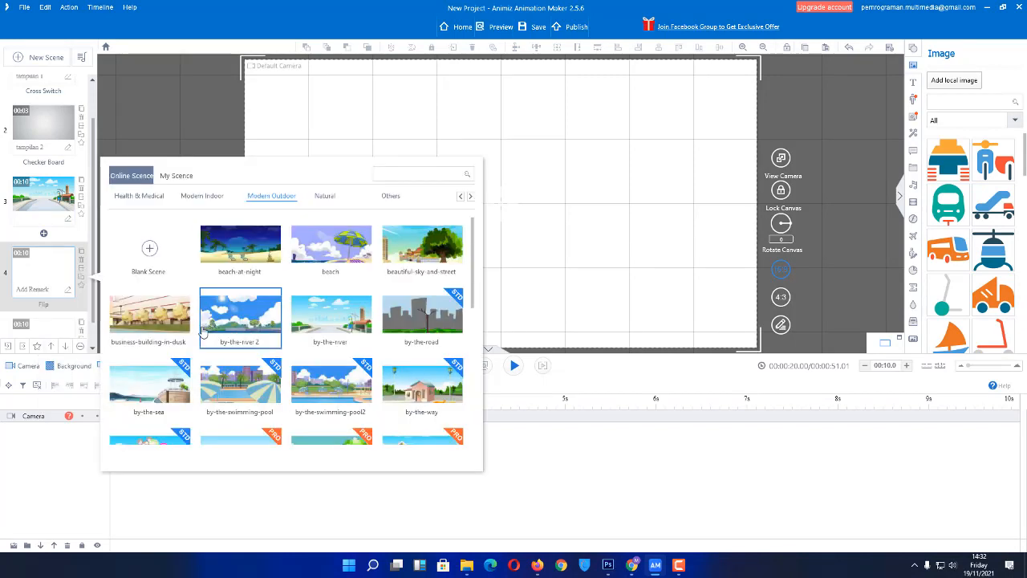
pyautogui.click(241, 243)
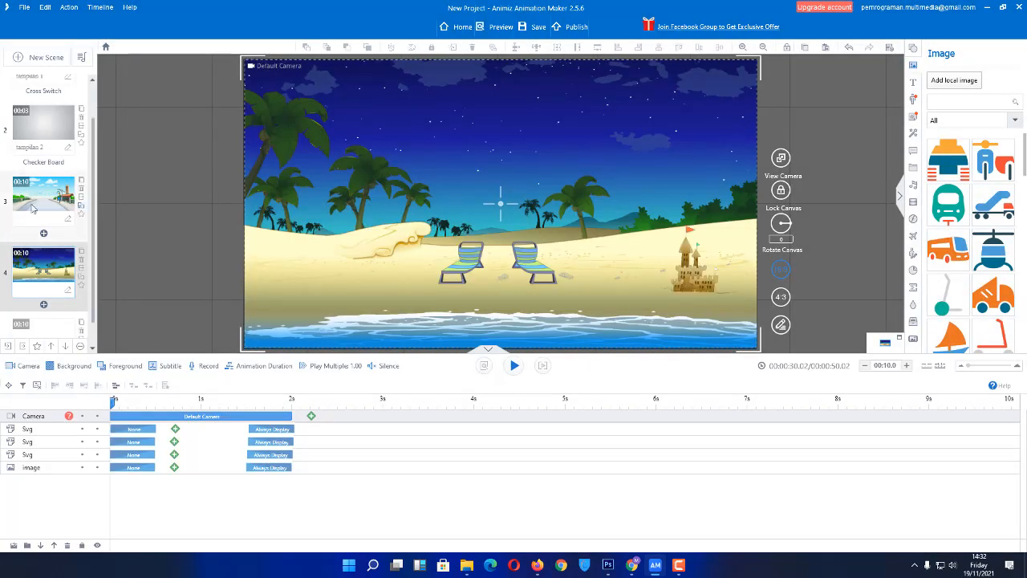
# Step: Replace blank scene 5 with the official consulting-room scene from the Health & Medical category
pyautogui.scroll(-1, 48, 209)
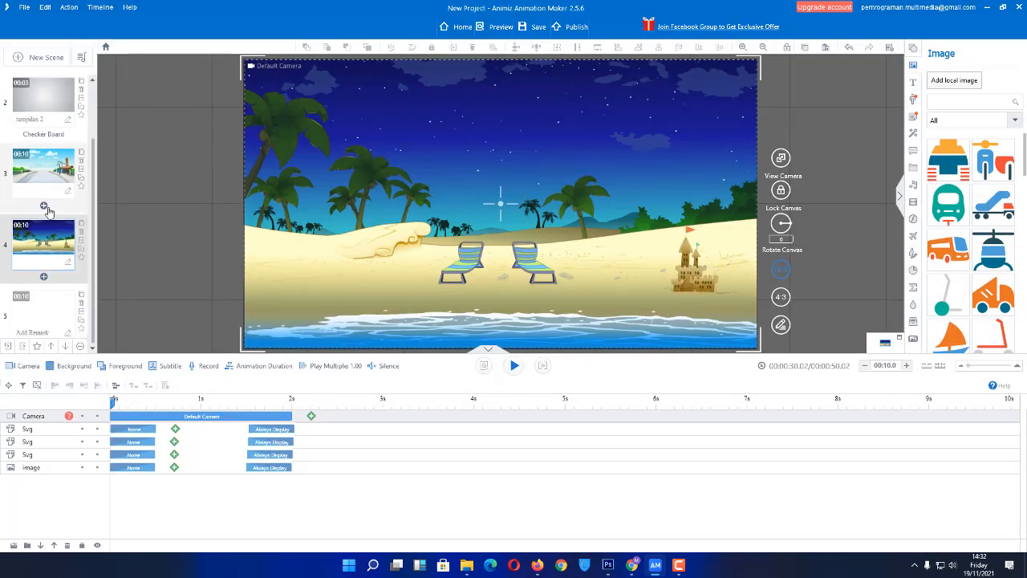
pyautogui.rightClick(38, 309)
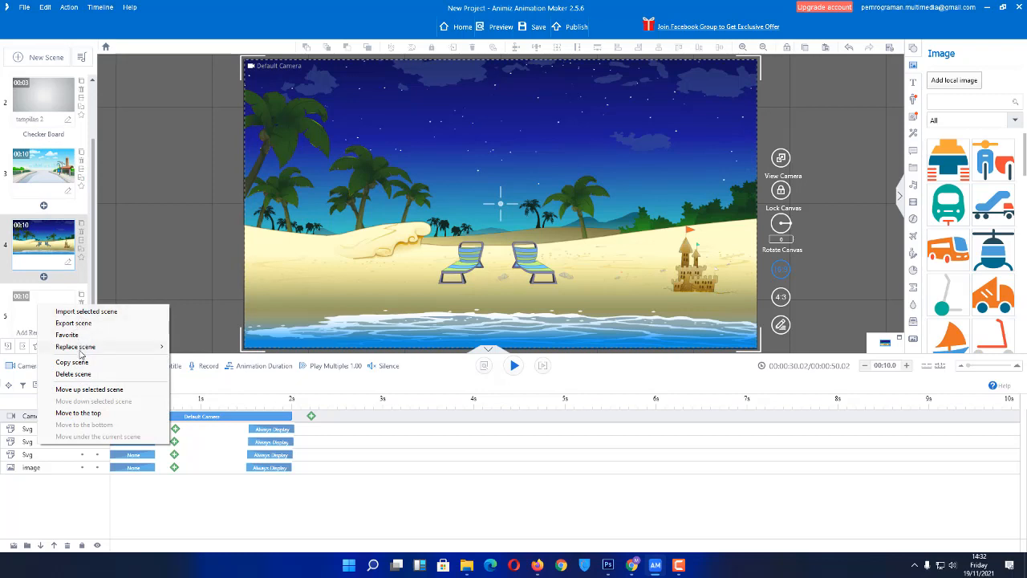
pyautogui.moveTo(87, 351)
pyautogui.click(200, 358)
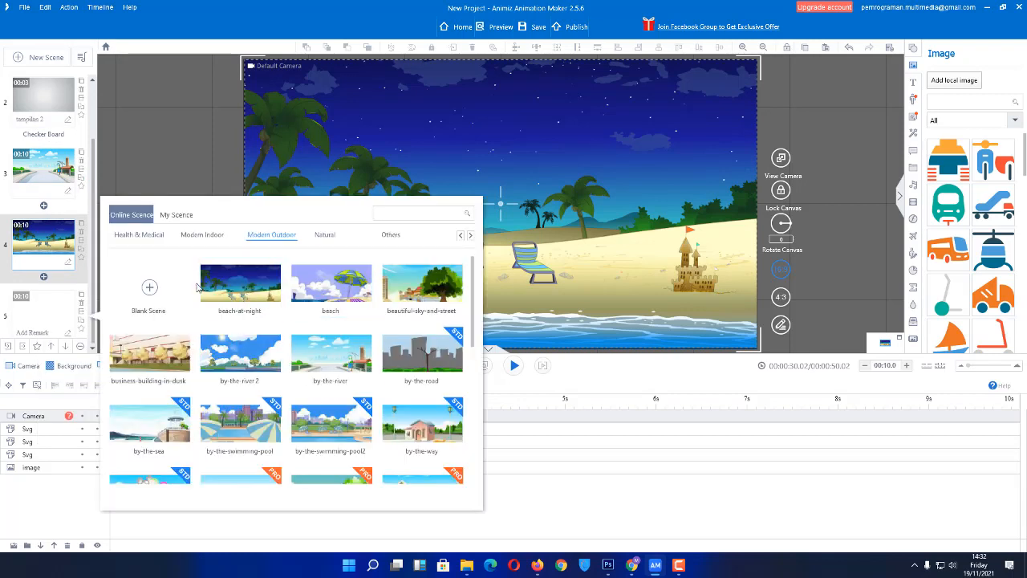
pyautogui.click(143, 235)
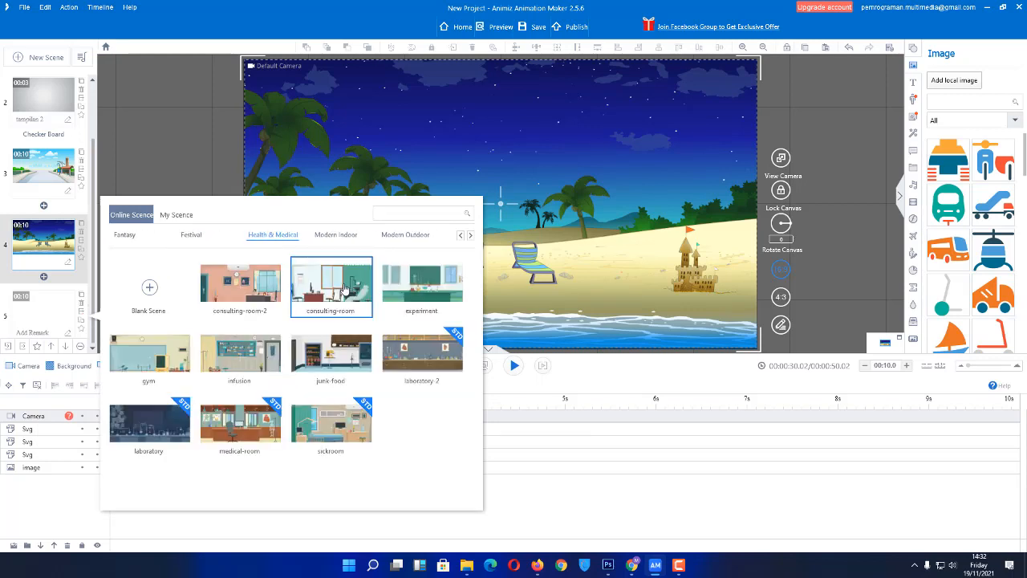
pyautogui.click(347, 290)
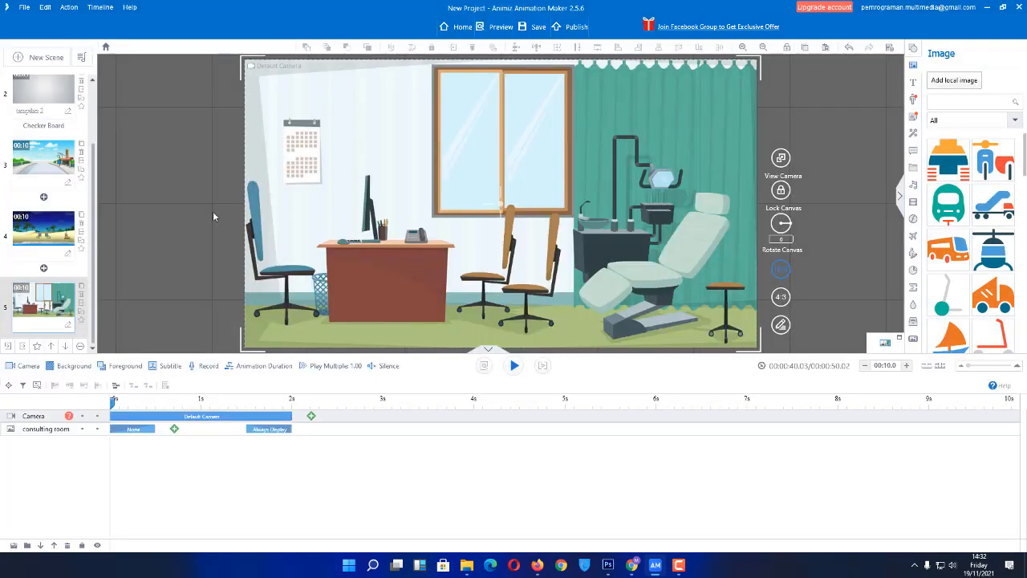
# Step: Add the Ripples transition effect between scenes 3 and 4
pyautogui.scroll(3, 37, 200)
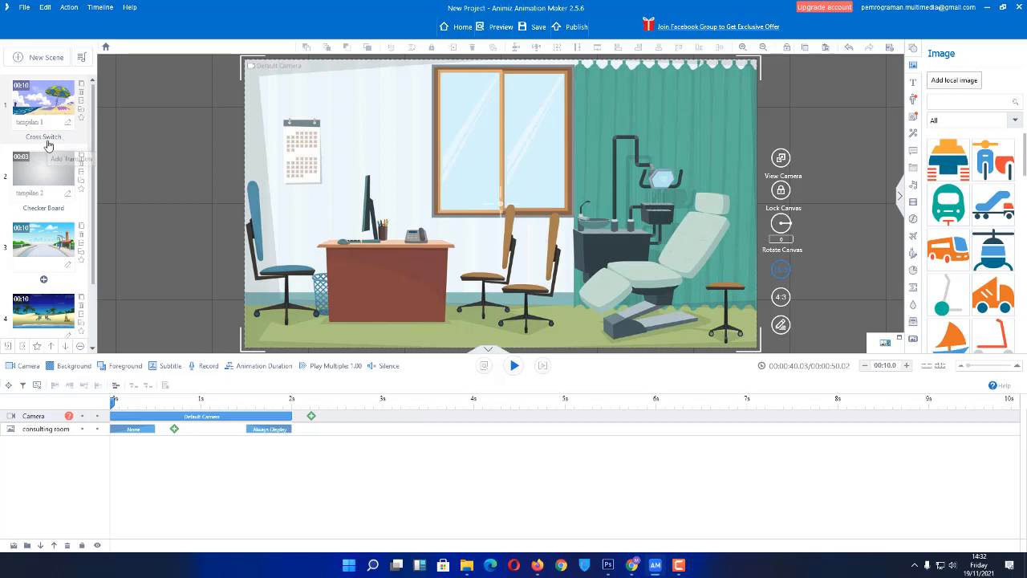
pyautogui.scroll(-2, 46, 165)
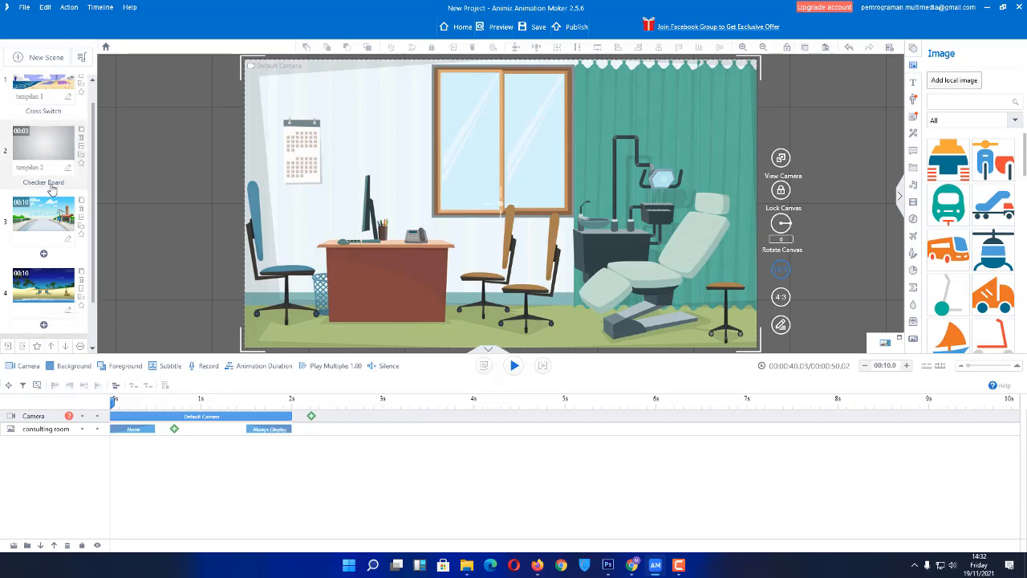
pyautogui.scroll(-4, 57, 189)
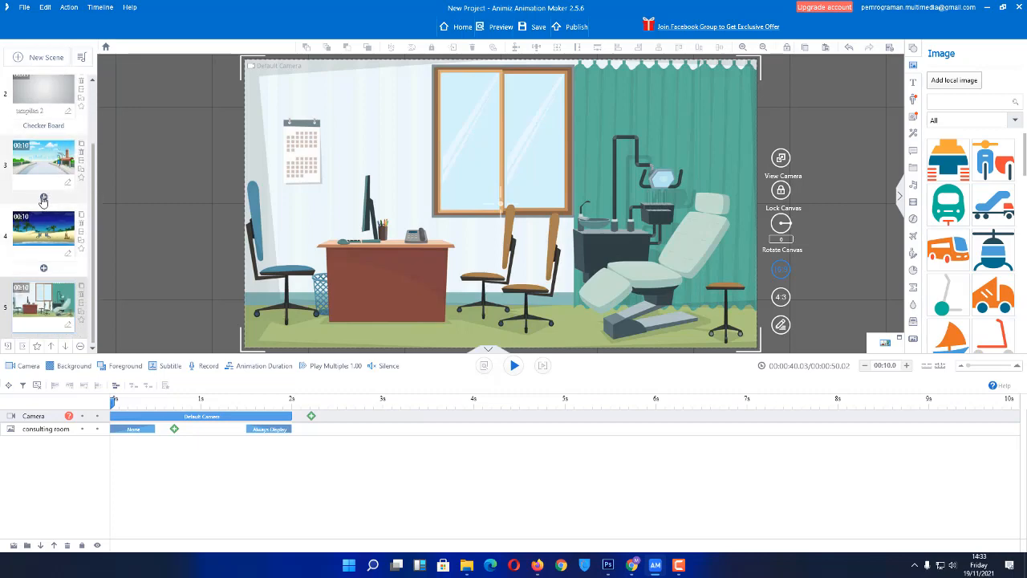
pyautogui.click(43, 198)
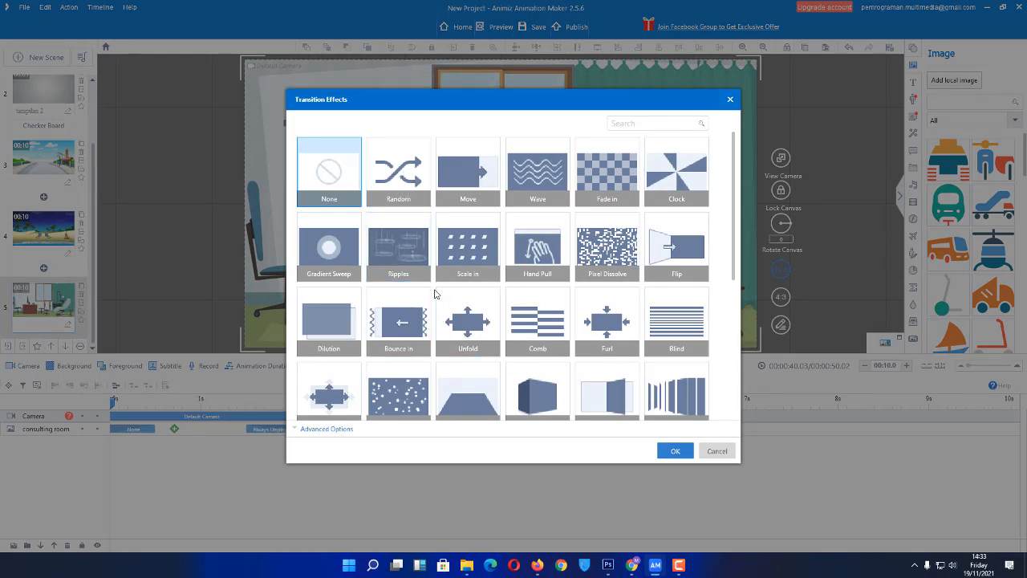
pyautogui.click(404, 253)
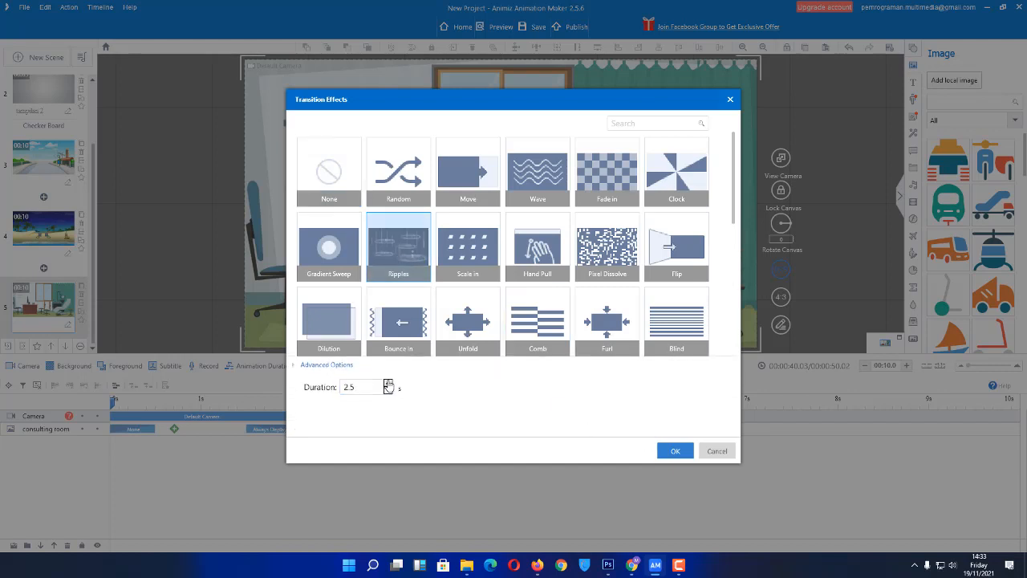
pyautogui.click(679, 455)
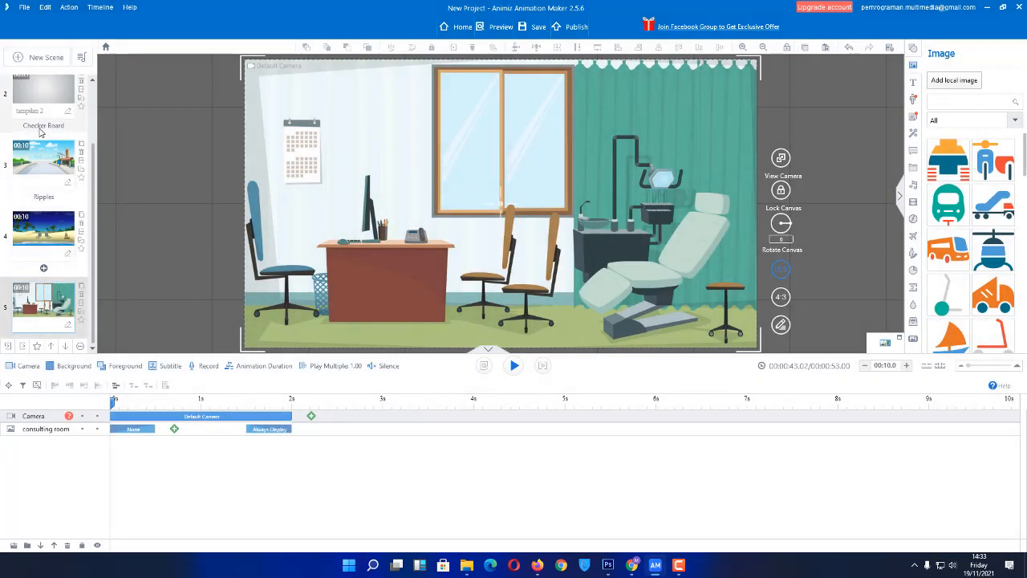
# Step: Lengthen the Checker Board transition between scenes 2 and 3 by one second and add a 3-second Unfold transition between scenes 4 and 5
pyautogui.click(41, 129)
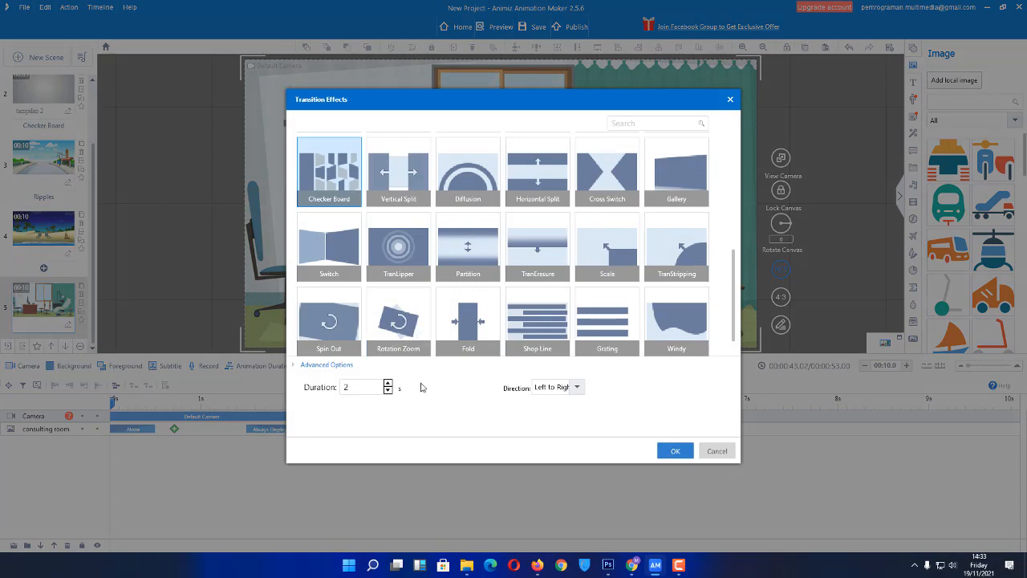
pyautogui.click(389, 384)
pyautogui.click(675, 450)
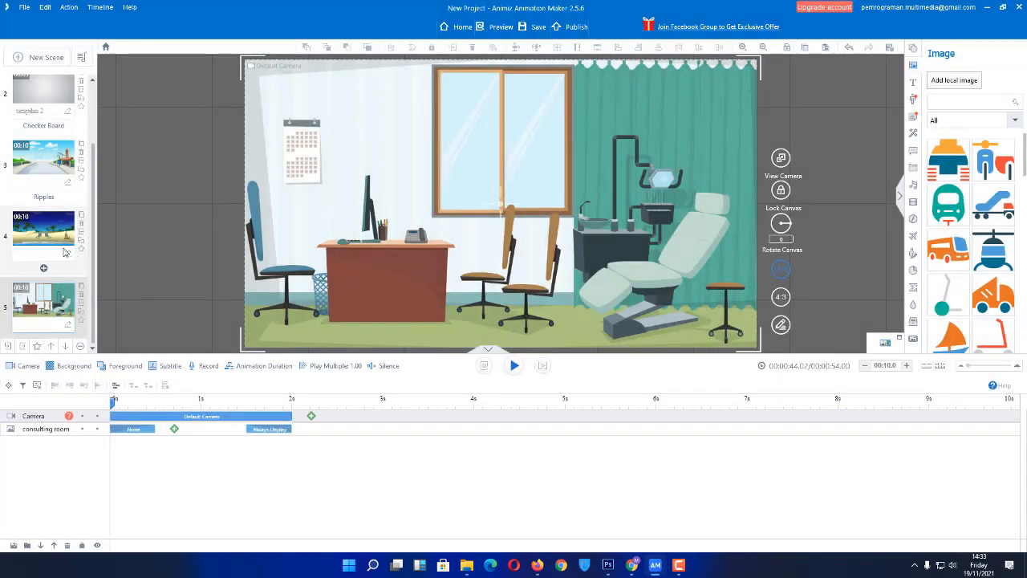
pyautogui.click(45, 269)
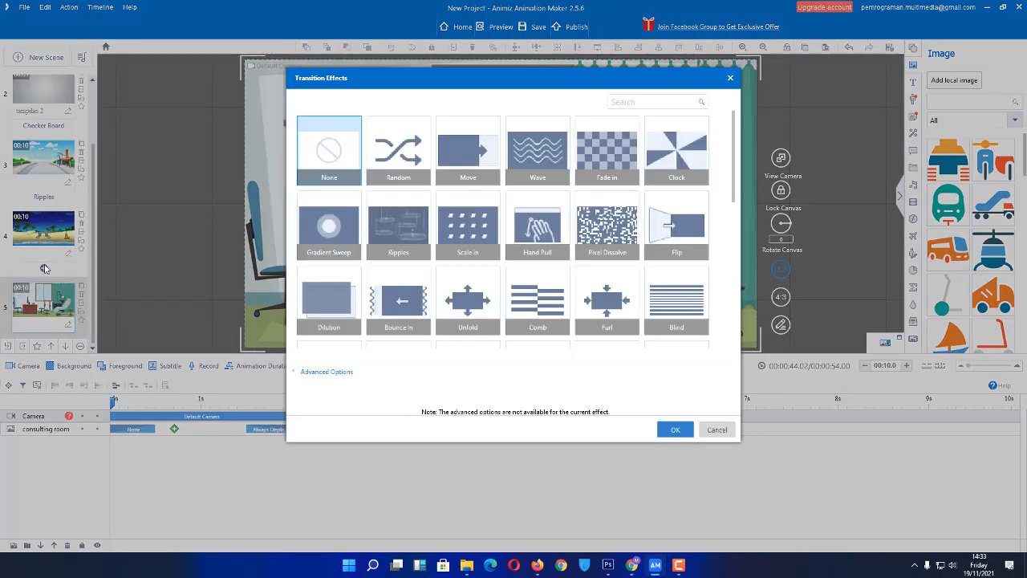
pyautogui.click(475, 321)
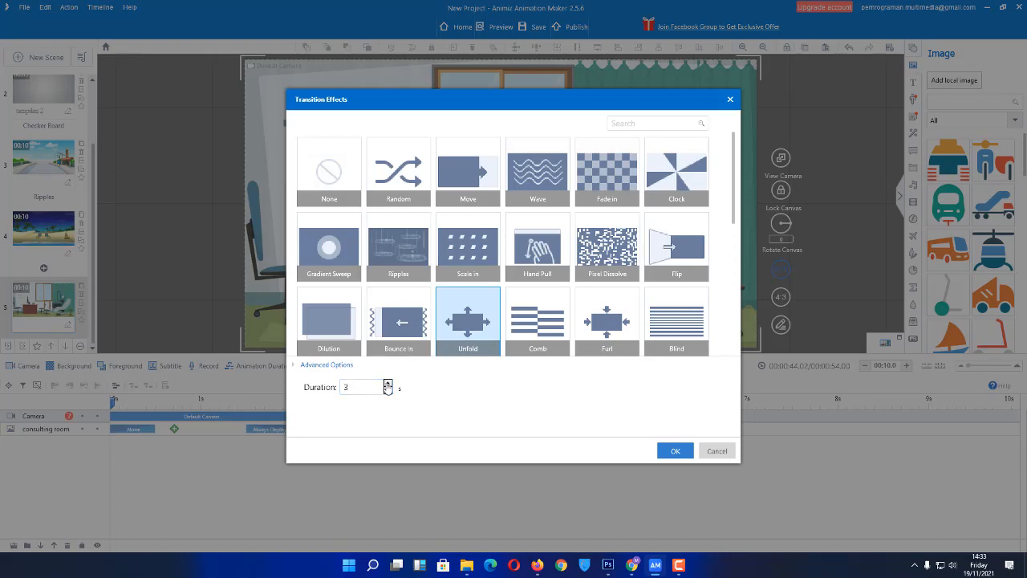
pyautogui.click(672, 451)
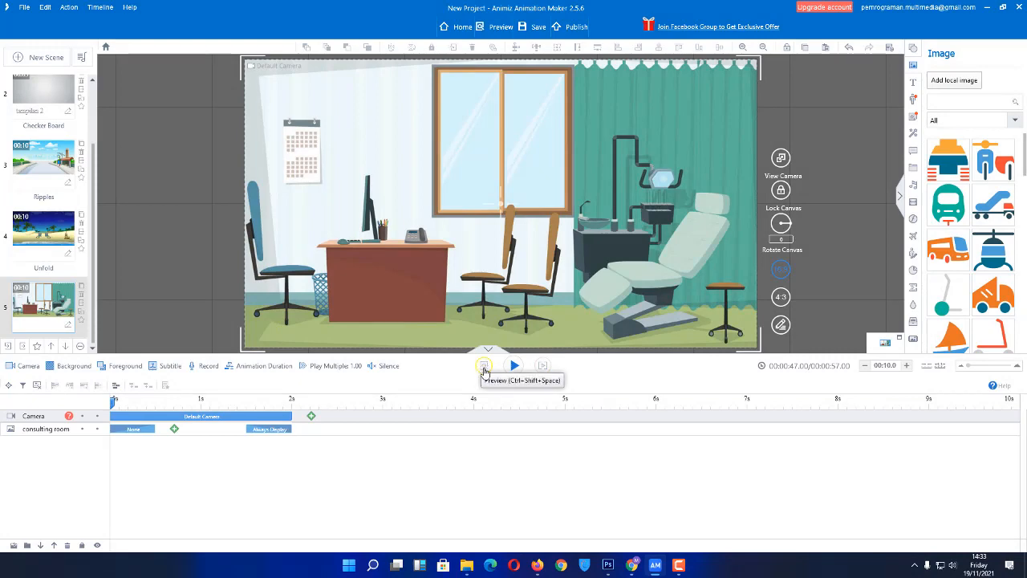
# Step: Preview the whole project with its scene transitions and return to the first scenes in the list
pyautogui.click(484, 367)
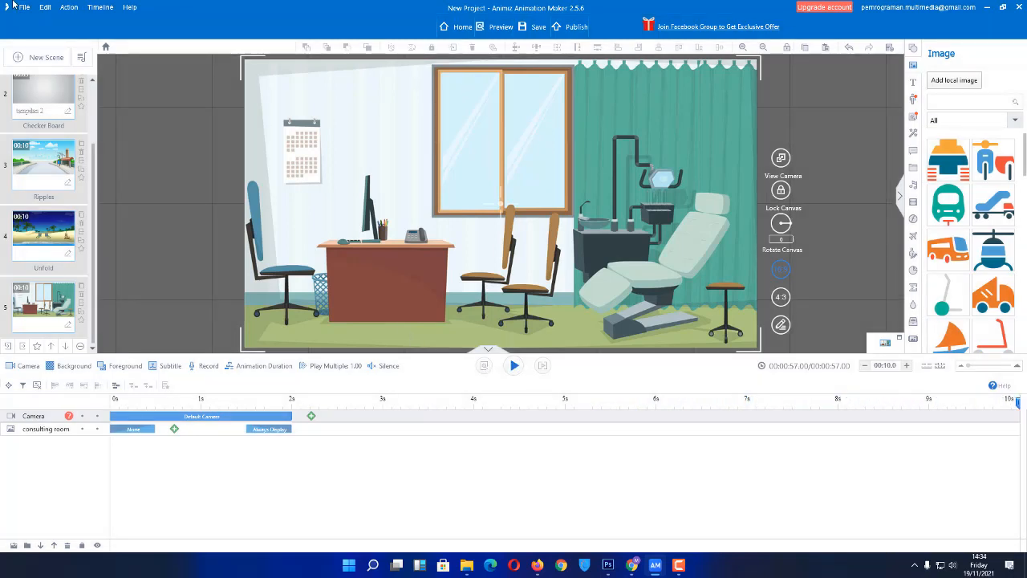
pyautogui.scroll(3, 40, 161)
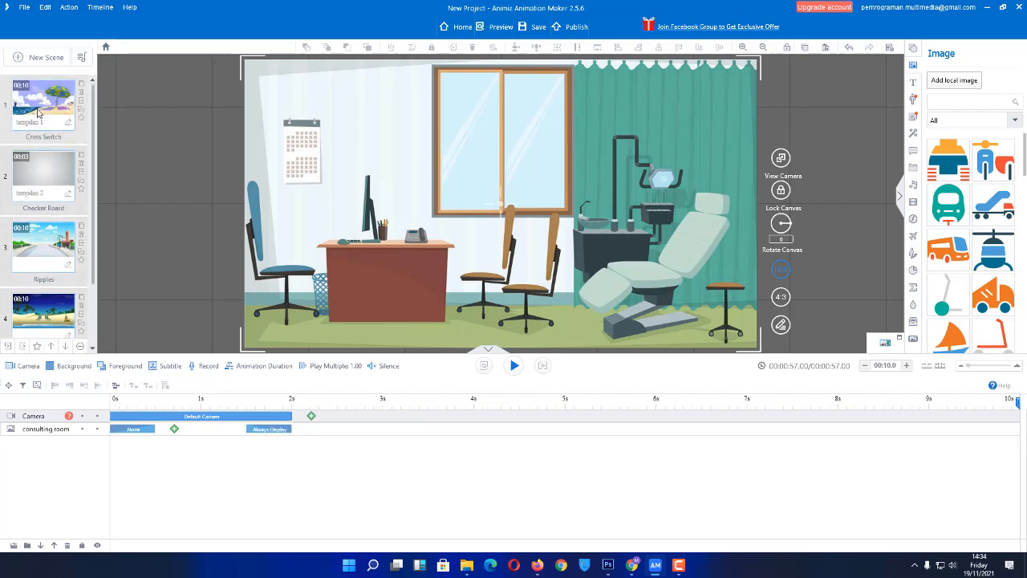
# Step: Leave the current project without saving it and create a new empty project
pyautogui.click(466, 29)
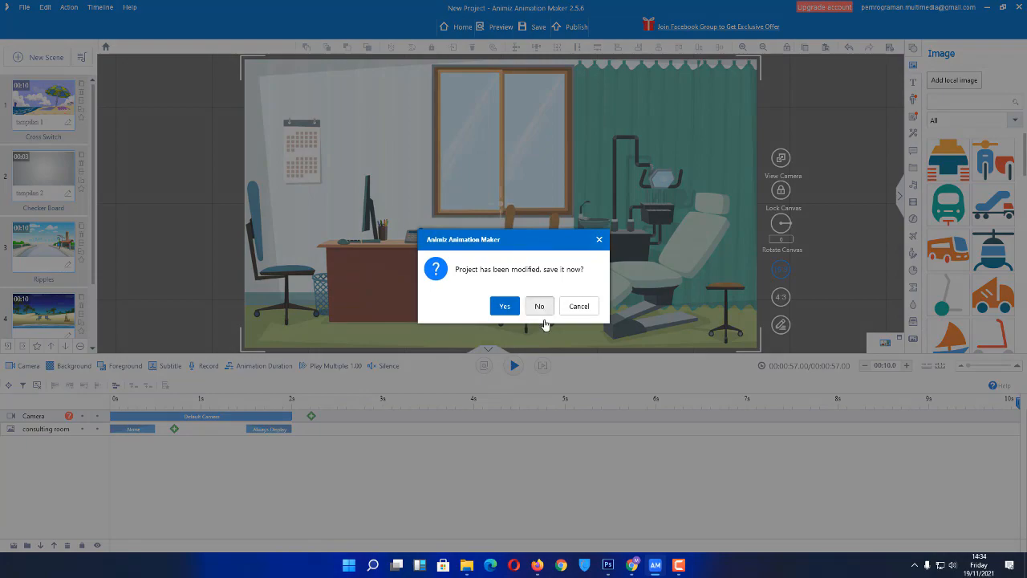
pyautogui.click(542, 305)
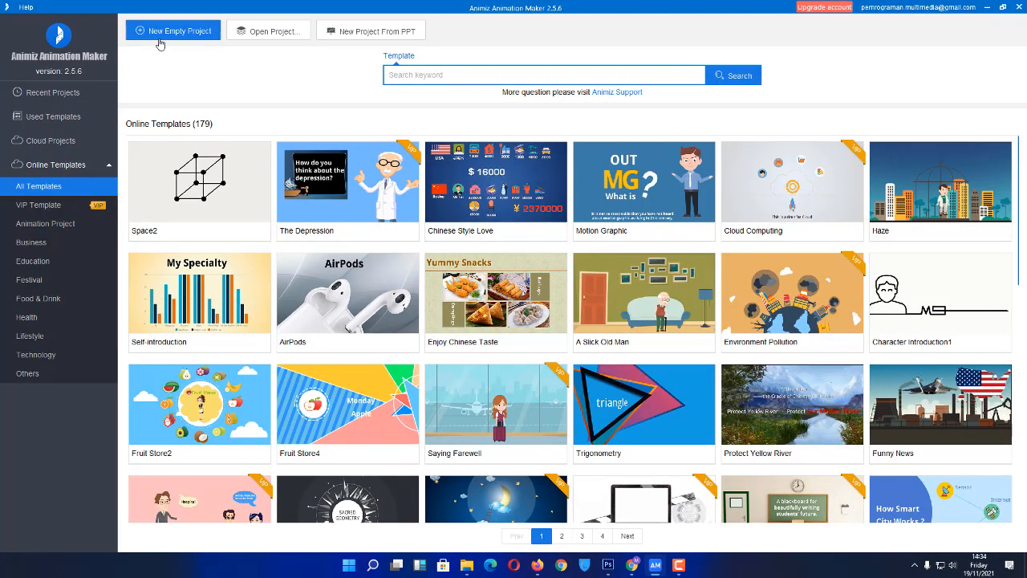
pyautogui.click(160, 36)
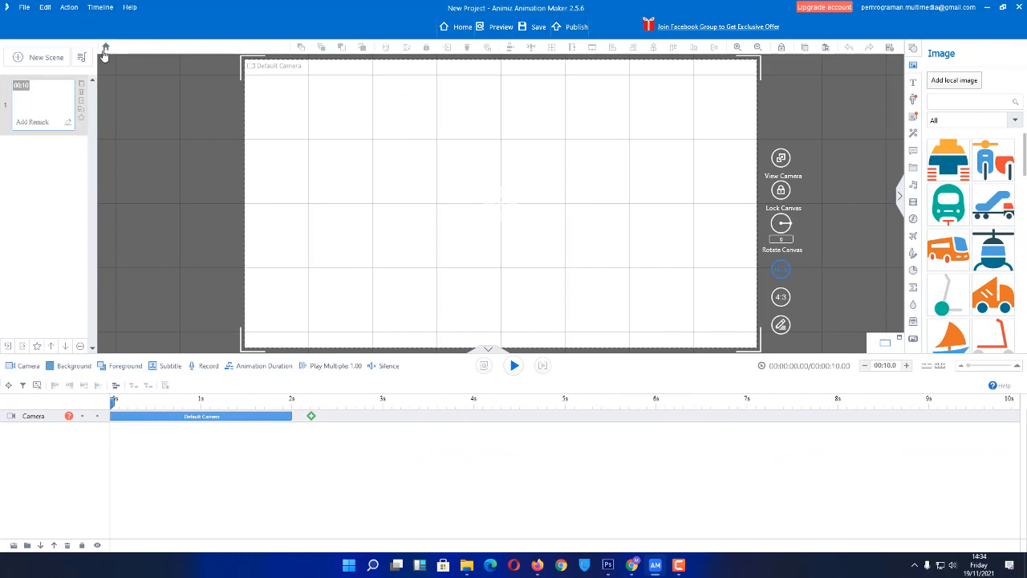
# Step: Check the saved and recent scenes, and replace blank scene 1 with the official country-fair scene from the Fantasy category
pyautogui.rightClick(45, 98)
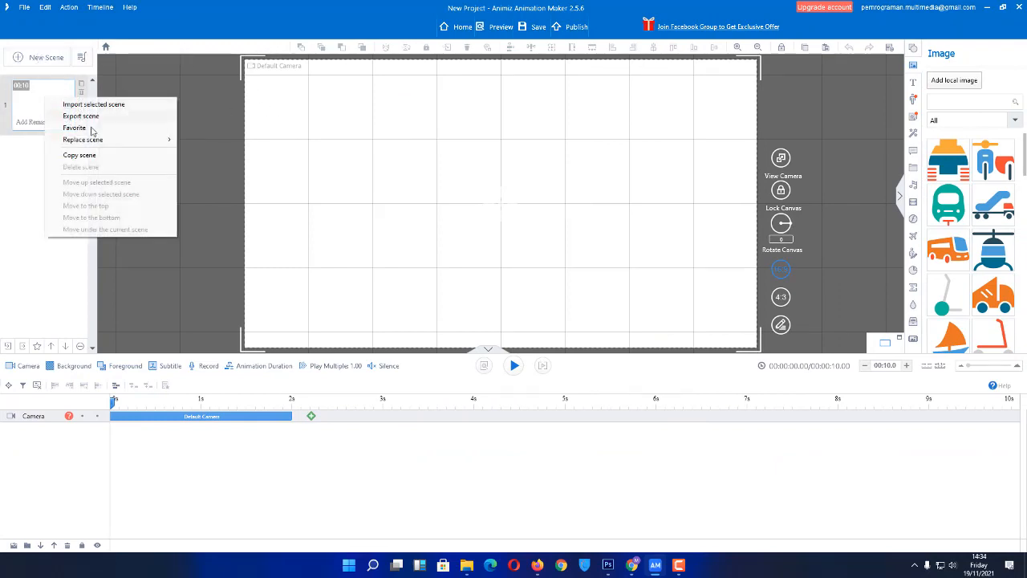
pyautogui.moveTo(83, 144)
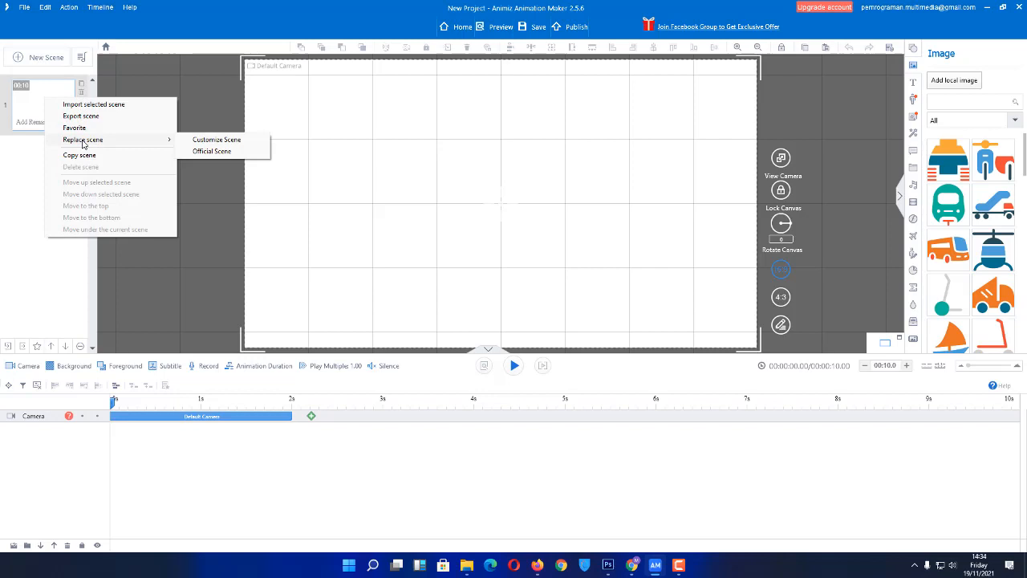
pyautogui.click(206, 151)
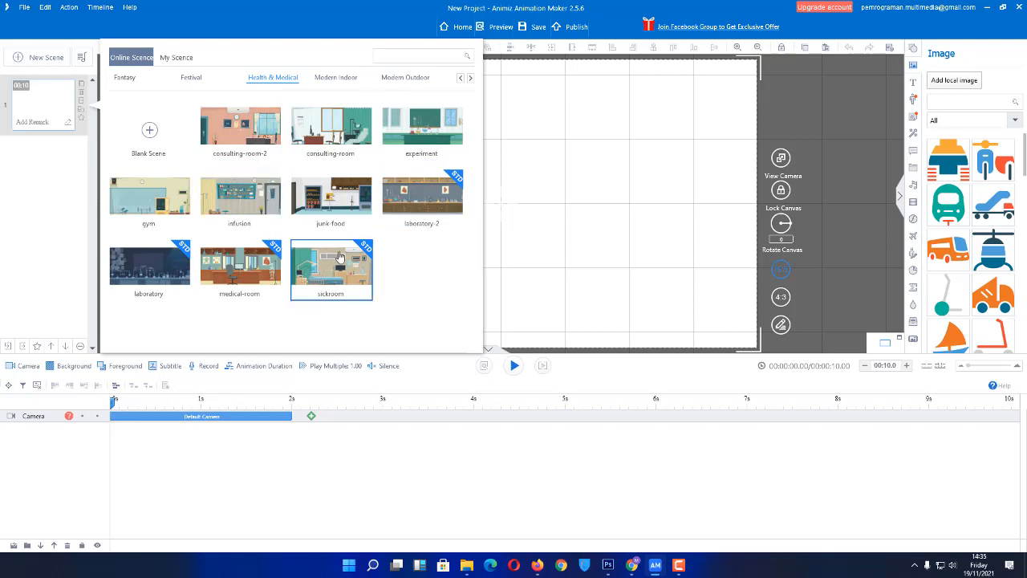
pyautogui.click(176, 59)
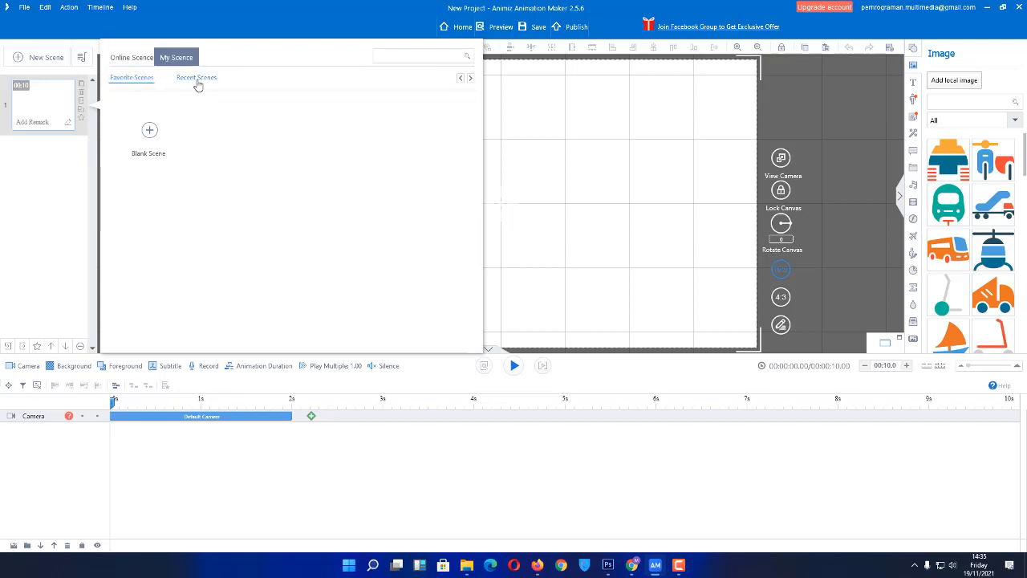
pyautogui.click(197, 78)
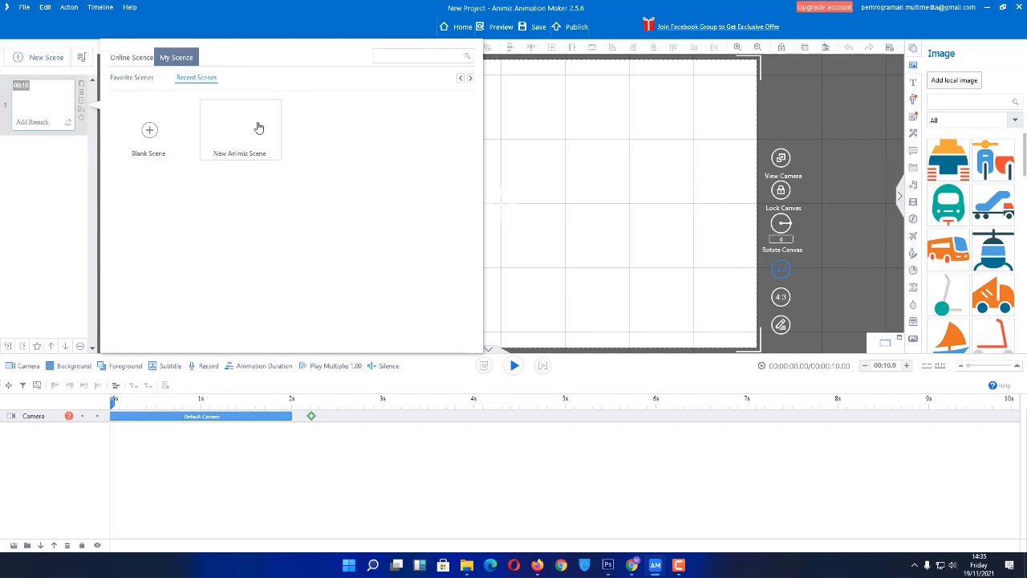
pyautogui.click(256, 153)
pyautogui.click(131, 63)
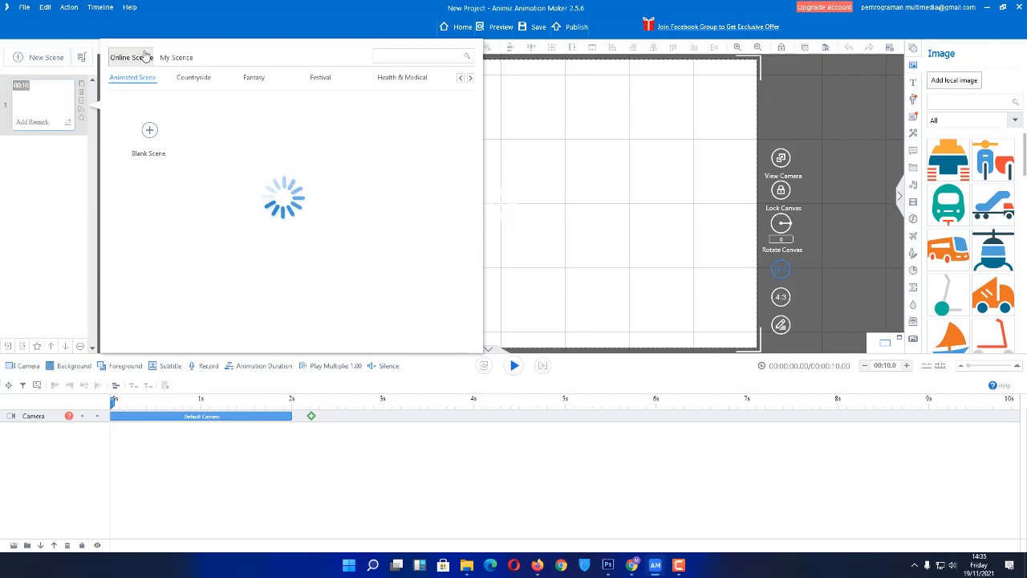
pyautogui.click(252, 80)
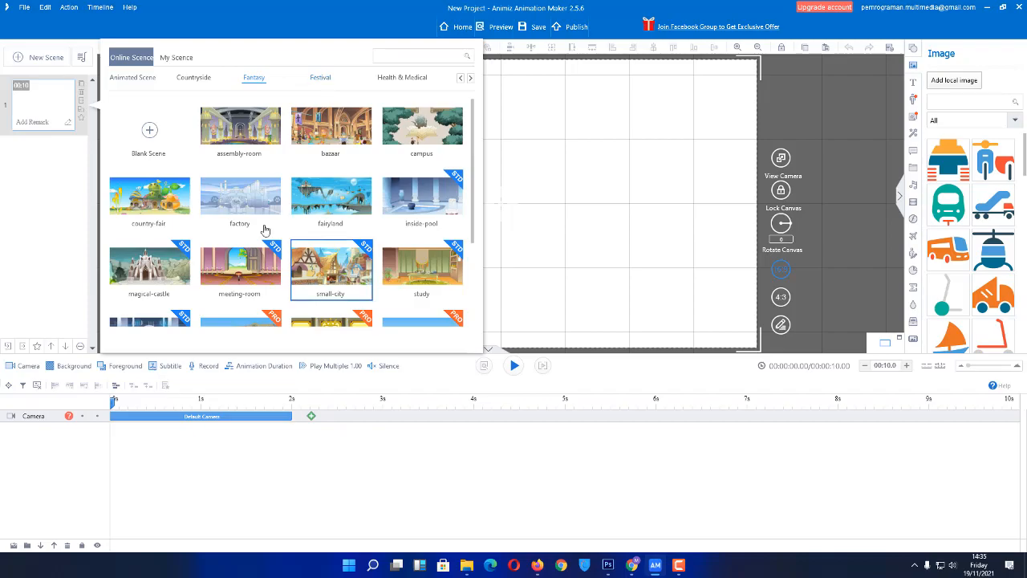
pyautogui.click(153, 212)
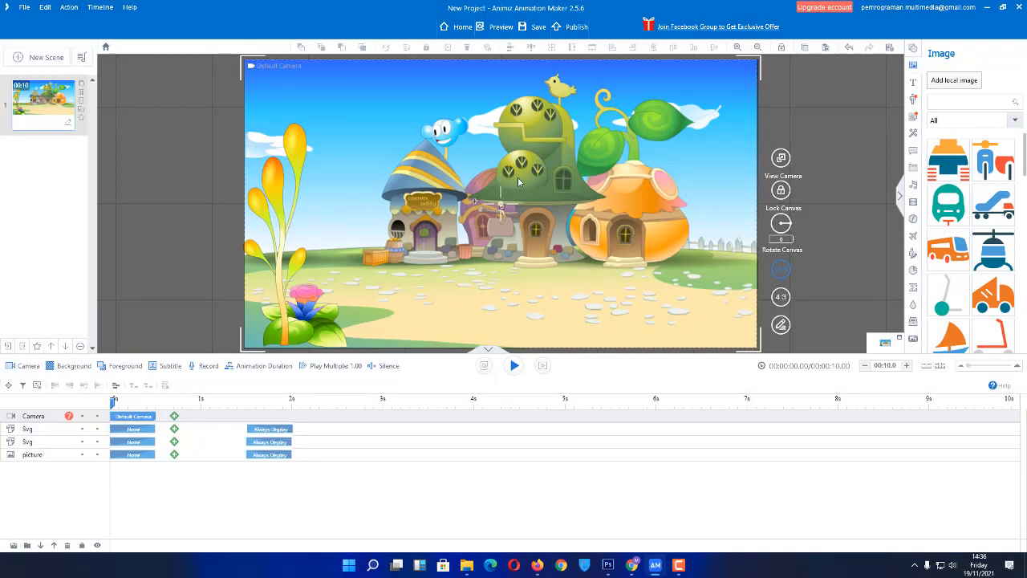
# Step: Hide and show the picture layer and both Svg layers in turn to identify what each one contains
pyautogui.click(99, 456)
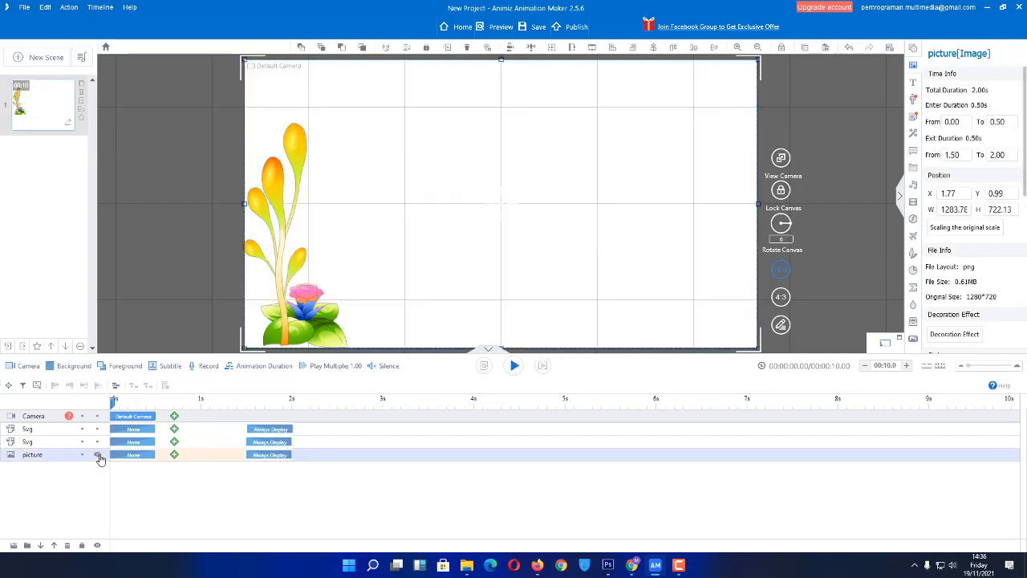
pyautogui.click(98, 455)
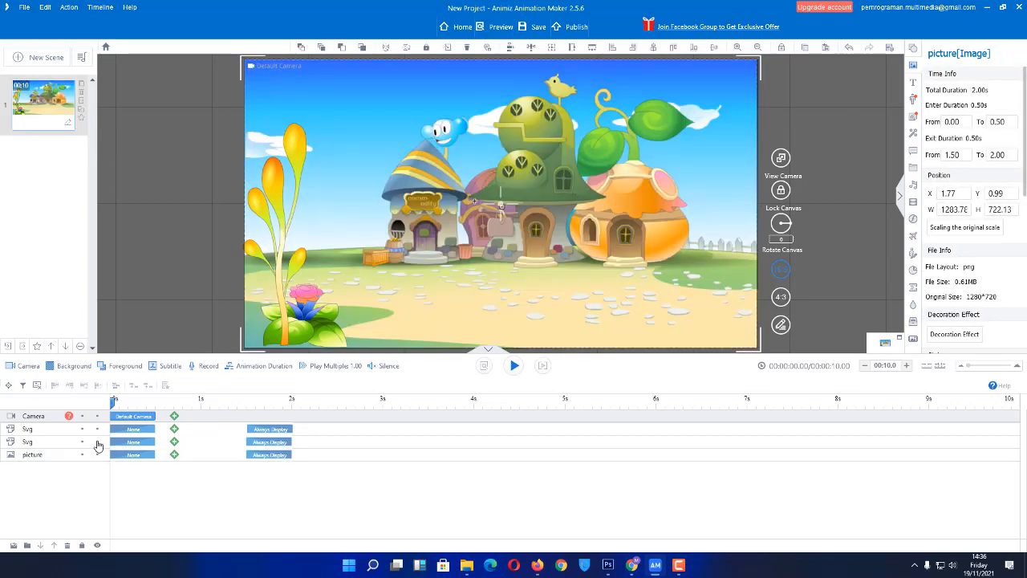
pyautogui.click(96, 443)
pyautogui.click(97, 444)
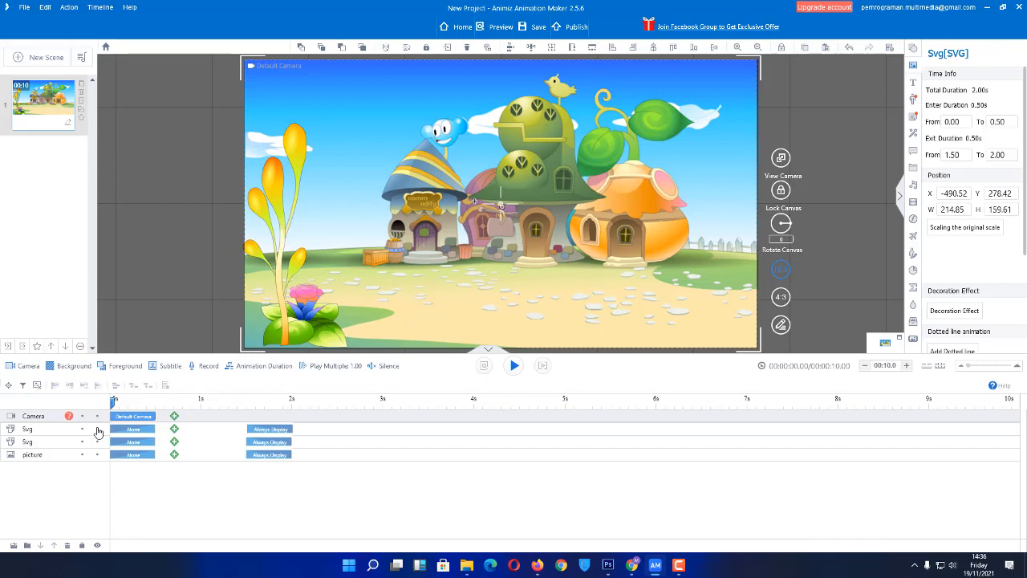
pyautogui.click(98, 431)
pyautogui.click(98, 431)
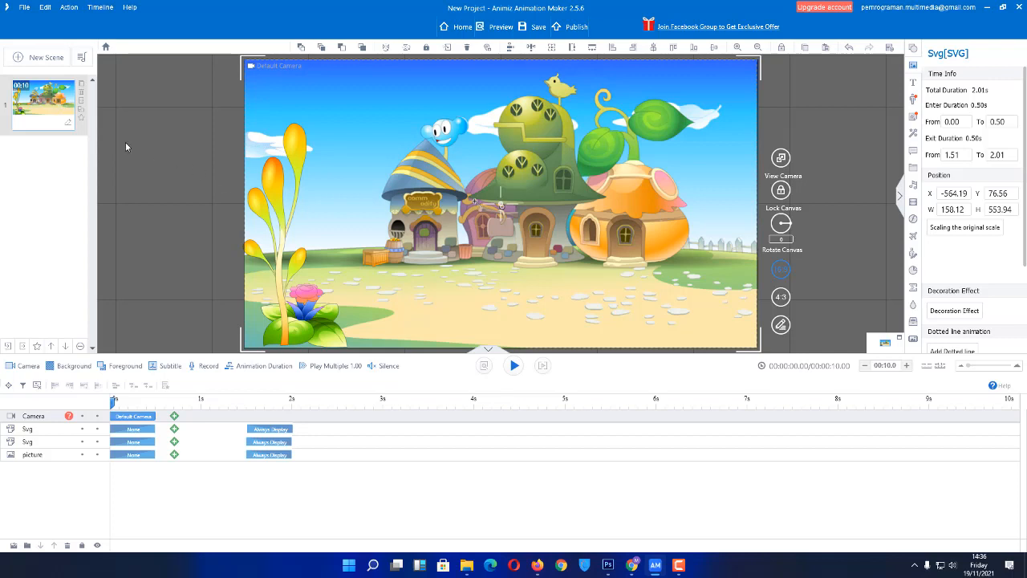
# Step: Start exporting scene 1 and create a folder named "Animiz Save Scene" in Pictures for the file
pyautogui.rightClick(63, 103)
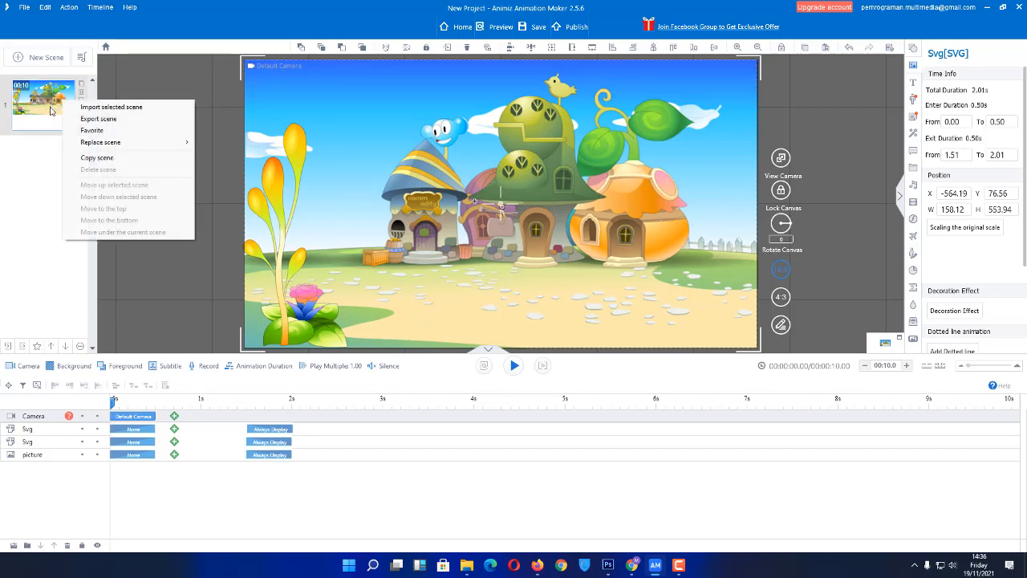
pyautogui.click(41, 168)
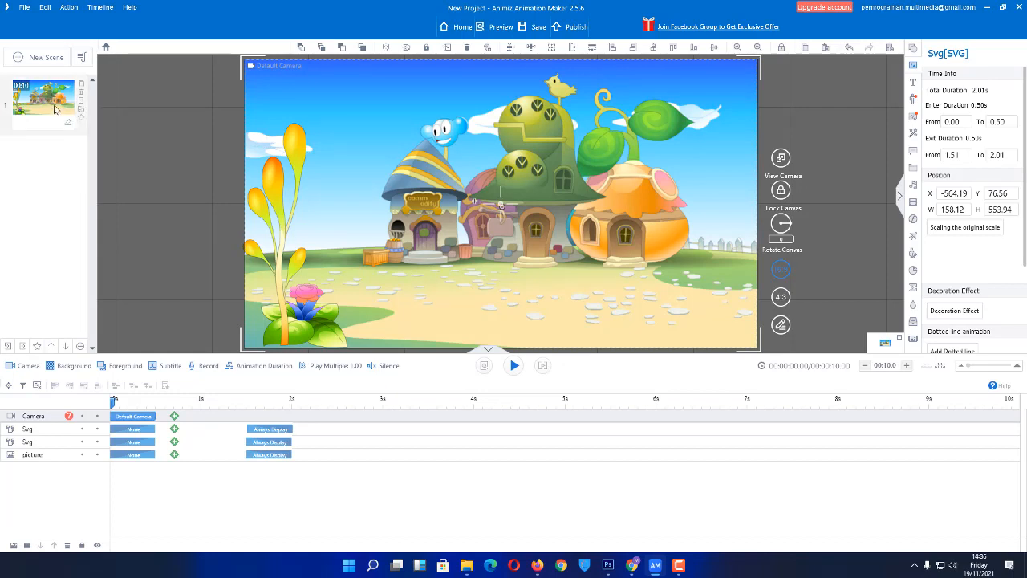
pyautogui.rightClick(41, 101)
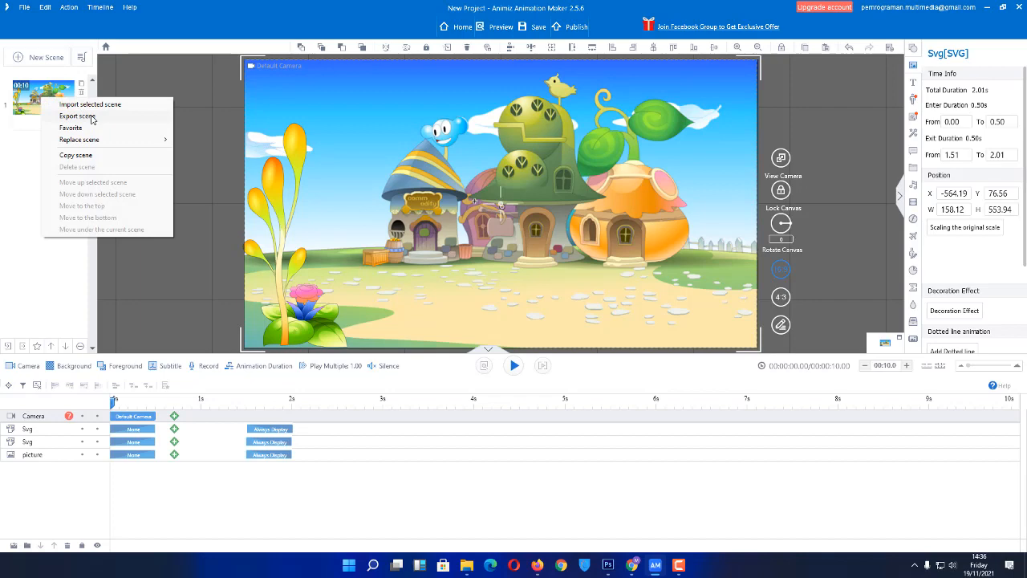
pyautogui.click(75, 117)
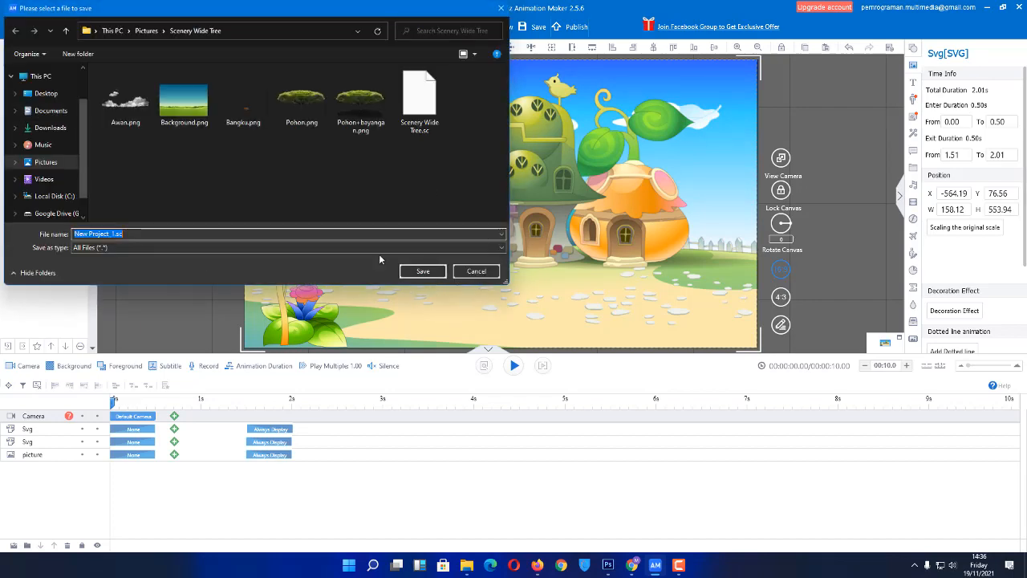
pyautogui.click(146, 33)
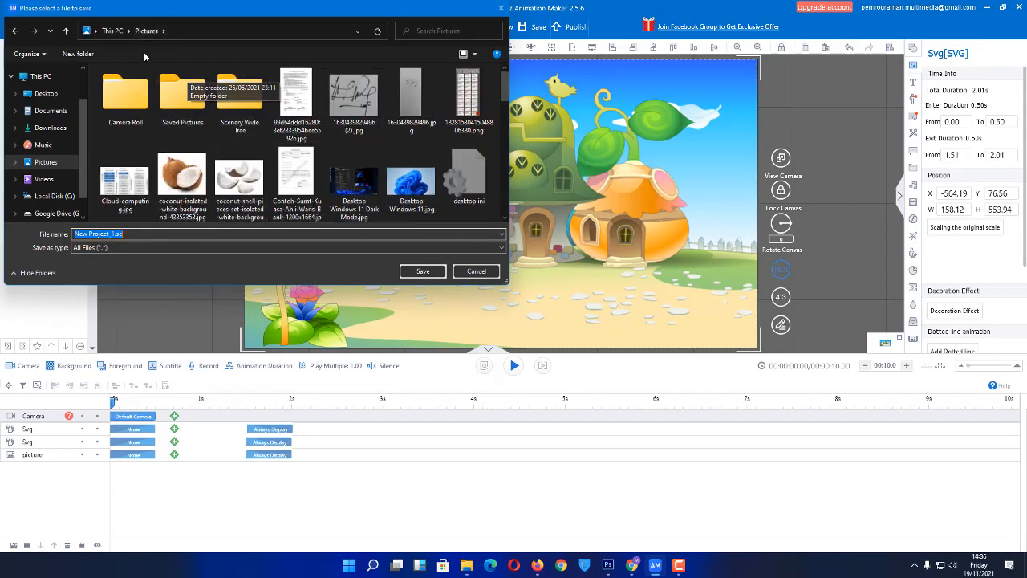
pyautogui.click(90, 58)
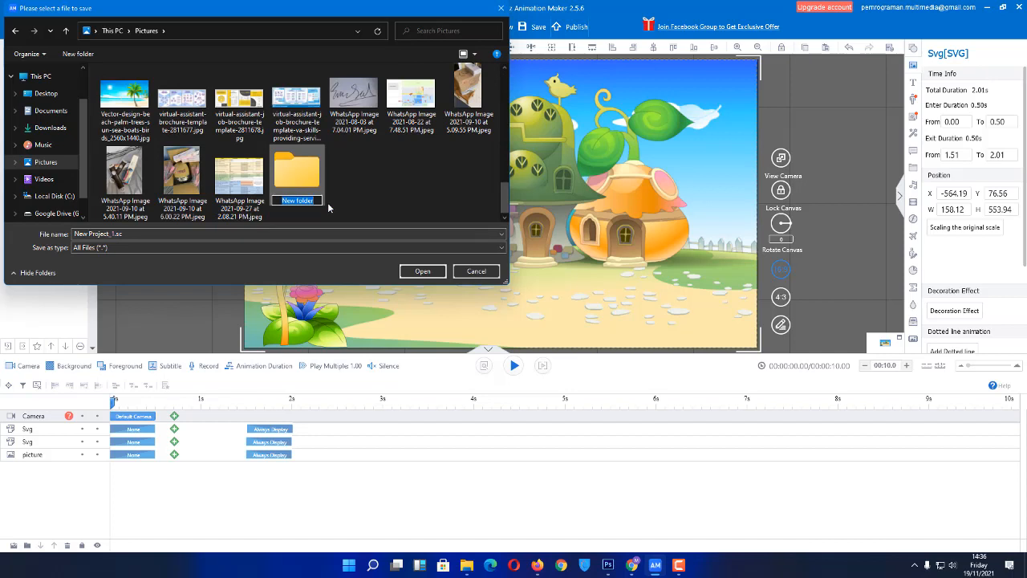
pyautogui.write('A')
pyautogui.write('nima')
pyautogui.write('iz Save S')
pyautogui.write('cene')
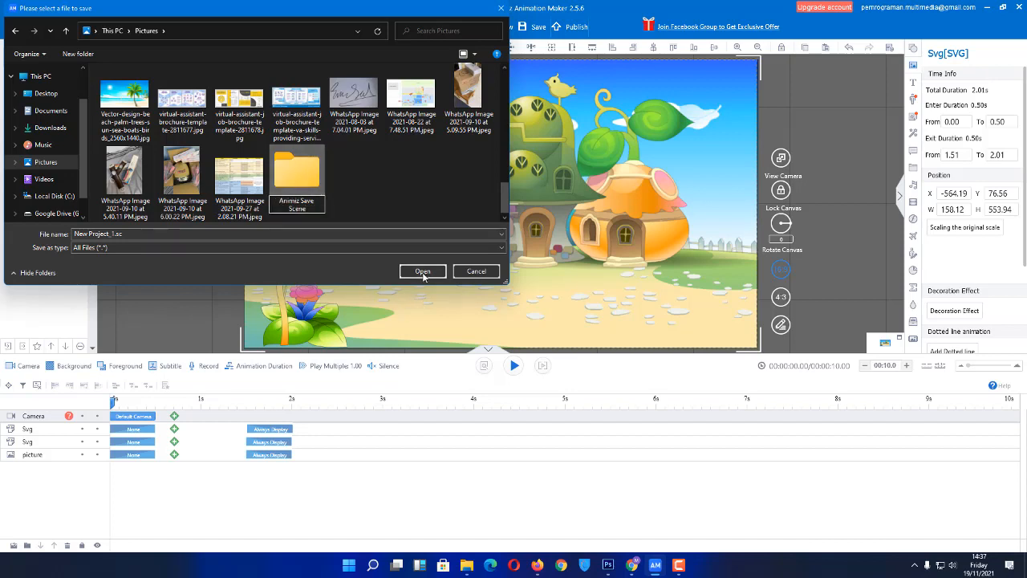
pyautogui.press('Return')
# Step: Save the exported scene as New Project_1.sc inside the Animiz Save Scene folder
pyautogui.doubleClick(298, 178)
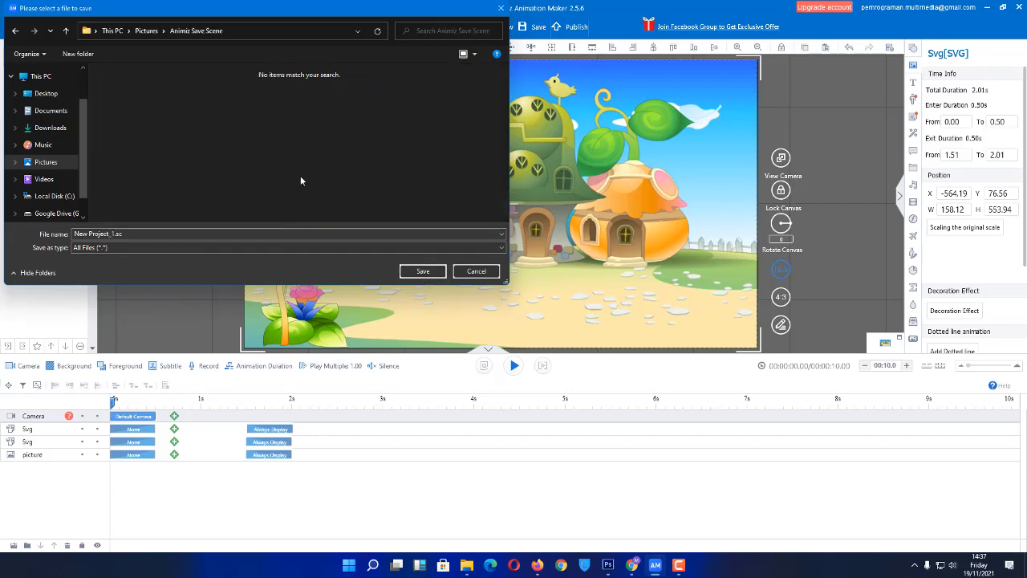
pyautogui.click(124, 233)
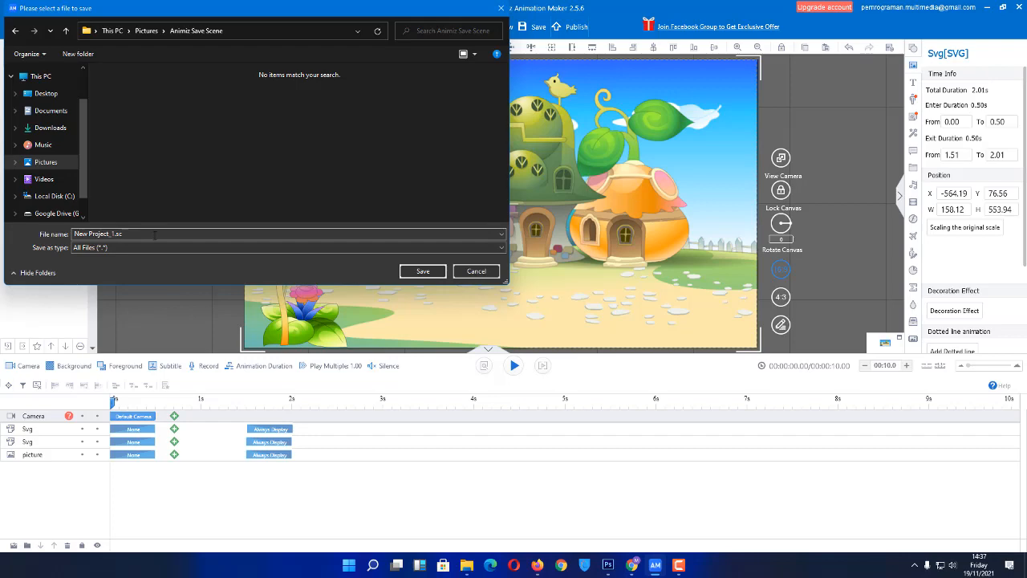
pyautogui.click(423, 271)
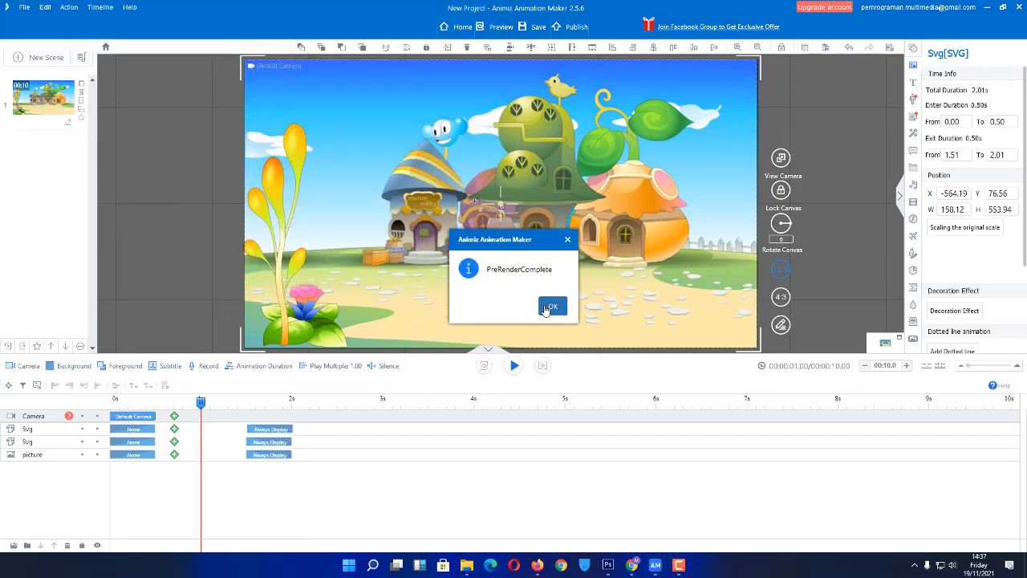
pyautogui.click(553, 306)
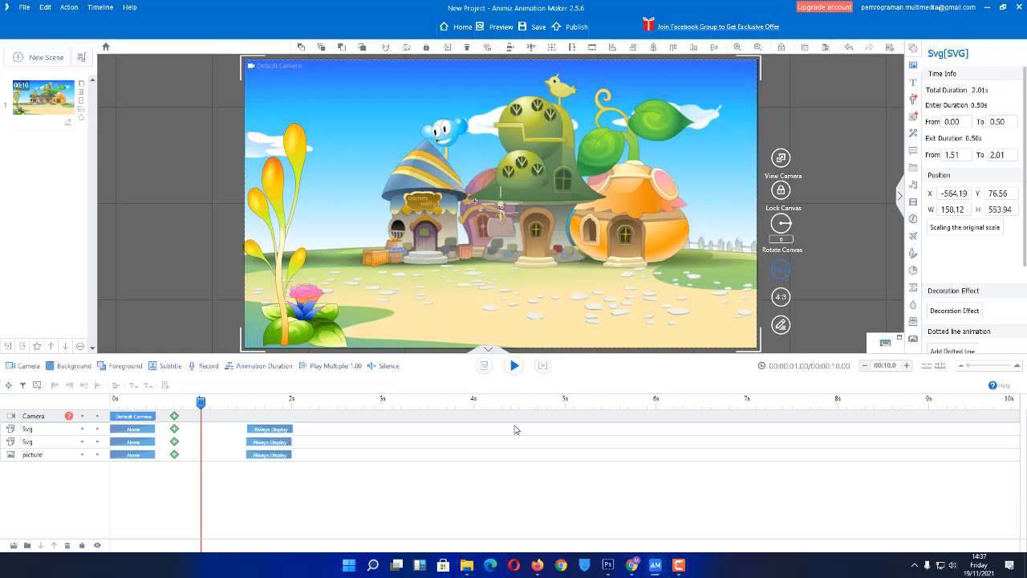
# Step: Check the exported New Project_1.sc file in the Animiz Save Scene folder under Pictures, and return to the project
pyautogui.click(467, 565)
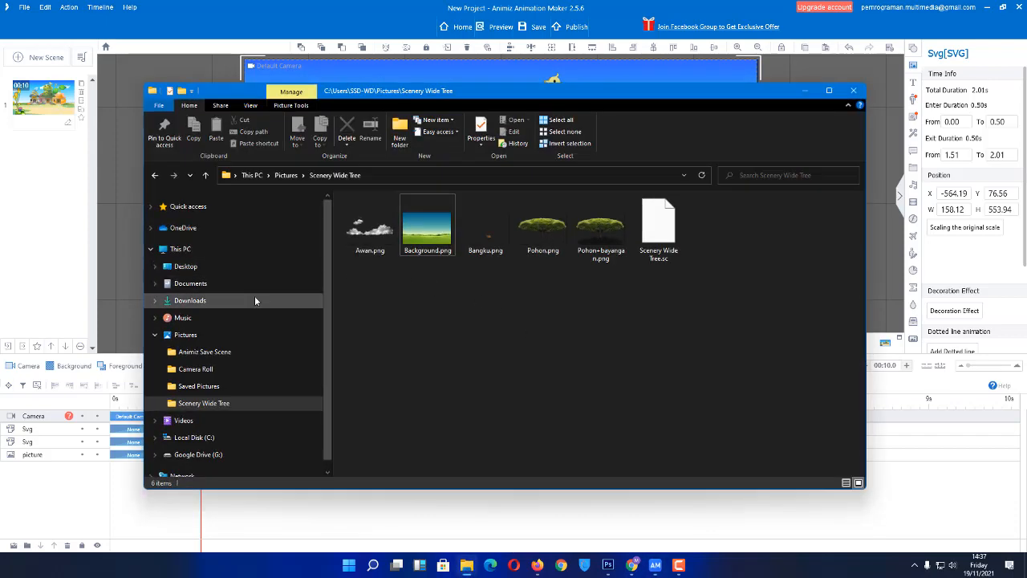
pyautogui.click(286, 175)
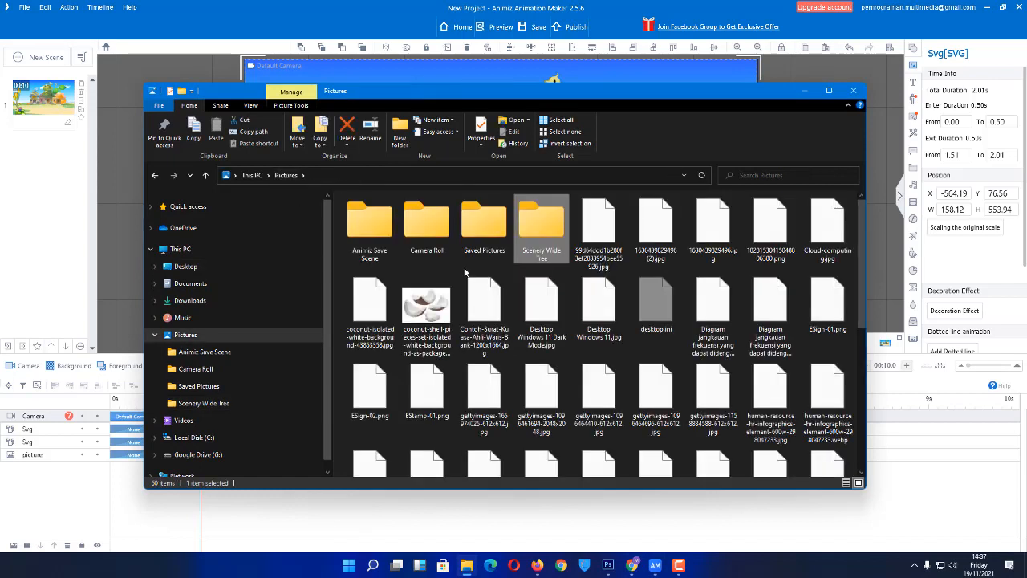
pyautogui.doubleClick(369, 228)
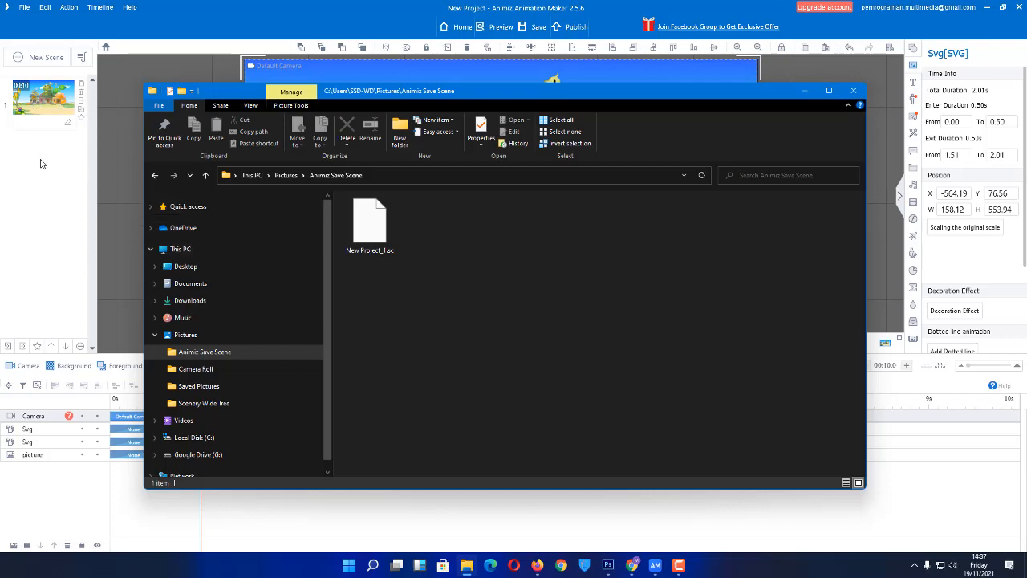
pyautogui.click(47, 200)
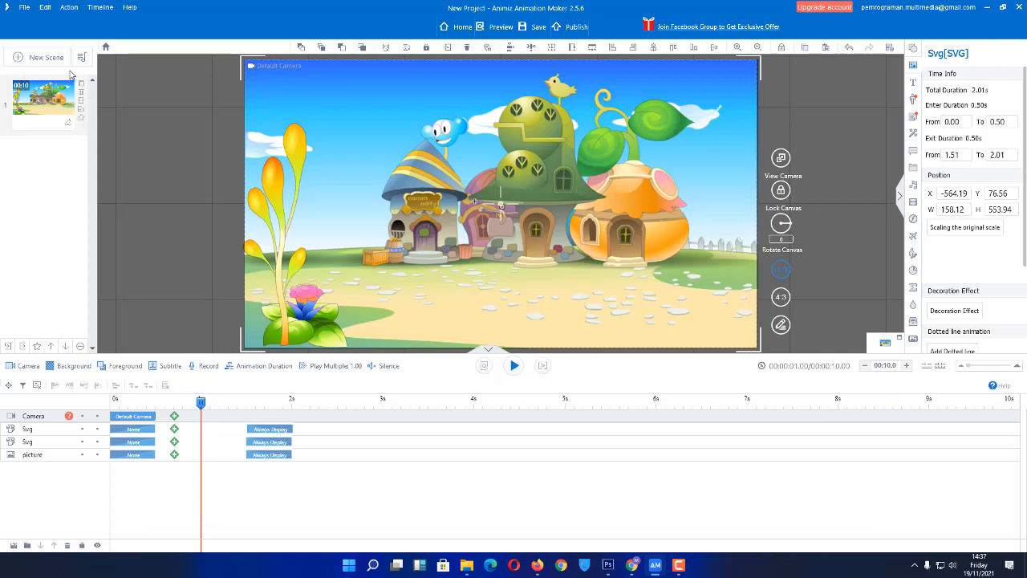
# Step: Bring up the official scenes for replacing scene 1 to look up the name of the country-fair scene
pyautogui.rightClick(41, 92)
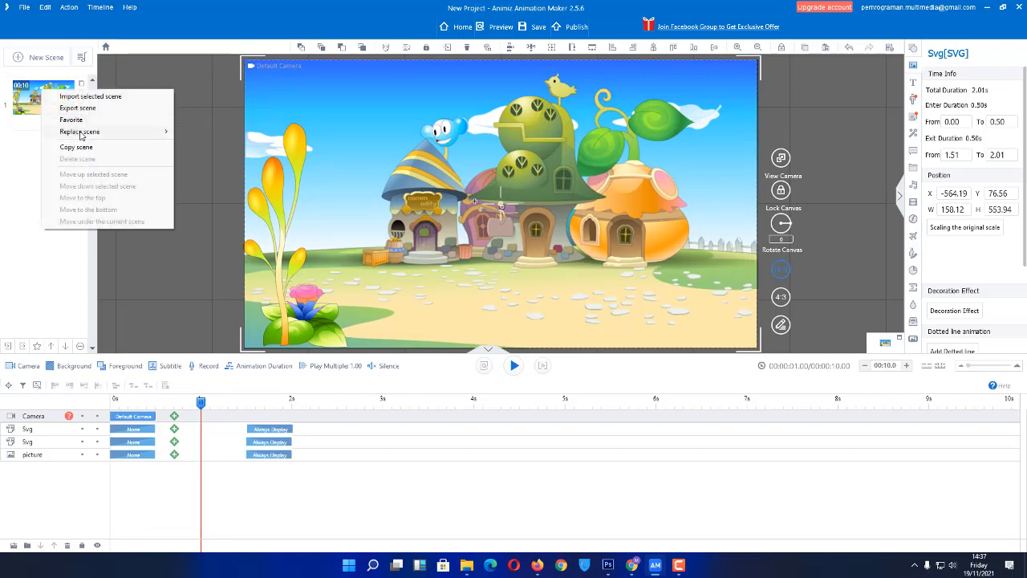
pyautogui.moveTo(82, 133)
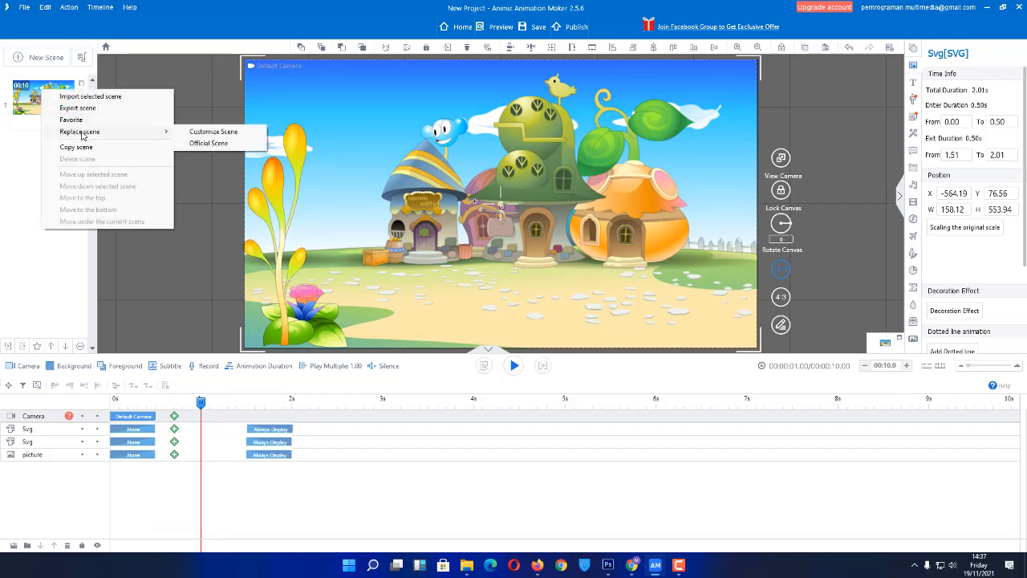
pyautogui.click(211, 143)
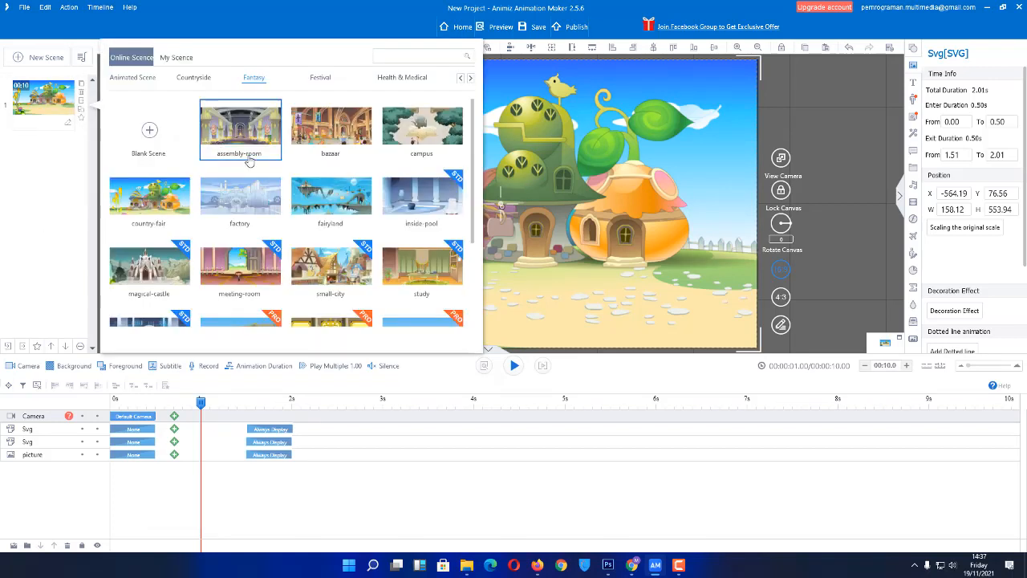
# Step: Rename the exported scene file in the Animiz Save Scene folder as Country-Fair.sc
pyautogui.click(466, 564)
pyautogui.click(365, 254)
pyautogui.click(360, 251)
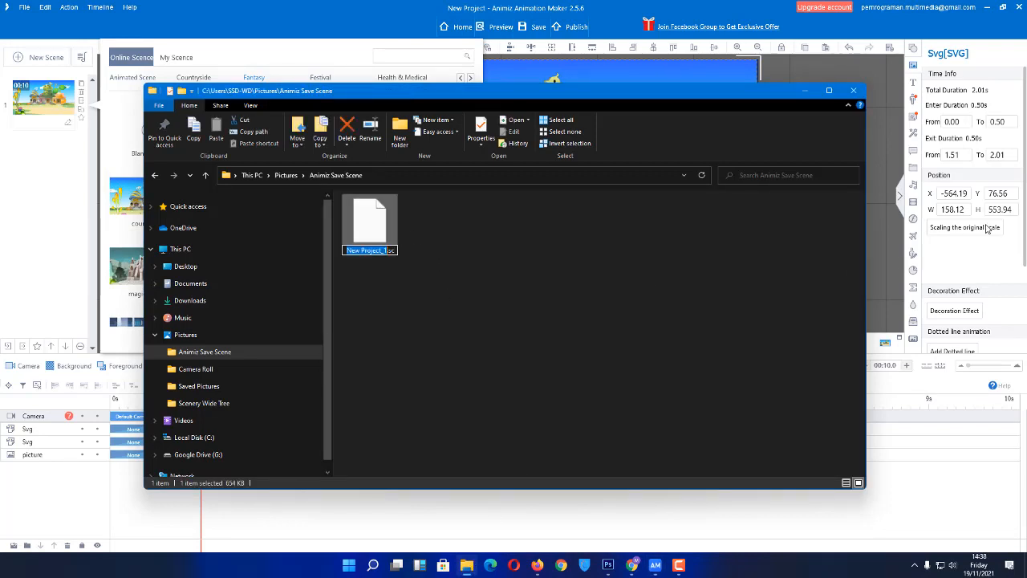
pyautogui.write('Coun')
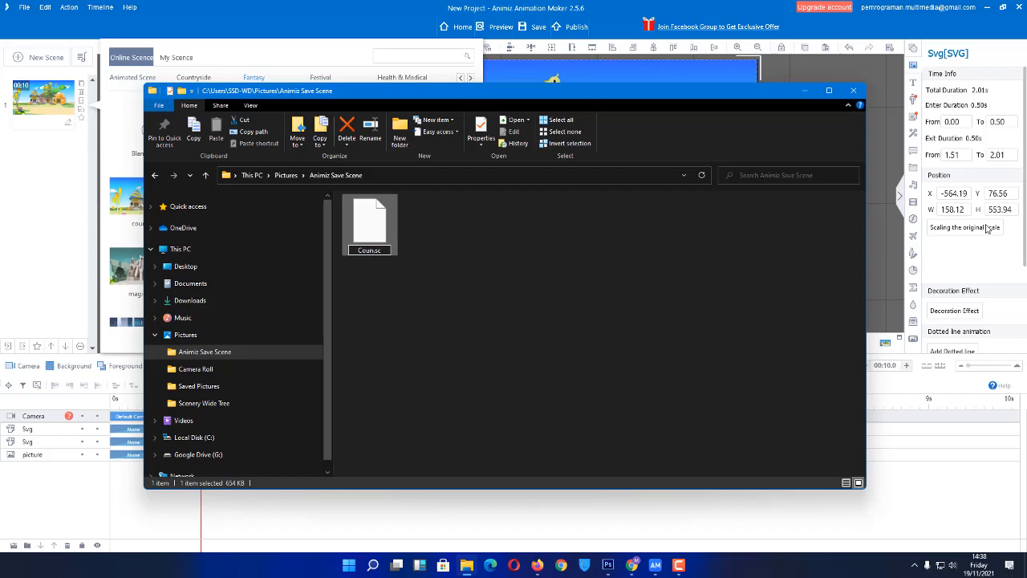
pyautogui.write('try')
pyautogui.write('-Far')
pyautogui.write('r')
pyautogui.press('Return')
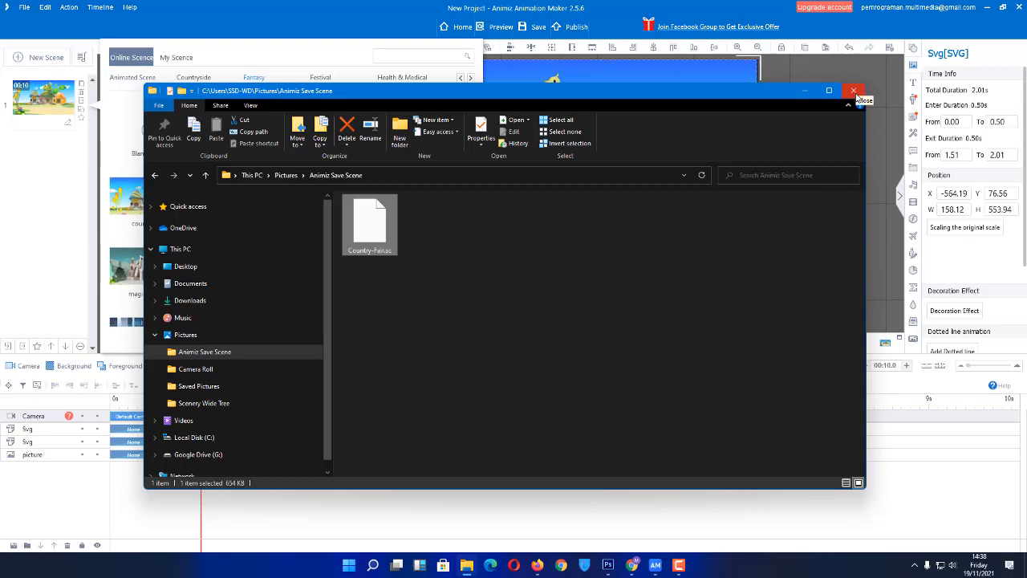
pyautogui.click(807, 90)
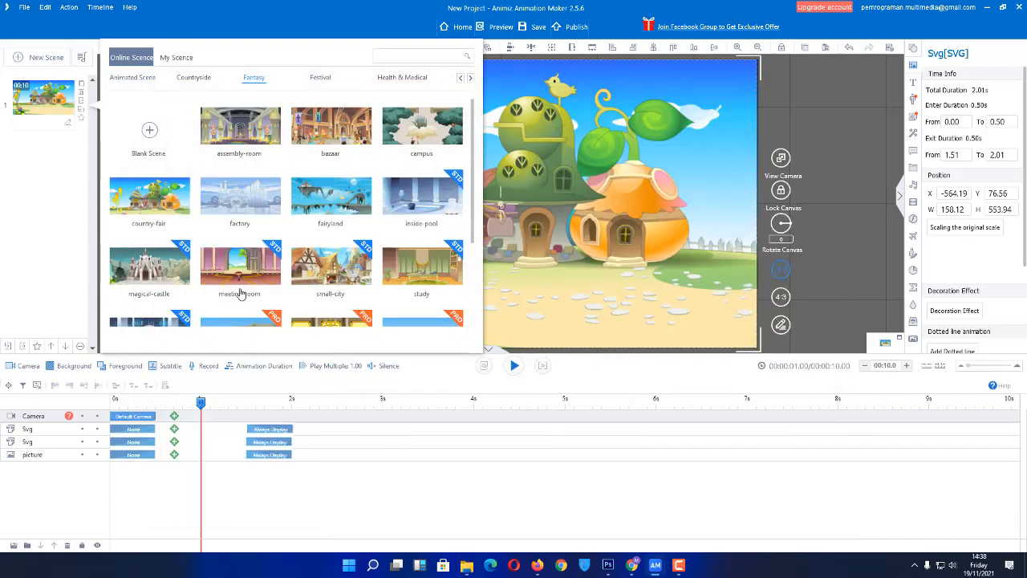
# Step: Exit Animiz without saving the project, and start it again with a new empty project
pyautogui.click(364, 17)
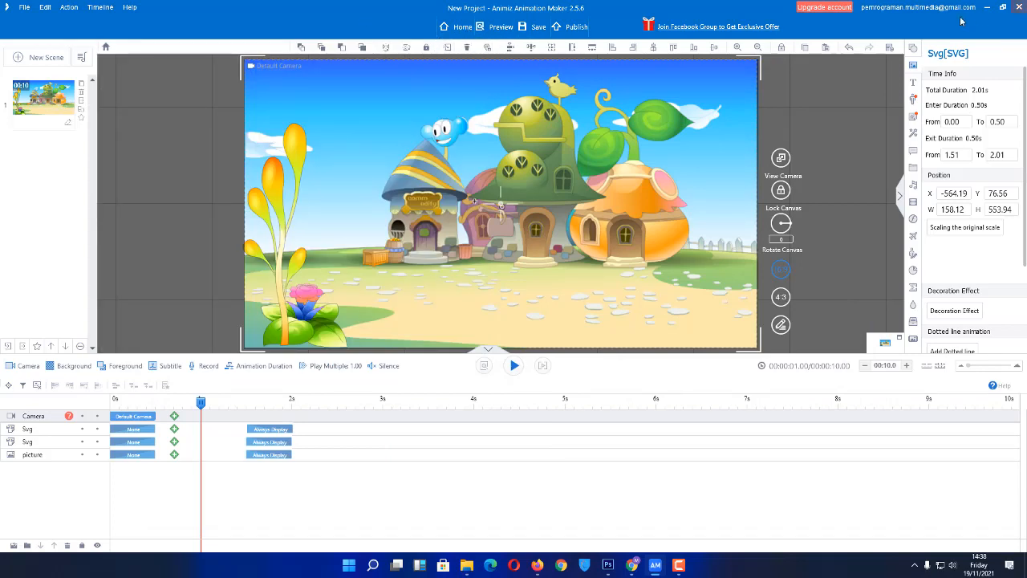
pyautogui.click(1019, 7)
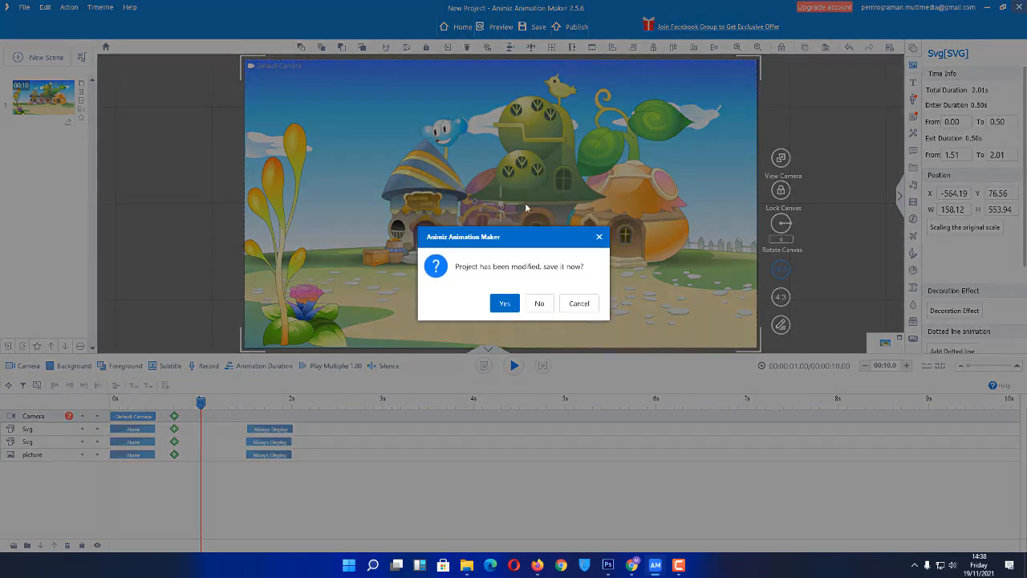
pyautogui.click(539, 303)
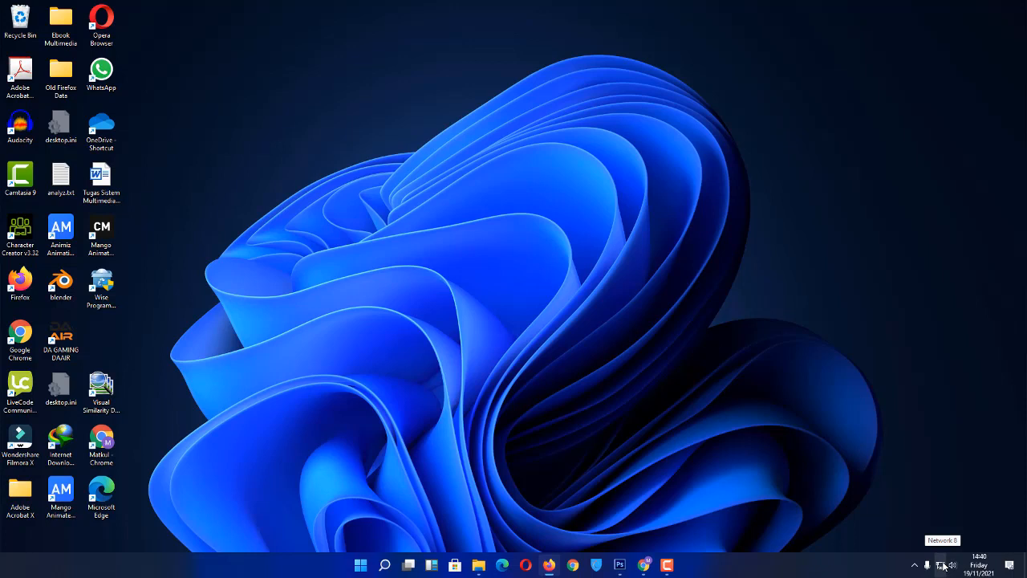
pyautogui.click(69, 231)
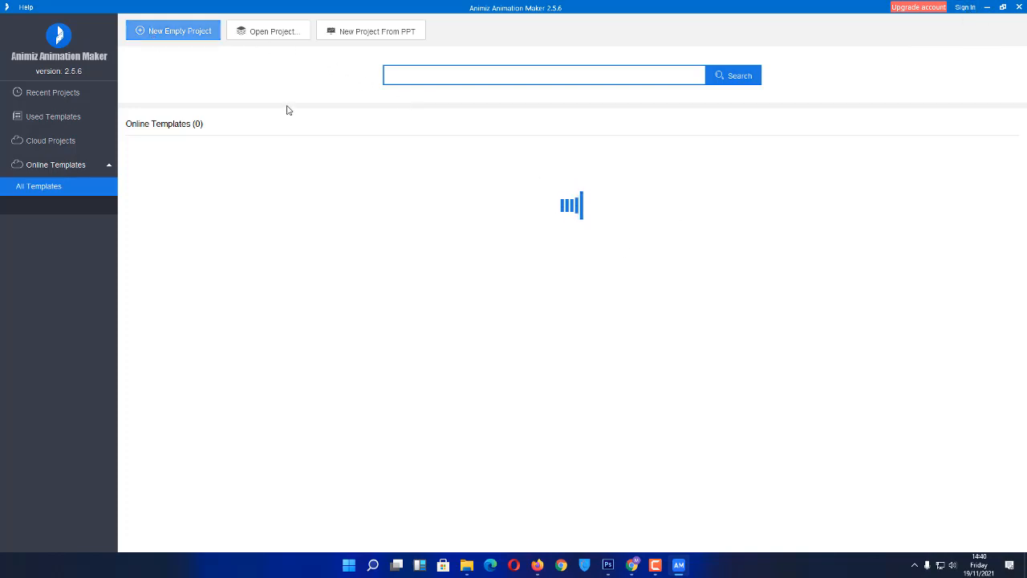
pyautogui.click(174, 32)
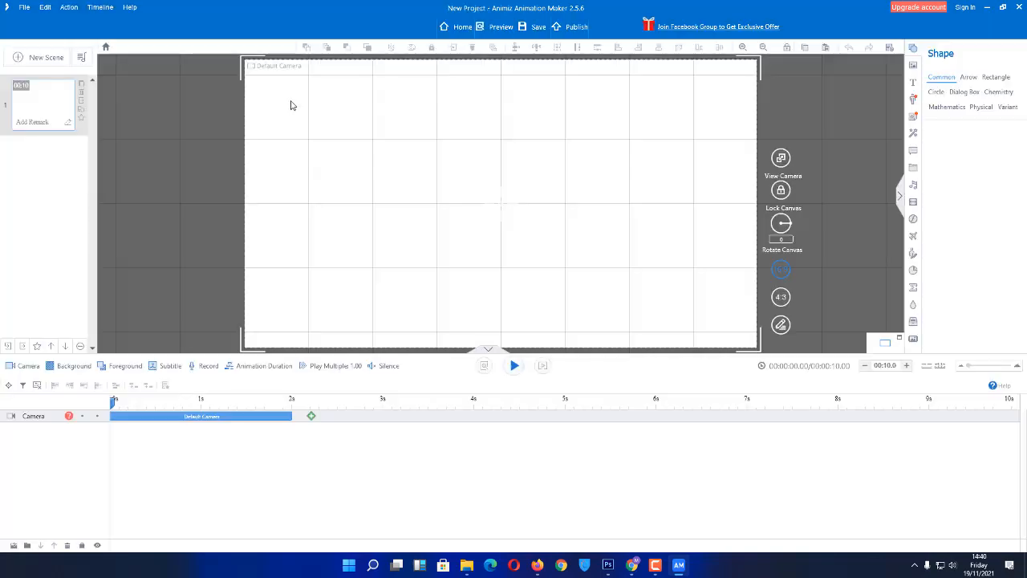
# Step: Check which scenes the online library and the favorite and recent scene lists offer as replacements for blank scene 1
pyautogui.rightClick(36, 105)
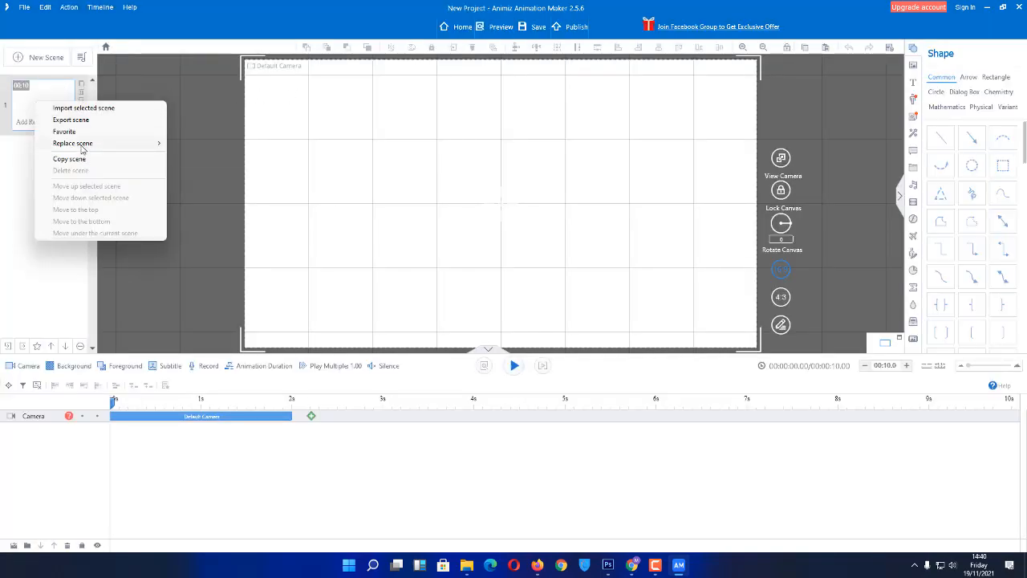
pyautogui.moveTo(81, 150)
pyautogui.click(197, 155)
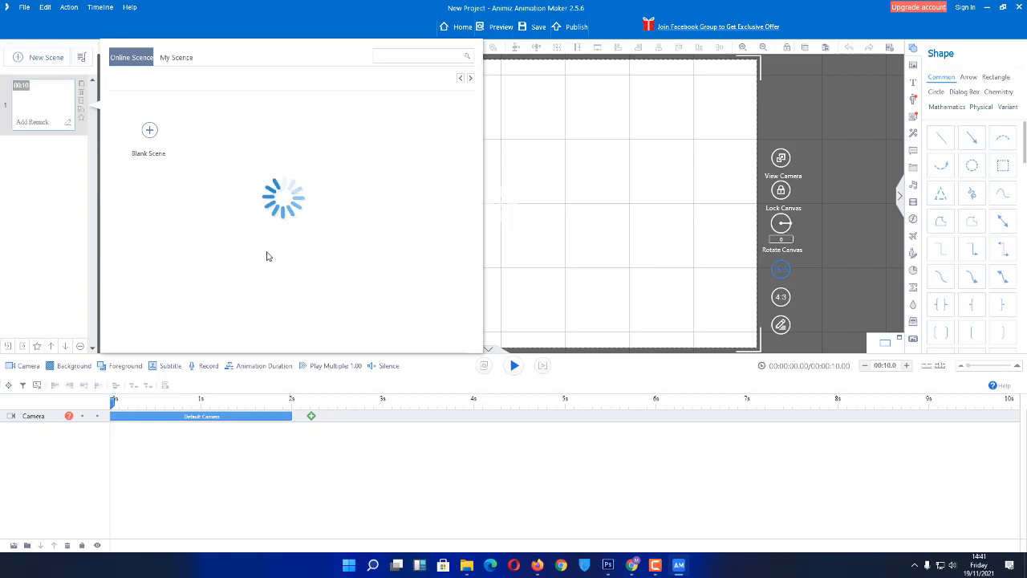
pyautogui.click(177, 62)
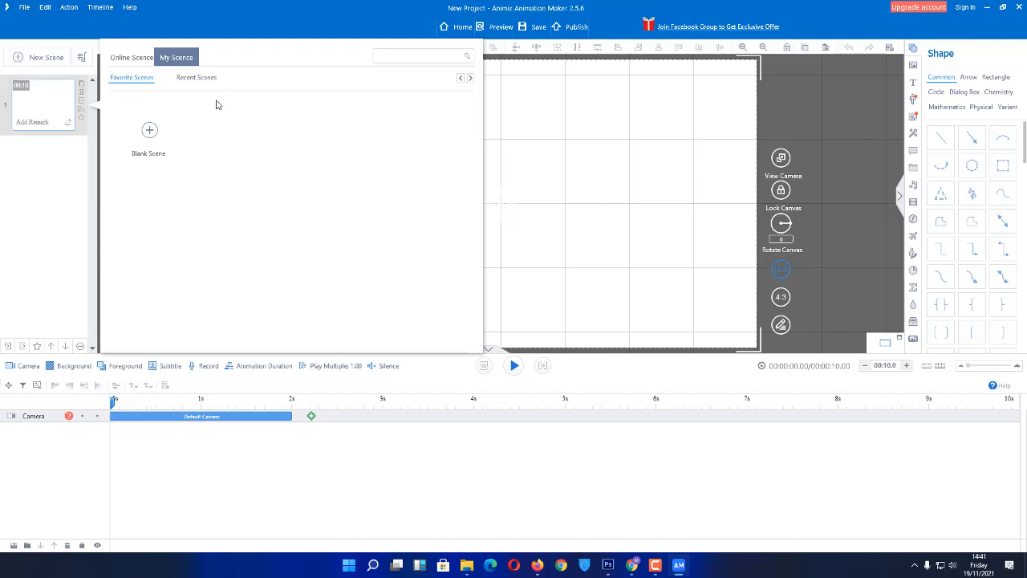
pyautogui.click(179, 83)
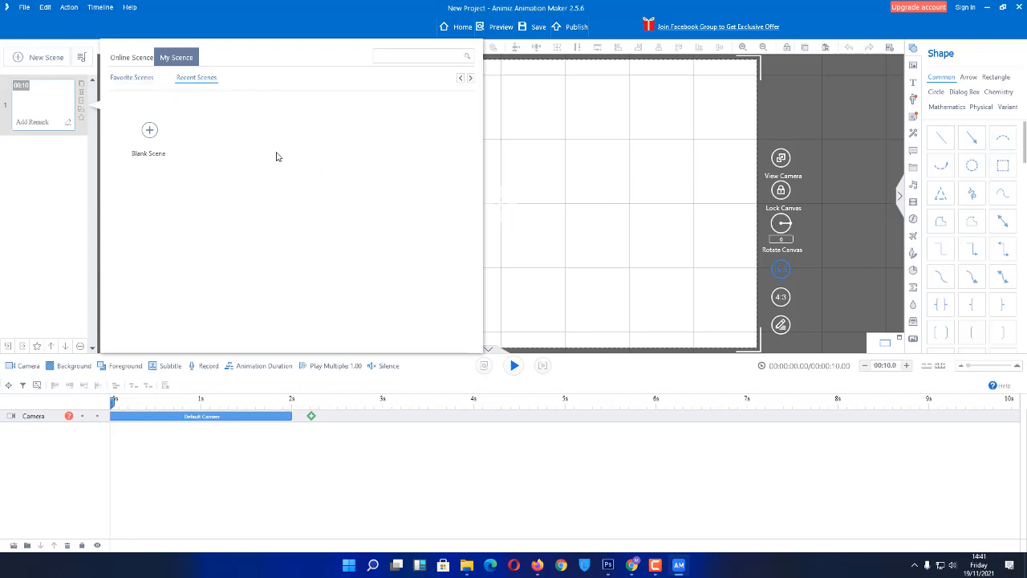
pyautogui.click(133, 80)
pyautogui.click(207, 80)
pyautogui.click(126, 78)
pyautogui.click(126, 61)
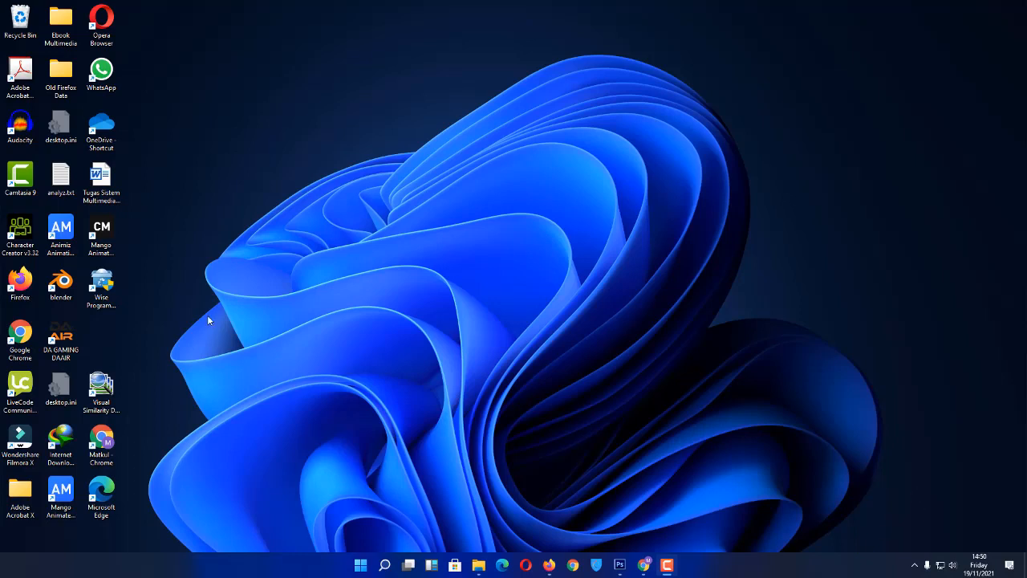
# Step: Start Animiz with a new empty project and import the scene Country-Fair.sc from the Animiz Save Scene folder
pyautogui.click(64, 225)
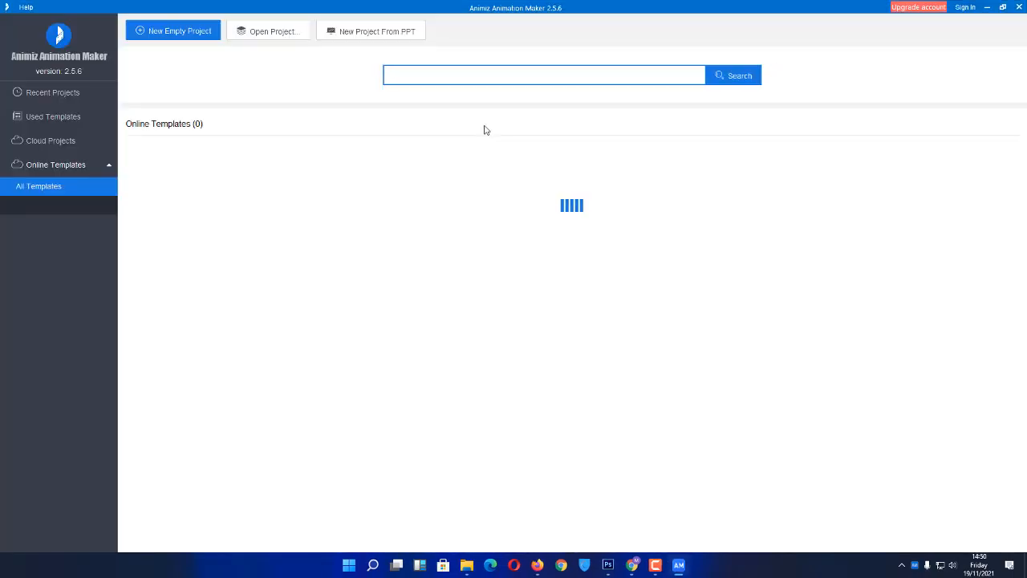
pyautogui.click(171, 35)
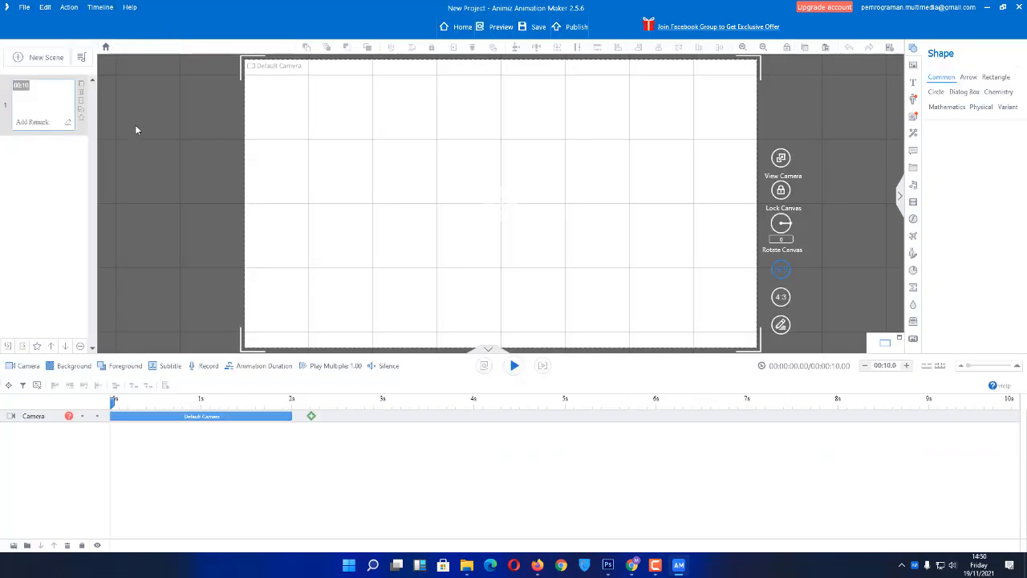
pyautogui.rightClick(49, 112)
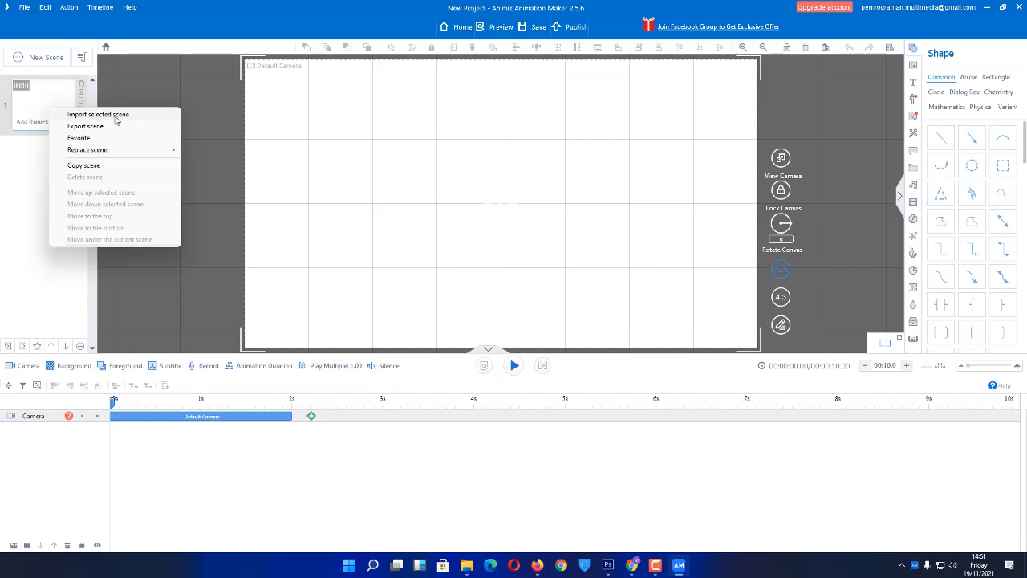
pyautogui.click(118, 115)
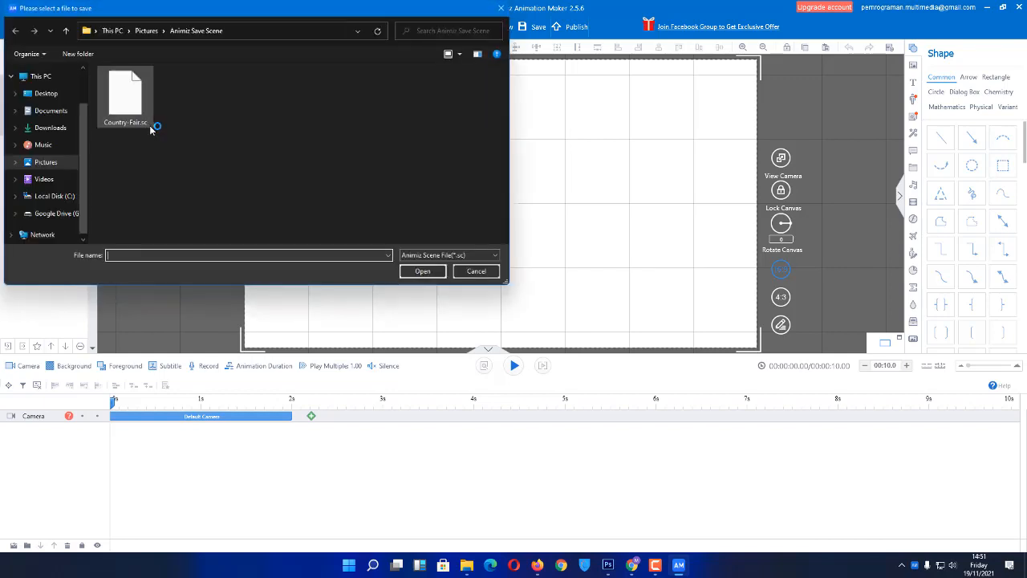
pyautogui.click(126, 98)
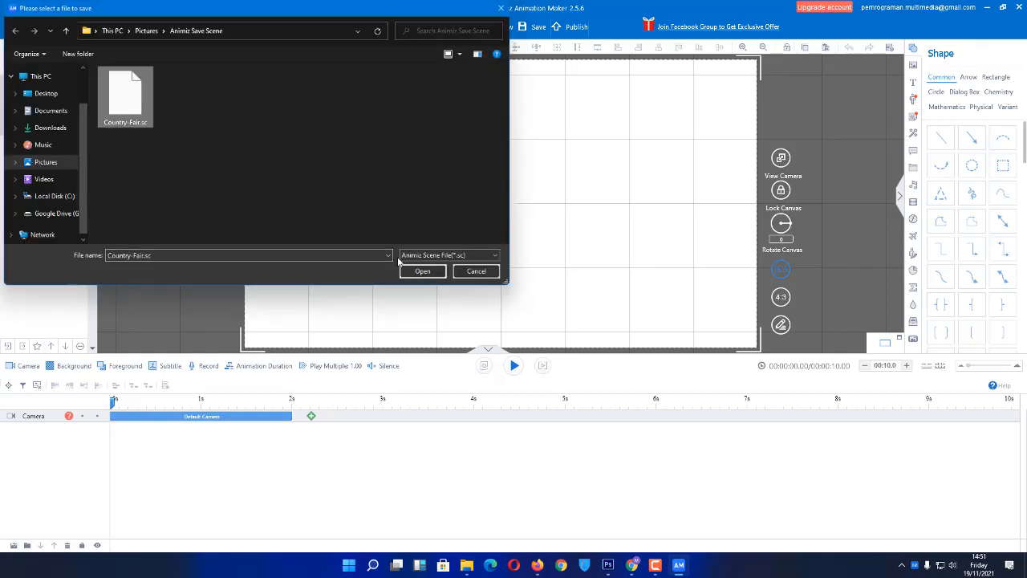
pyautogui.click(423, 271)
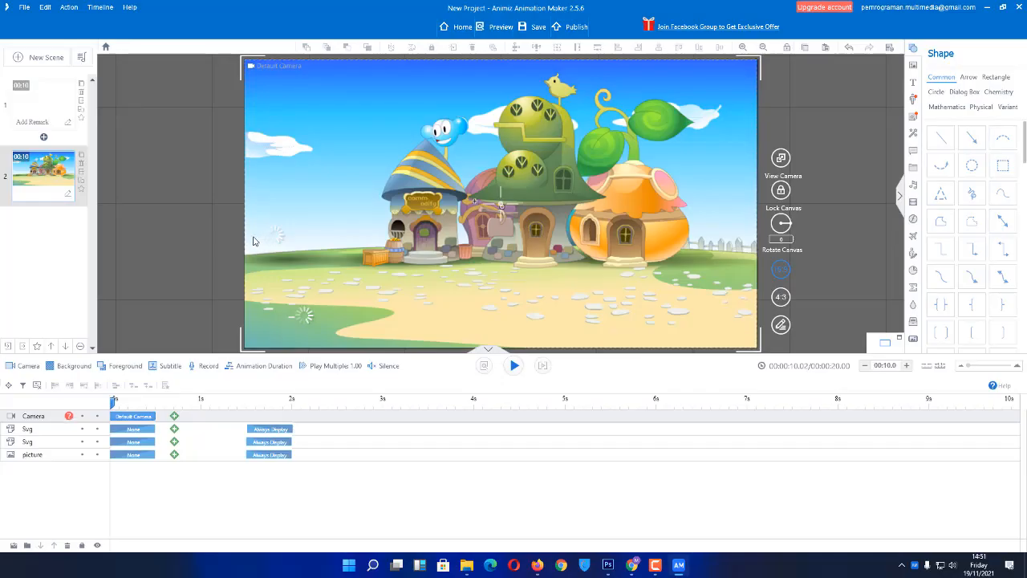
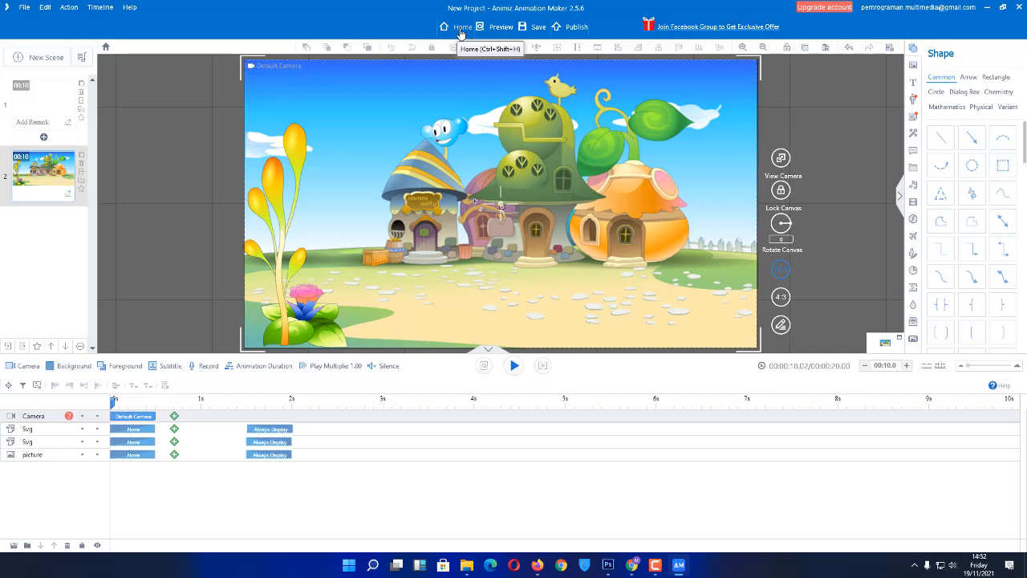
# Step: Return to the home screen without saving the project, and create a new empty project
pyautogui.click(461, 30)
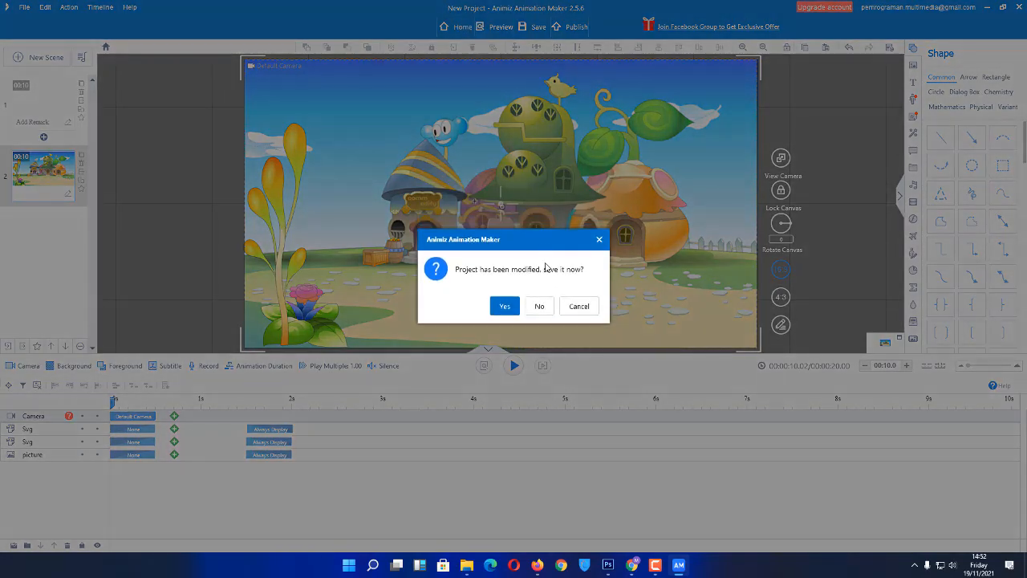
pyautogui.click(540, 306)
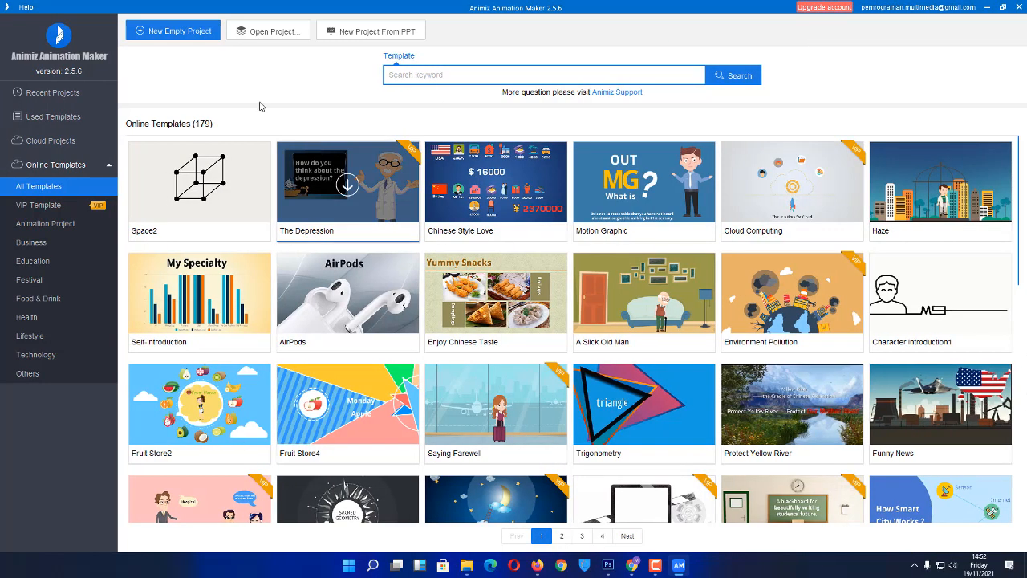
pyautogui.click(158, 32)
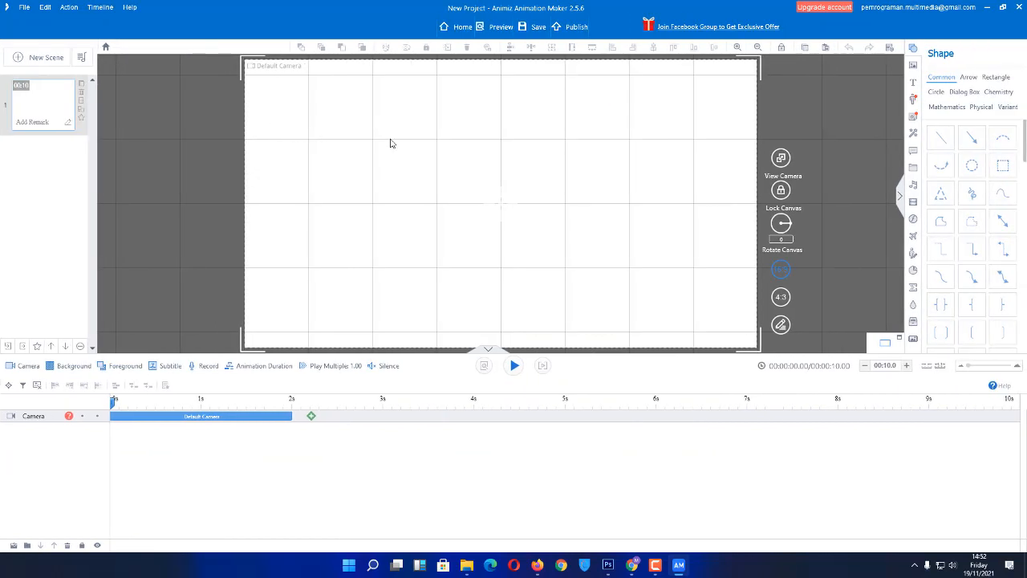
# Step: Switch to Photoshop and show the layers of Scenery Wide Tree.psd from the sky background up to the tree and its shadow
pyautogui.click(607, 565)
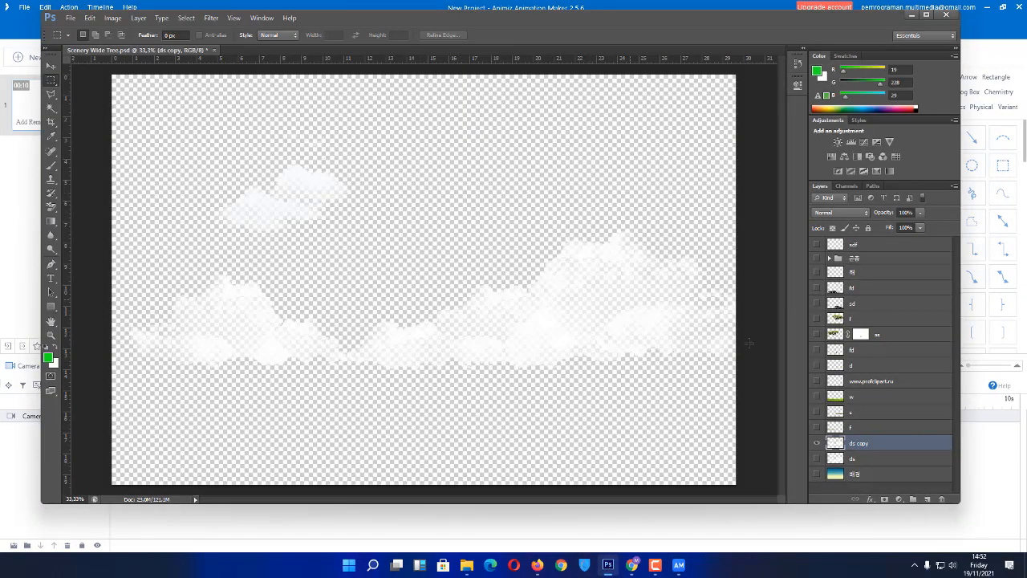
pyautogui.click(818, 474)
pyautogui.click(818, 459)
pyautogui.moveTo(818, 443)
pyautogui.mouseDown()
pyautogui.moveTo(817, 248)
pyautogui.moveTo(817, 278)
pyautogui.mouseUp()
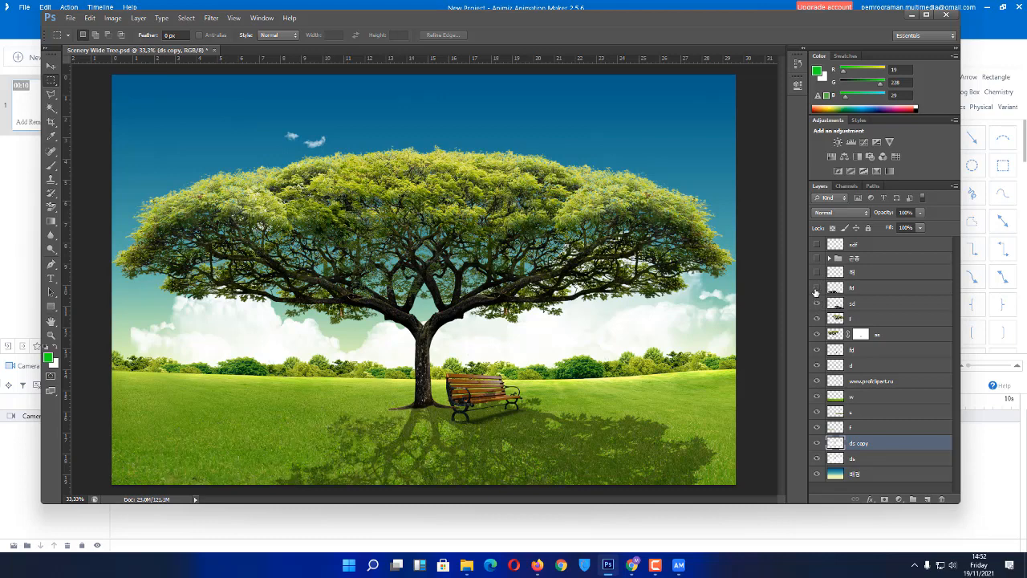
pyautogui.click(815, 289)
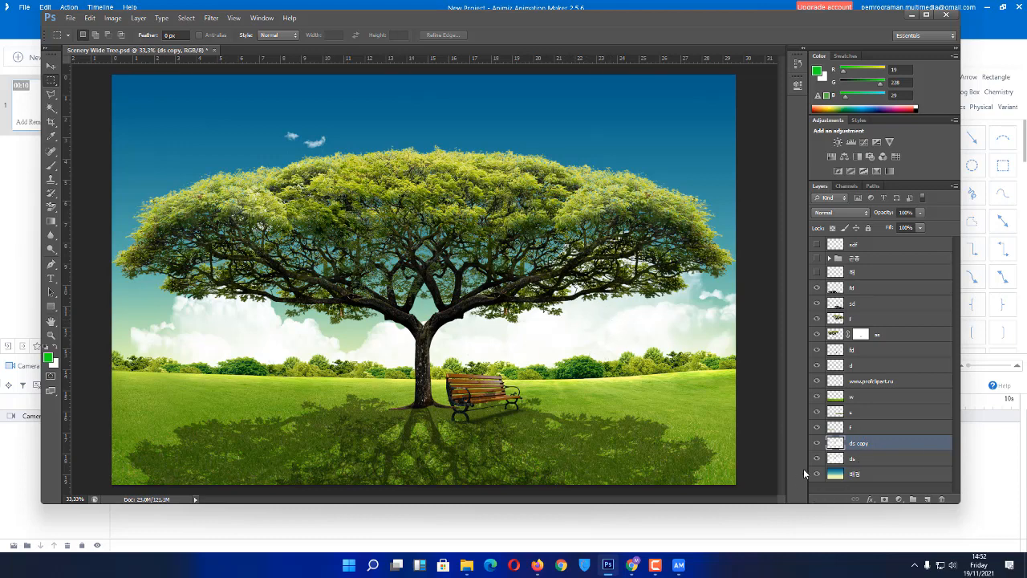
# Step: Hide the duplicate cloud layer "ds copy", and toggle the cloud layer "ds" and the sky background to examine them separately
pyautogui.click(818, 443)
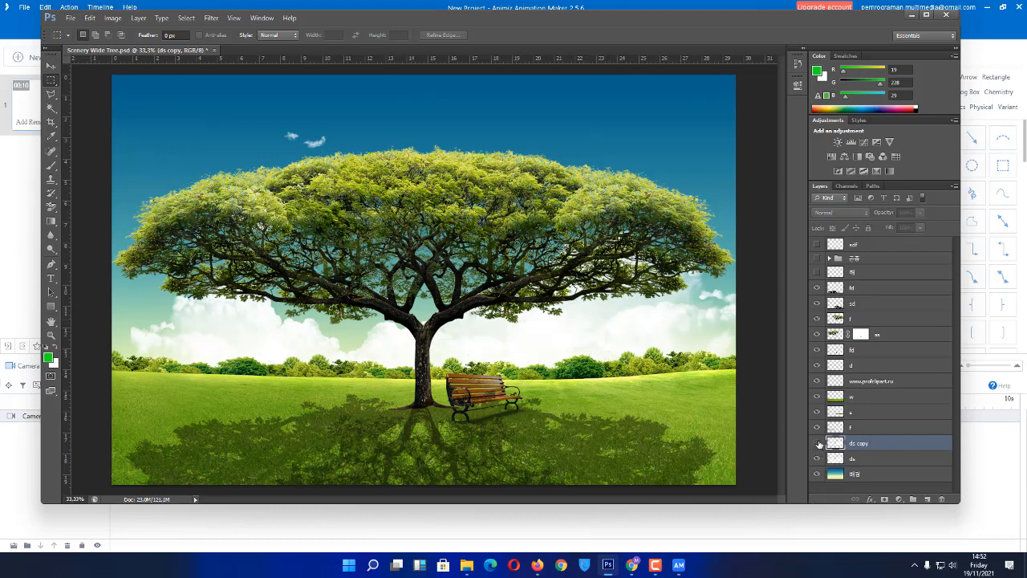
pyautogui.click(817, 457)
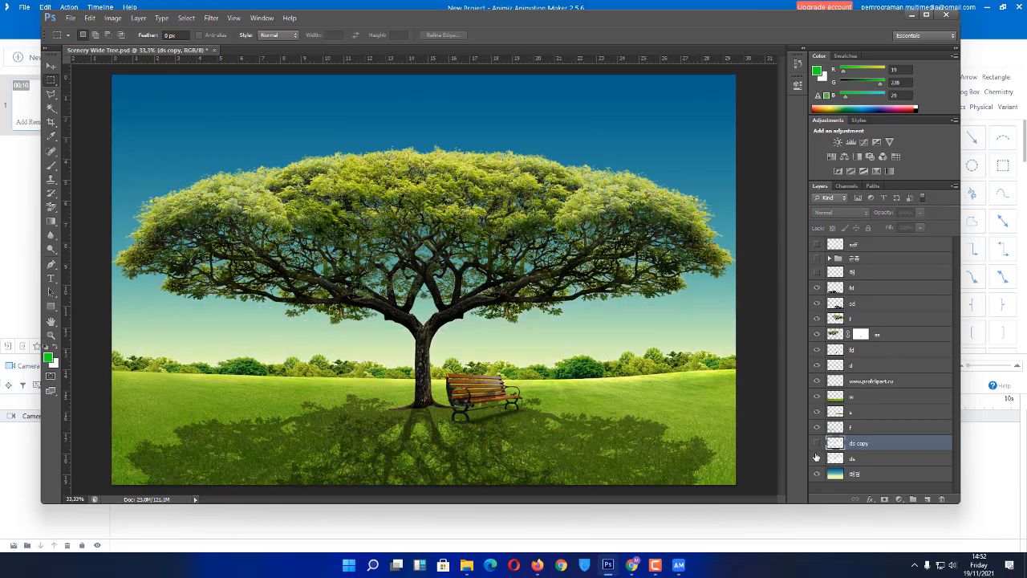
pyautogui.click(817, 457)
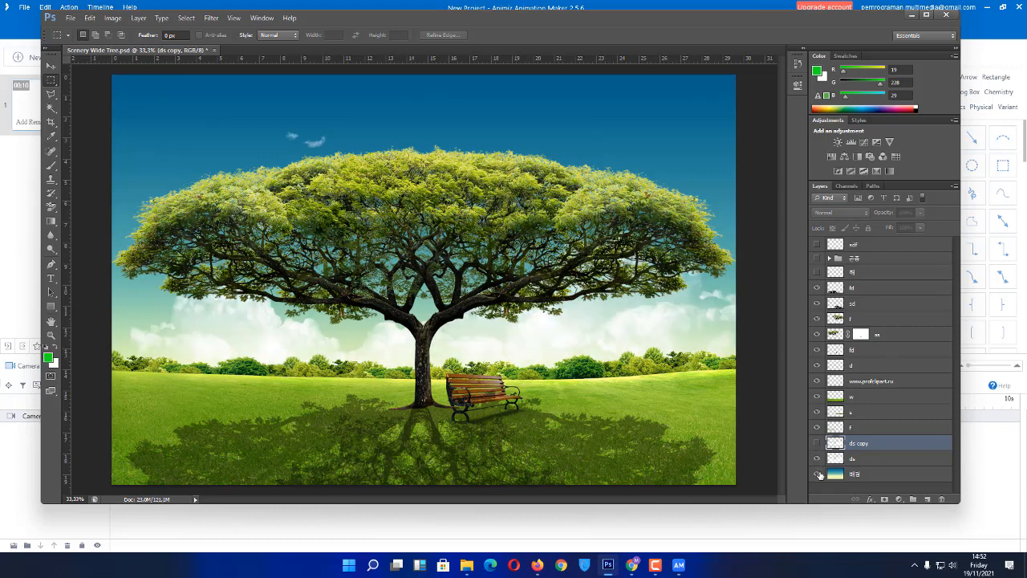
pyautogui.click(818, 474)
pyautogui.click(818, 474)
# Step: Hide the two tree layers and the two tree shadow layers to view the scenery without the tree
pyautogui.click(816, 334)
pyautogui.click(817, 318)
pyautogui.click(817, 303)
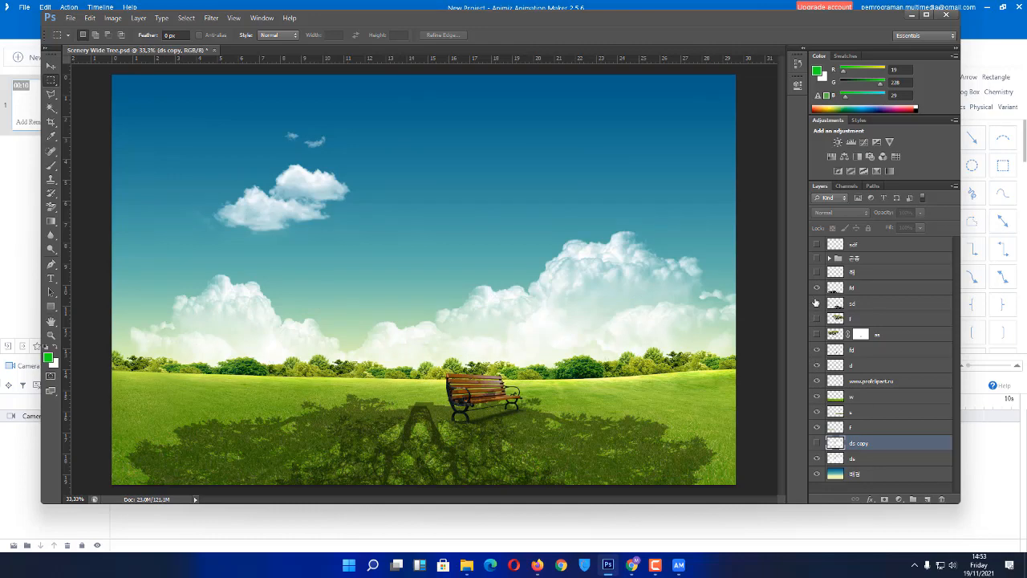
pyautogui.click(815, 286)
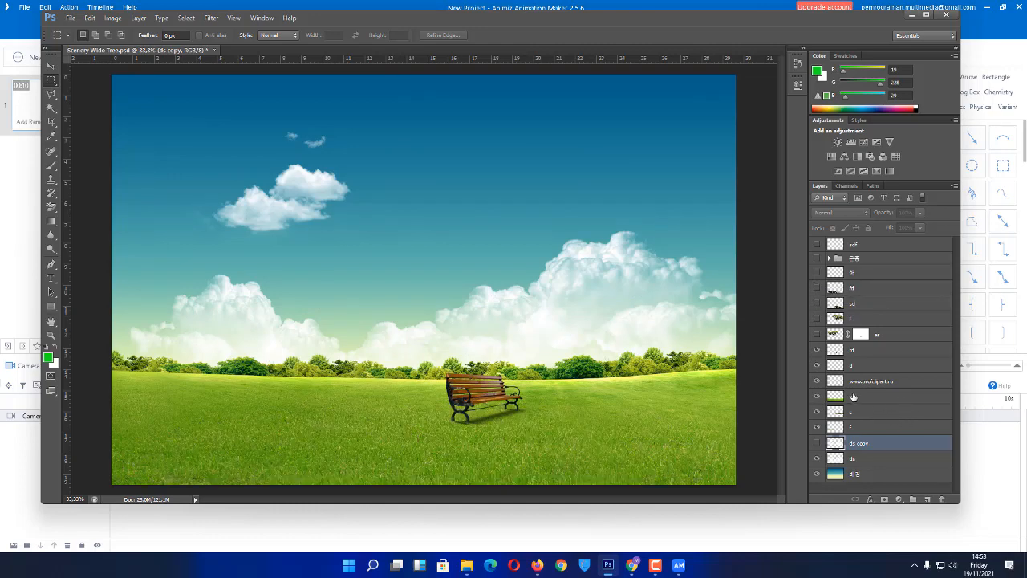
pyautogui.click(817, 351)
pyautogui.click(818, 365)
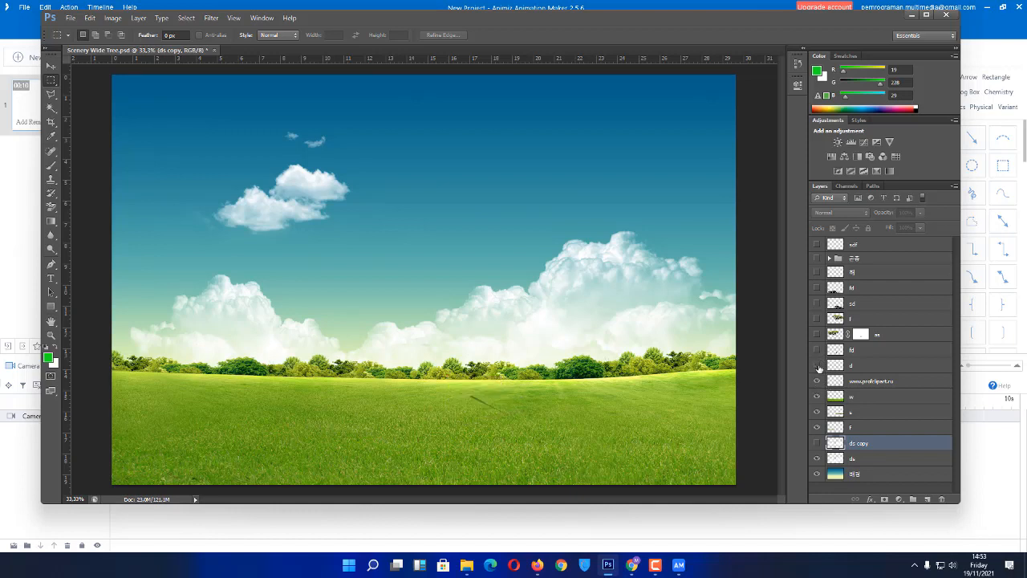
pyautogui.click(817, 381)
pyautogui.click(817, 350)
pyautogui.click(818, 365)
pyautogui.click(819, 366)
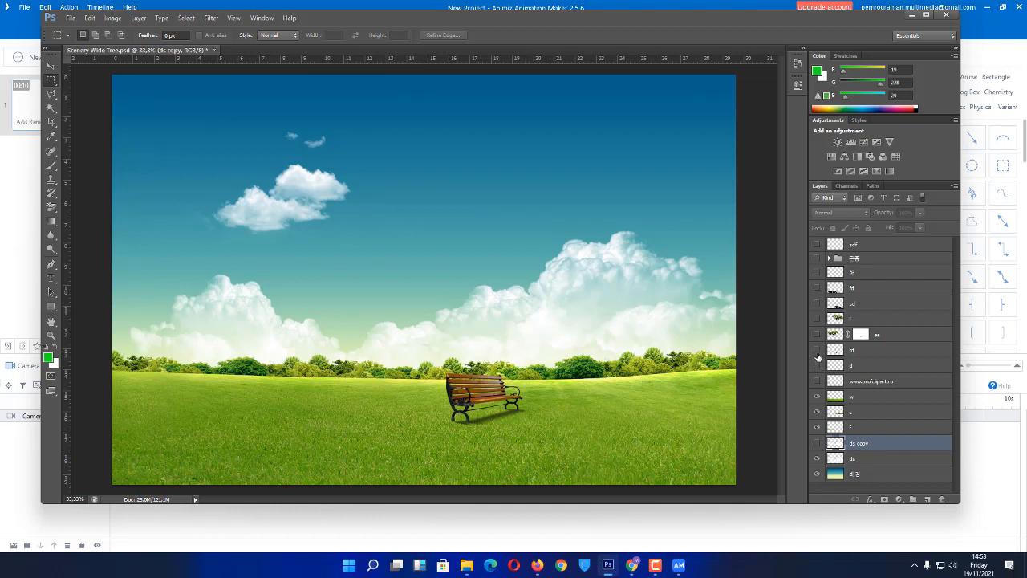
pyautogui.click(818, 352)
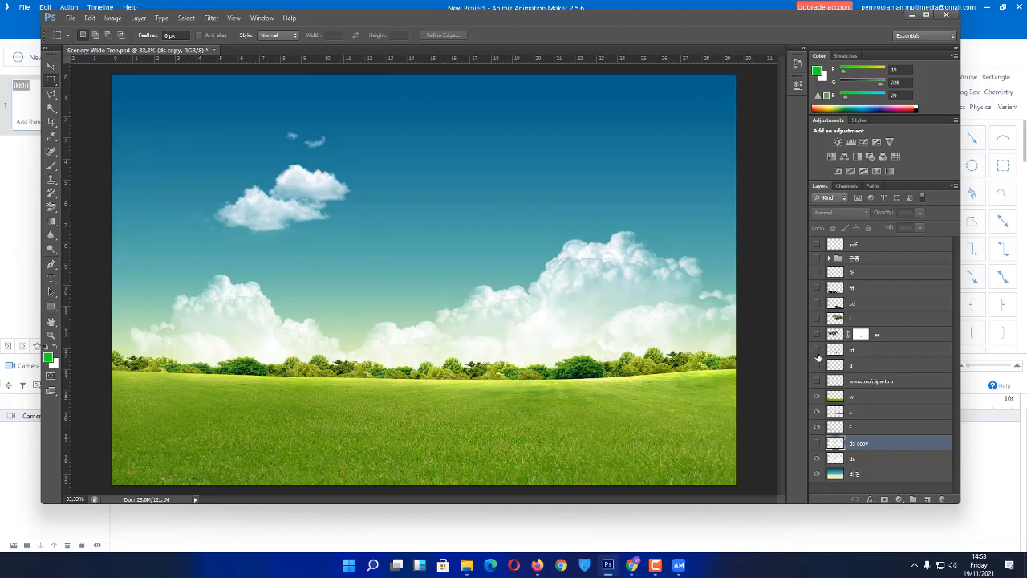
# Step: Toggle the cloud layer "ds" repeatedly to compare the sky with and without clouds, leaving the clouds shown
pyautogui.click(820, 459)
pyautogui.click(820, 460)
pyautogui.click(817, 458)
pyautogui.click(817, 427)
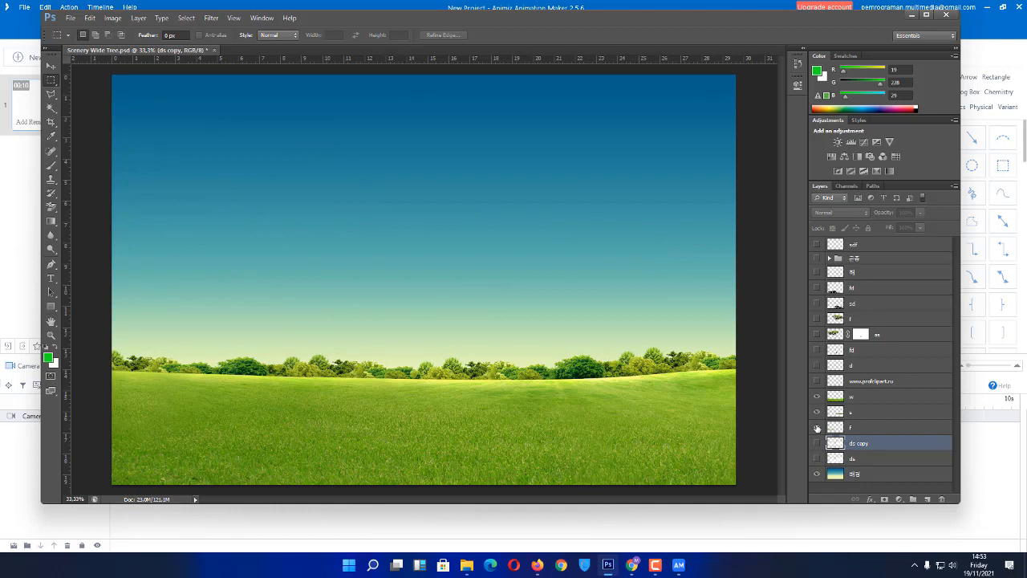
pyautogui.click(819, 459)
pyautogui.click(819, 459)
pyautogui.click(819, 459)
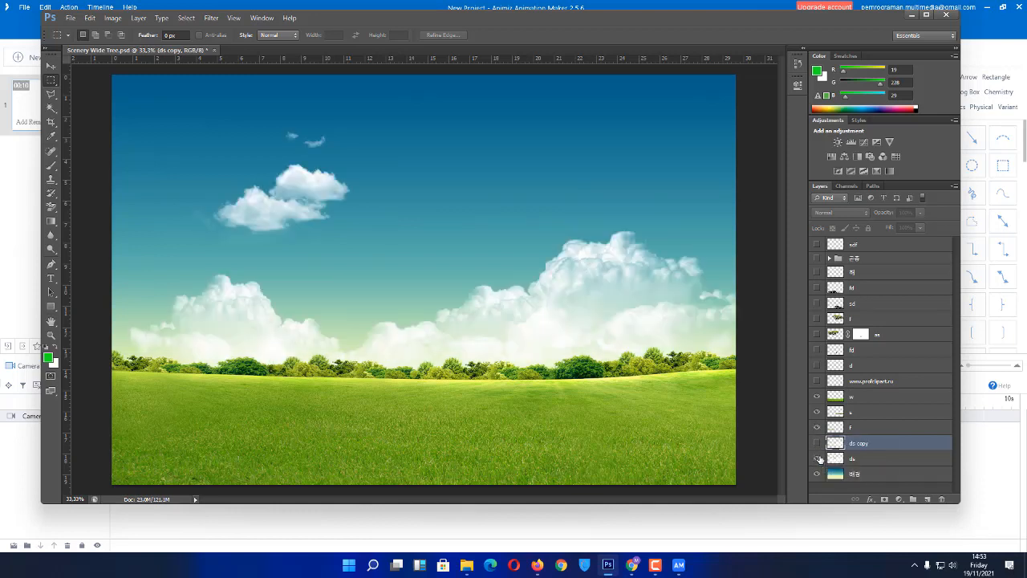
# Step: Toggle the bench layer "d" once more, and show the tree and tree shadow layers again
pyautogui.click(817, 366)
pyautogui.click(817, 366)
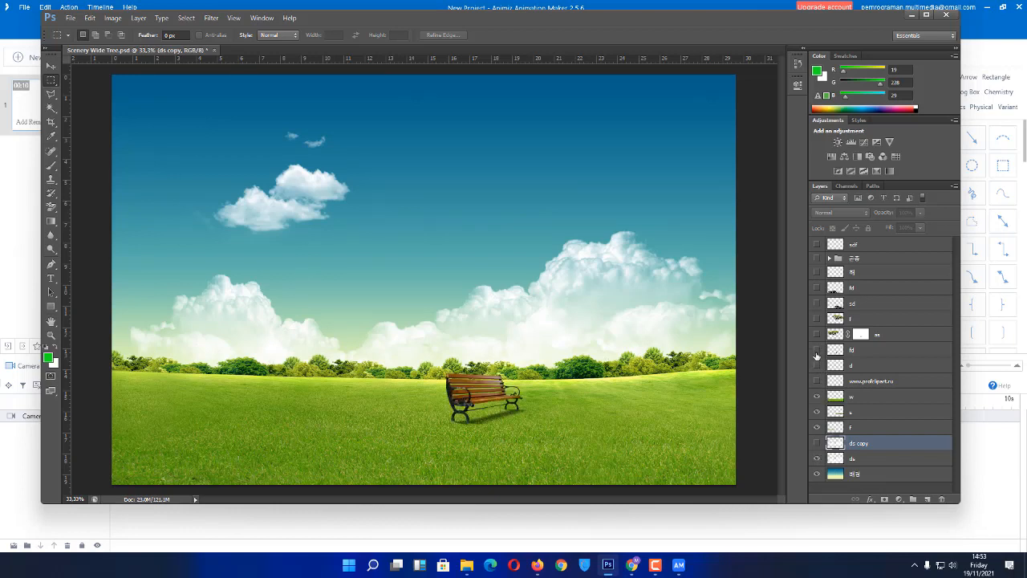
pyautogui.moveTo(817, 334); pyautogui.dragTo(813, 293)
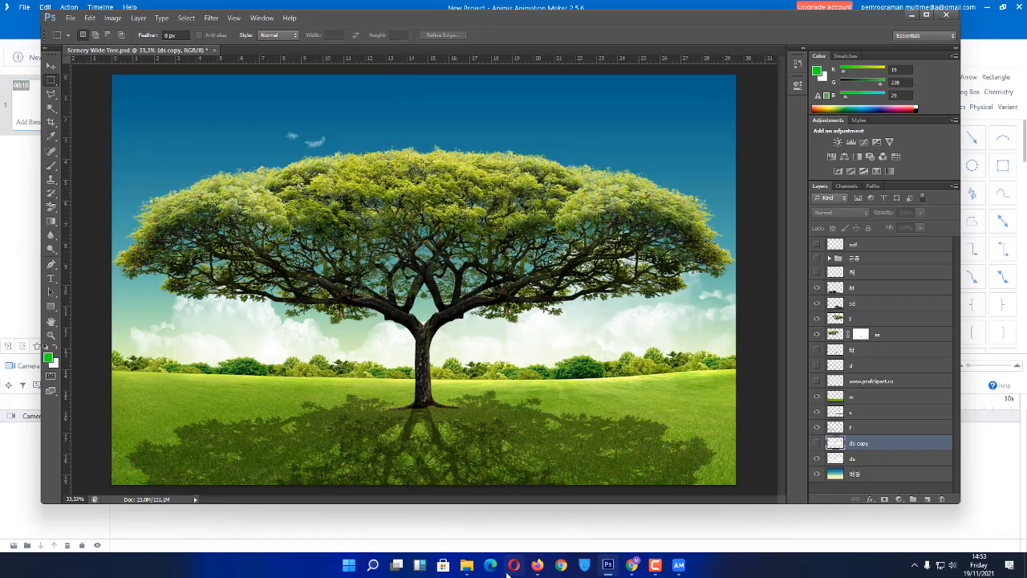
# Step: Open the Scenery Wide Tree folder in Pictures and review its exported PNG files for the clouds, background, bench and tree
pyautogui.click(466, 565)
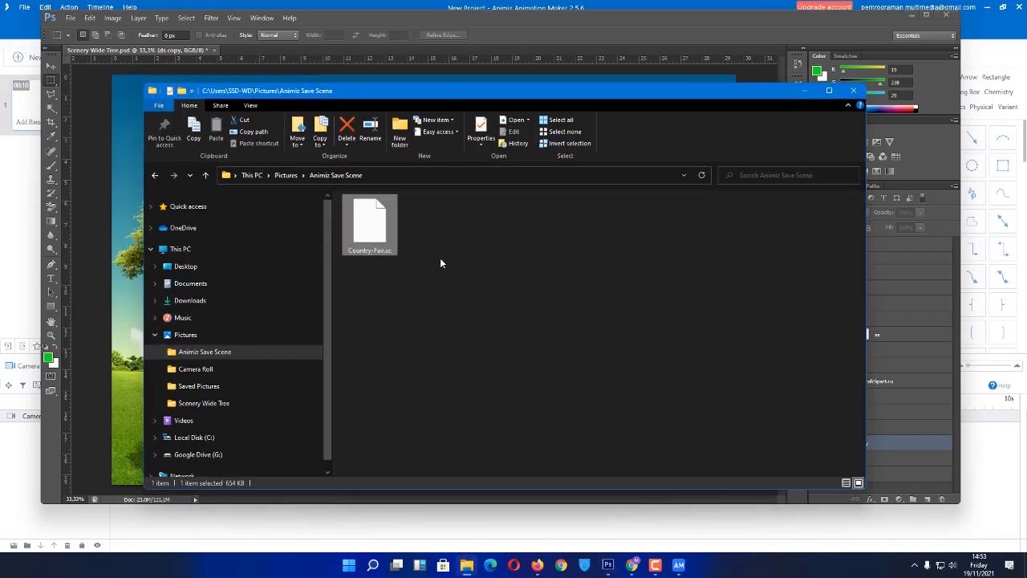
pyautogui.click(287, 176)
pyautogui.doubleClick(543, 228)
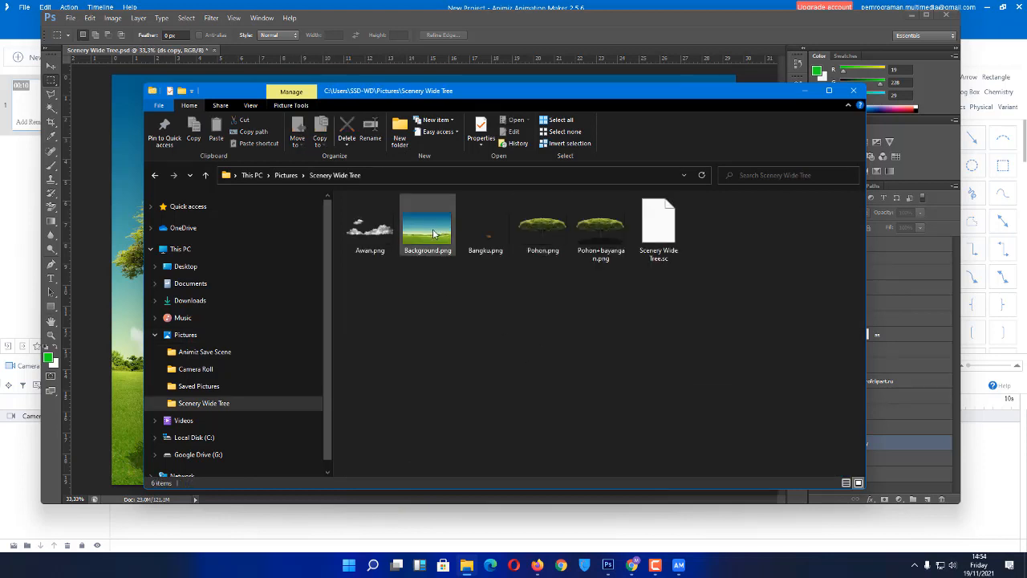
pyautogui.click(433, 233)
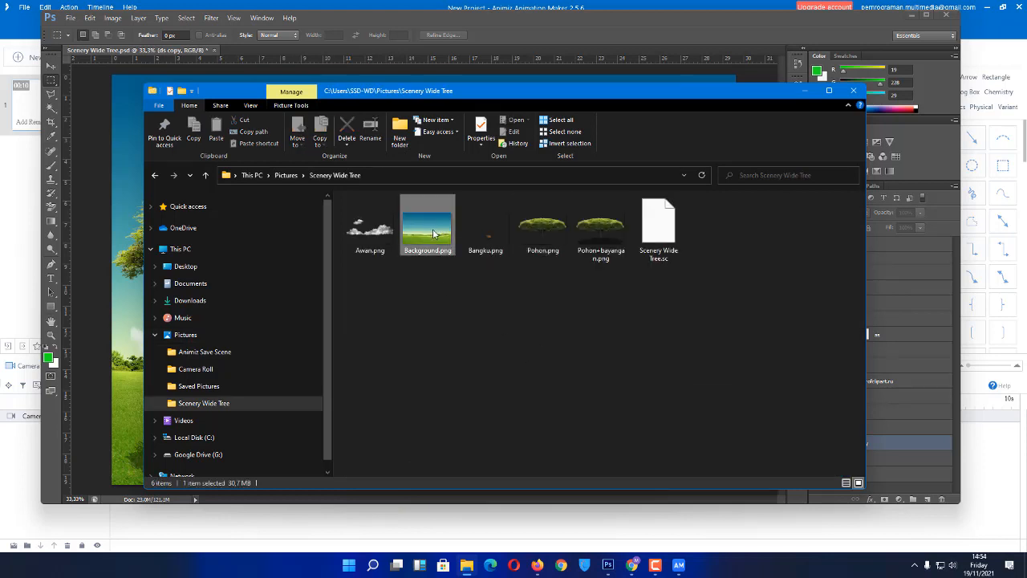
pyautogui.click(385, 237)
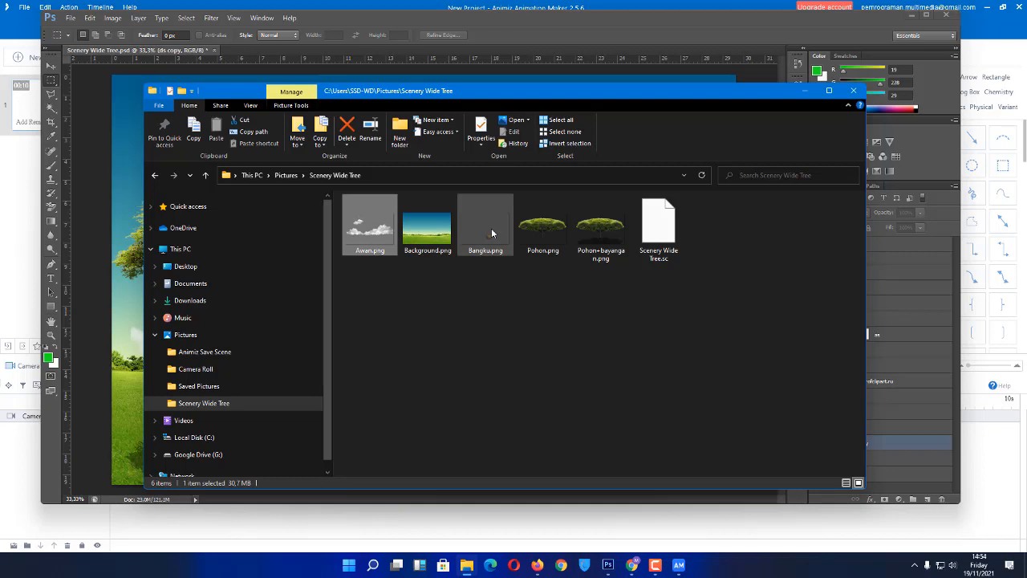
pyautogui.click(497, 241)
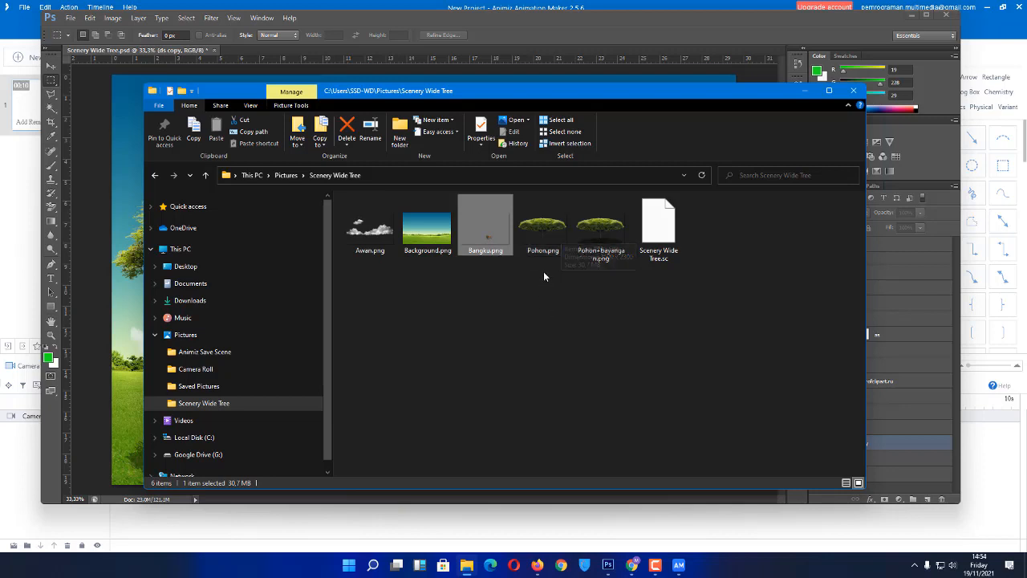
pyautogui.click(539, 231)
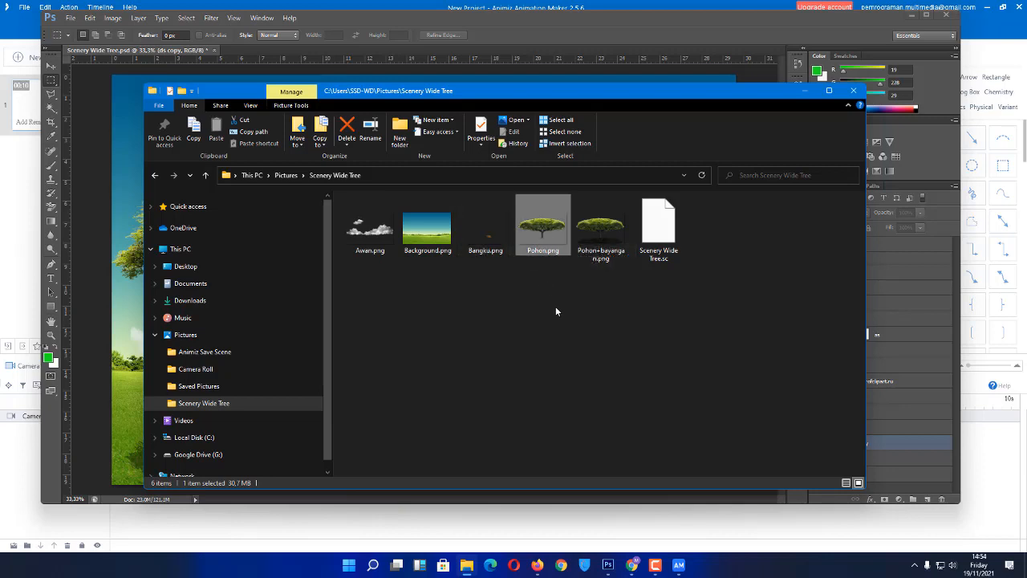
pyautogui.click(600, 238)
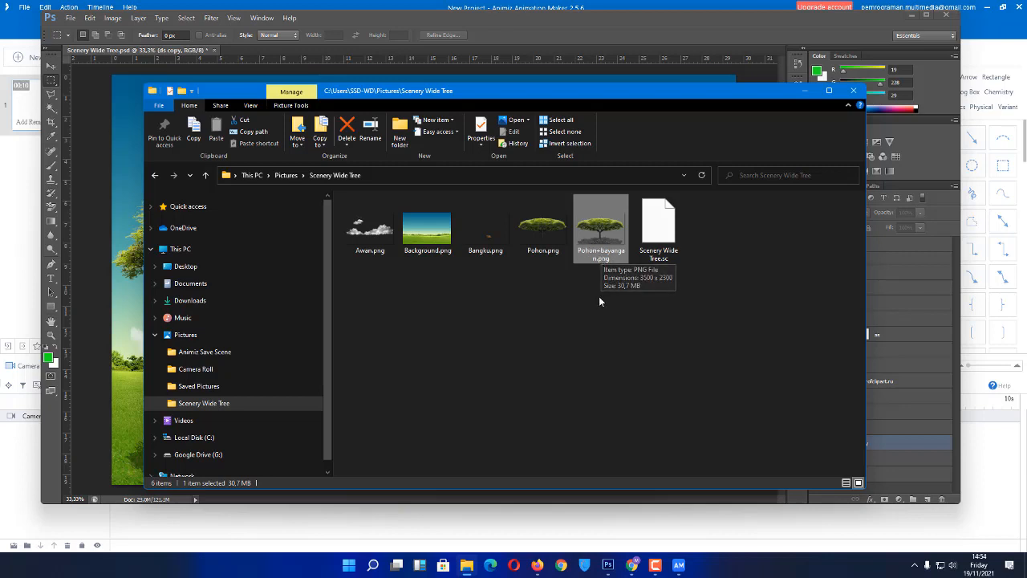
pyautogui.moveTo(605, 315); pyautogui.dragTo(377, 235)
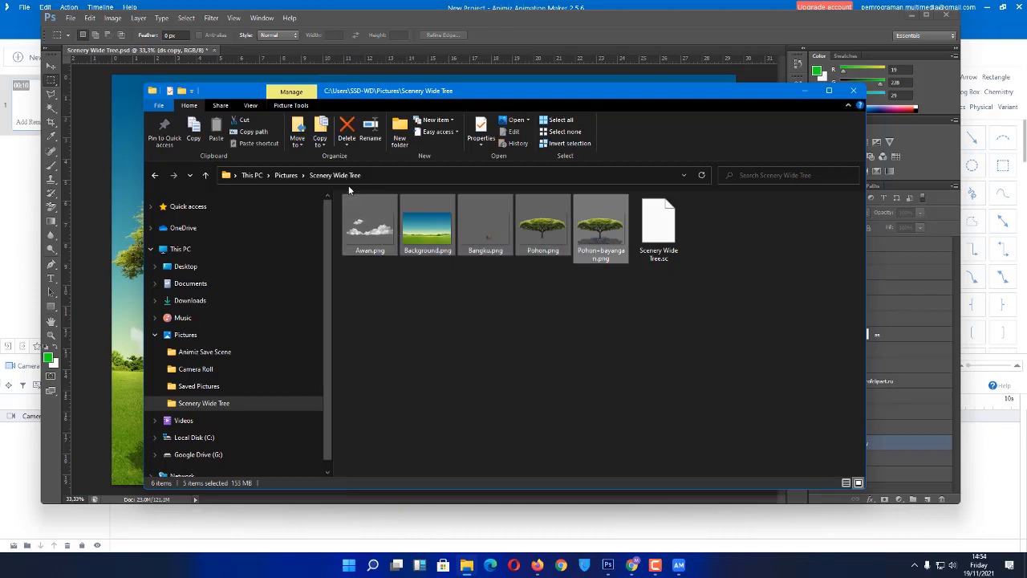
# Step: Copy Scenery Wide Tree.psd from the Pictures folder into the Scenery Wide Tree folder
pyautogui.click(286, 177)
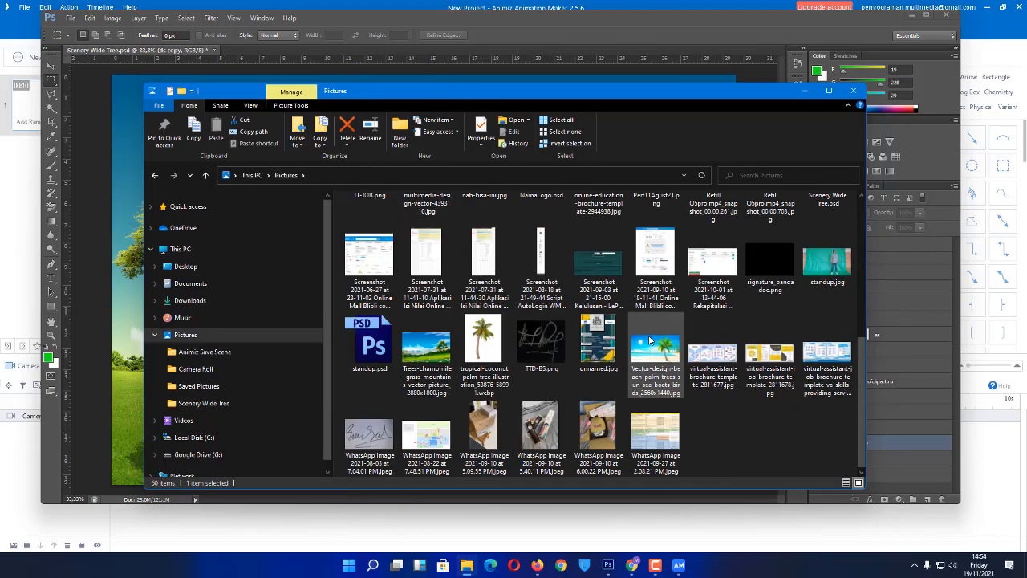
pyautogui.scroll(2, 650, 340)
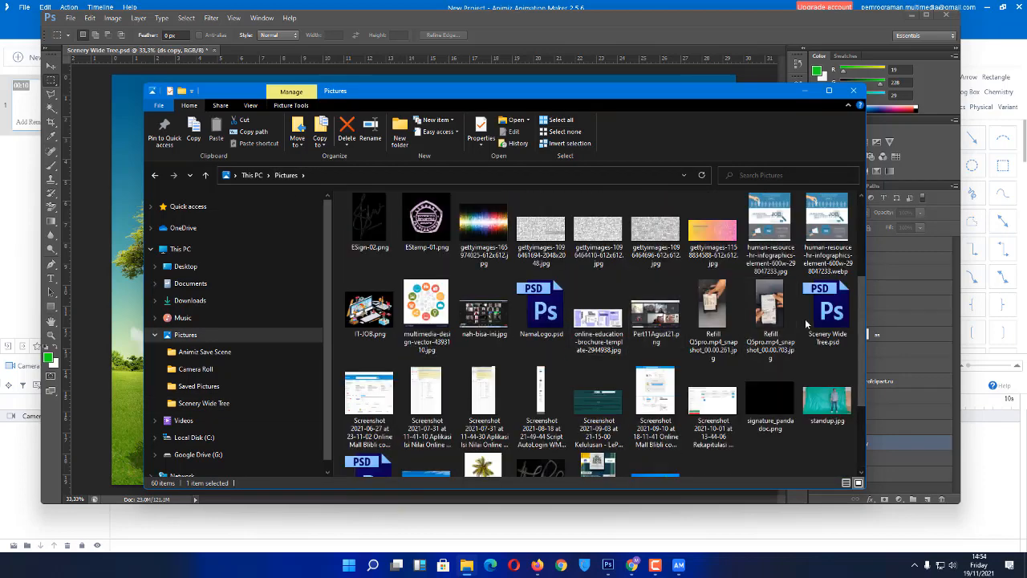
pyautogui.click(826, 309)
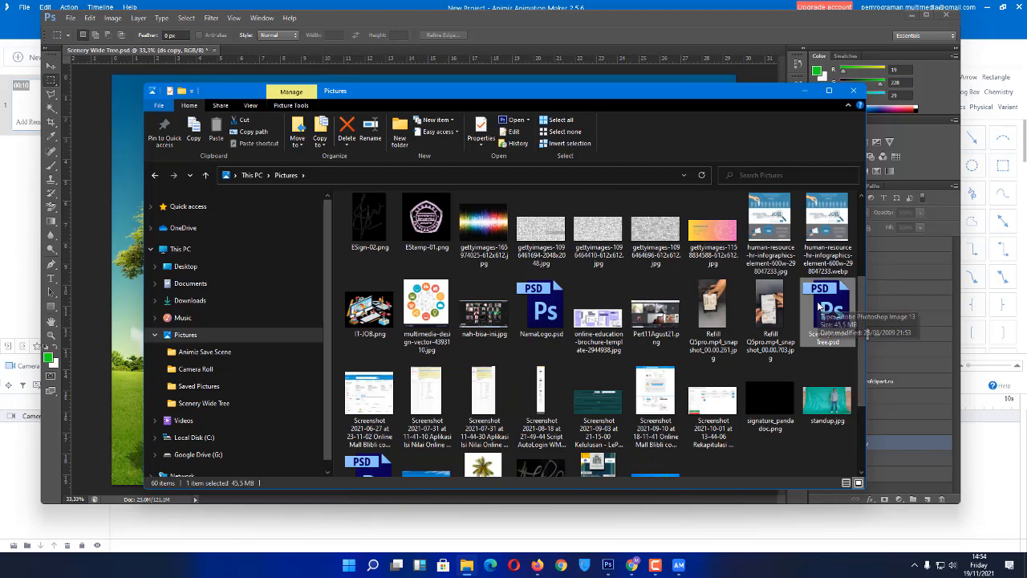
pyautogui.scroll(3, 551, 275)
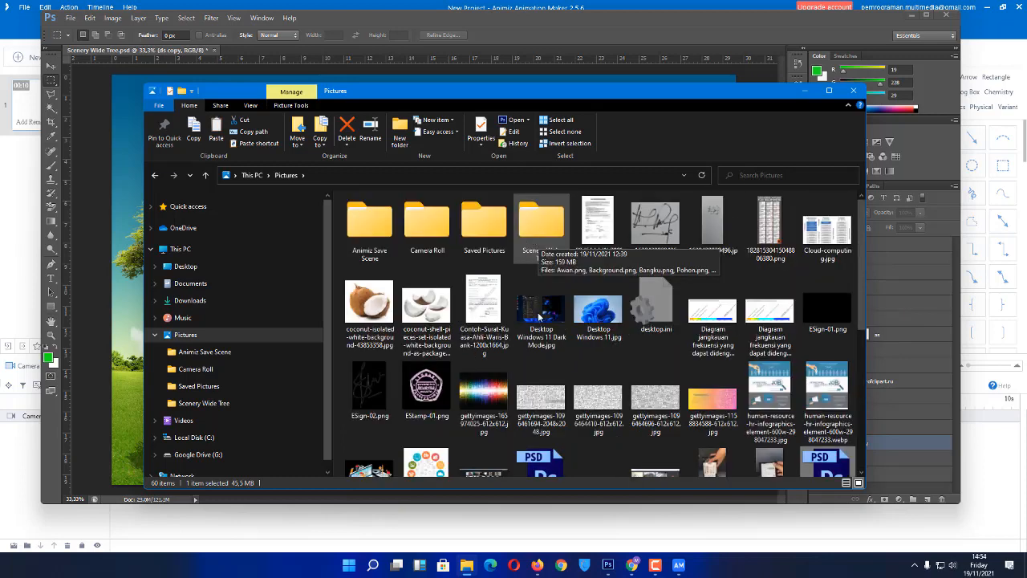
pyautogui.doubleClick(541, 225)
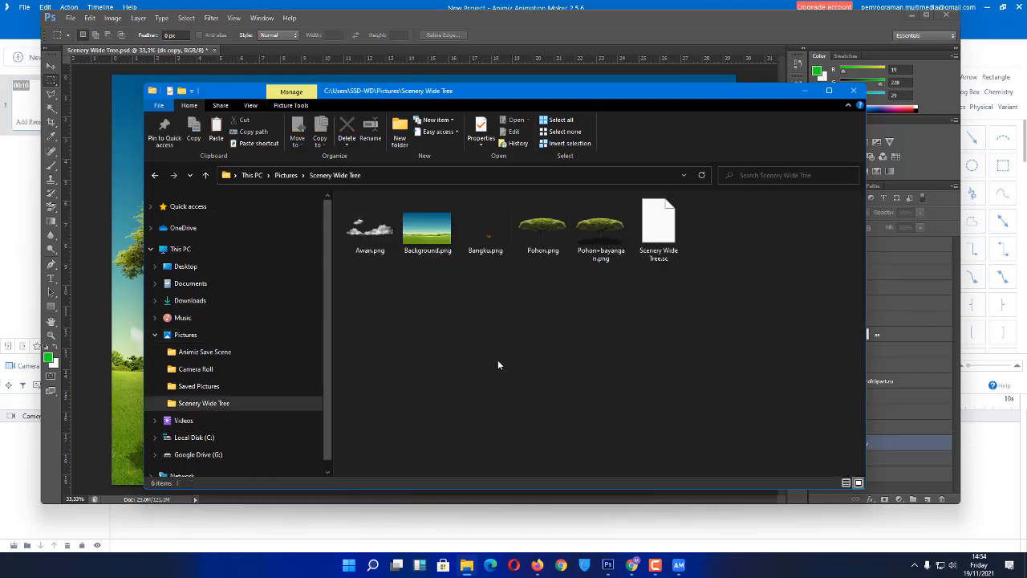
pyautogui.hotkey('ctrl', 'v')
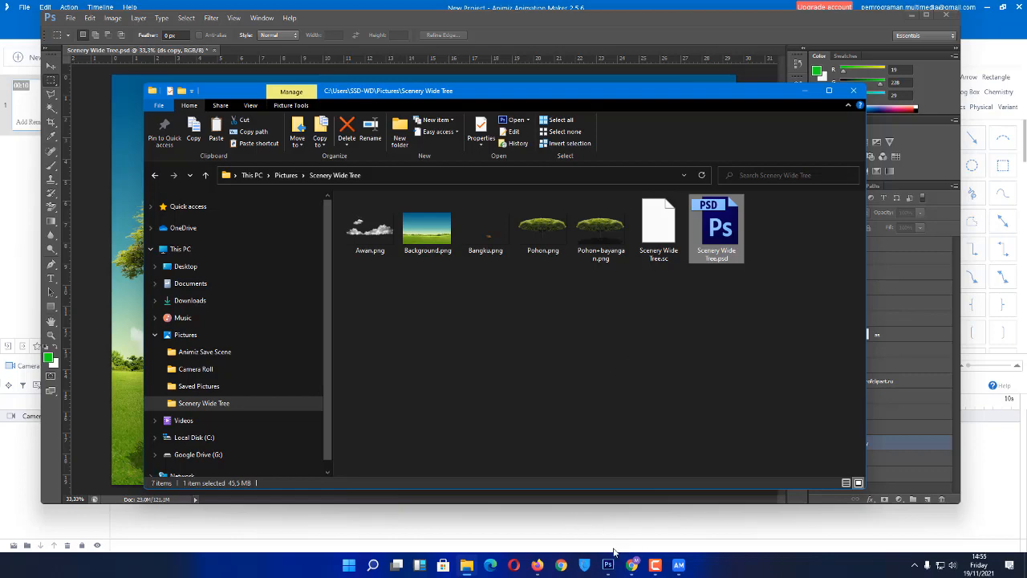
# Step: Close the open artwork in Photoshop without saving, and open Scenery Wide Tree.psd from the Scenery Wide Tree folder there
pyautogui.click(607, 565)
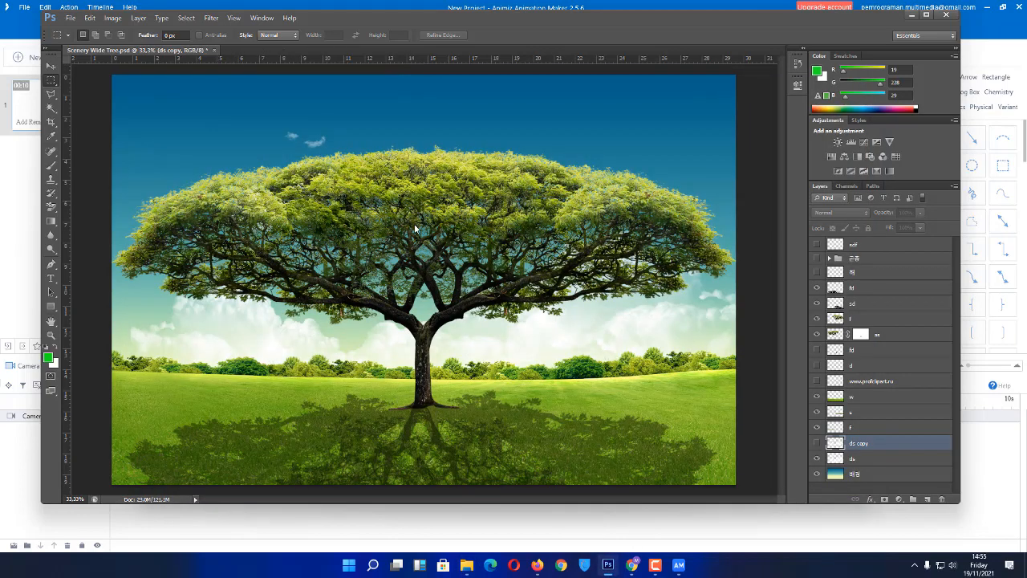
pyautogui.hotkey('ctrl', 'w')
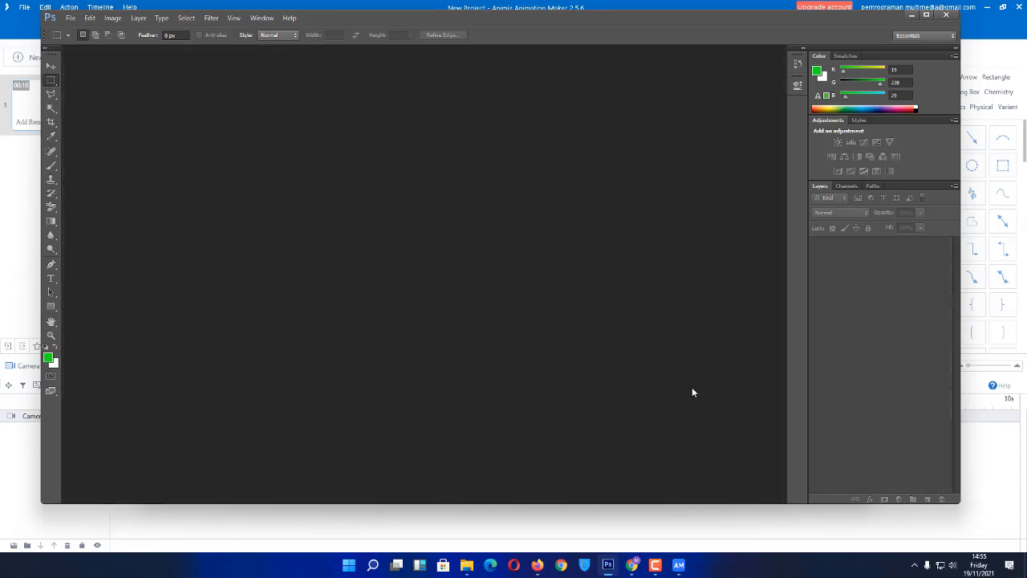
pyautogui.moveTo(679, 567)
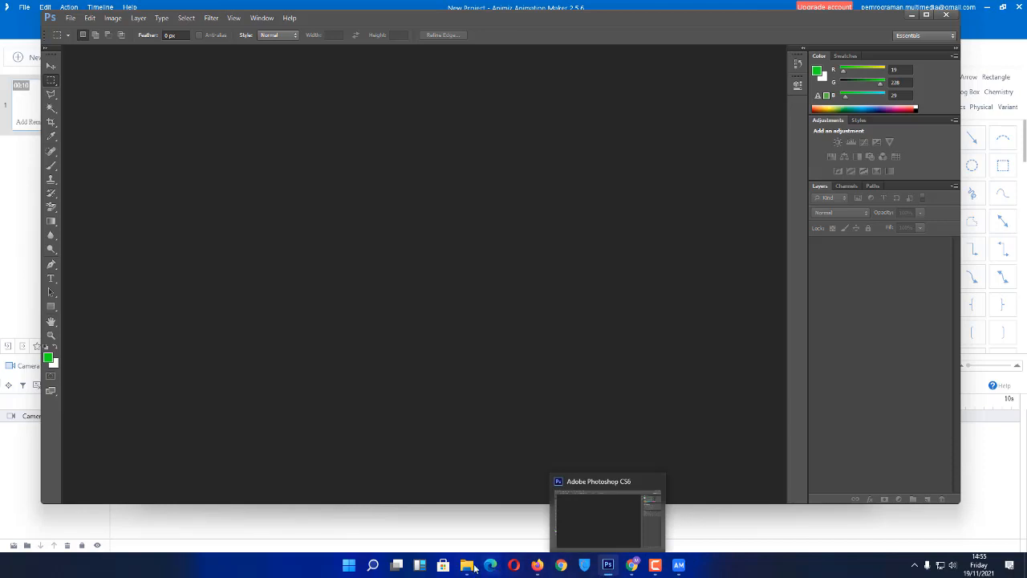
pyautogui.moveTo(474, 568)
pyautogui.click(472, 527)
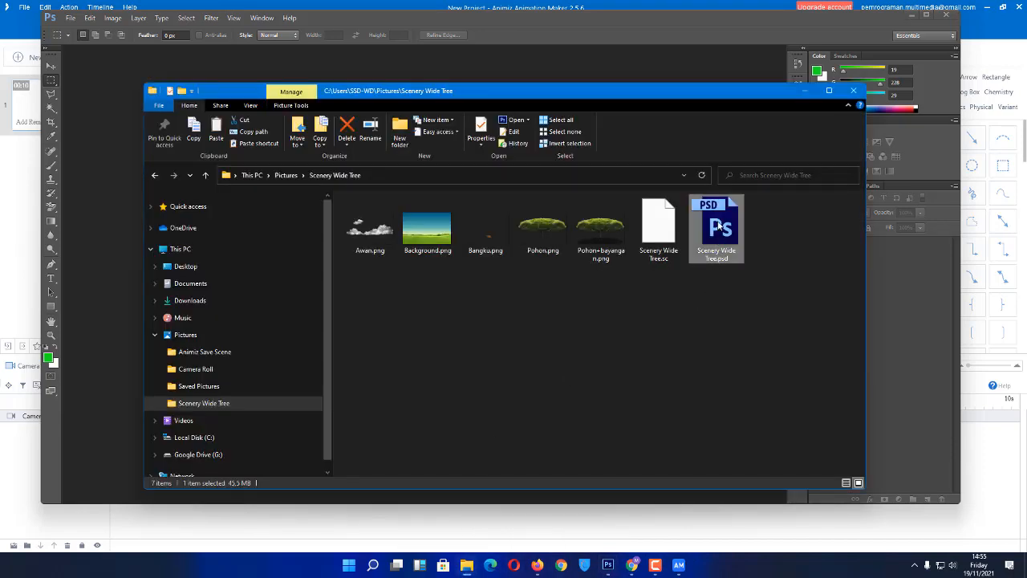
pyautogui.moveTo(720, 227); pyautogui.dragTo(101, 281)
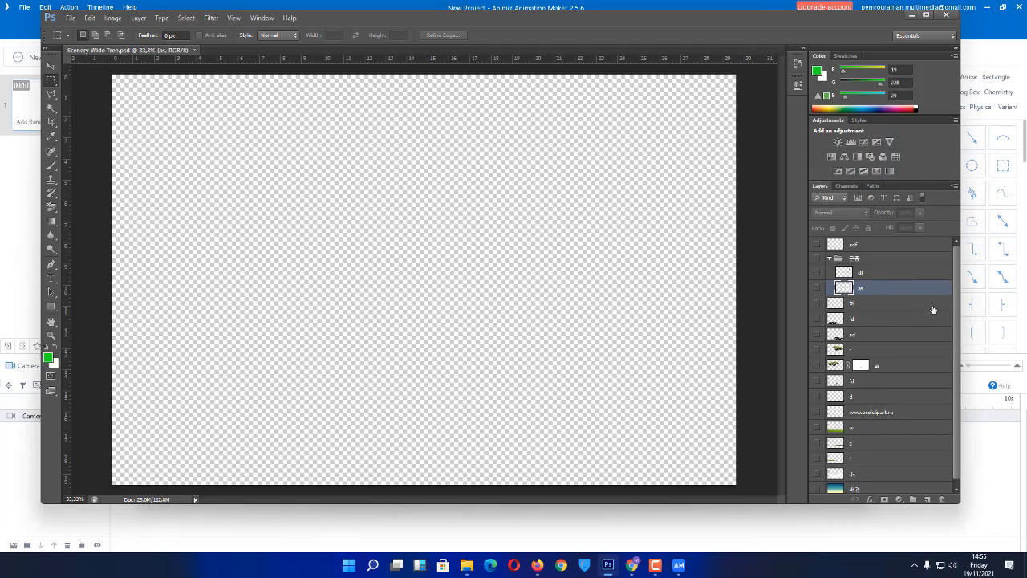
# Step: Show every layer of Scenery Wide Tree.psd, from the top sparkle layer down to the sky background
pyautogui.click(817, 245)
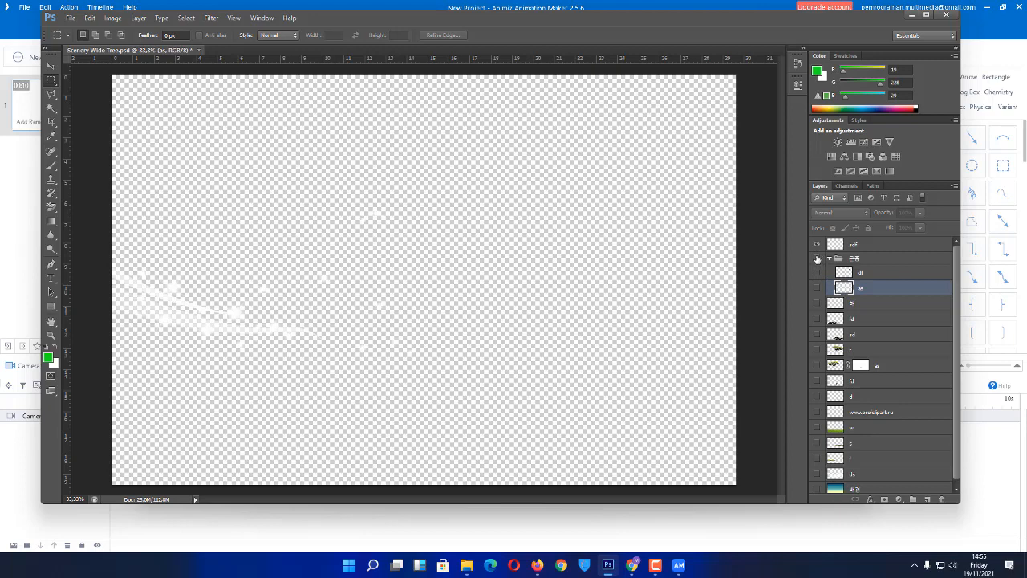
pyautogui.moveTo(817, 258); pyautogui.dragTo(823, 504)
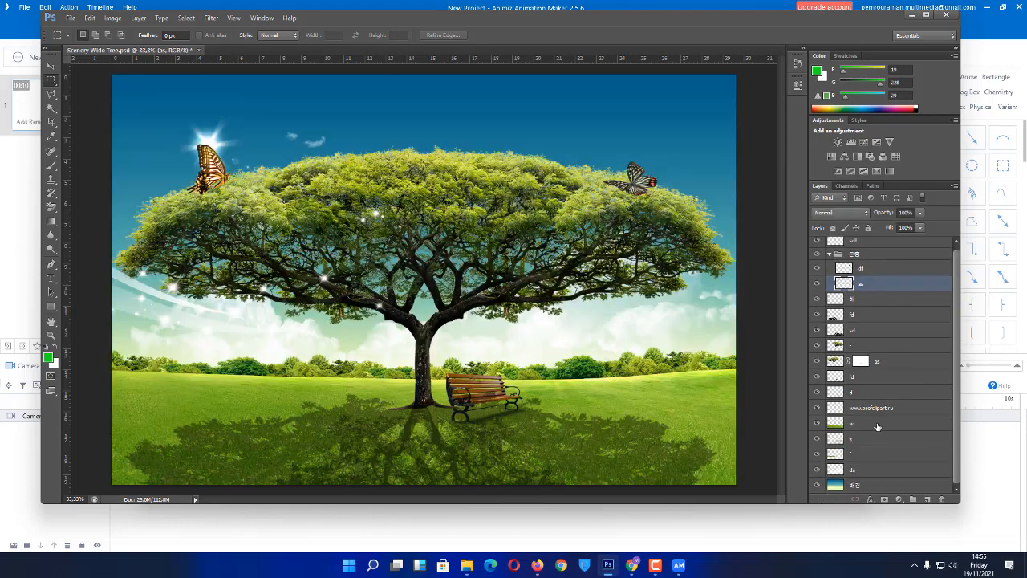
pyautogui.scroll(2, 888, 426)
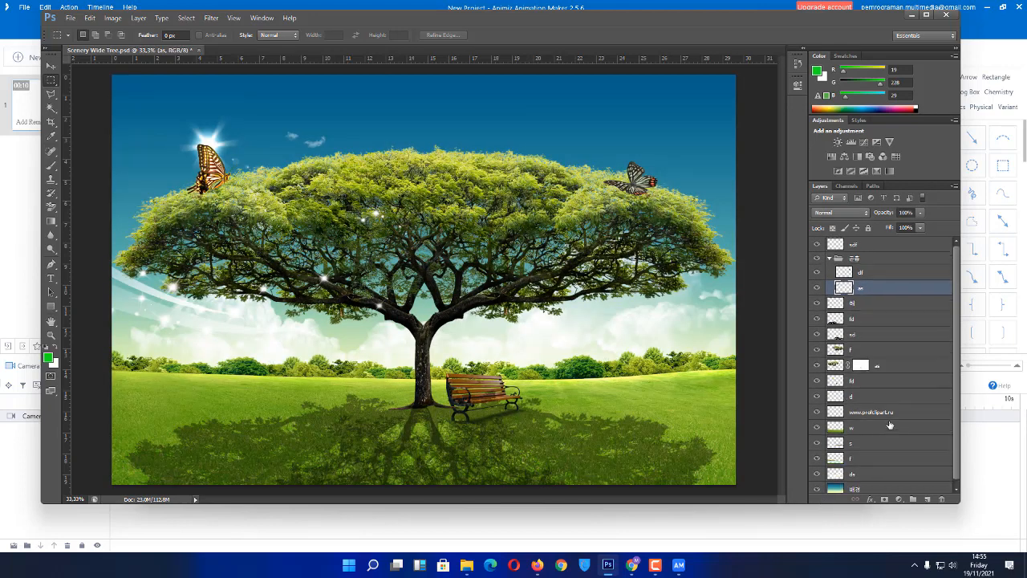
# Step: Hide the sparkle layer, the butterfly group and the sun glare layer, and collapse the butterfly group
pyautogui.click(818, 245)
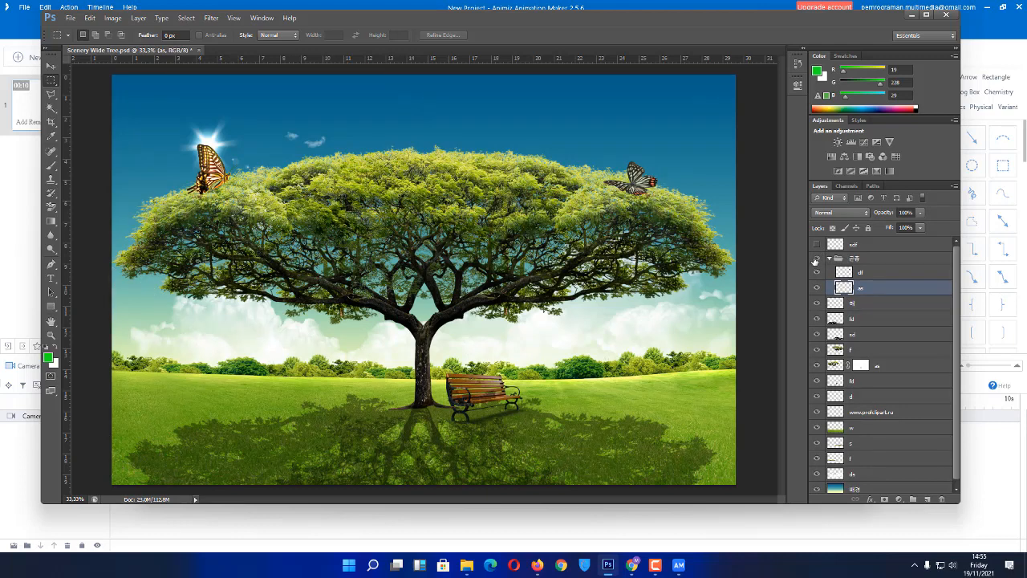
pyautogui.click(817, 258)
pyautogui.click(817, 274)
pyautogui.click(817, 258)
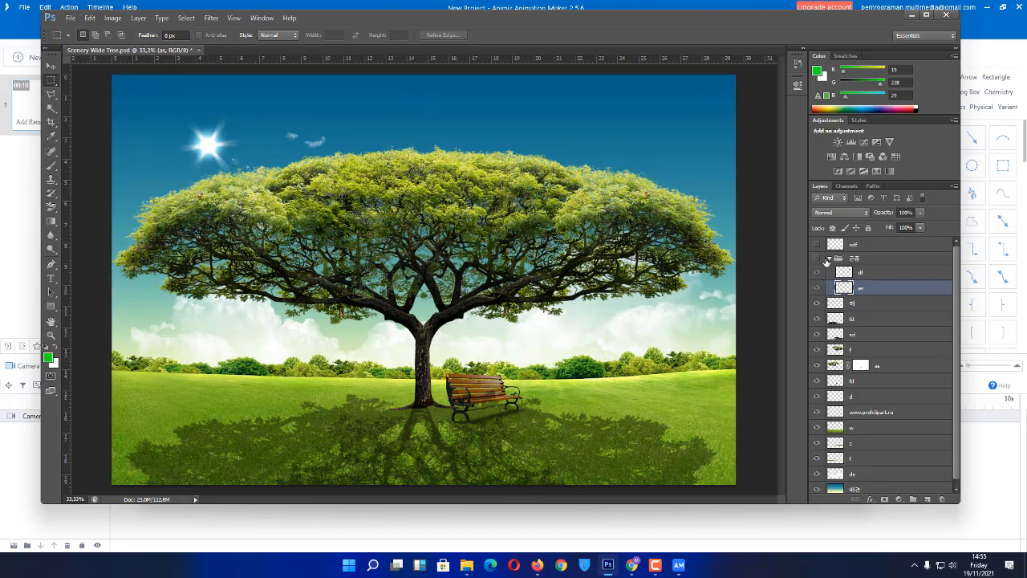
pyautogui.click(833, 258)
pyautogui.click(829, 258)
pyautogui.click(817, 273)
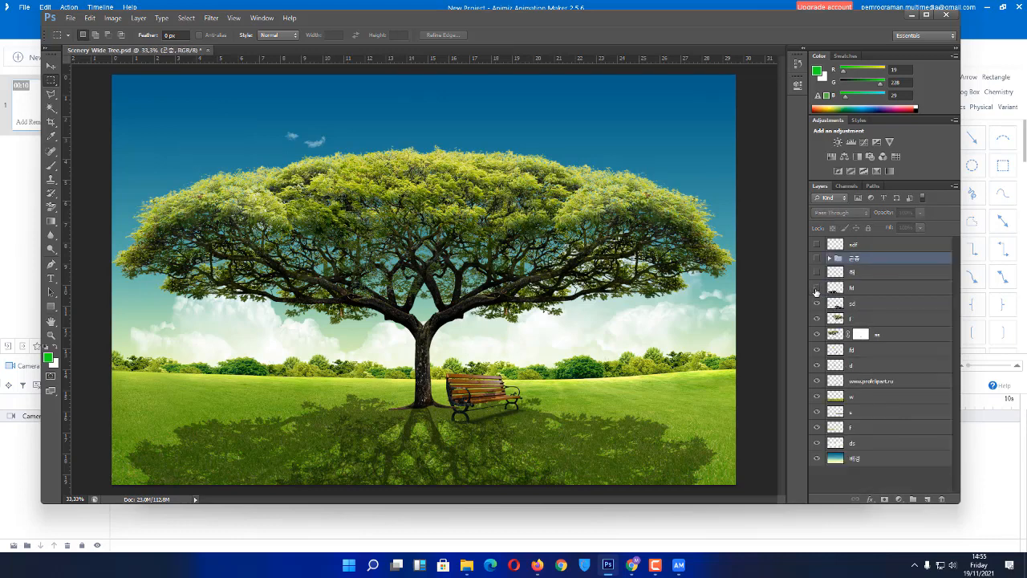
# Step: Delete the hidden sparkle layer, butterfly group and sun glare layer, keeping the tree shadow layer visible
pyautogui.click(817, 288)
pyautogui.click(817, 289)
pyautogui.click(889, 272)
pyautogui.keyDown('shift'); pyautogui.click(889, 243); pyautogui.keyUp('shift')
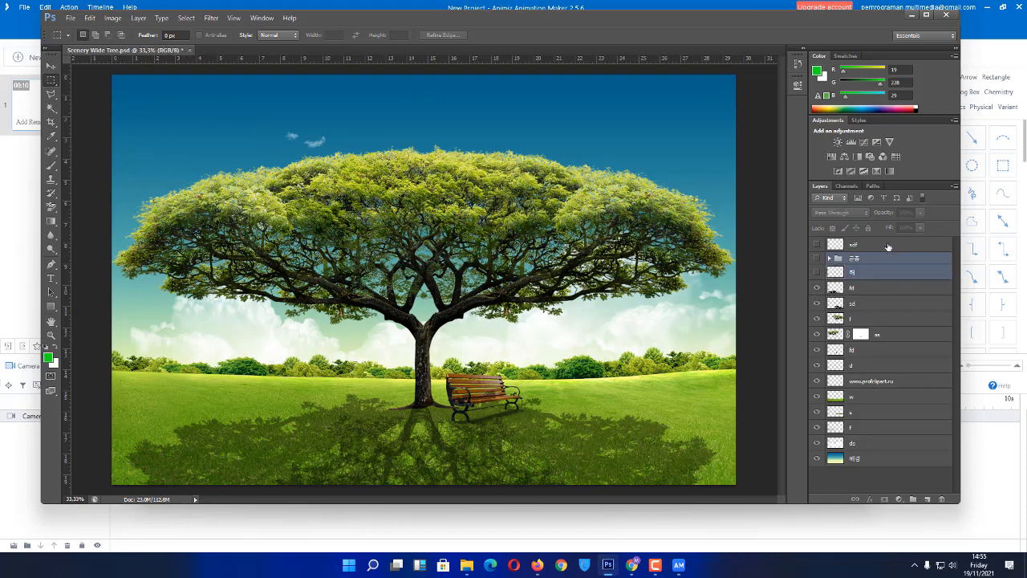
pyautogui.press('Delete')
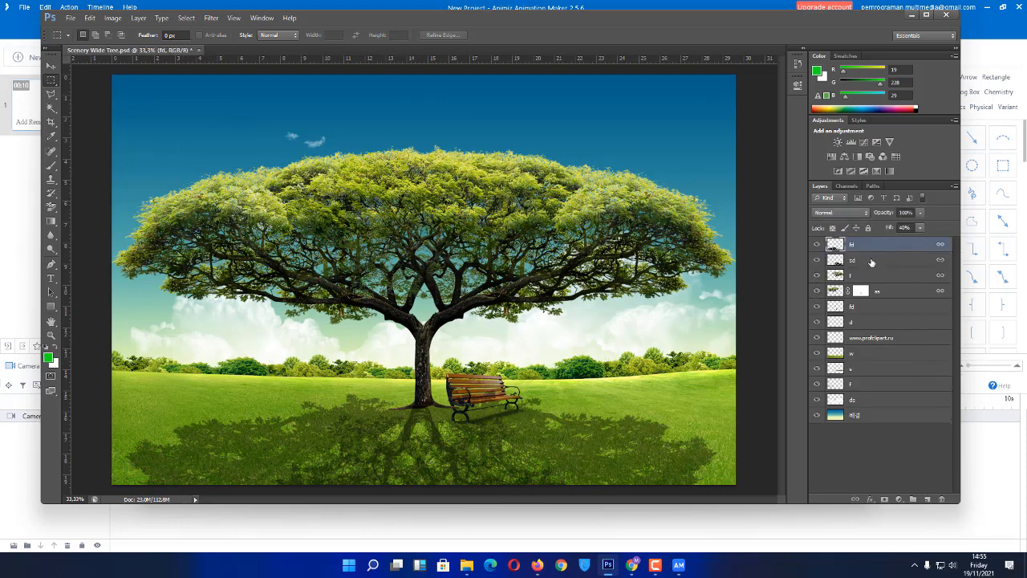
# Step: Check the second tree shadow layer "sd" by toggling it, and merge both tree shadow layers into one
pyautogui.click(816, 260)
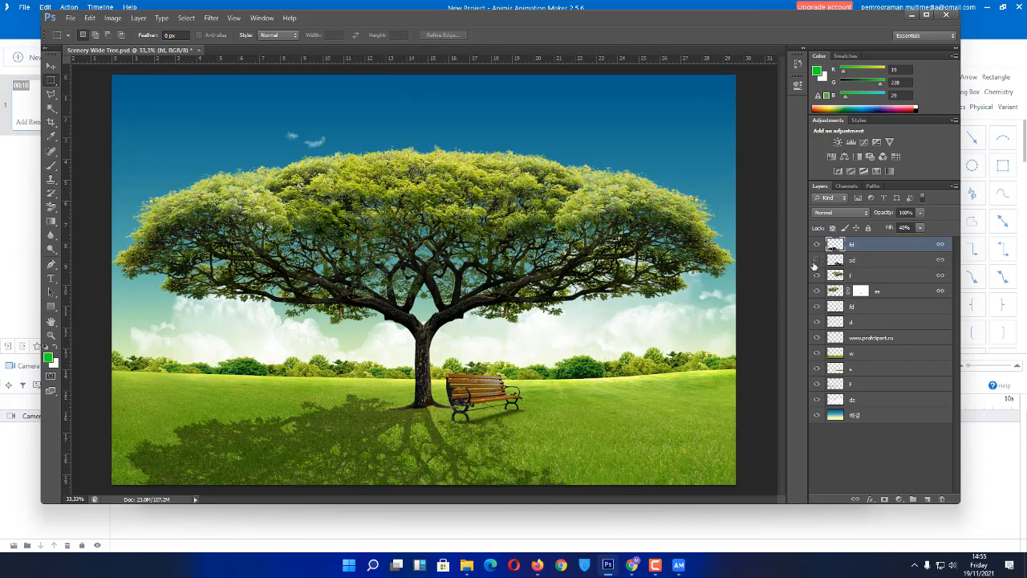
pyautogui.click(816, 262)
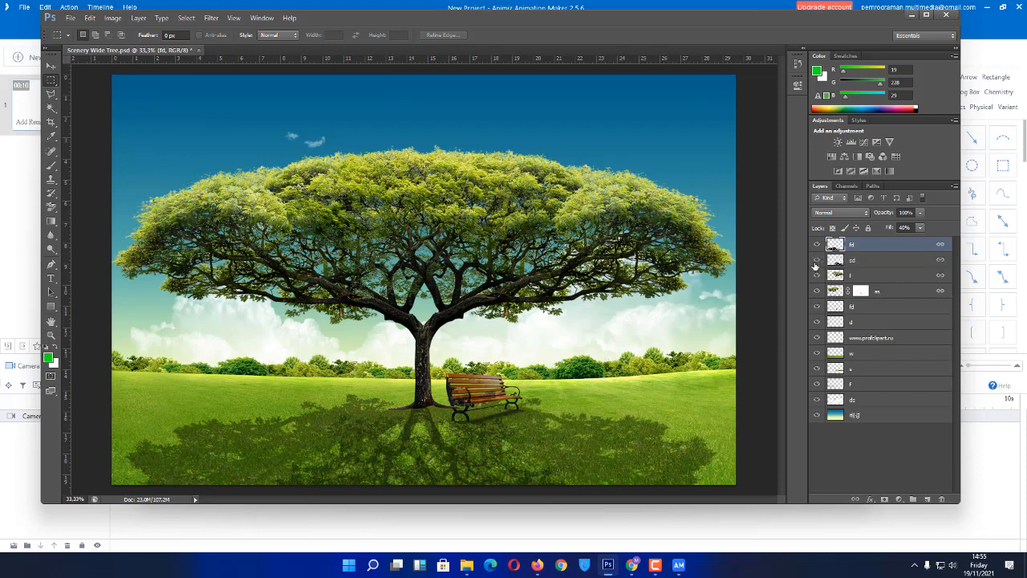
pyautogui.keyDown('shift'); pyautogui.click(869, 261); pyautogui.keyUp('shift')
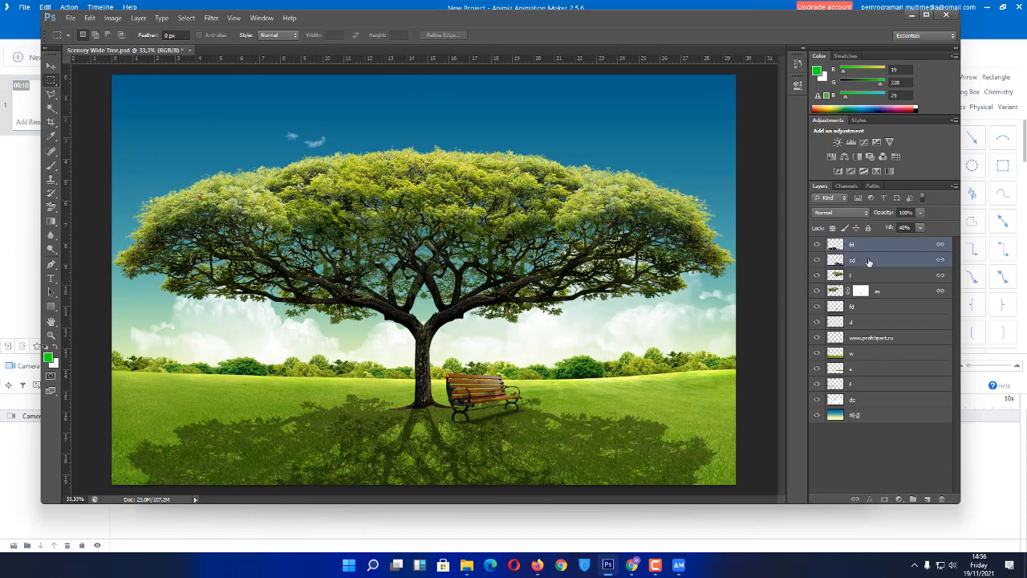
pyautogui.rightClick(877, 276)
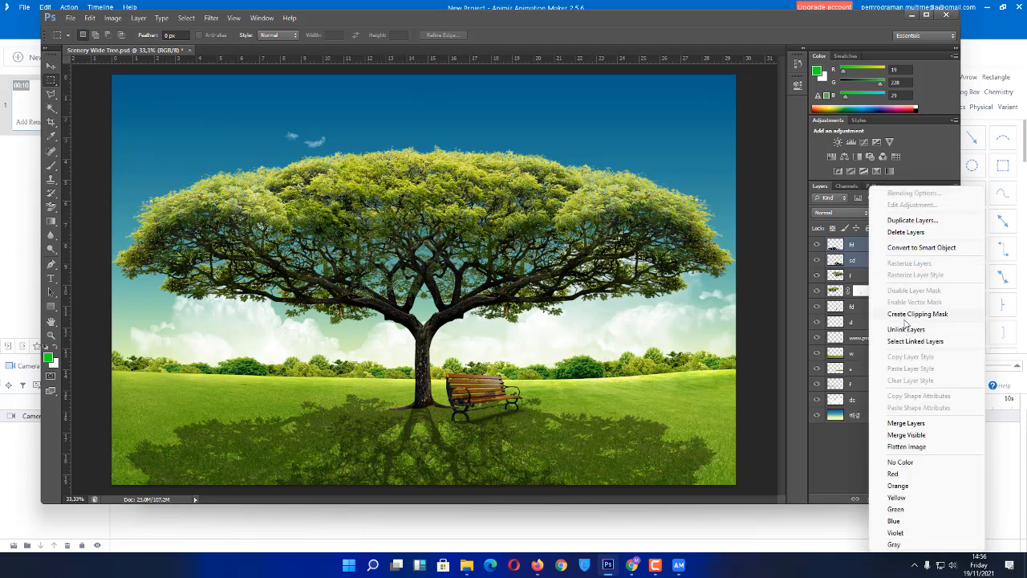
pyautogui.click(898, 424)
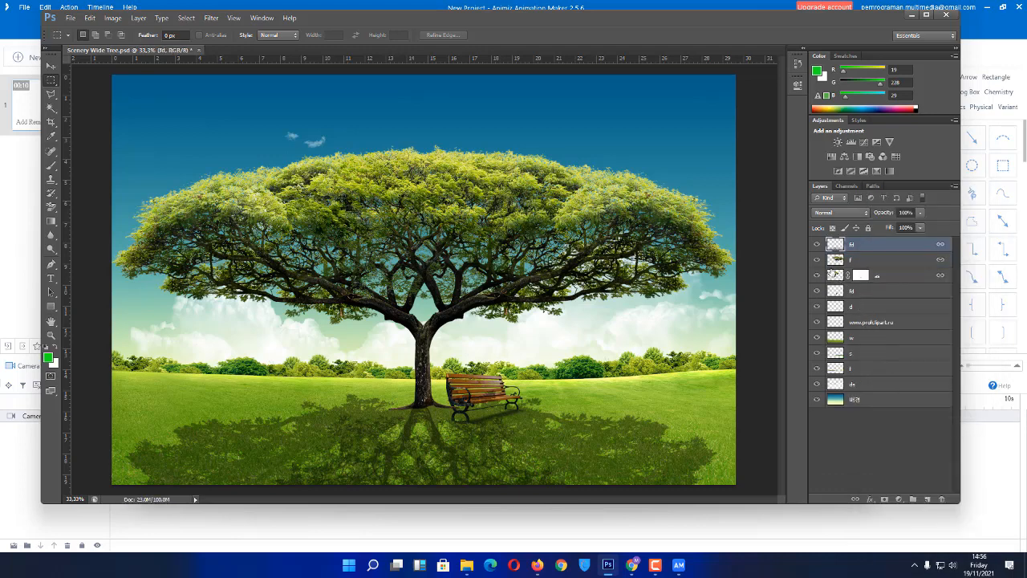
# Step: Hide the merged tree shadow layer, check the two tree halves, and merge them into a single layer
pyautogui.click(817, 244)
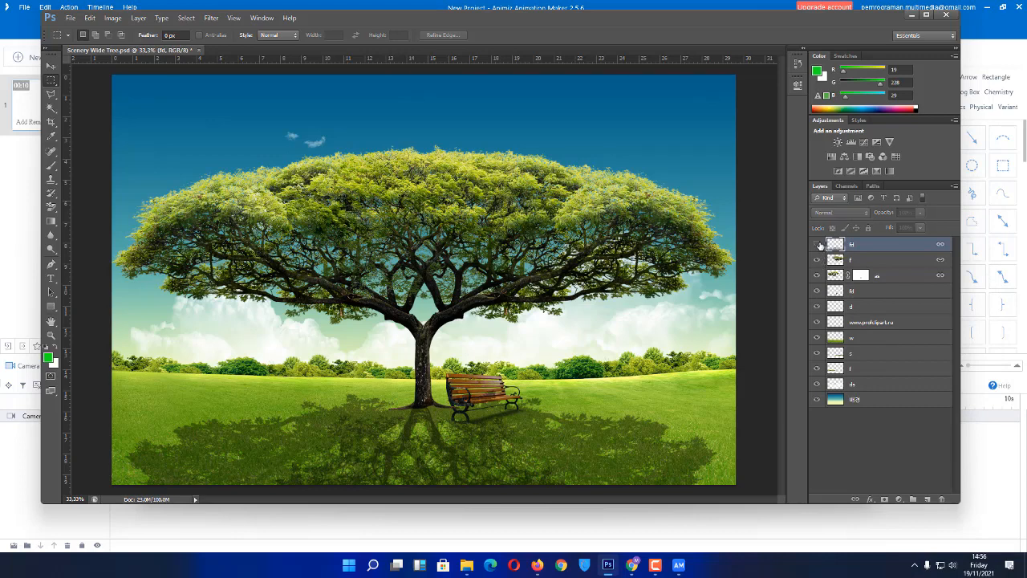
pyautogui.click(817, 260)
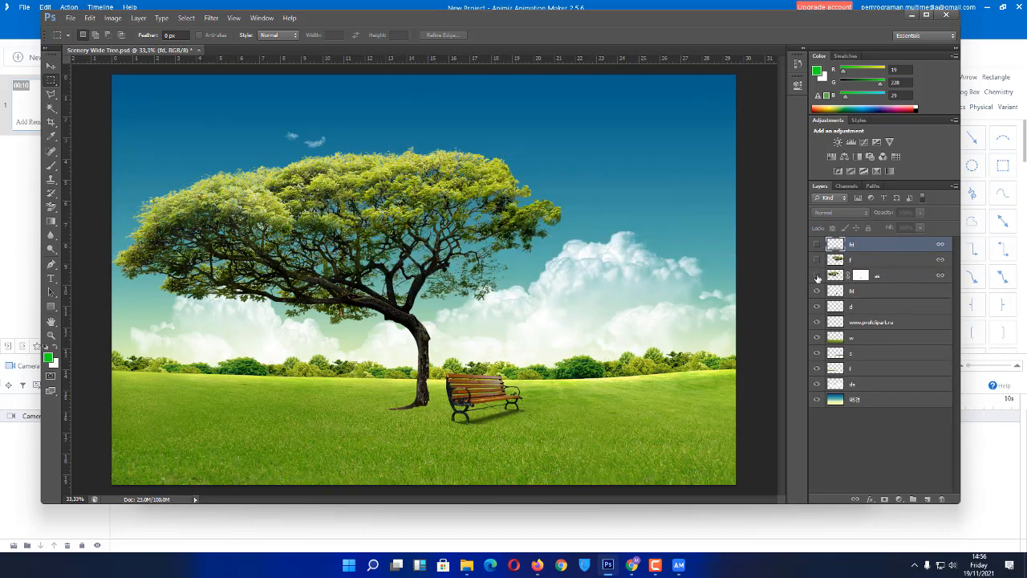
pyautogui.click(817, 276)
pyautogui.click(817, 276)
pyautogui.click(817, 260)
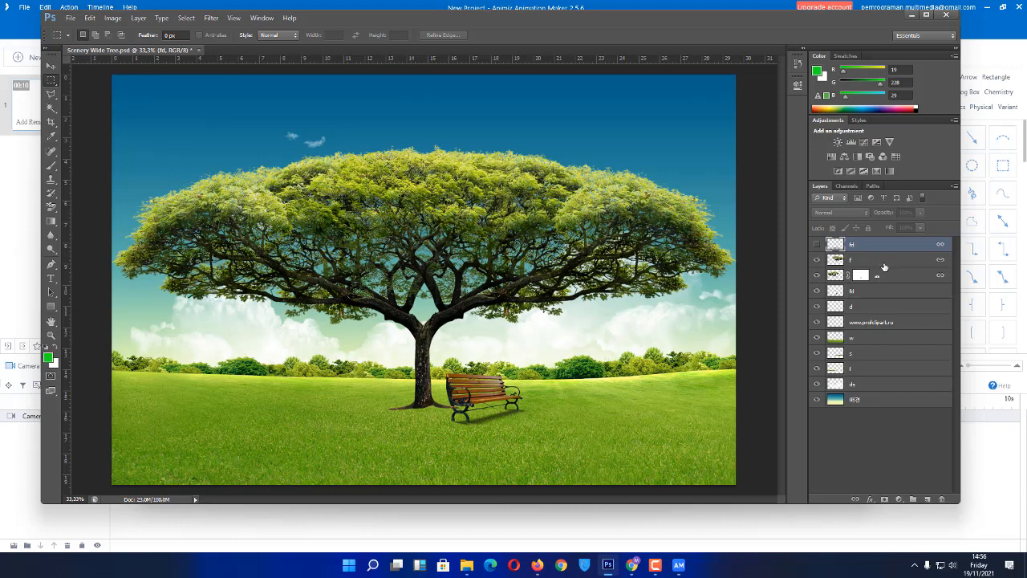
pyautogui.click(884, 265)
pyautogui.keyDown('shift'); pyautogui.click(884, 275); pyautogui.keyUp('shift')
pyautogui.rightClick(884, 275)
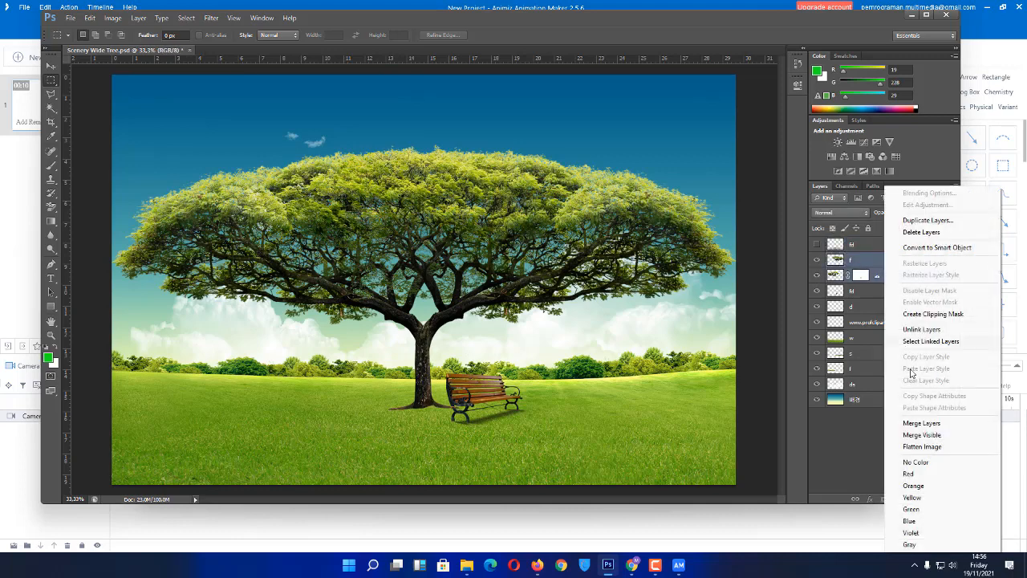
pyautogui.click(934, 426)
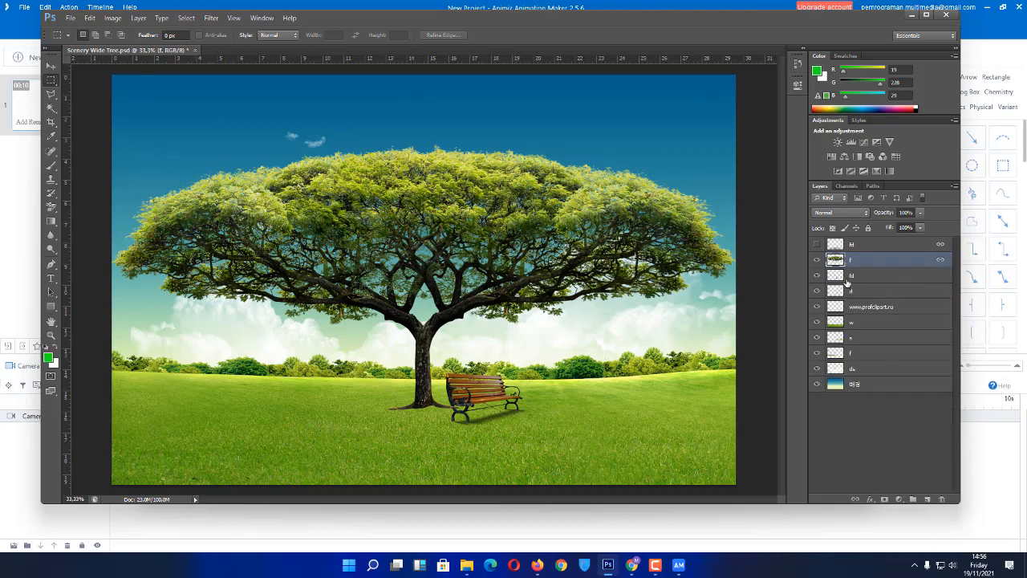
# Step: Hide the merged tree layer, and merge the bench layer with its shadow layer "d"
pyautogui.click(816, 259)
pyautogui.click(818, 275)
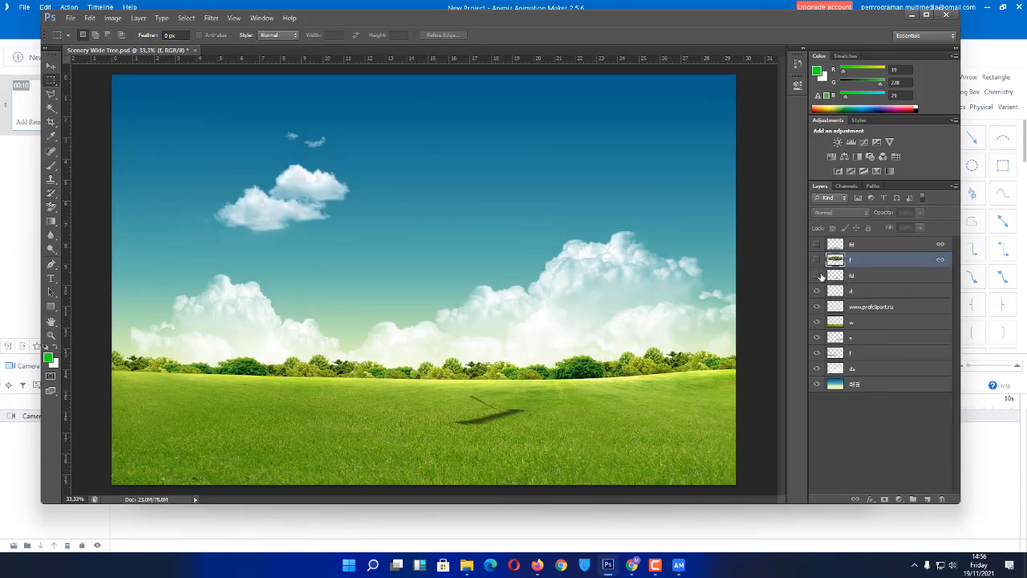
pyautogui.click(818, 275)
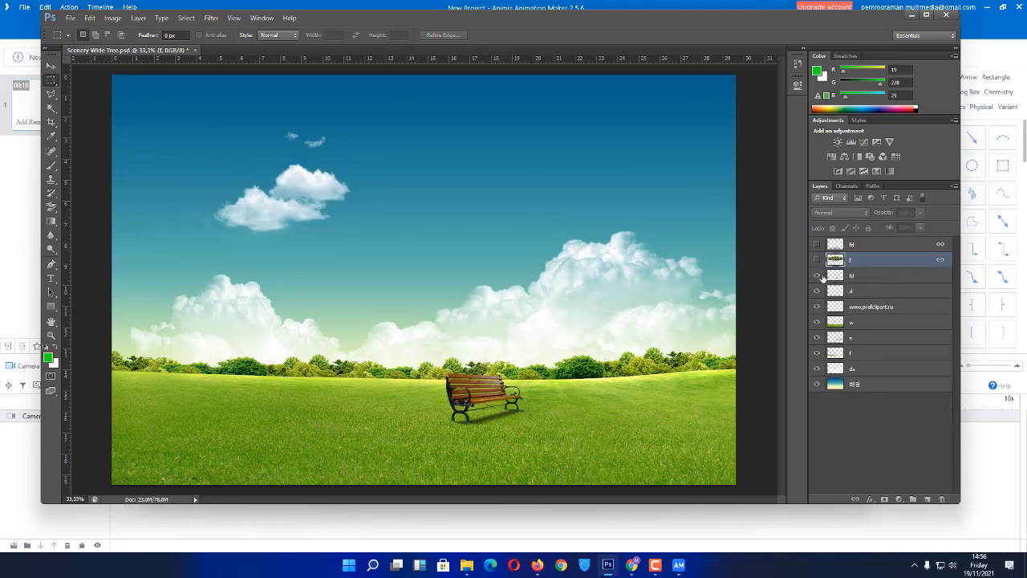
pyautogui.click(818, 291)
pyautogui.click(818, 290)
pyautogui.click(867, 277)
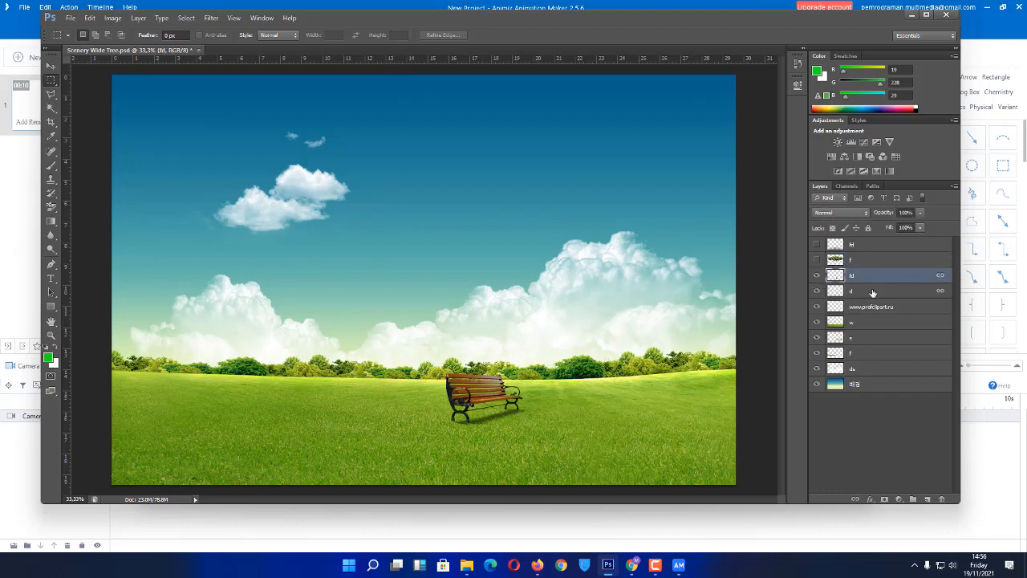
pyautogui.keyDown('ctrl'); pyautogui.click(872, 291); pyautogui.keyUp('ctrl')
pyautogui.rightClick(872, 291)
pyautogui.click(906, 423)
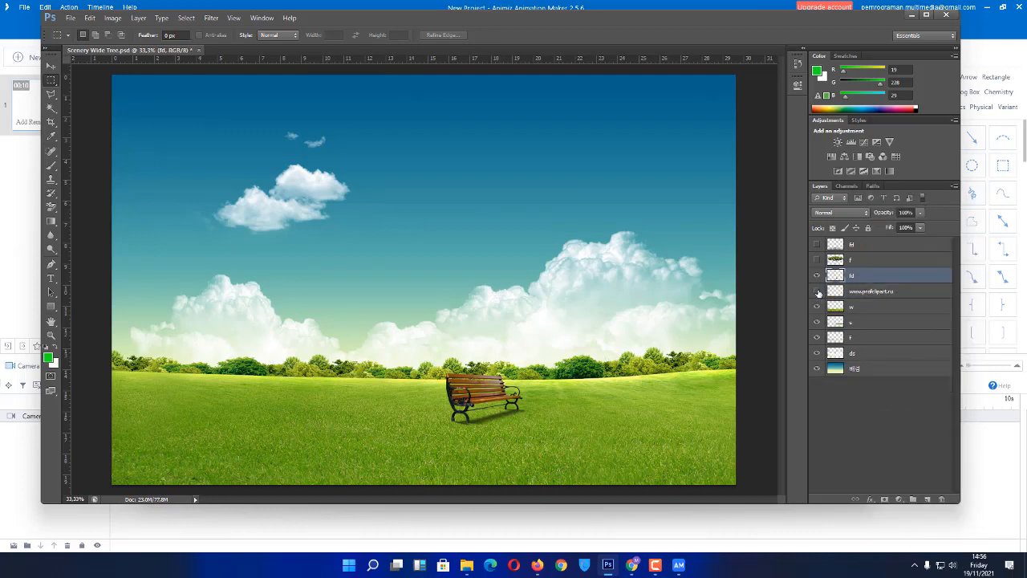
pyautogui.click(895, 293)
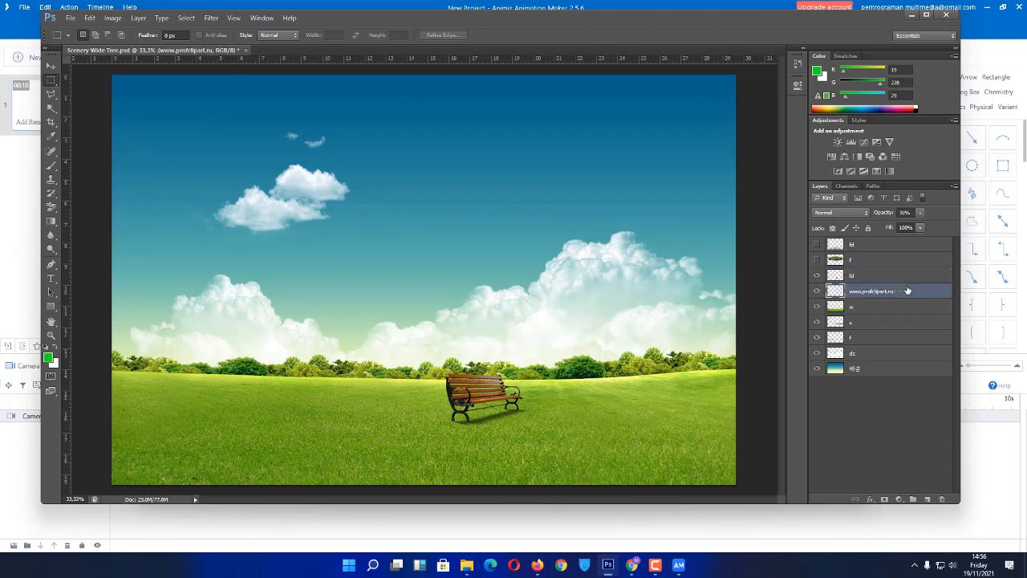
pyautogui.hotkey('ctrl', 'e')
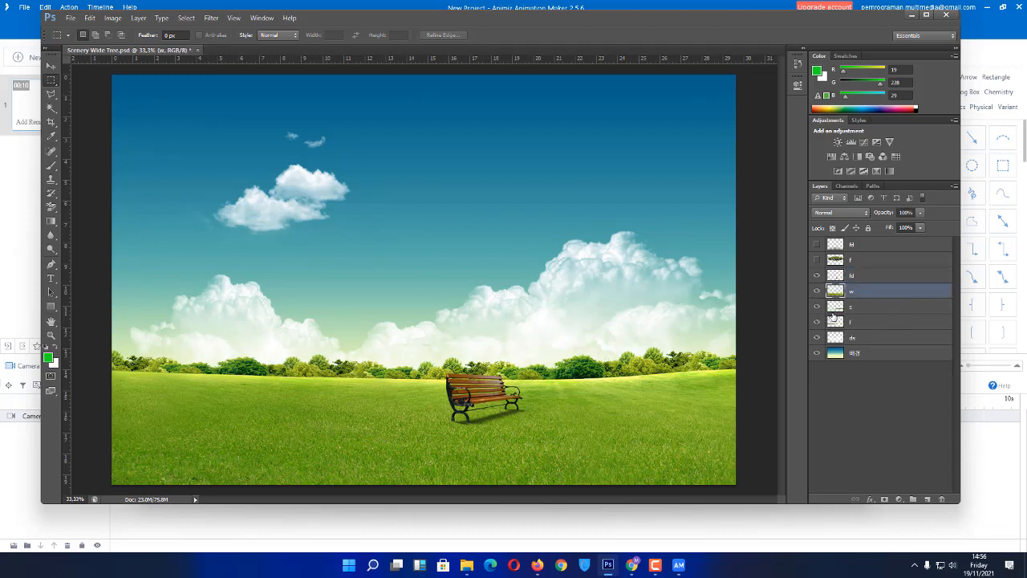
pyautogui.click(817, 276)
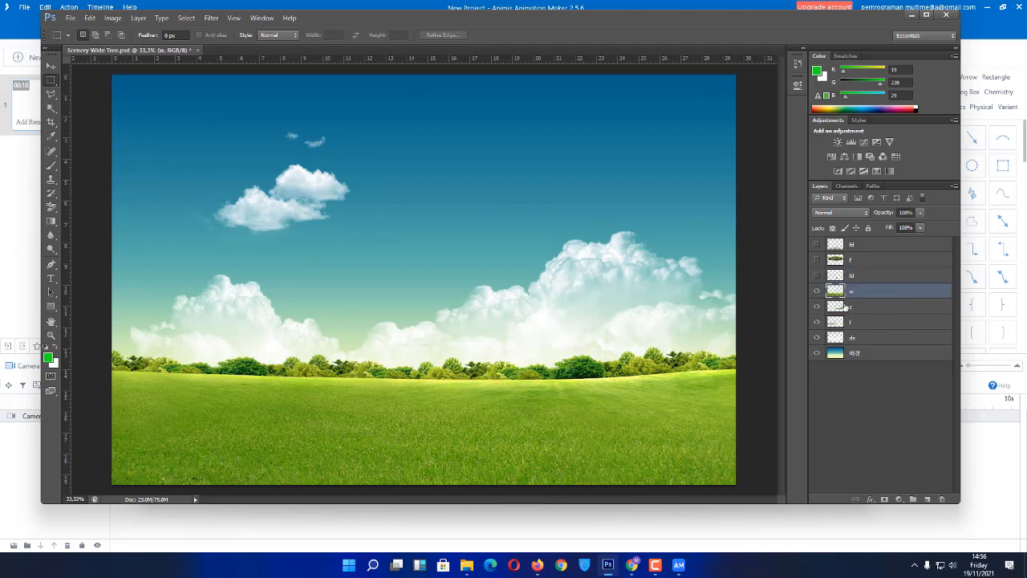
# Step: Toggle the grass layer and the tree-row layer below it off and on to examine what each contains
pyautogui.click(816, 292)
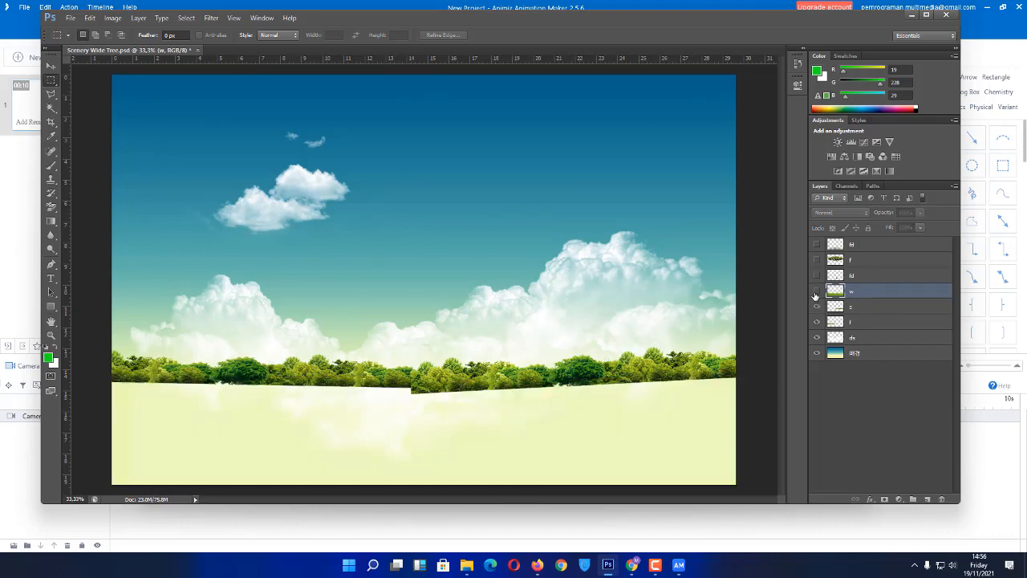
pyautogui.click(816, 292)
pyautogui.click(817, 292)
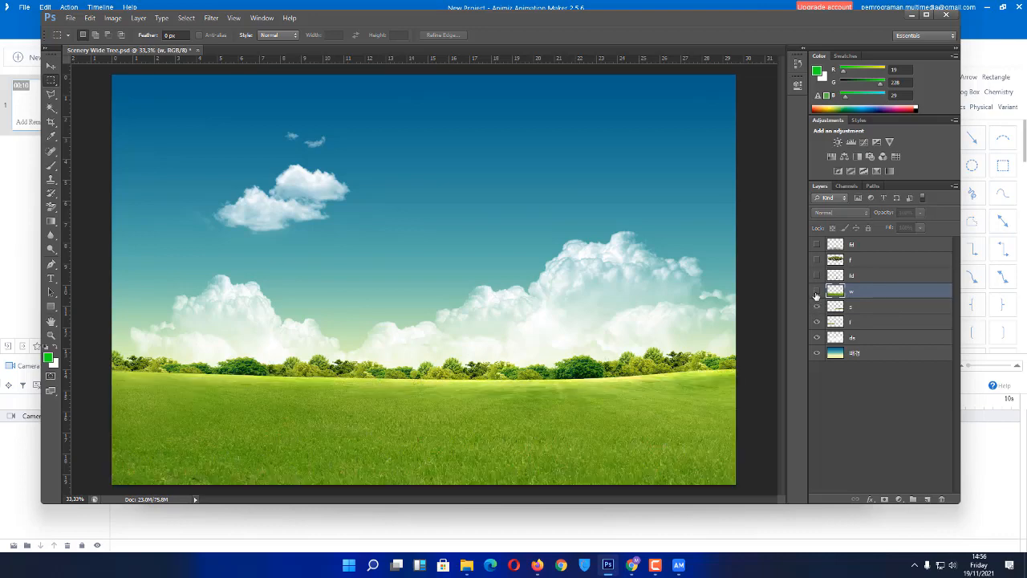
pyautogui.click(816, 293)
pyautogui.click(817, 308)
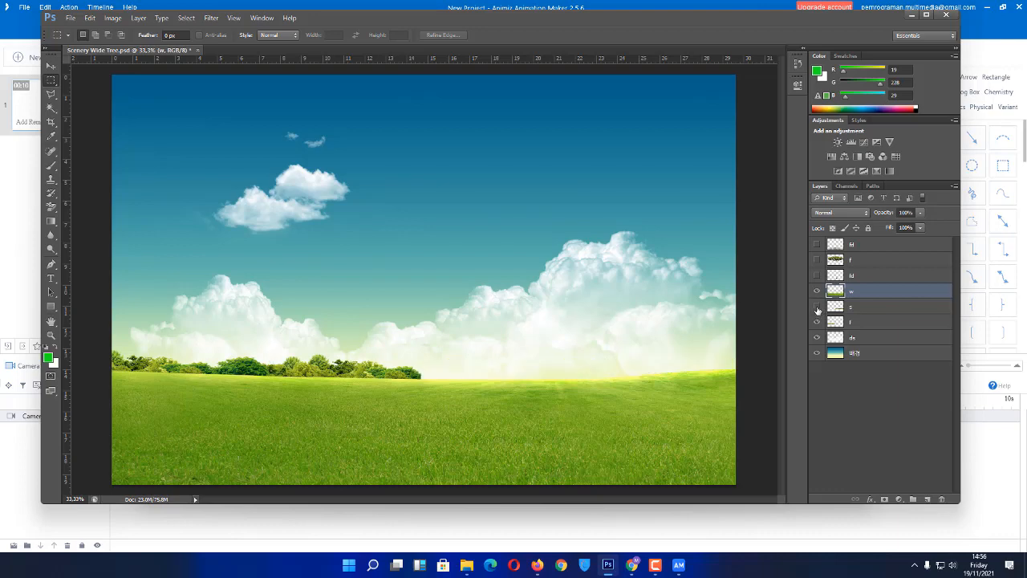
pyautogui.click(817, 308)
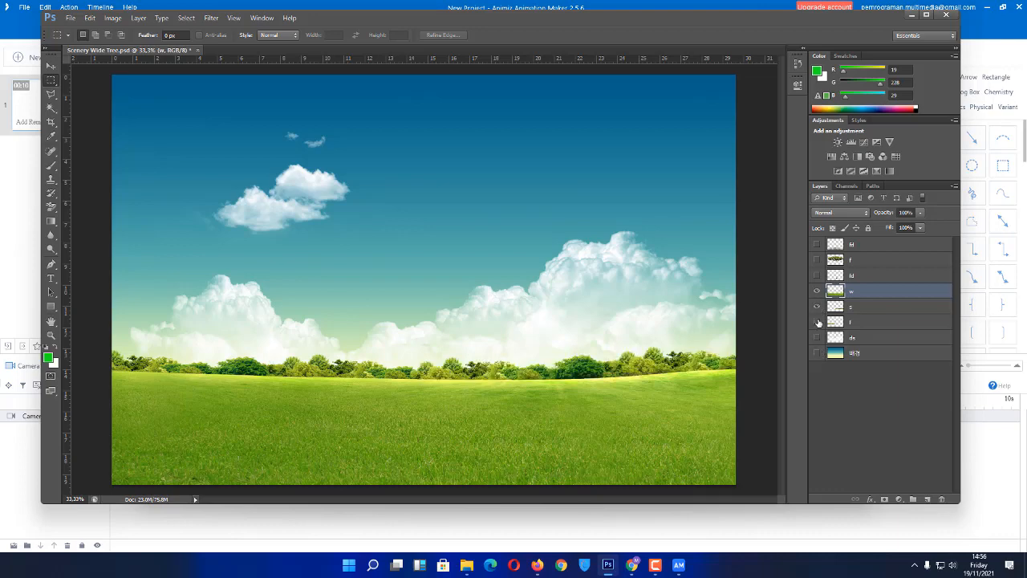
# Step: Hide the cloud layer "ds", leaving only the sky background, both distant tree-row layers and the grass layer visible
pyautogui.moveTo(815, 292); pyautogui.dragTo(817, 353)
pyautogui.click(817, 353)
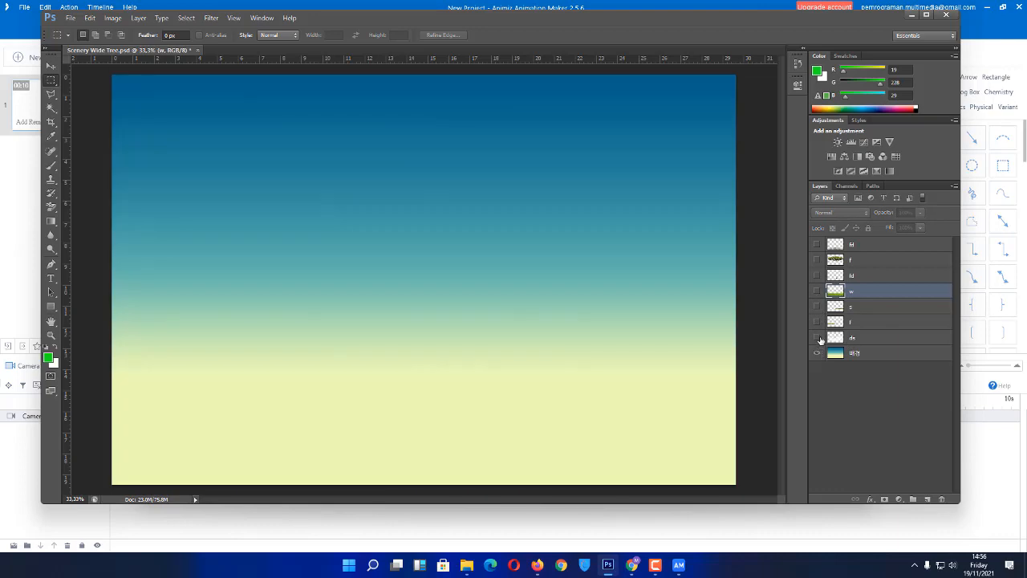
pyautogui.click(817, 338)
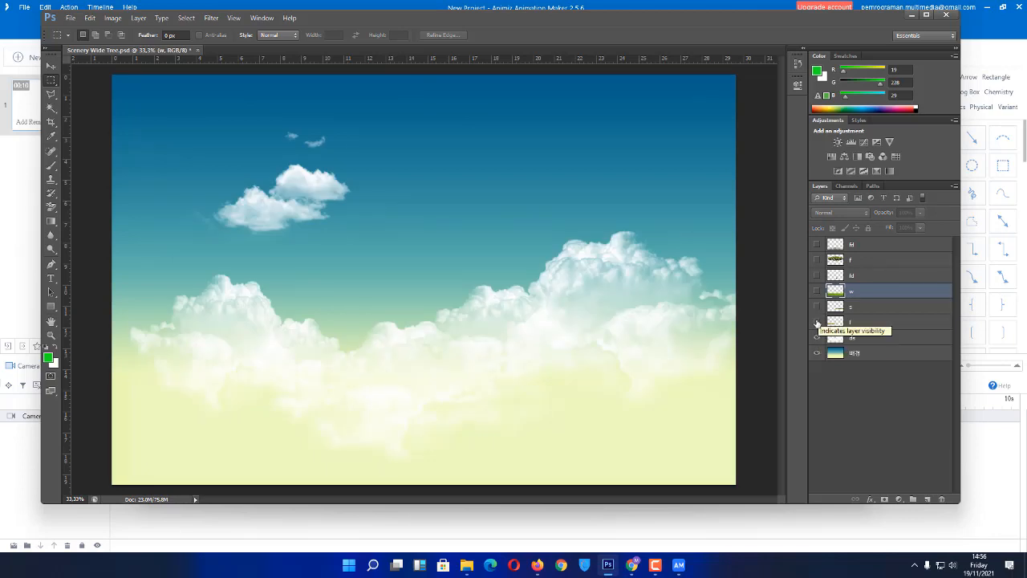
pyautogui.click(817, 338)
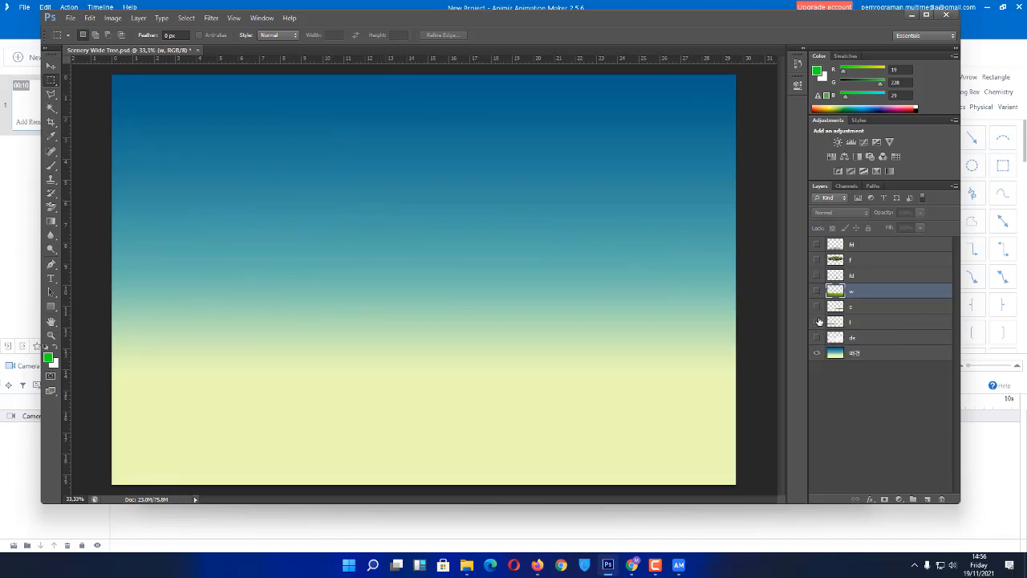
pyautogui.click(817, 322)
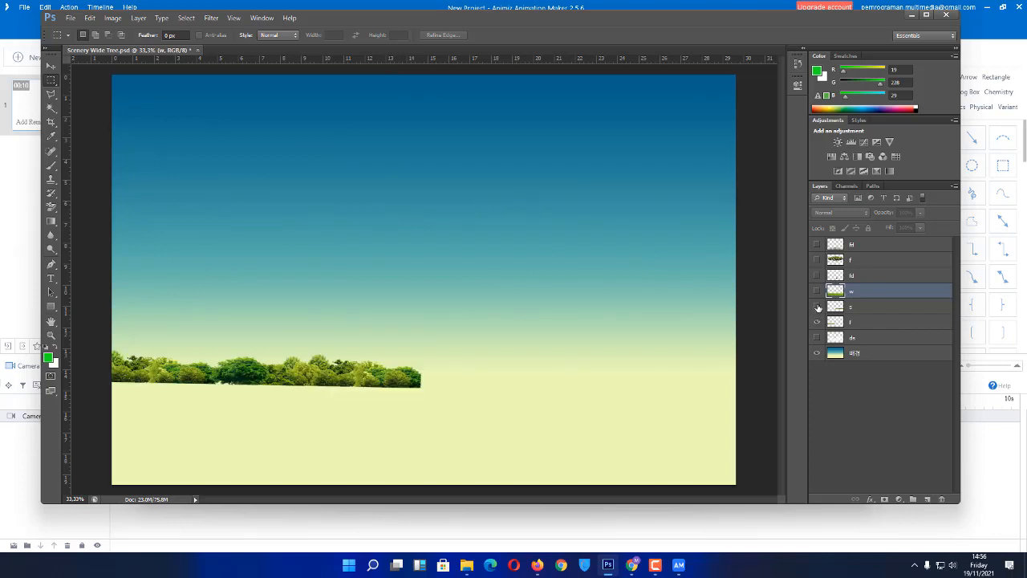
pyautogui.click(817, 306)
pyautogui.click(817, 292)
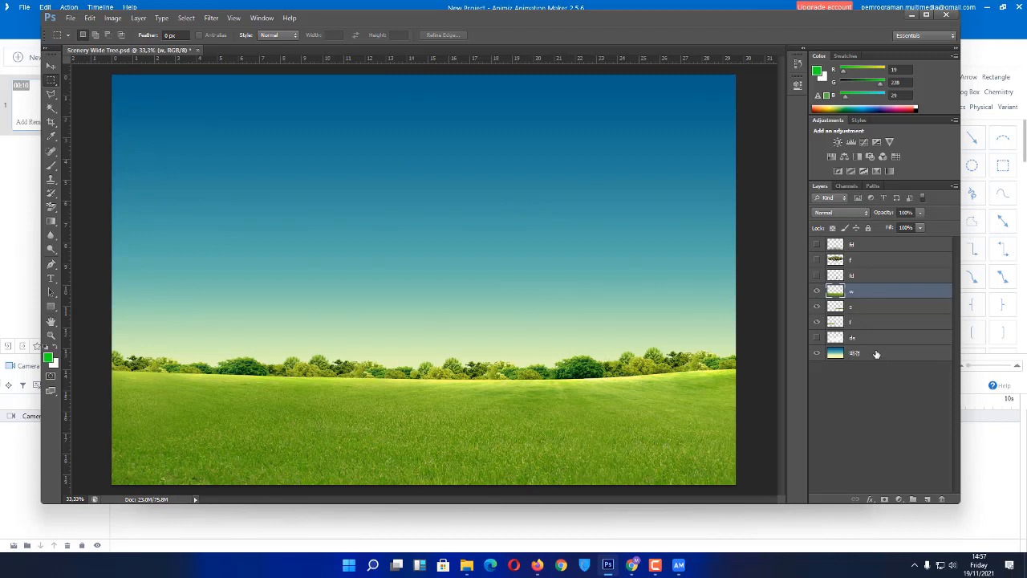
# Step: Try to merge the sky background, both distant tree-row layers and the grass layer, and show the cloud layer "ds" above them
pyautogui.click(876, 354)
pyautogui.keyDown('ctrl'); pyautogui.click(878, 323); pyautogui.keyUp('ctrl')
pyautogui.keyDown('ctrl'); pyautogui.click(874, 305); pyautogui.keyUp('ctrl')
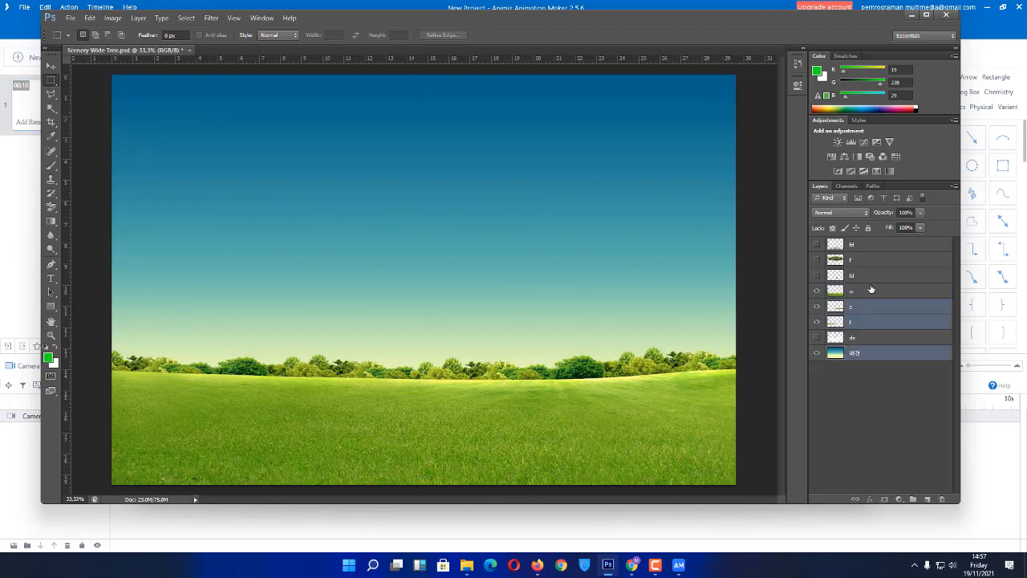
pyautogui.keyDown('ctrl'); pyautogui.click(871, 290); pyautogui.keyUp('ctrl')
pyautogui.rightClick(872, 290)
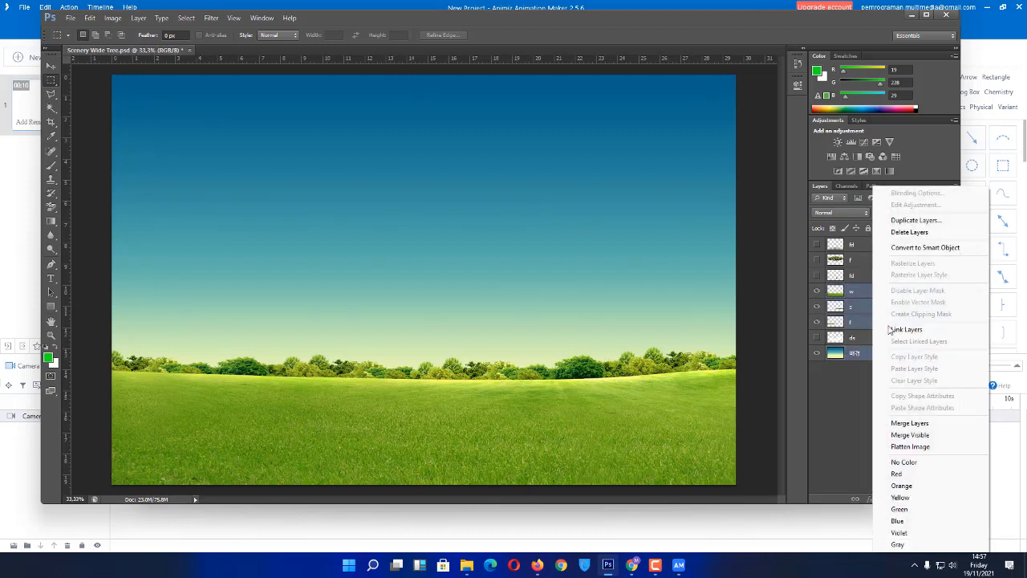
pyautogui.click(910, 423)
pyautogui.moveTo(872, 307); pyautogui.dragTo(872, 287)
pyautogui.click(818, 293)
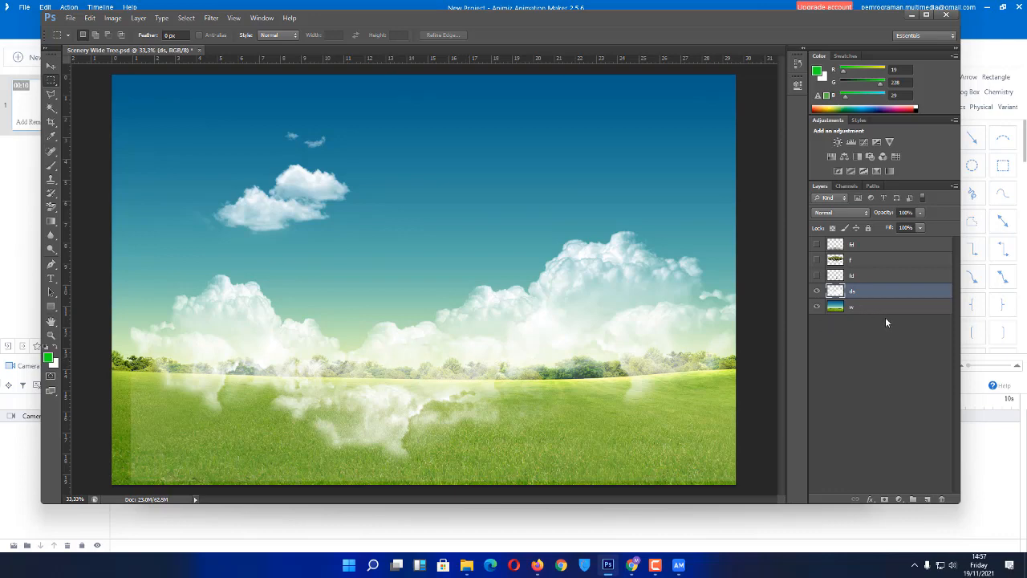
# Step: Undo the merge of the background, tree-row and grass layers and the cloud layer's reordering
pyautogui.hotkey('ctrl', 'z')
pyautogui.hotkey('ctrl', 'z')
pyautogui.hotkey('ctrl', 'alt', 'z')
pyautogui.hotkey('ctrl', 'alt', 'z')
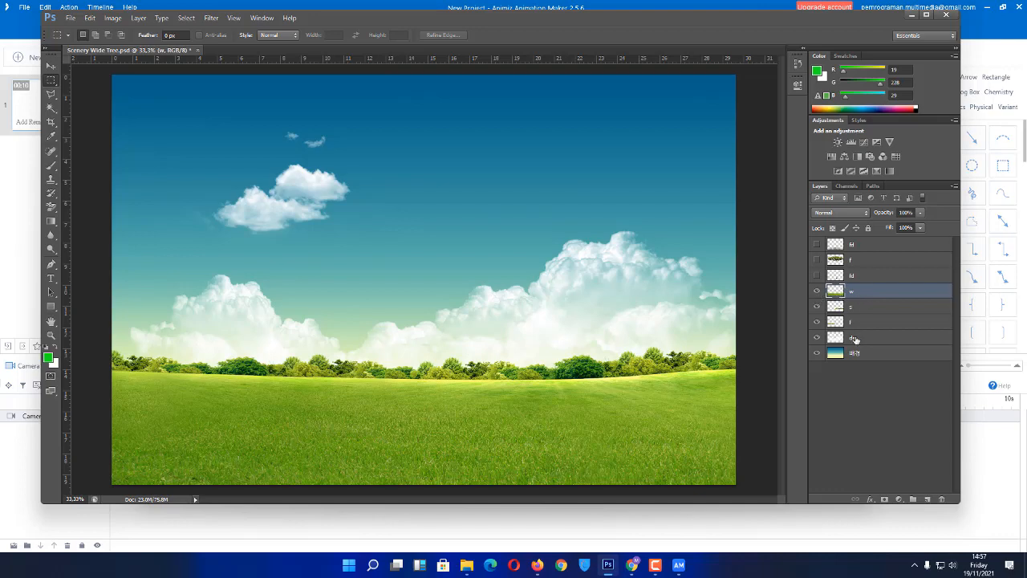
# Step: Move the cloud layer "ds" above the grass layer "w", and delete the cloud areas overlapping the grass and distant tree rows
pyautogui.moveTo(856, 339); pyautogui.dragTo(862, 280)
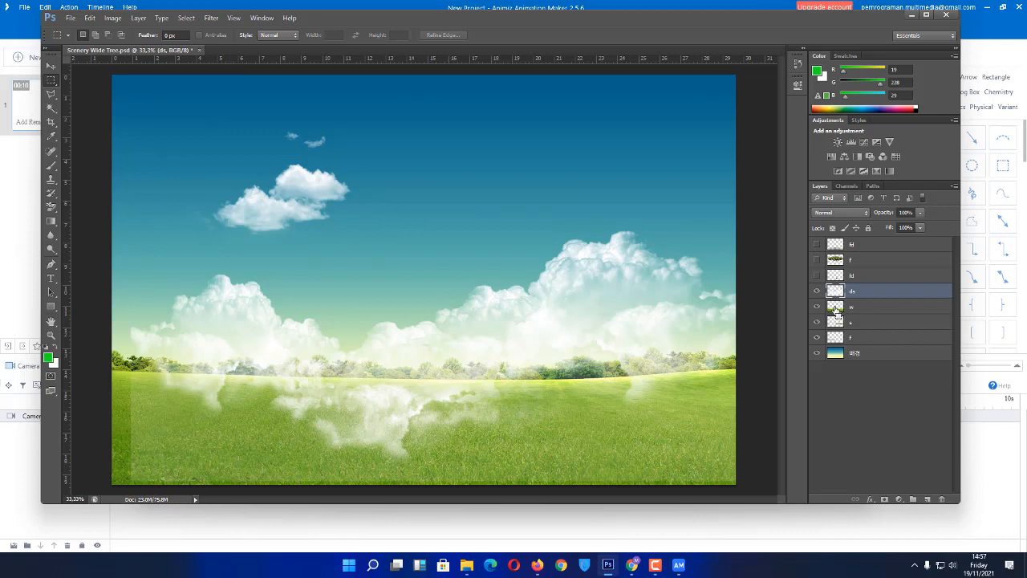
pyautogui.keyDown('ctrl'); pyautogui.click(835, 307); pyautogui.keyUp('ctrl')
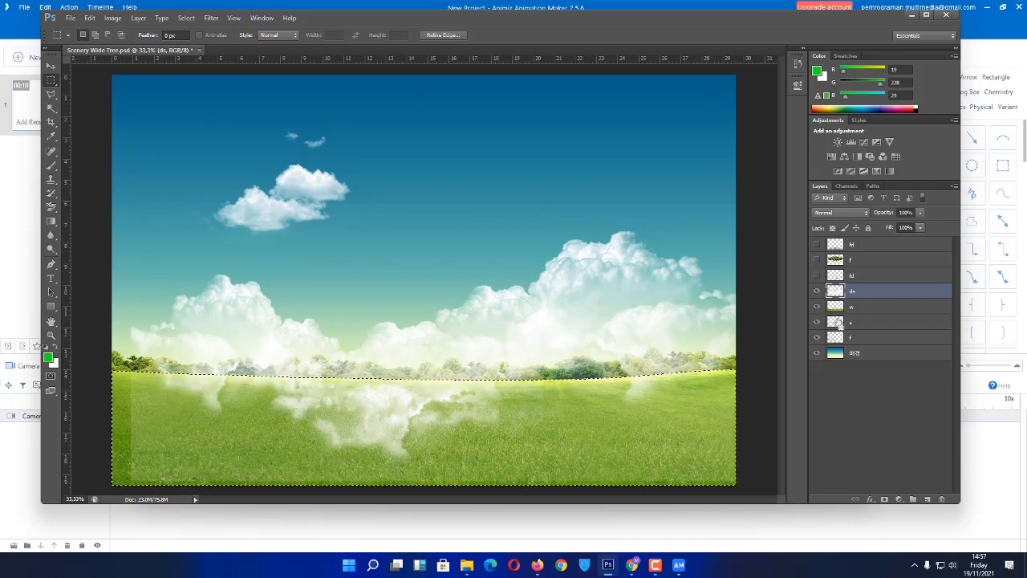
pyautogui.keyDown('ctrl'); pyautogui.click(836, 338); pyautogui.keyUp('ctrl')
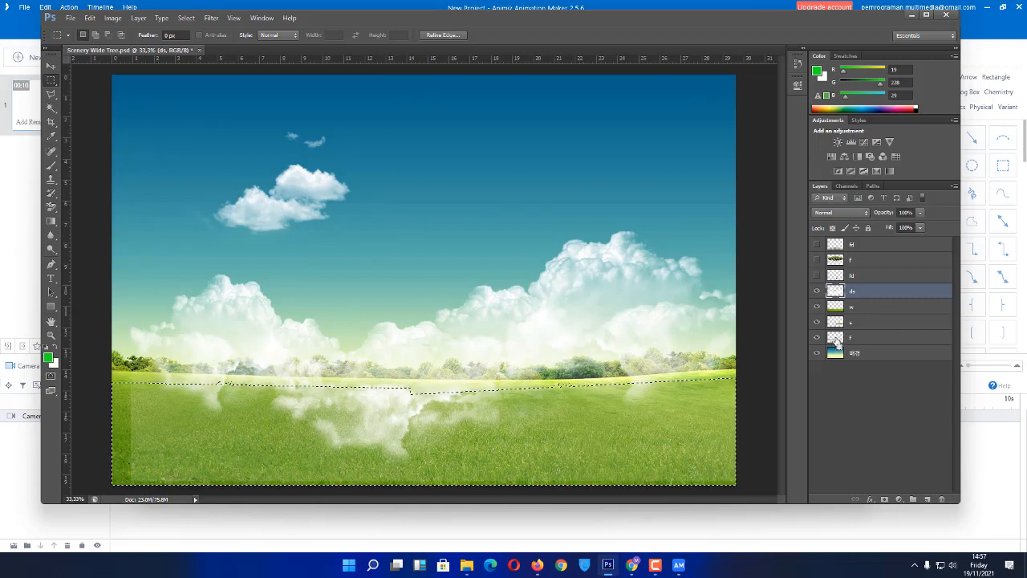
pyautogui.keyDown('ctrl'); pyautogui.click(838, 327); pyautogui.keyUp('ctrl')
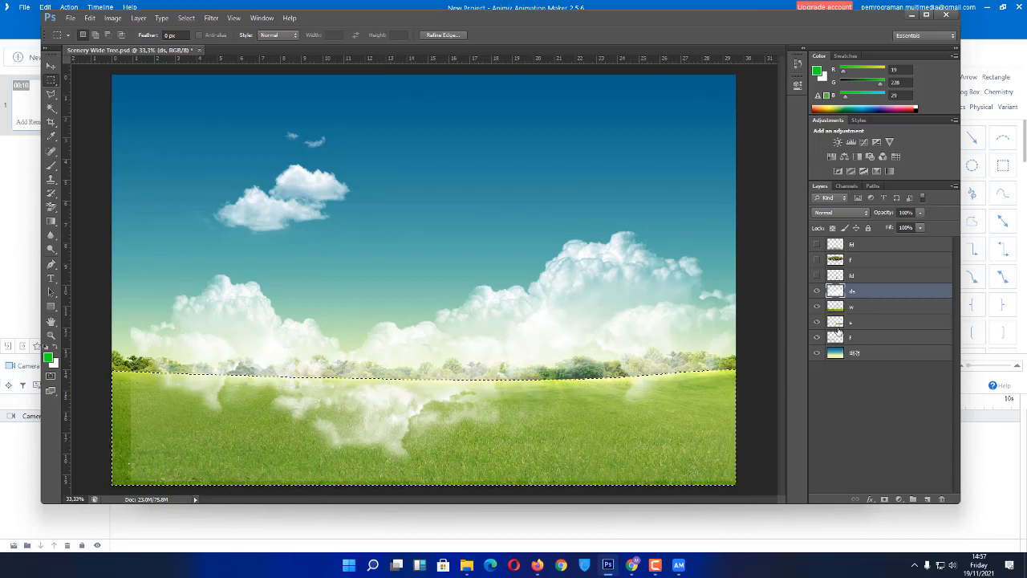
pyautogui.keyDown('ctrl'); pyautogui.click(838, 338); pyautogui.keyUp('ctrl')
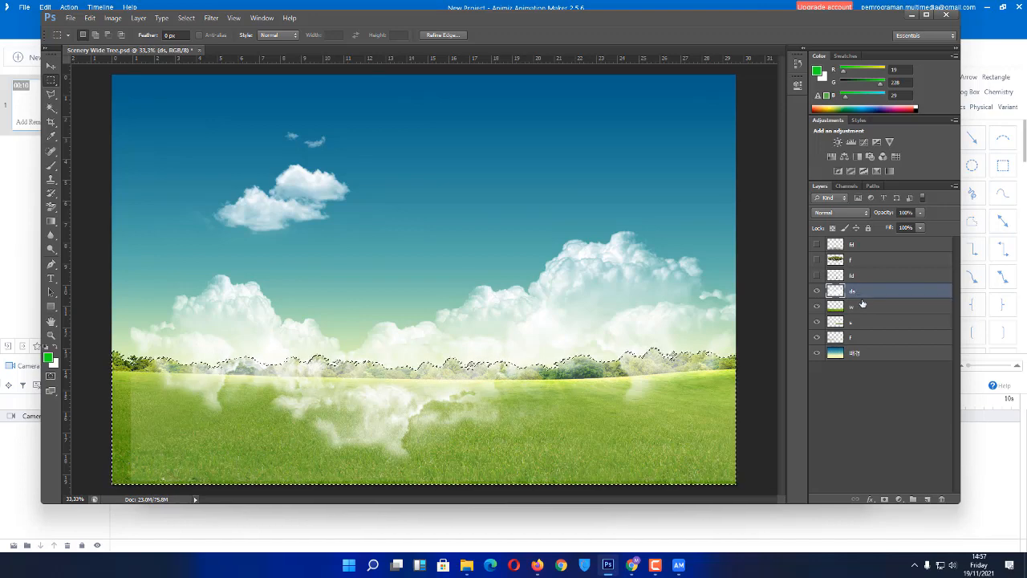
pyautogui.press('Delete')
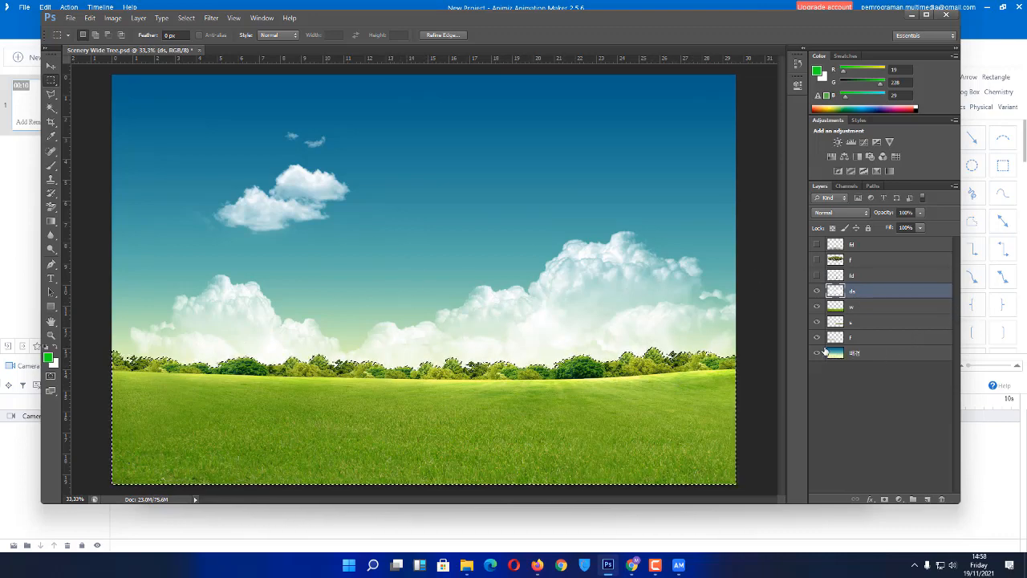
# Step: Merge the sky background, both distant tree-row layers and the grass layer "w" into one layer
pyautogui.click(900, 353)
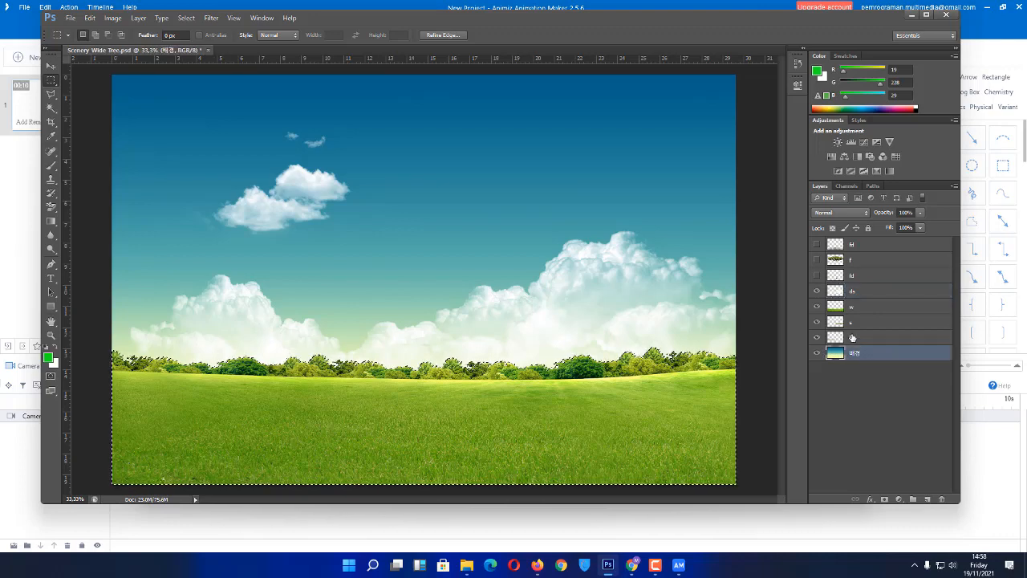
pyautogui.keyDown('shift'); pyautogui.click(853, 337); pyautogui.keyUp('shift')
pyautogui.keyDown('shift'); pyautogui.click(856, 322); pyautogui.keyUp('shift')
pyautogui.keyDown('shift'); pyautogui.click(864, 306); pyautogui.keyUp('shift')
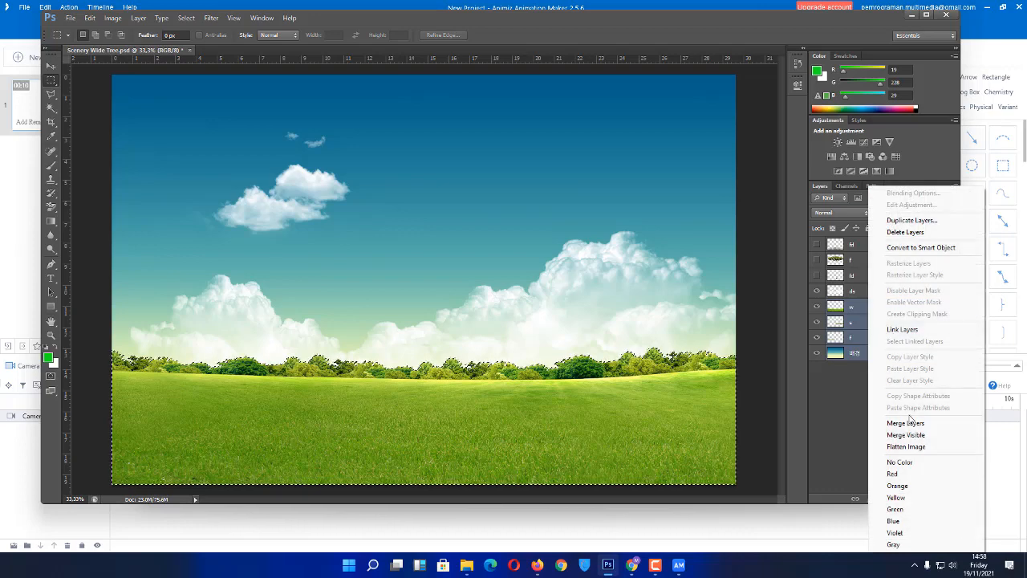
pyautogui.click(901, 423)
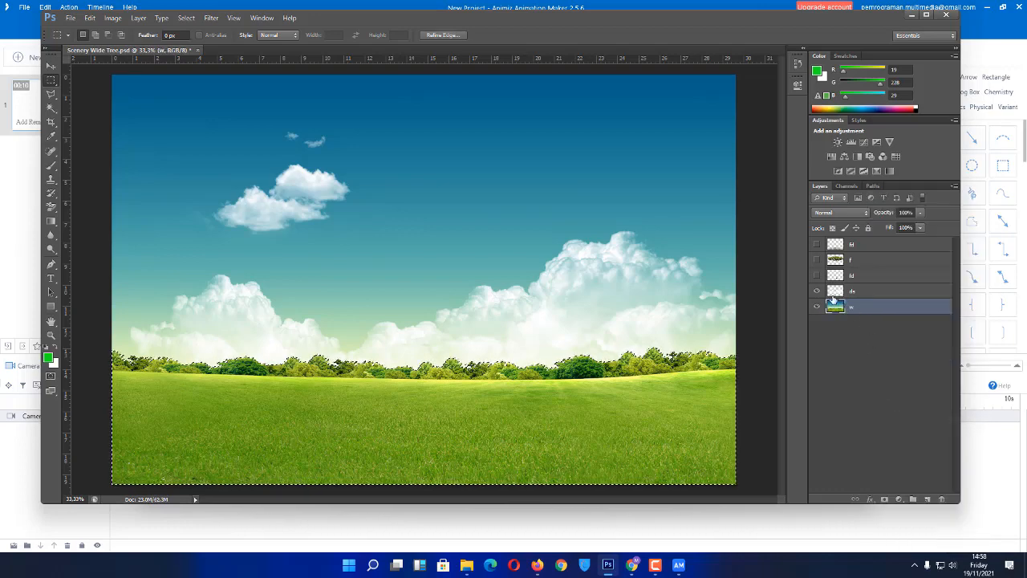
# Step: Show the large tree, its shadow and the bench layers, toggling the bench off and on to check its layer
pyautogui.moveTo(818, 279); pyautogui.dragTo(817, 242)
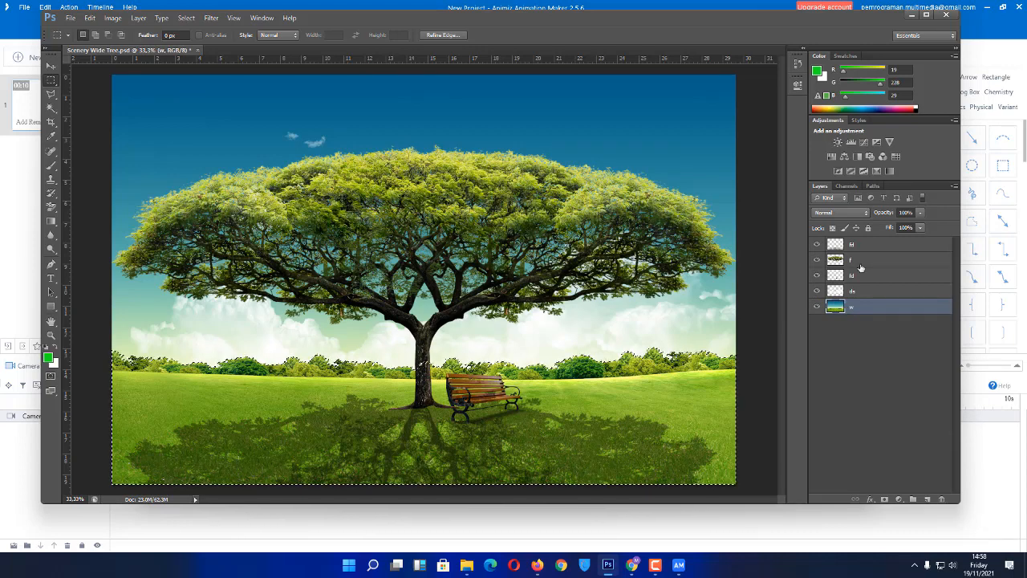
pyautogui.click(817, 276)
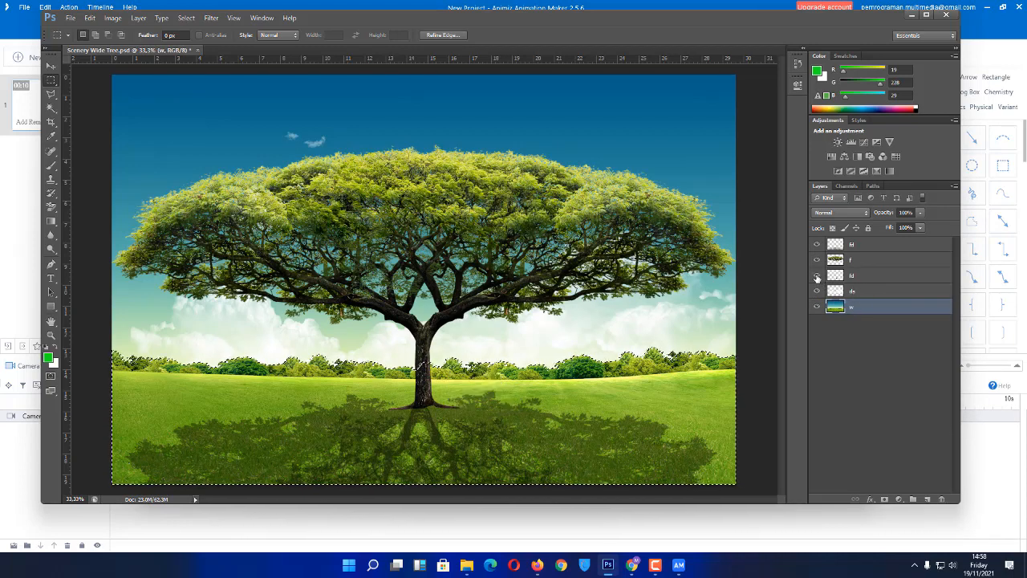
pyautogui.click(817, 276)
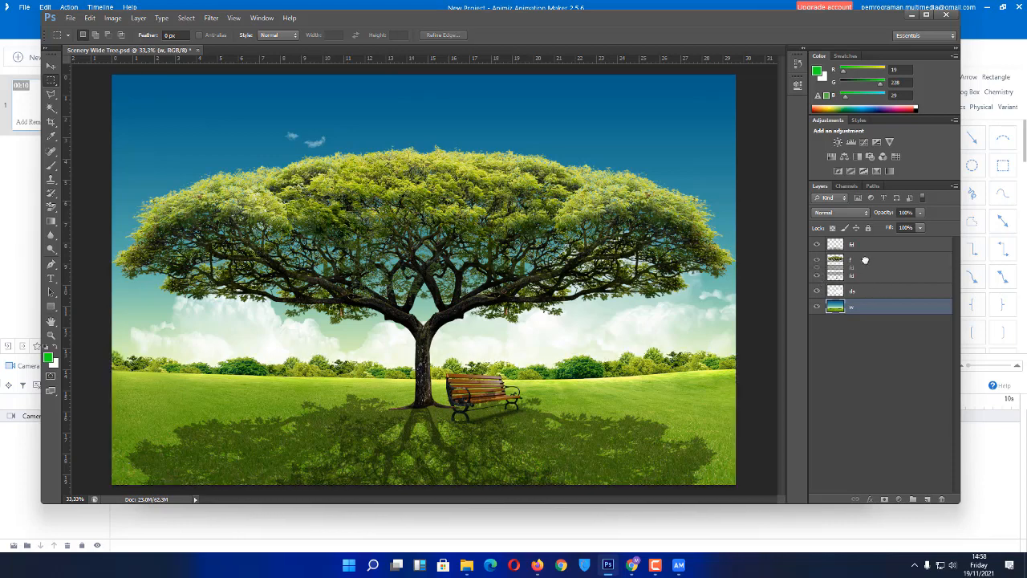
# Step: Move the bench layer above the tree and shadow layers to the top of the stack, and save the document
pyautogui.moveTo(865, 260); pyautogui.dragTo(864, 246)
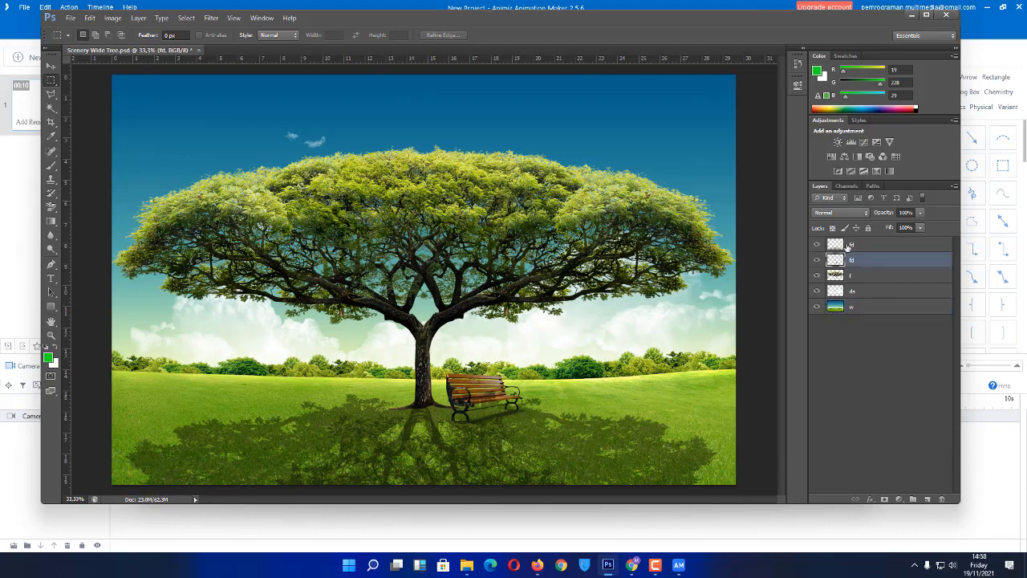
pyautogui.click(818, 244)
pyautogui.click(818, 244)
pyautogui.moveTo(860, 262); pyautogui.dragTo(858, 243)
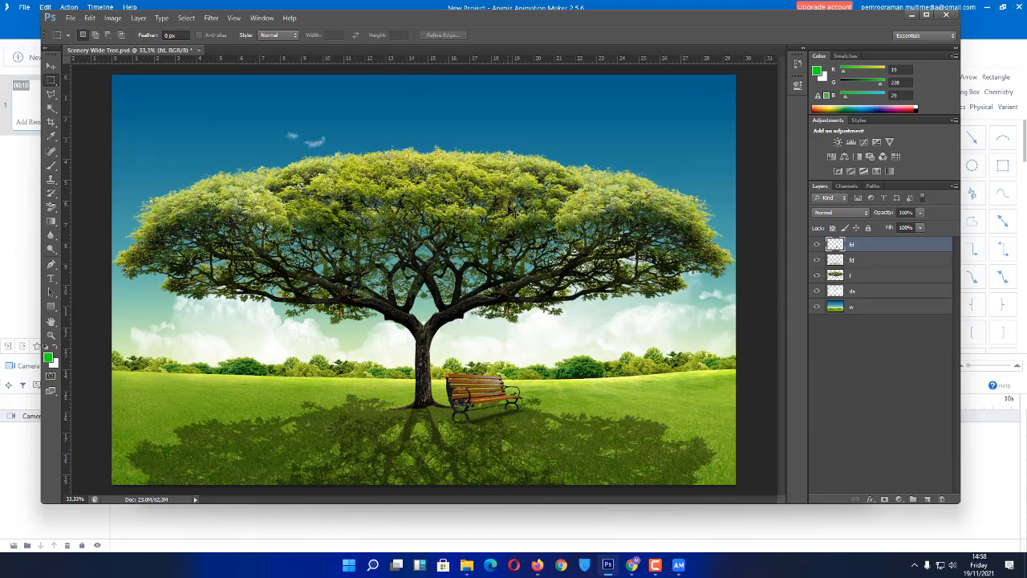
pyautogui.hotkey('ctrl', 's')
# Step: Switch to Animiz Animation Maker and add Scenery Wide Tree.psd to the scene as a local image
pyautogui.click(678, 567)
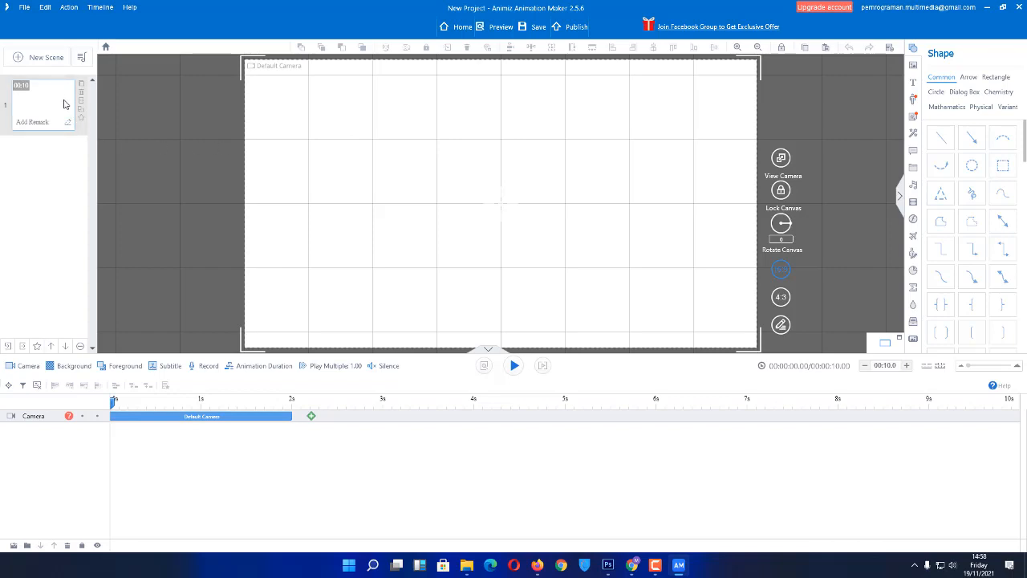
pyautogui.click(915, 69)
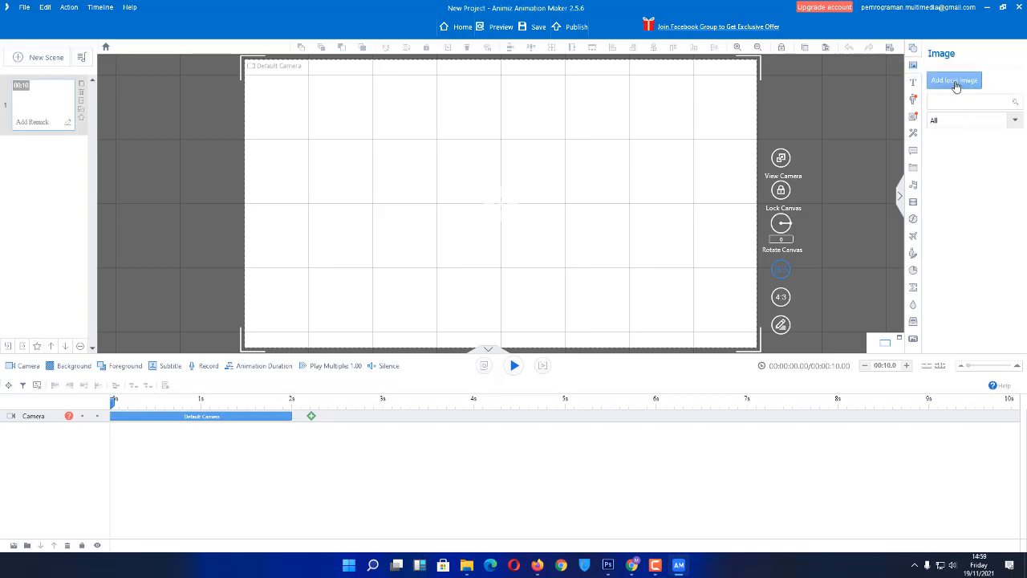
pyautogui.click(955, 83)
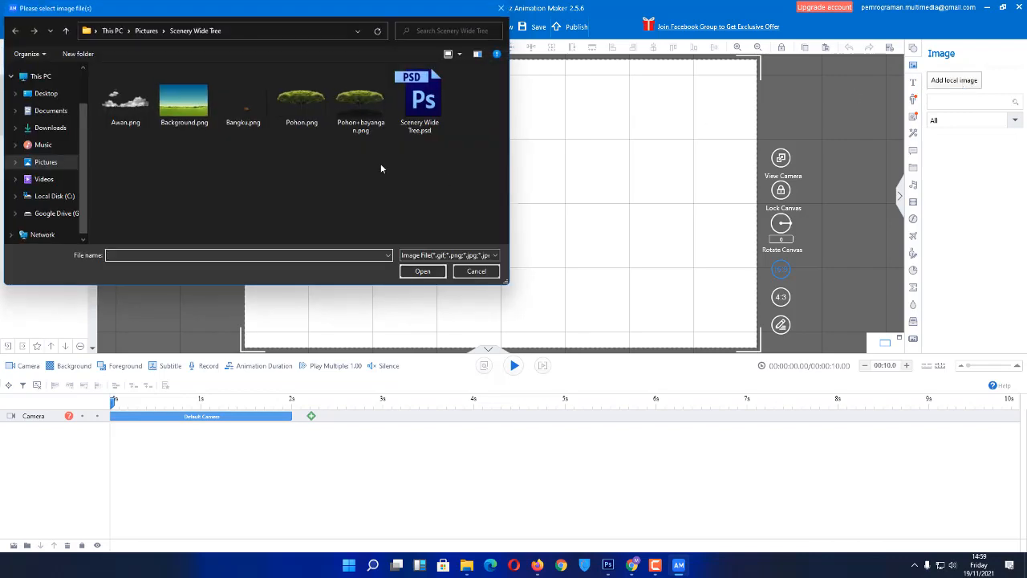
pyautogui.click(425, 103)
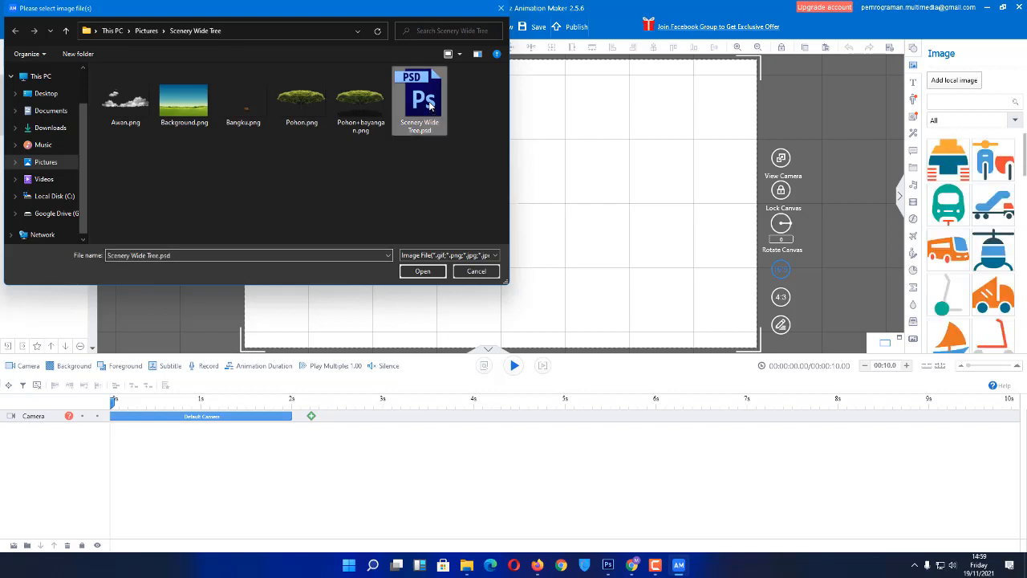
pyautogui.click(422, 272)
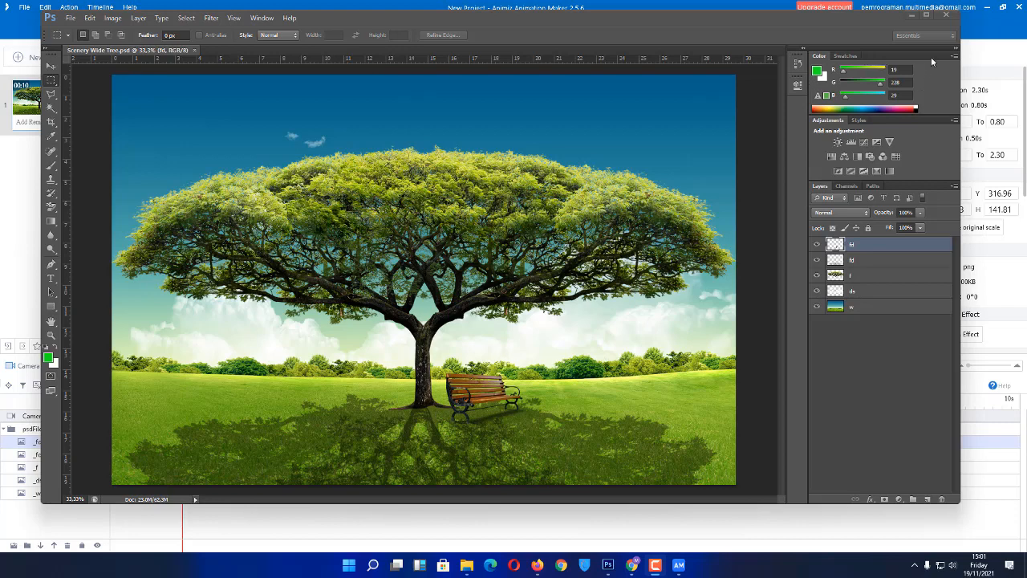
# Step: Minimize Photoshop and hide the imported psdFile group and each of its five image layers in the timeline
pyautogui.click(911, 16)
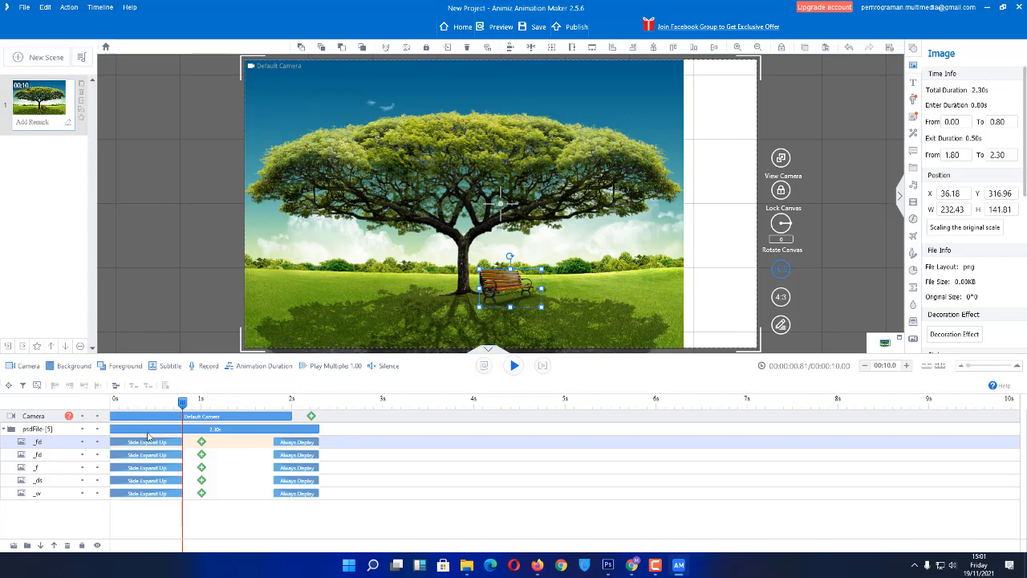
pyautogui.click(97, 494)
pyautogui.click(98, 481)
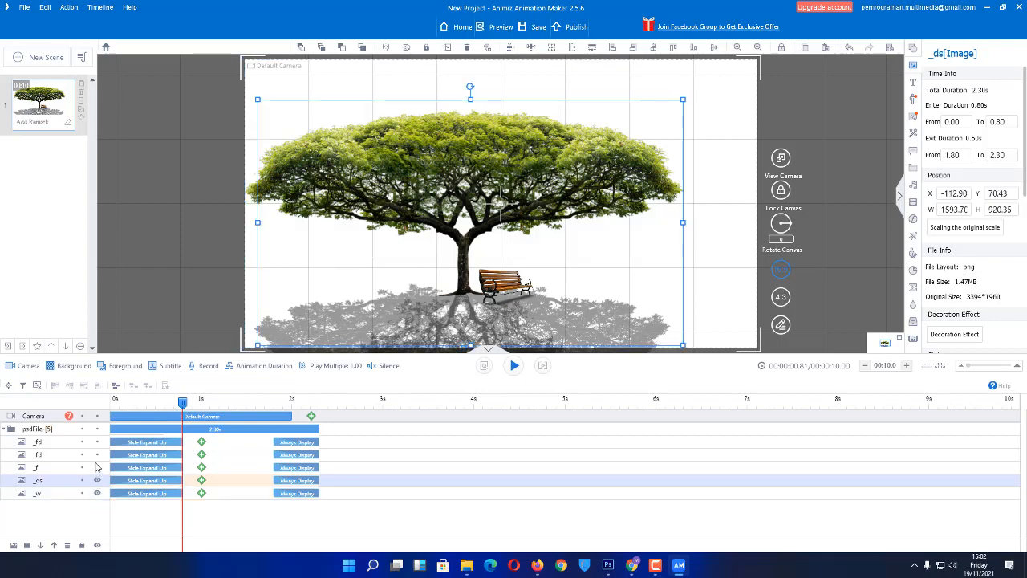
pyautogui.click(97, 468)
pyautogui.click(97, 455)
pyautogui.click(97, 442)
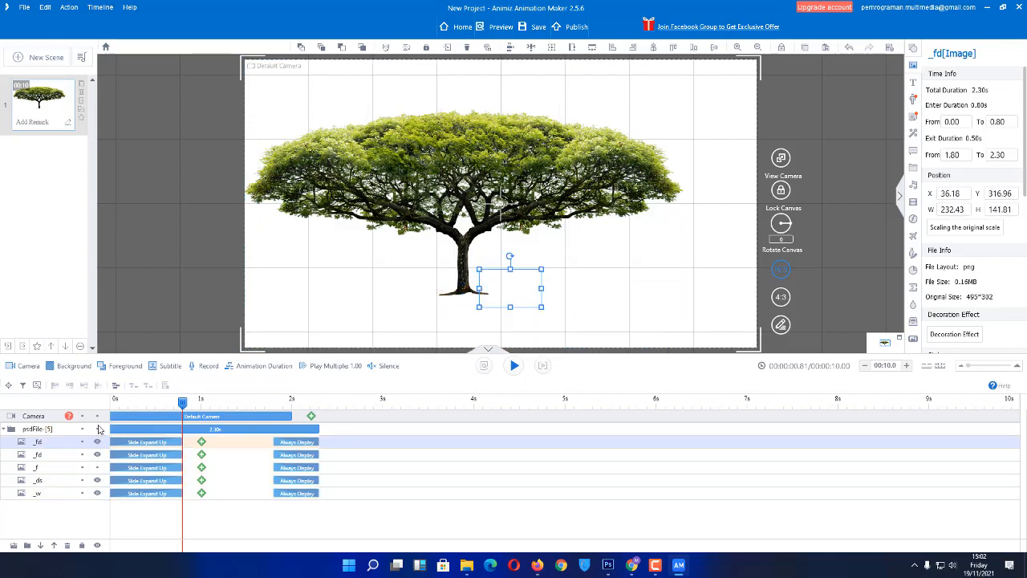
pyautogui.click(96, 428)
pyautogui.click(97, 428)
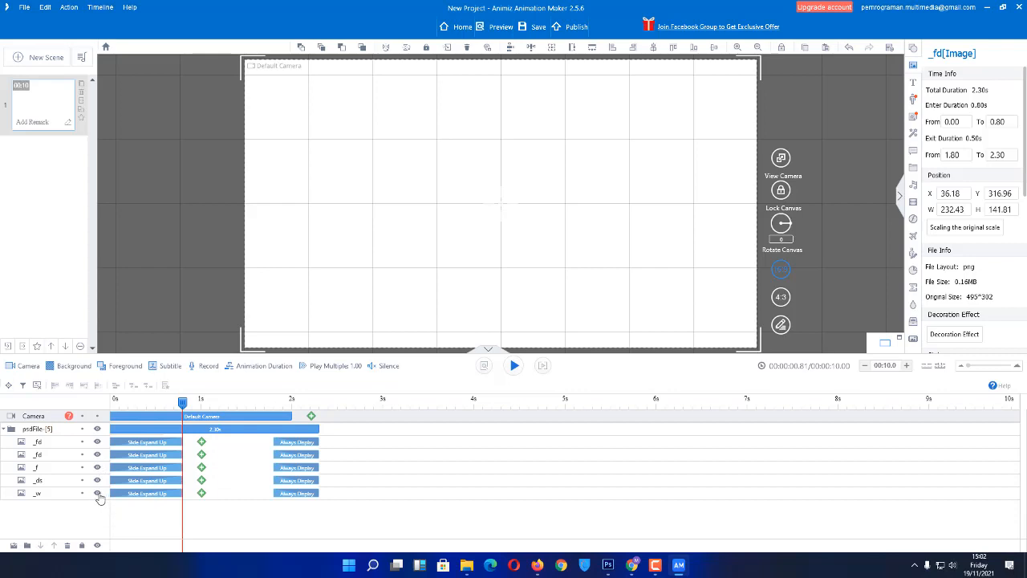
# Step: Show the background, cloud, tree, shadow and bench layers one by one to examine each, and show the psdFile group
pyautogui.click(97, 493)
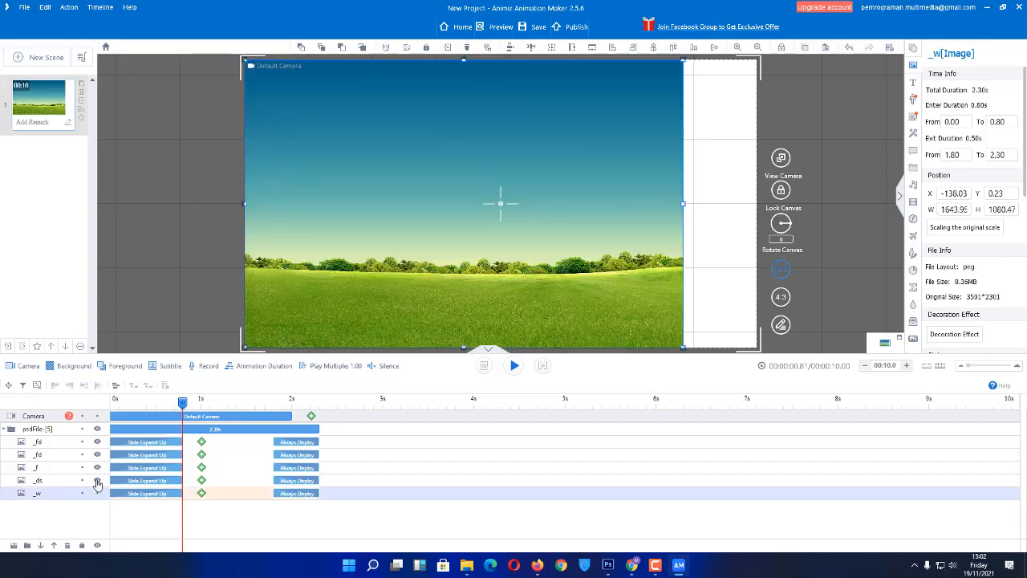
pyautogui.click(97, 481)
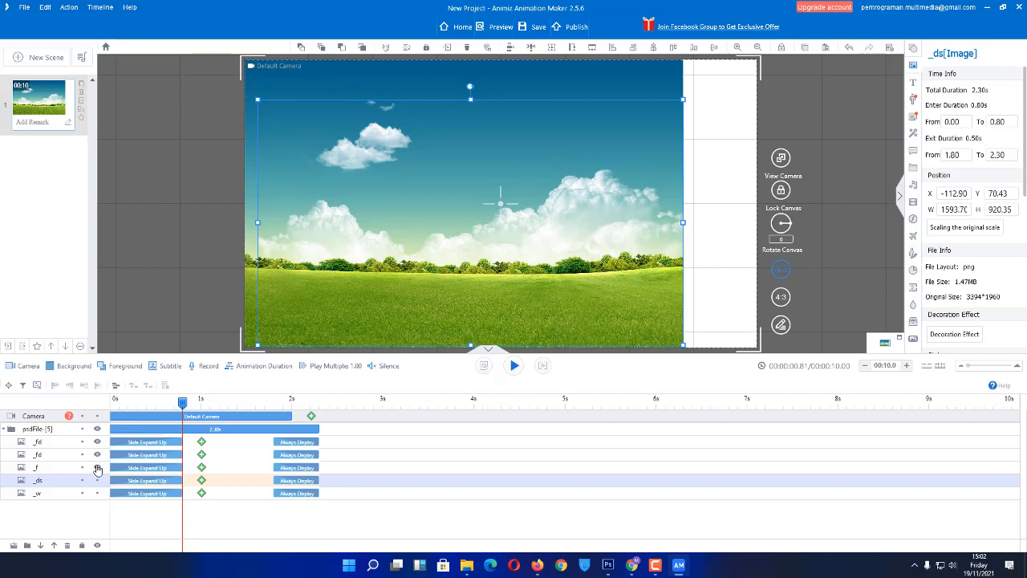
pyautogui.click(97, 467)
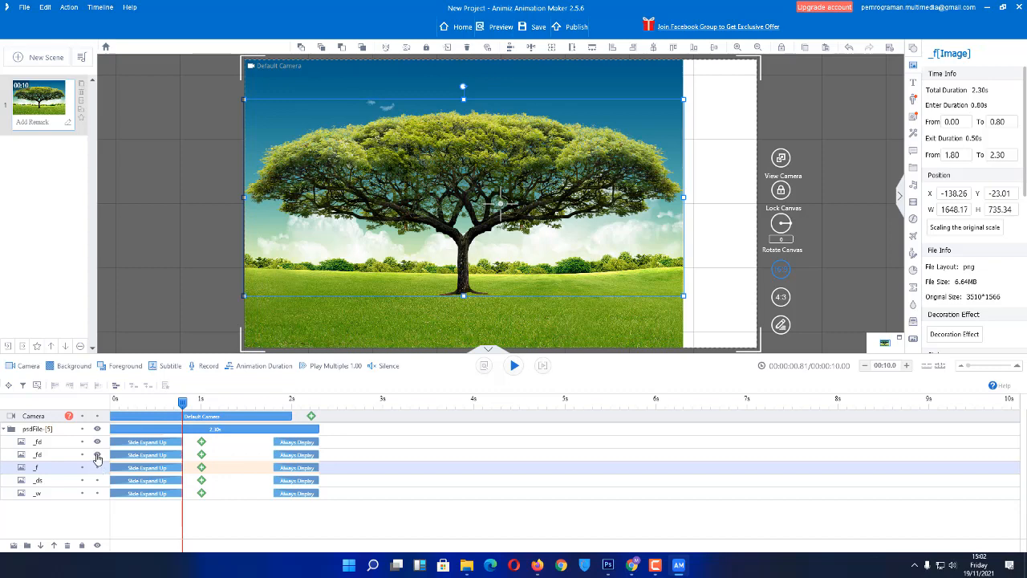
pyautogui.click(97, 455)
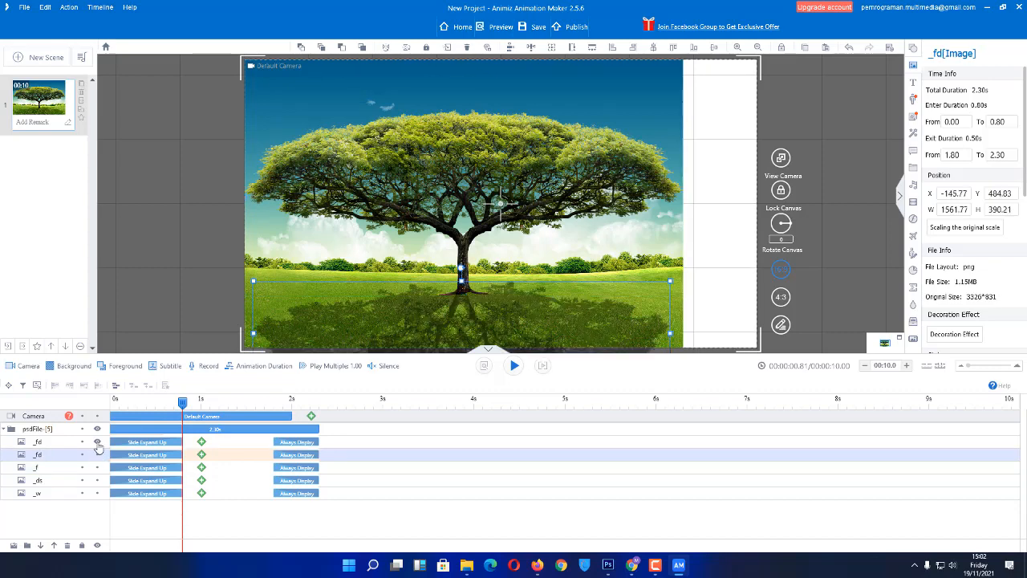
pyautogui.click(99, 442)
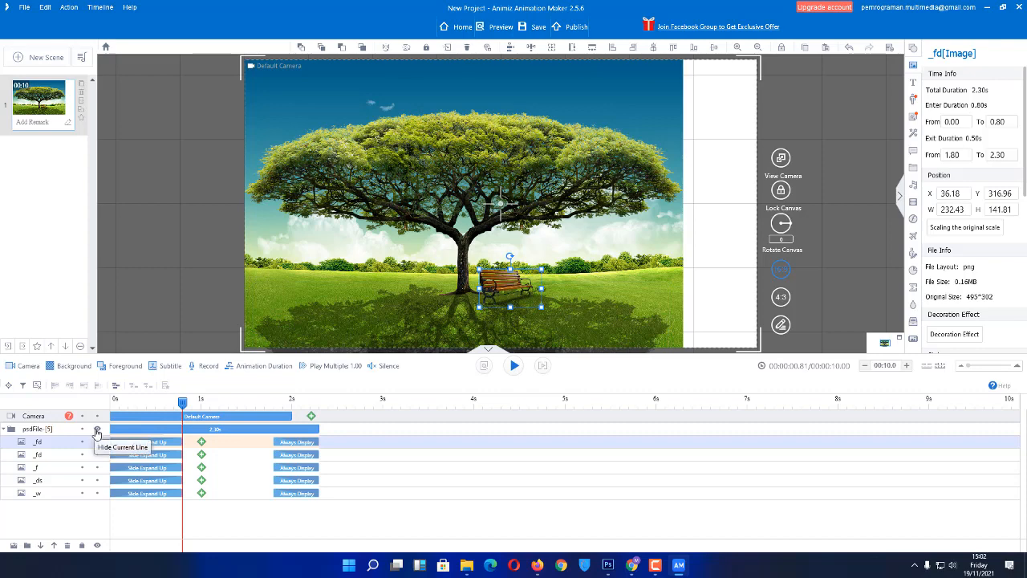
pyautogui.click(97, 430)
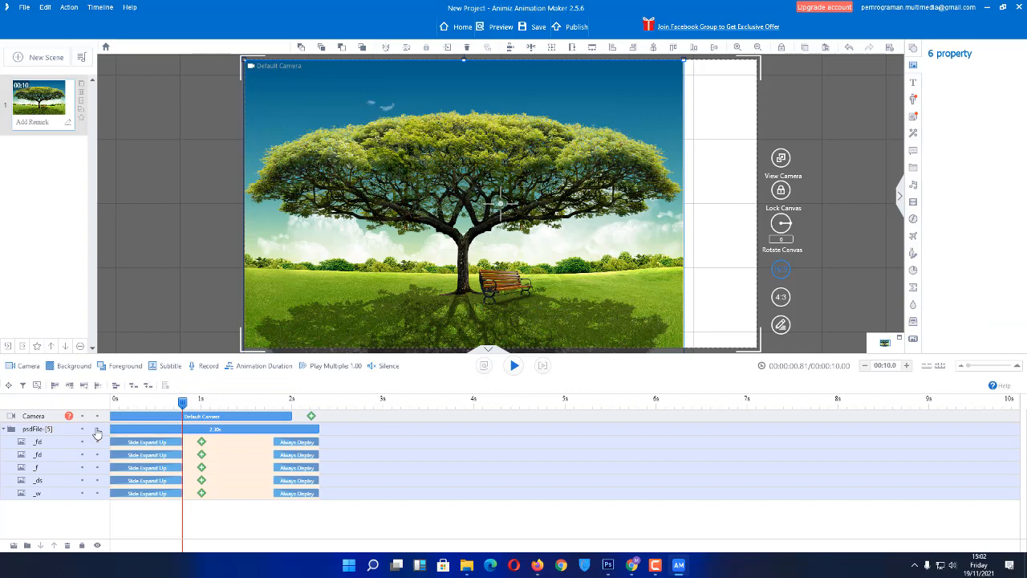
# Step: Toggle the whole psdFile group off and on, and collapse it in the timeline
pyautogui.click(97, 429)
pyautogui.click(97, 429)
pyautogui.click(4, 432)
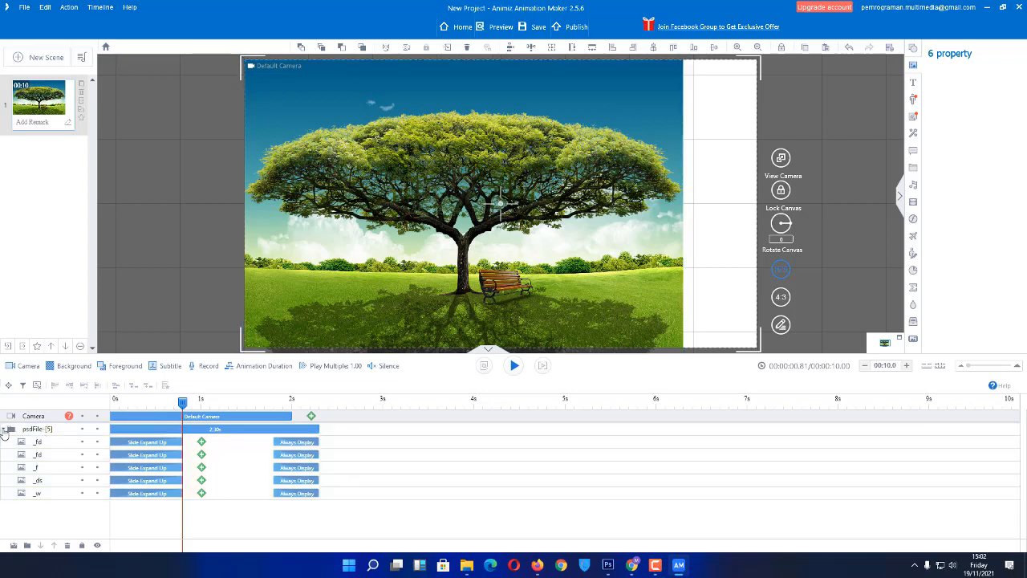
pyautogui.click(5, 431)
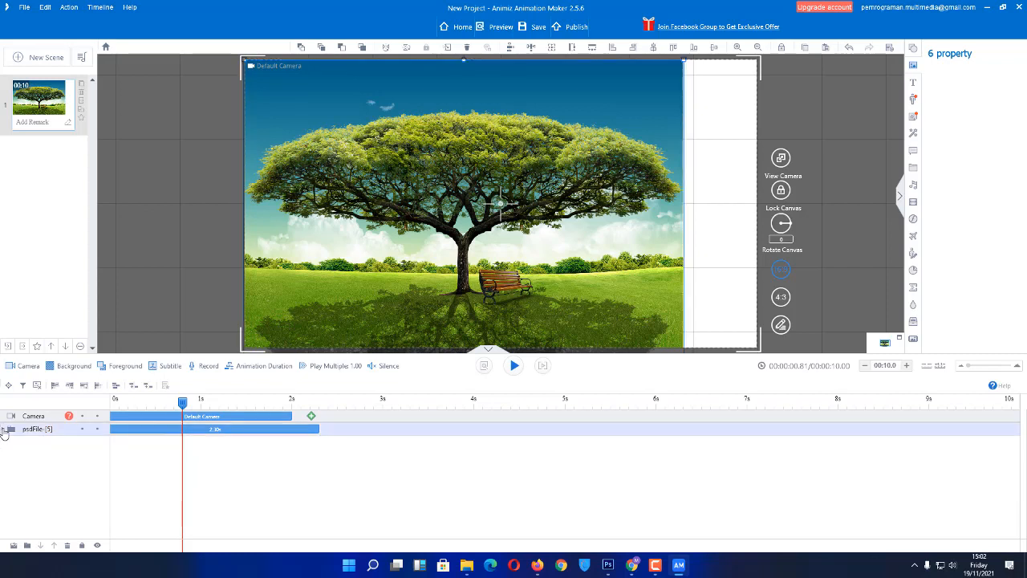
# Step: Export the content of the psdFile group to the Scenery Wide Tree folder
pyautogui.rightClick(33, 436)
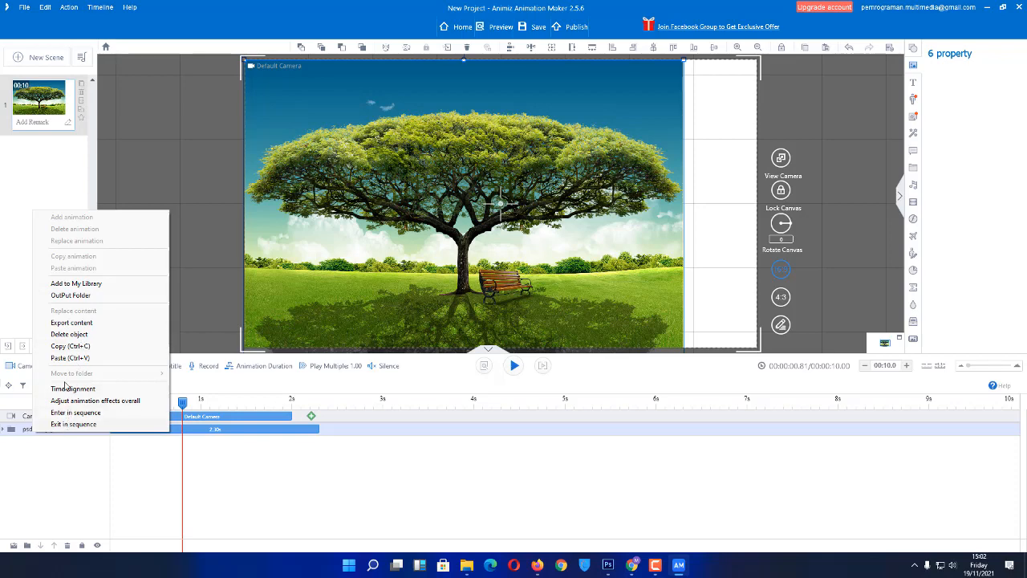
pyautogui.click(70, 324)
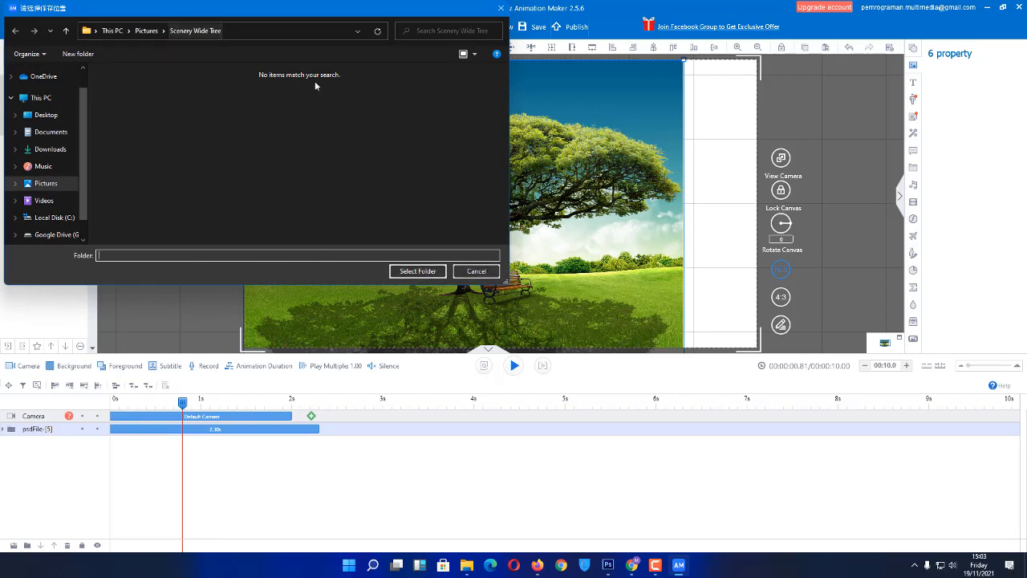
pyautogui.click(410, 274)
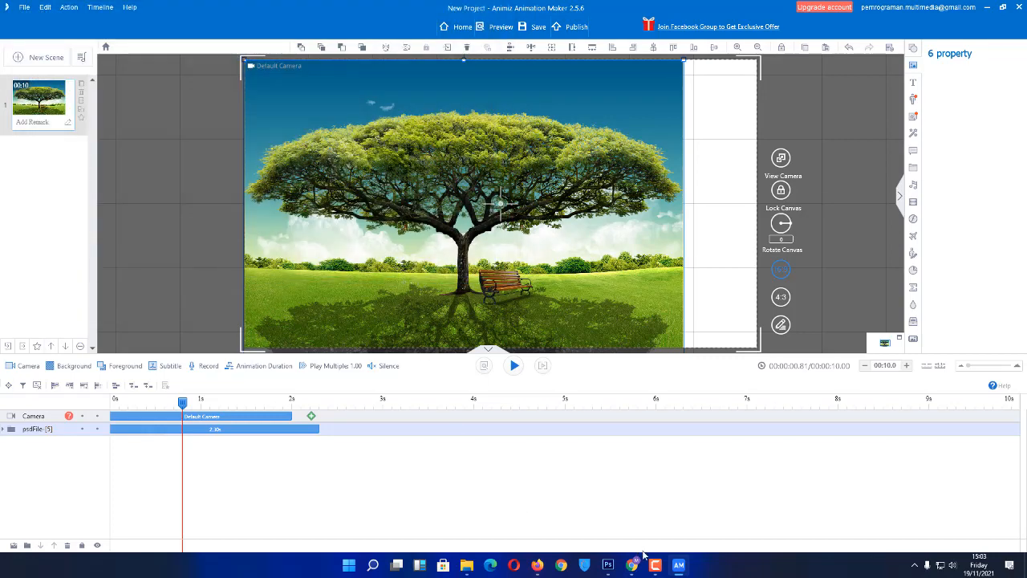
# Step: Examine the exported layer PNGs and Scenery Wide Tree.sc in the Scenery Wide Tree folder in File Explorer, and minimize it
pyautogui.click(468, 566)
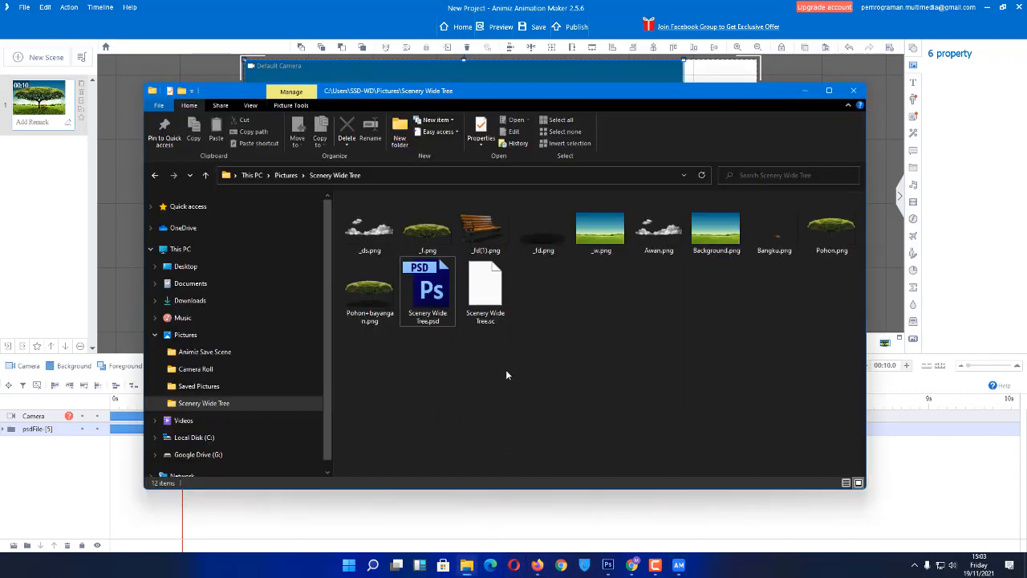
pyautogui.click(487, 293)
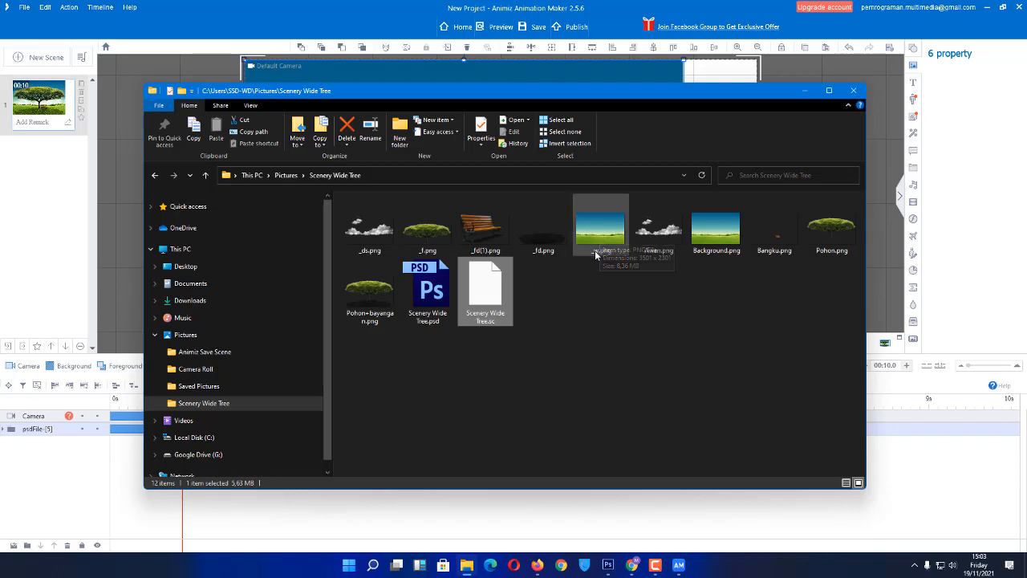
pyautogui.click(597, 241)
pyautogui.click(538, 239)
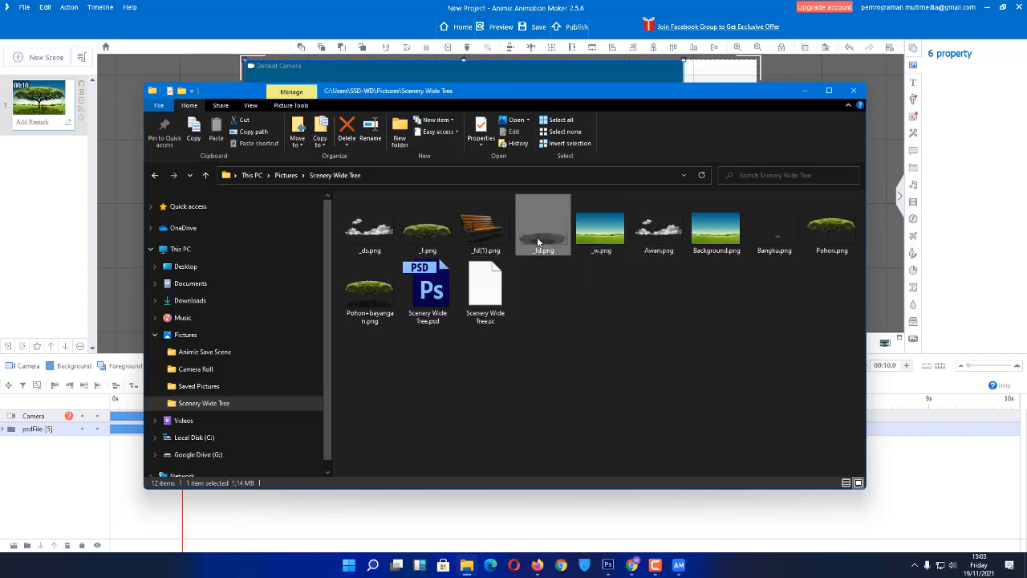
pyautogui.click(490, 238)
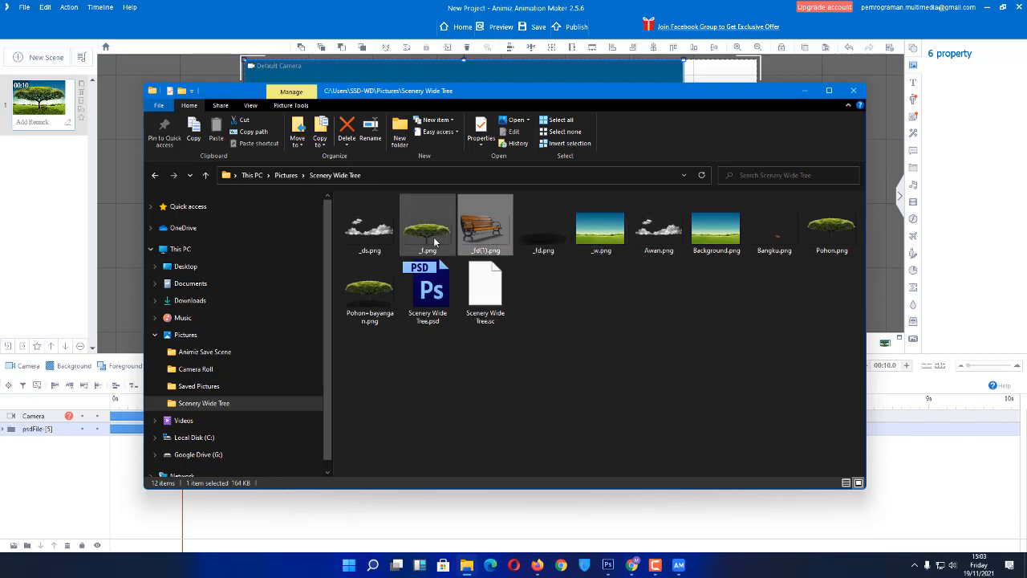
pyautogui.click(435, 242)
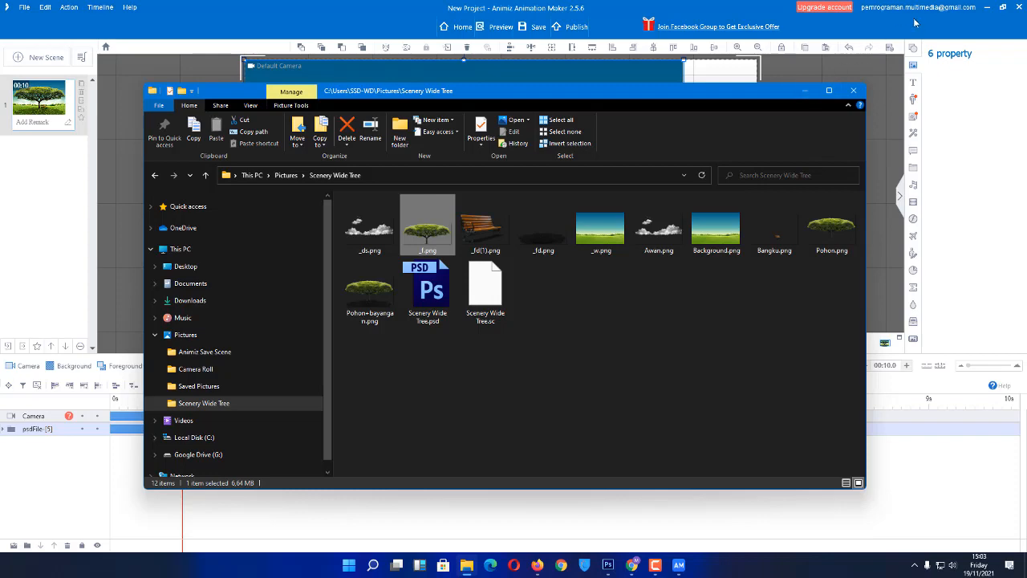
pyautogui.click(805, 90)
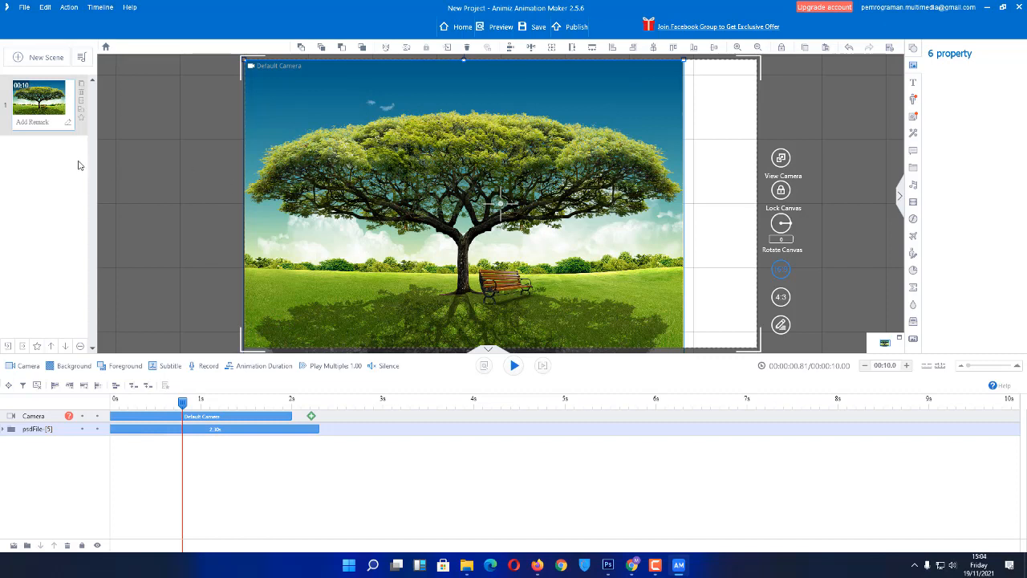
# Step: Expand the psdFile group and export scene 1 as New Project_1.sc to the Animiz Save Scene folder
pyautogui.click(4, 429)
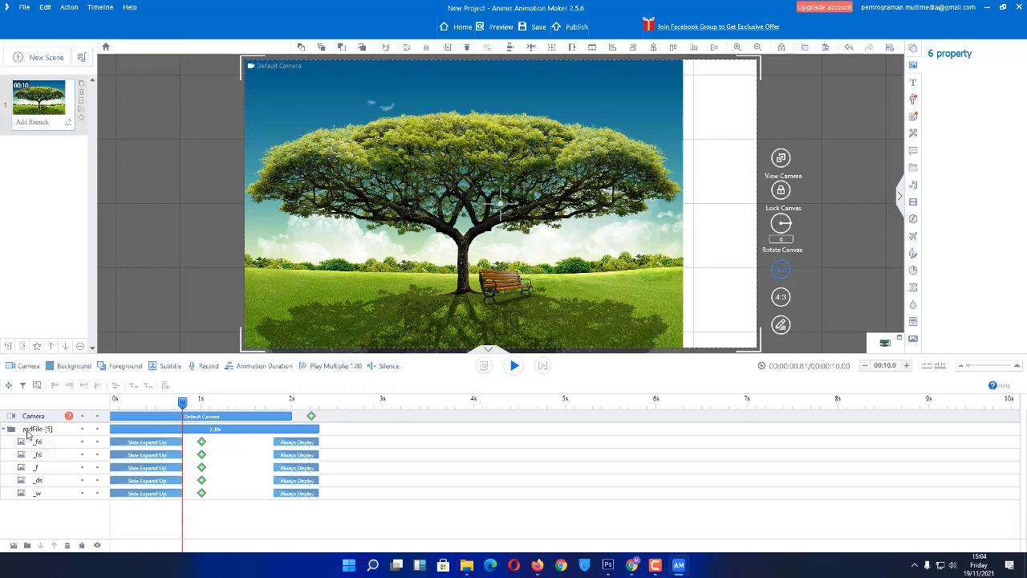
pyautogui.rightClick(28, 434)
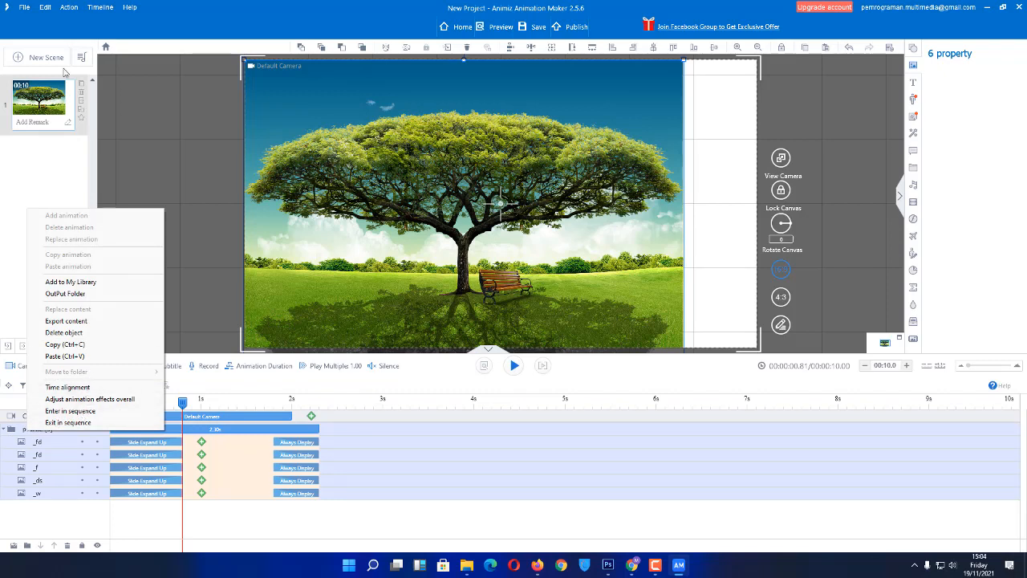
pyautogui.rightClick(43, 105)
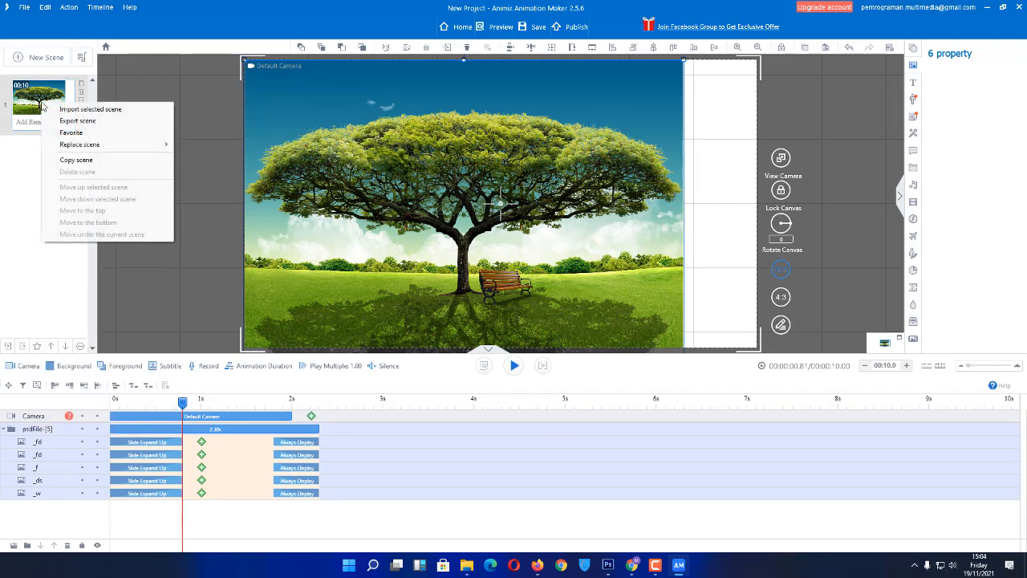
pyautogui.click(83, 120)
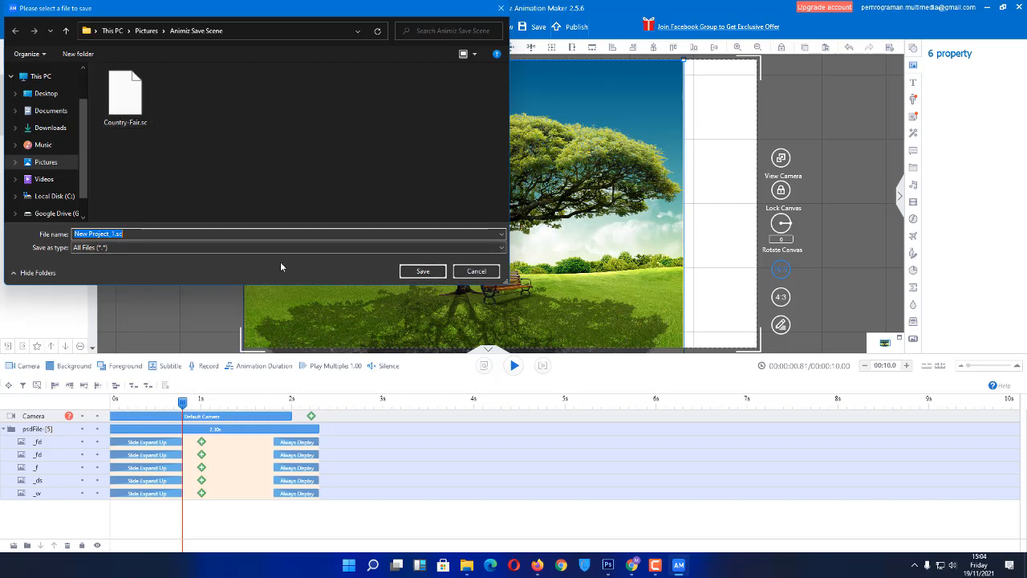
pyautogui.click(423, 271)
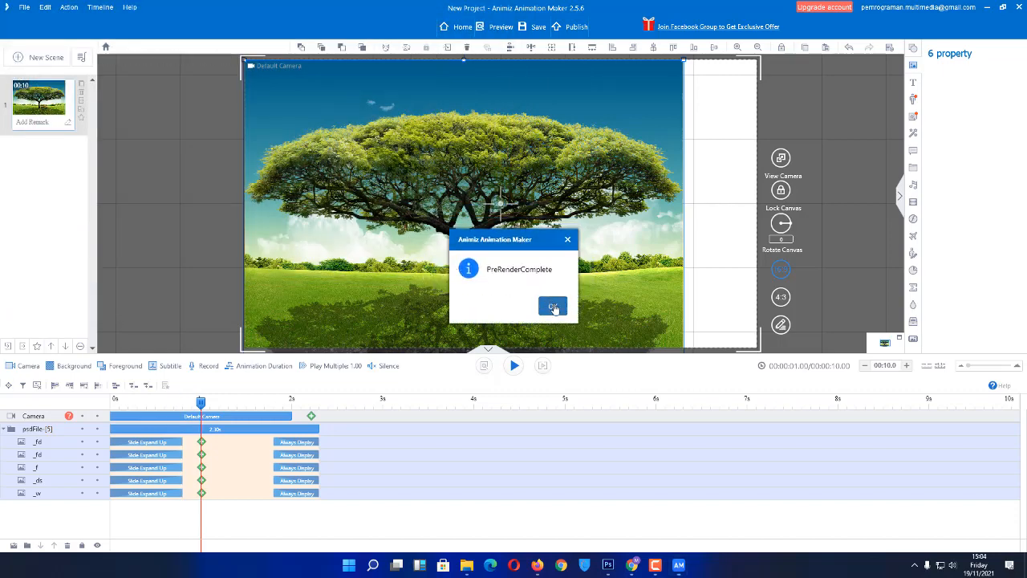
pyautogui.click(554, 306)
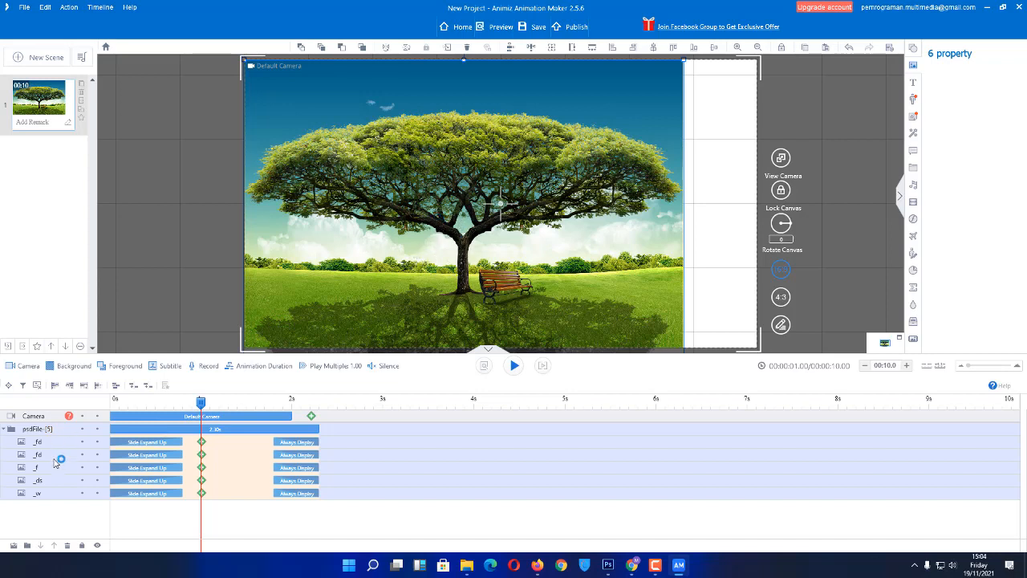
# Step: Add the Shake animation from the Sport category to the _ds cloud layer as its emphasis effect
pyautogui.click(97, 455)
pyautogui.click(98, 455)
pyautogui.click(95, 484)
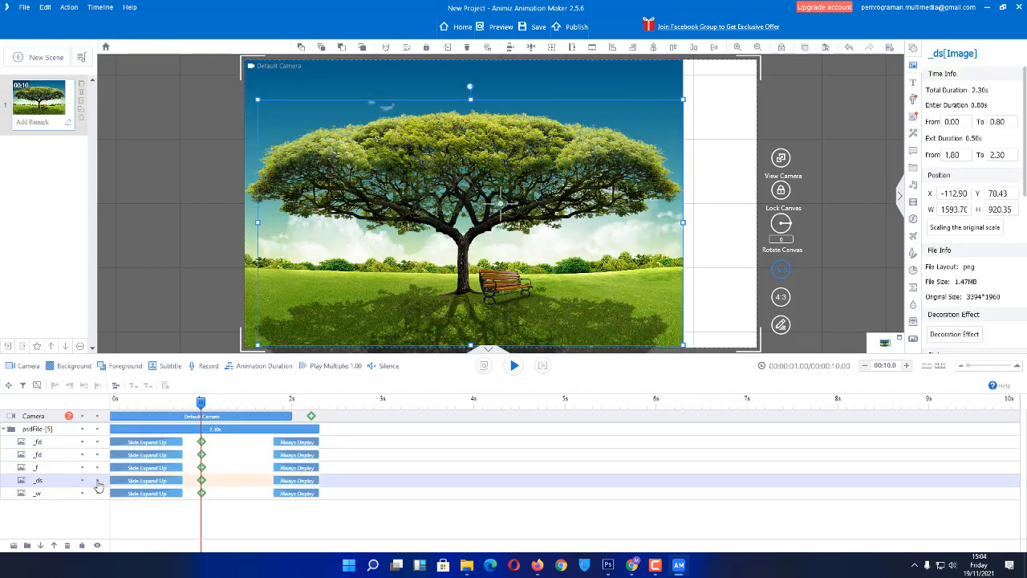
pyautogui.click(203, 482)
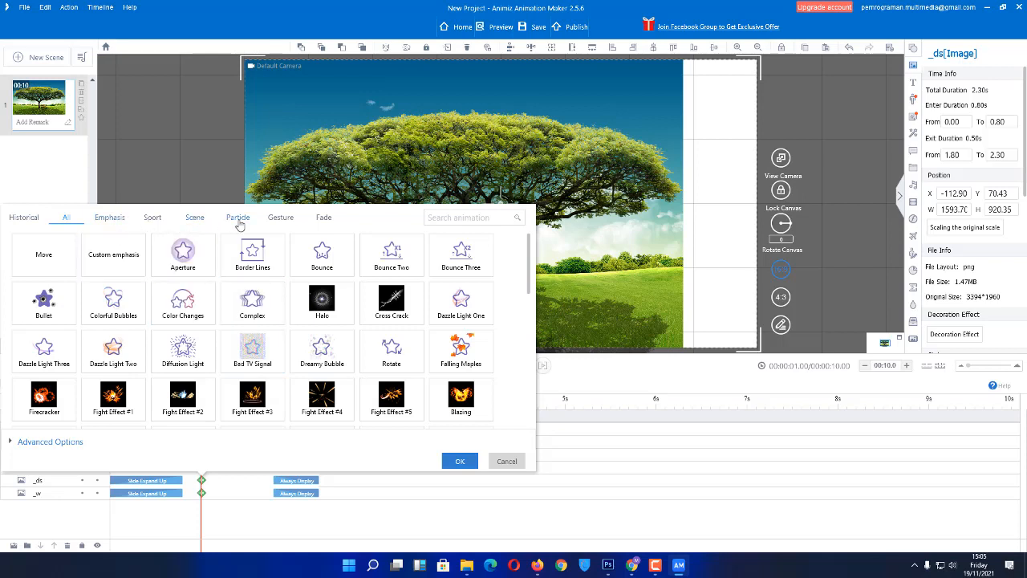
pyautogui.click(112, 220)
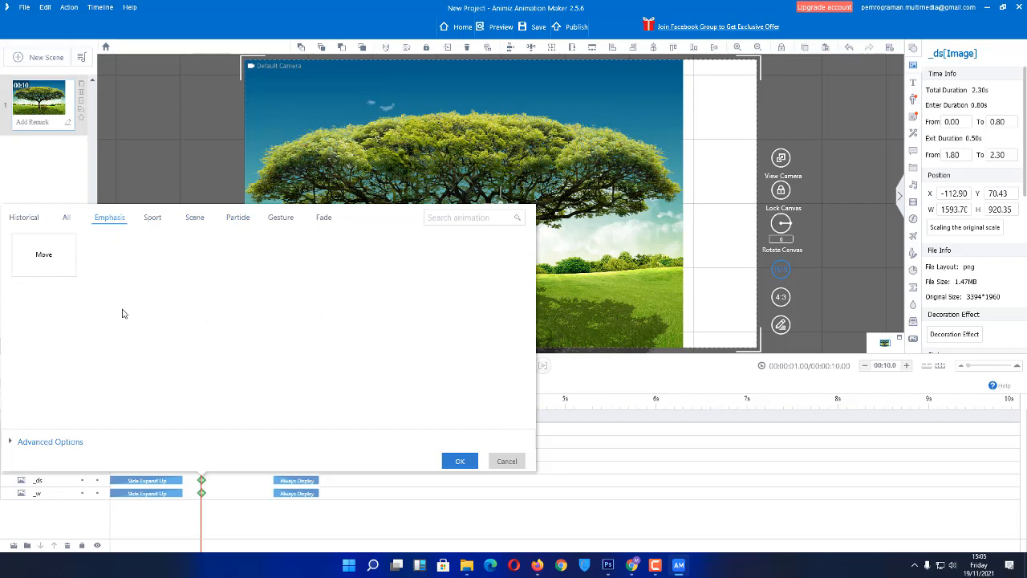
pyautogui.click(154, 220)
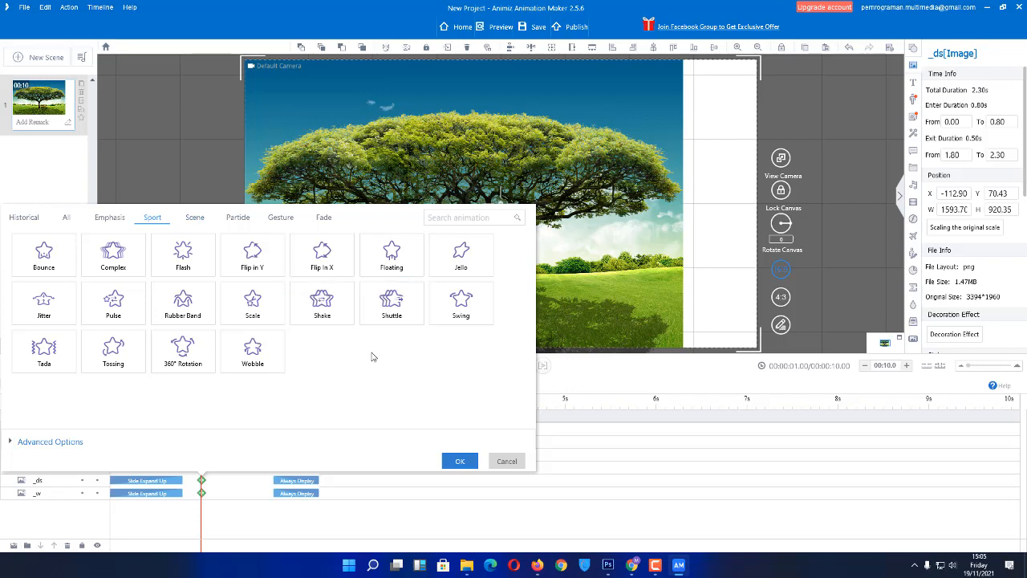
pyautogui.click(331, 313)
pyautogui.click(460, 460)
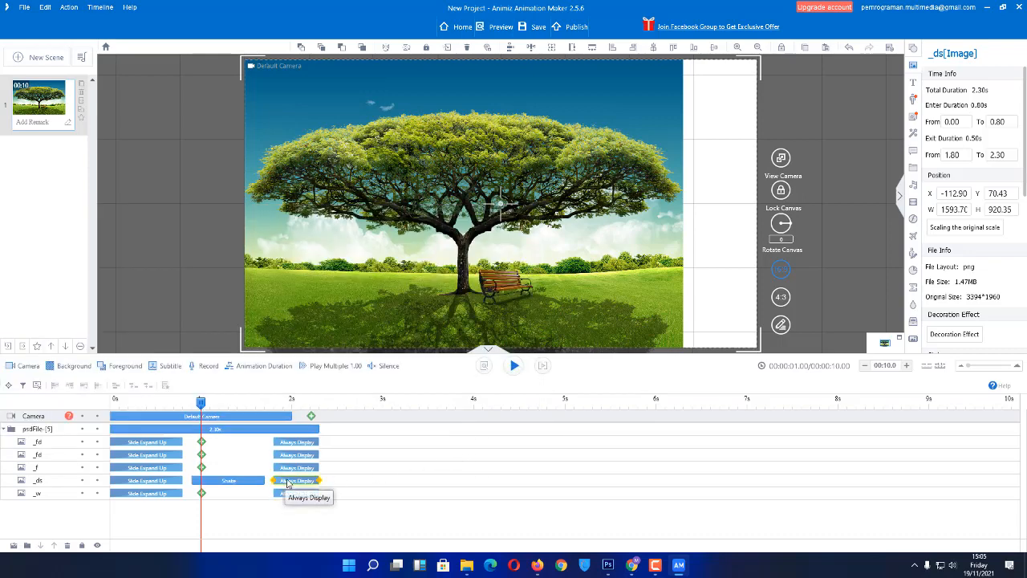
# Step: Extend the _ds layer's Shake animation to about 9.5 s and scrub through the timeline to preview it
pyautogui.moveTo(201, 403); pyautogui.dragTo(174, 402)
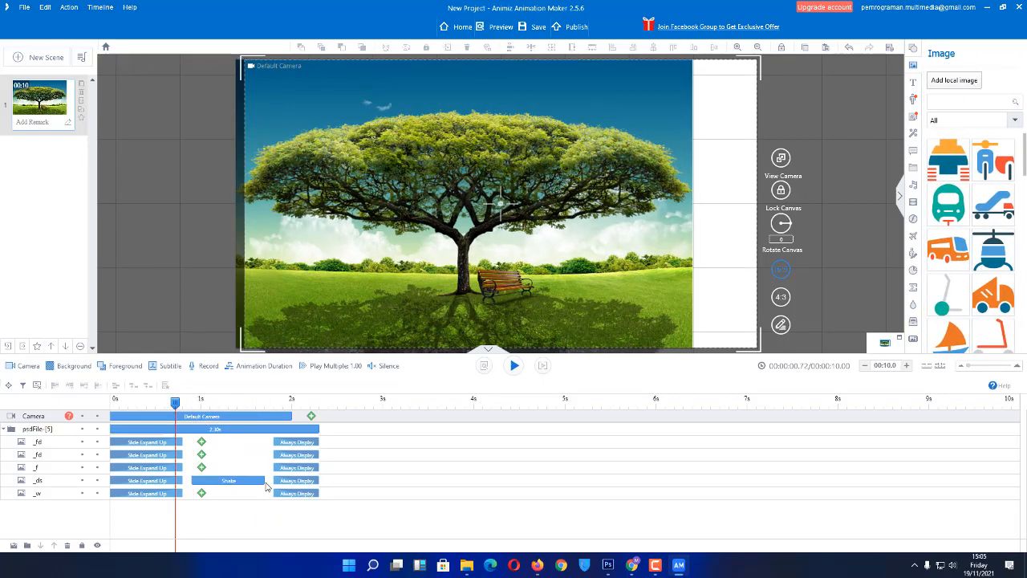
pyautogui.moveTo(263, 482); pyautogui.dragTo(989, 499)
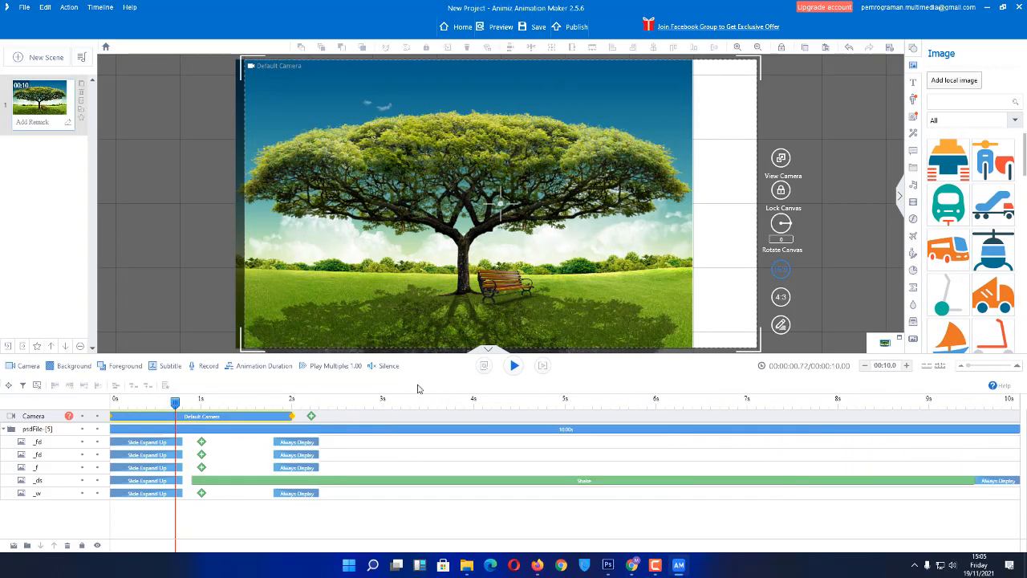
pyautogui.moveTo(175, 404); pyautogui.dragTo(631, 404)
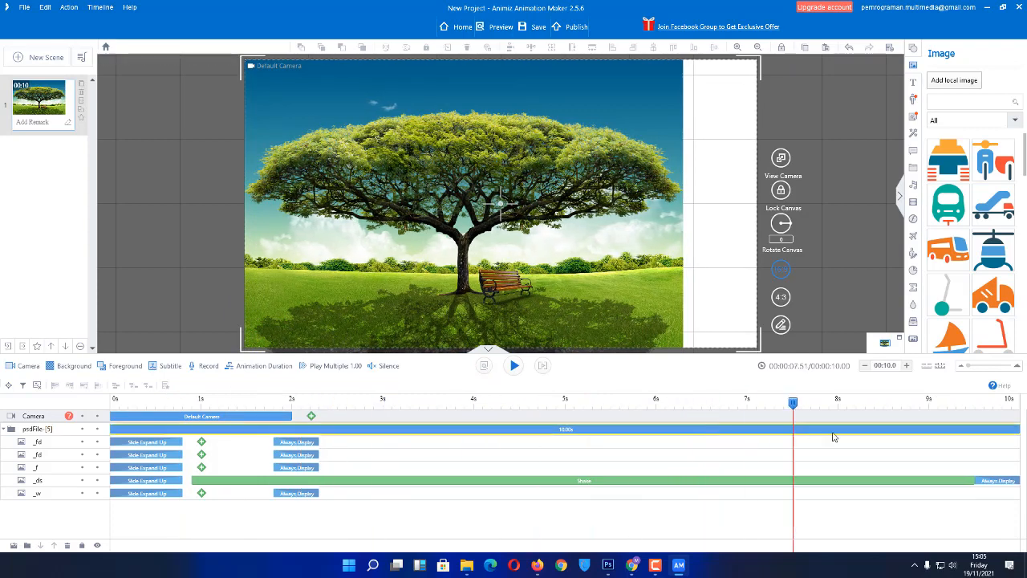
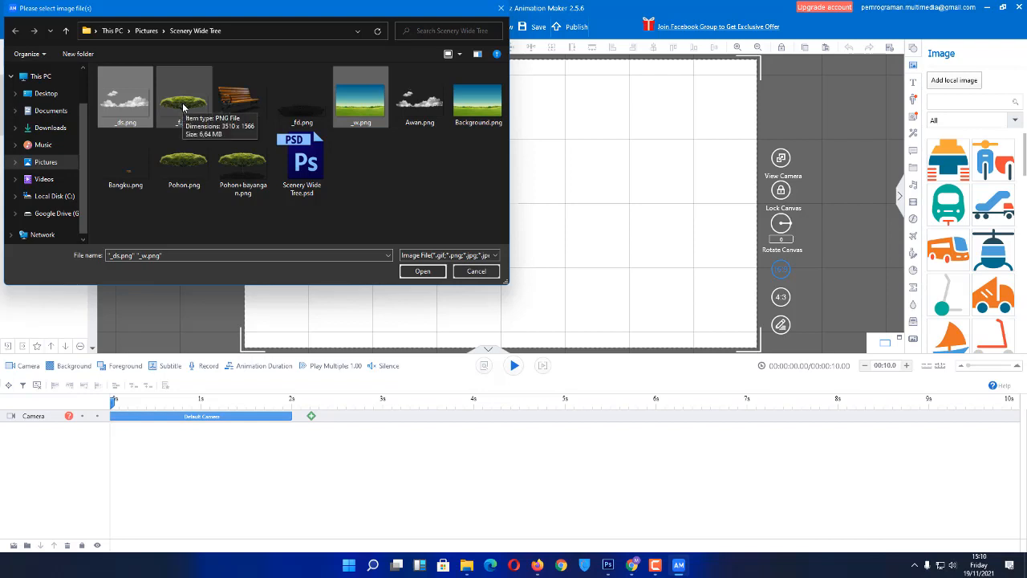
# Step: Add _ds.png, _f.png, _fd(1).png, _fd.png and _w.png to the empty scene as local images, optimizing the large ones
pyautogui.keyDown('ctrl'); pyautogui.click(183, 106); pyautogui.keyUp('ctrl')
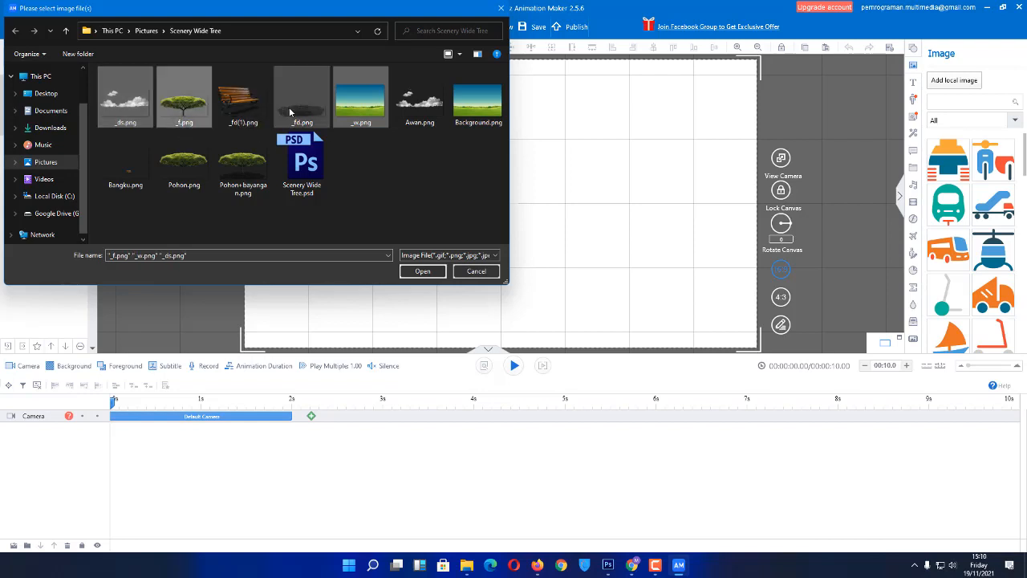
pyautogui.keyDown('ctrl'); pyautogui.click(290, 112); pyautogui.keyUp('ctrl')
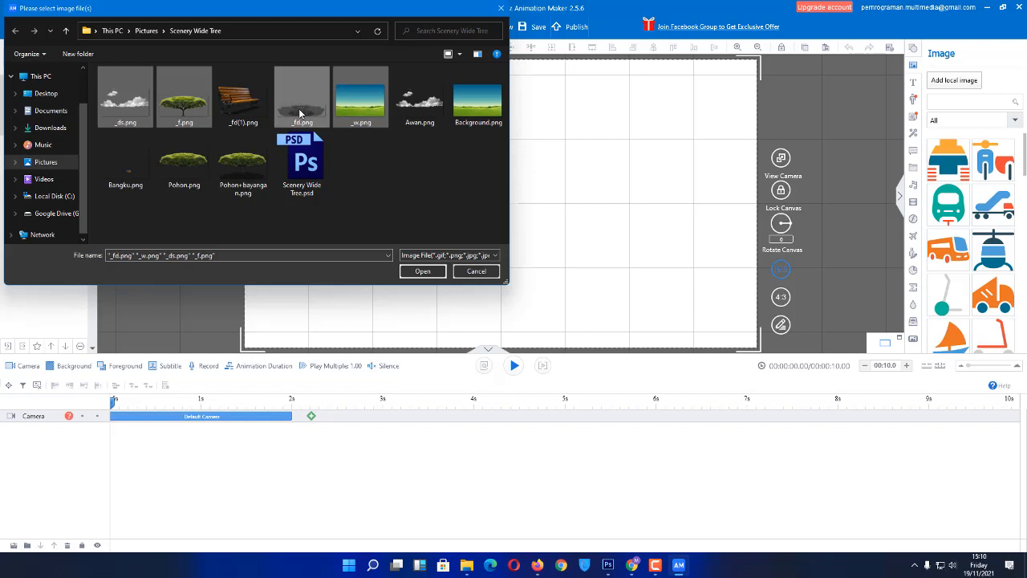
pyautogui.keyDown('ctrl'); pyautogui.click(243, 105); pyautogui.keyUp('ctrl')
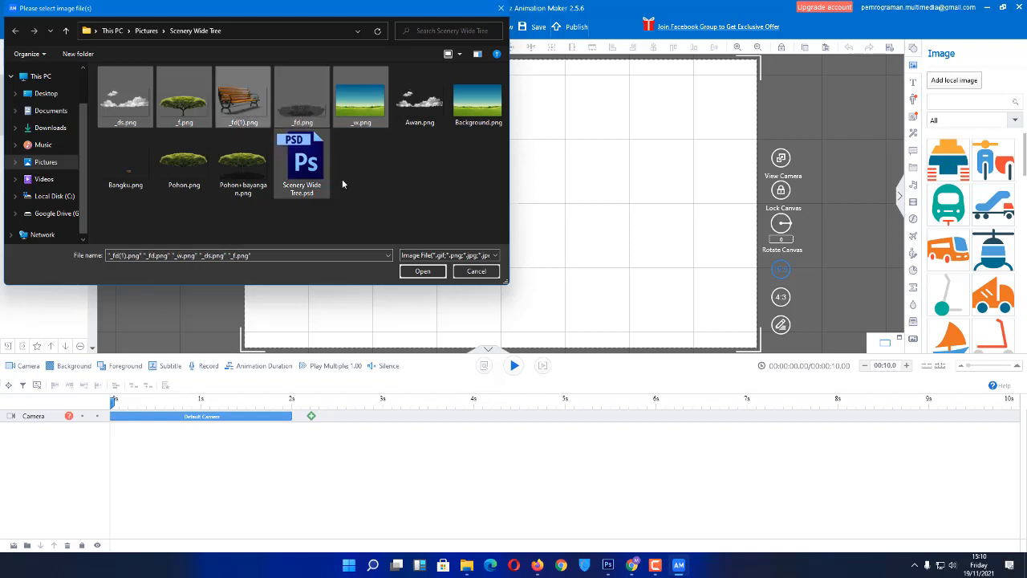
pyautogui.click(425, 273)
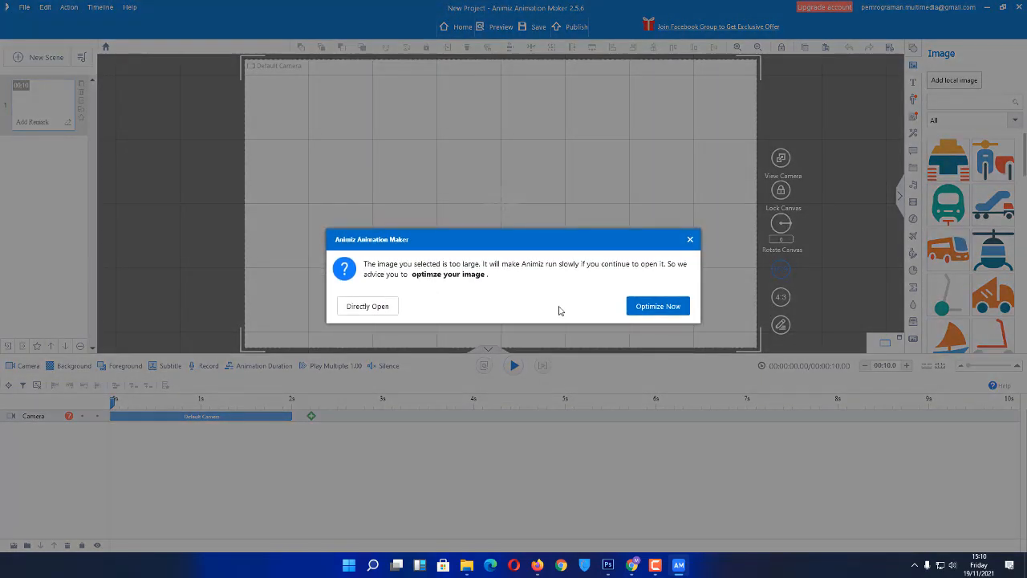
pyautogui.click(654, 307)
pyautogui.click(658, 306)
pyautogui.click(658, 305)
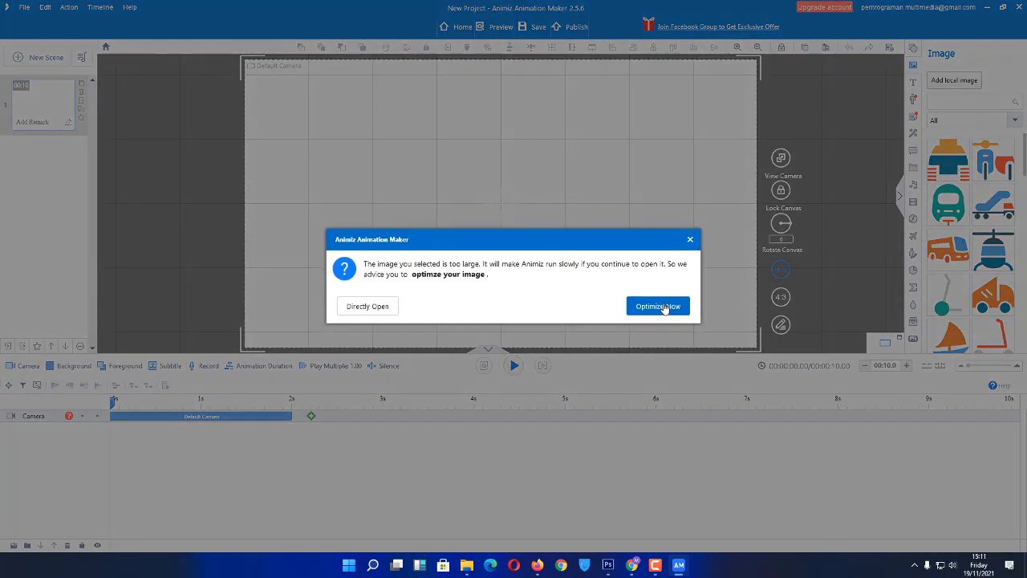
pyautogui.click(665, 309)
pyautogui.click(665, 309)
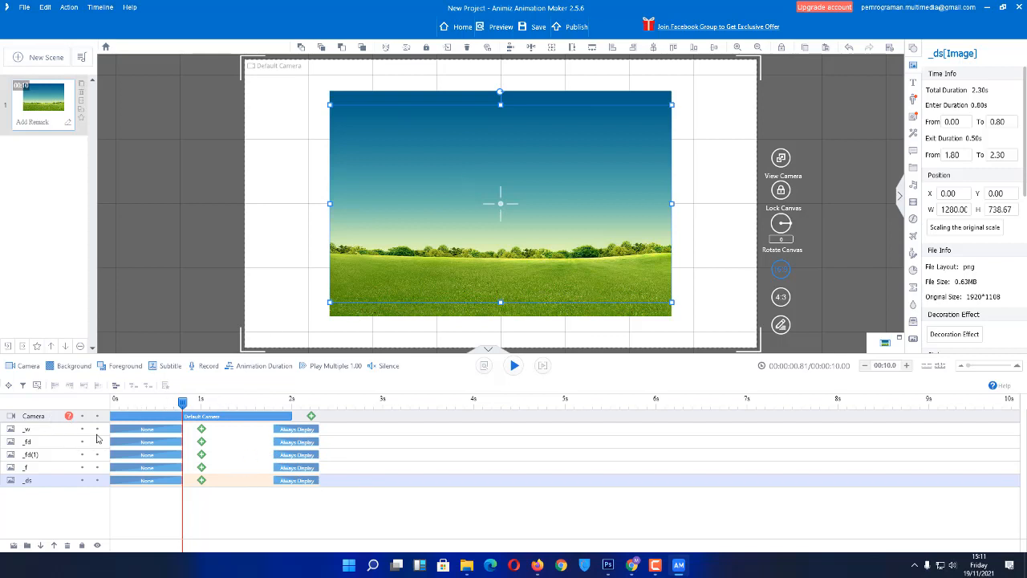
# Step: Move the _w background layer below _fd in the timeline and hide every image layer except _ds
pyautogui.moveTo(98, 434); pyautogui.dragTo(97, 443)
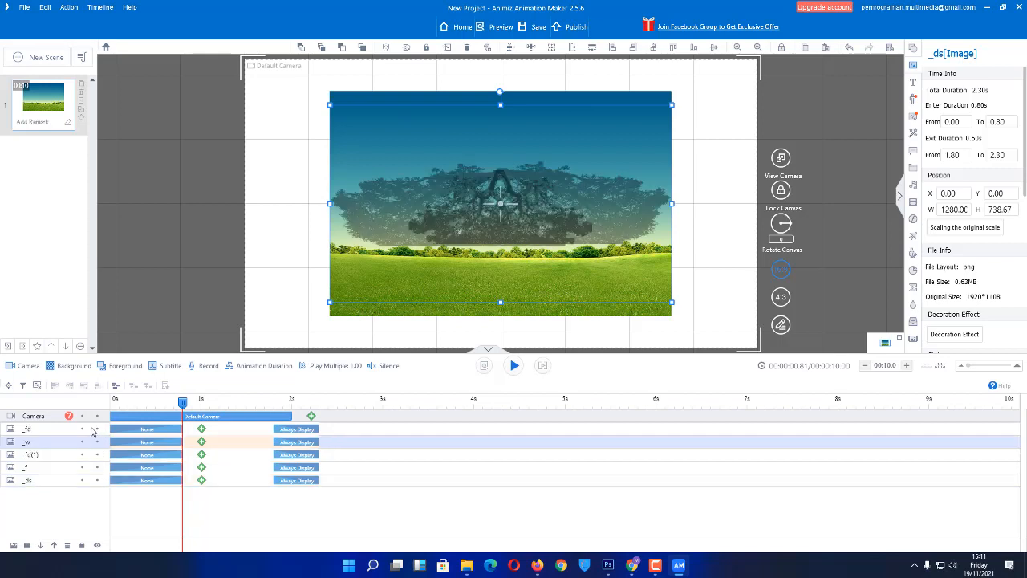
pyautogui.click(97, 429)
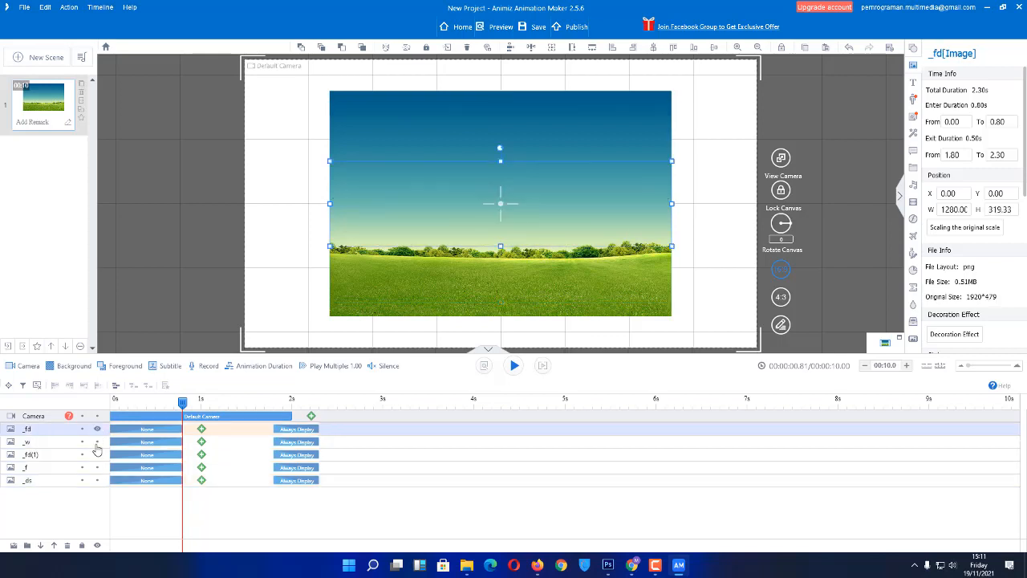
pyautogui.click(97, 442)
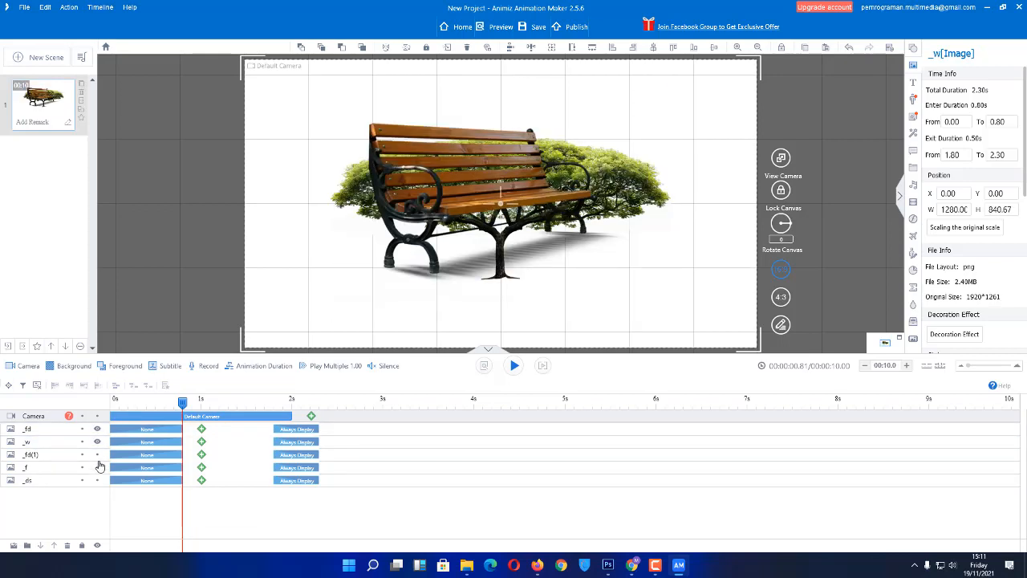
pyautogui.click(97, 454)
pyautogui.click(97, 467)
pyautogui.click(97, 480)
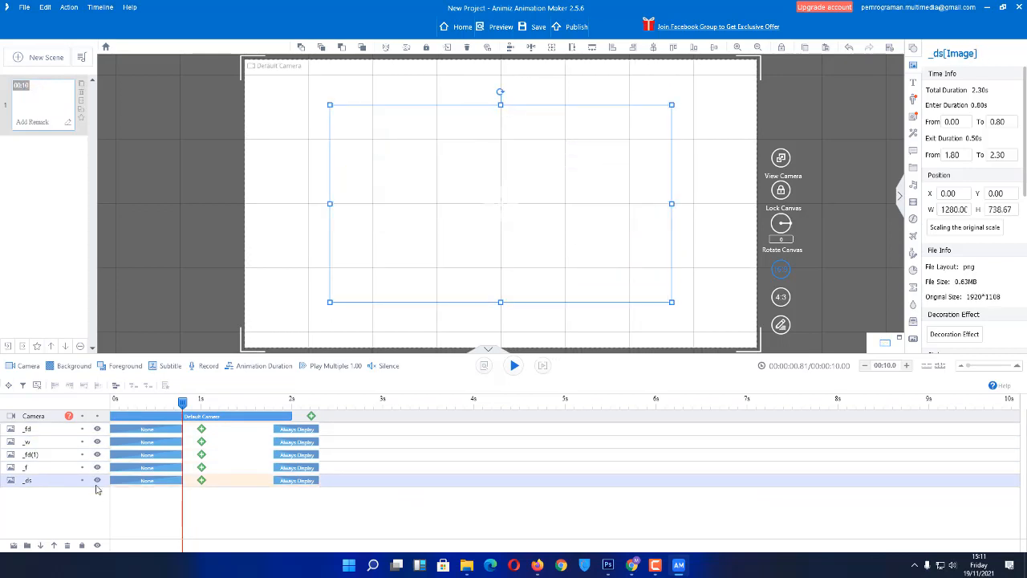
pyautogui.click(96, 481)
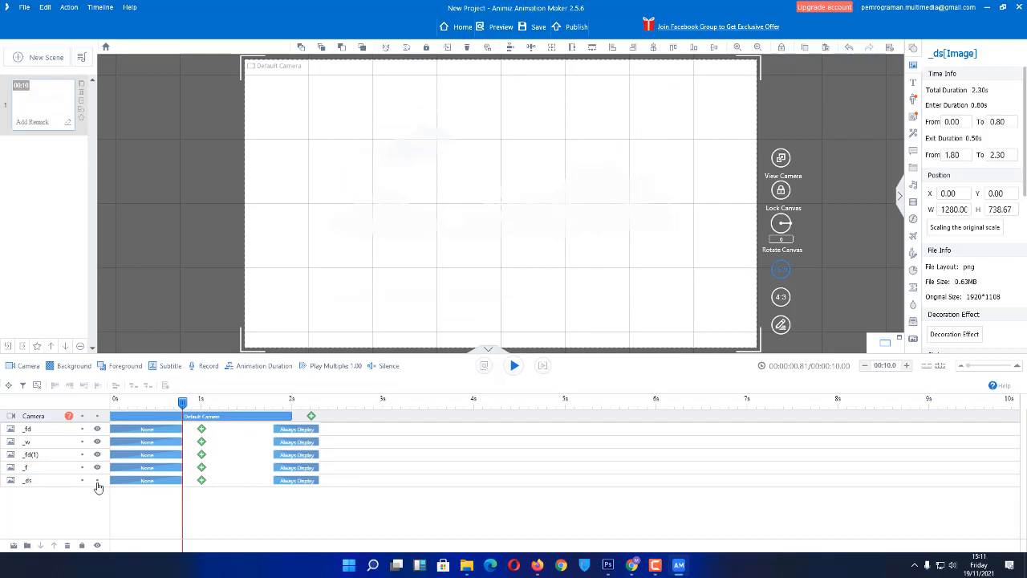
# Step: Move the _w background to the bottom of the layer stack and leave only _w and _ds visible
pyautogui.click(97, 481)
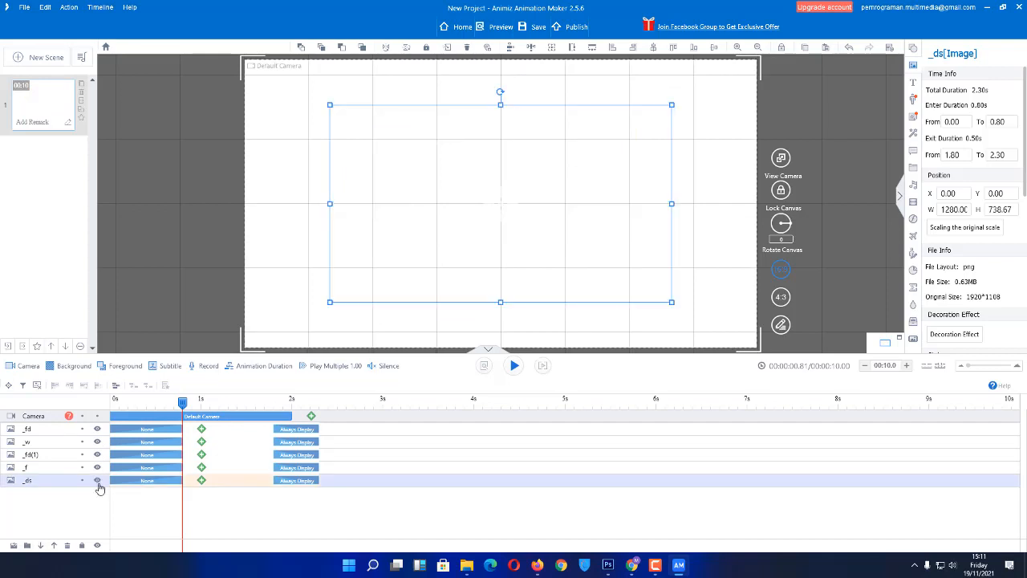
pyautogui.click(97, 430)
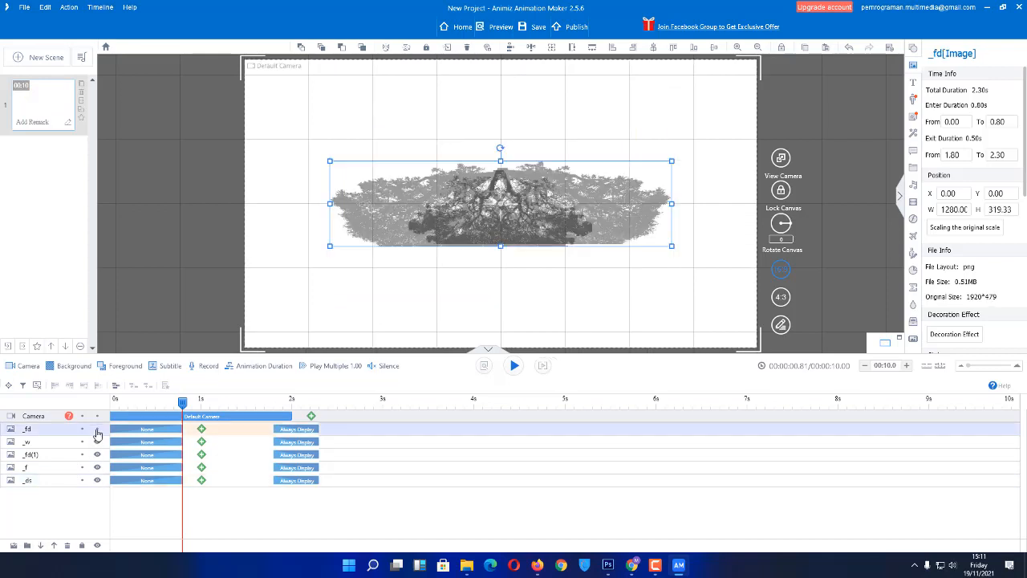
pyautogui.click(97, 430)
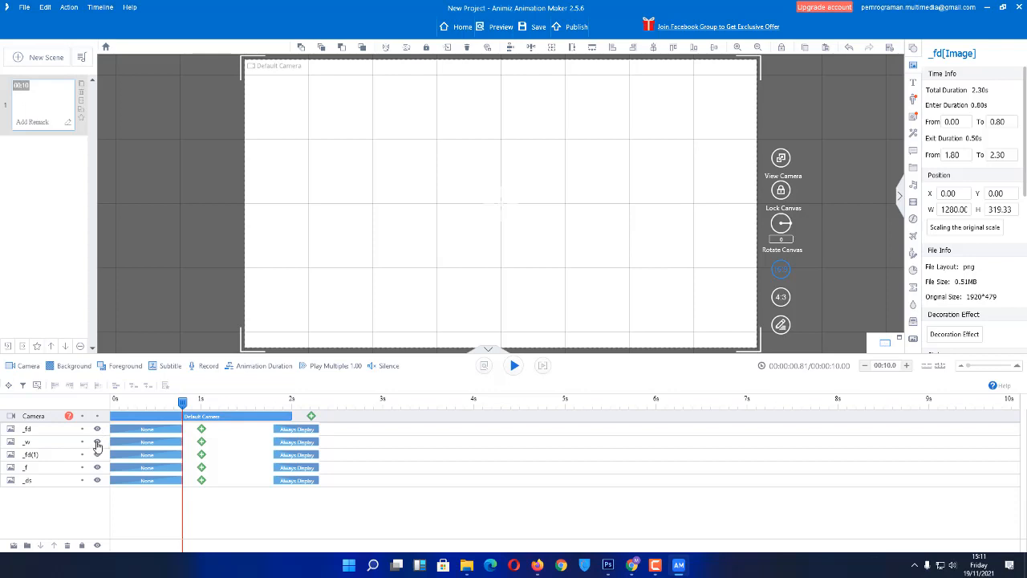
pyautogui.click(97, 443)
pyautogui.moveTo(27, 450); pyautogui.dragTo(37, 488)
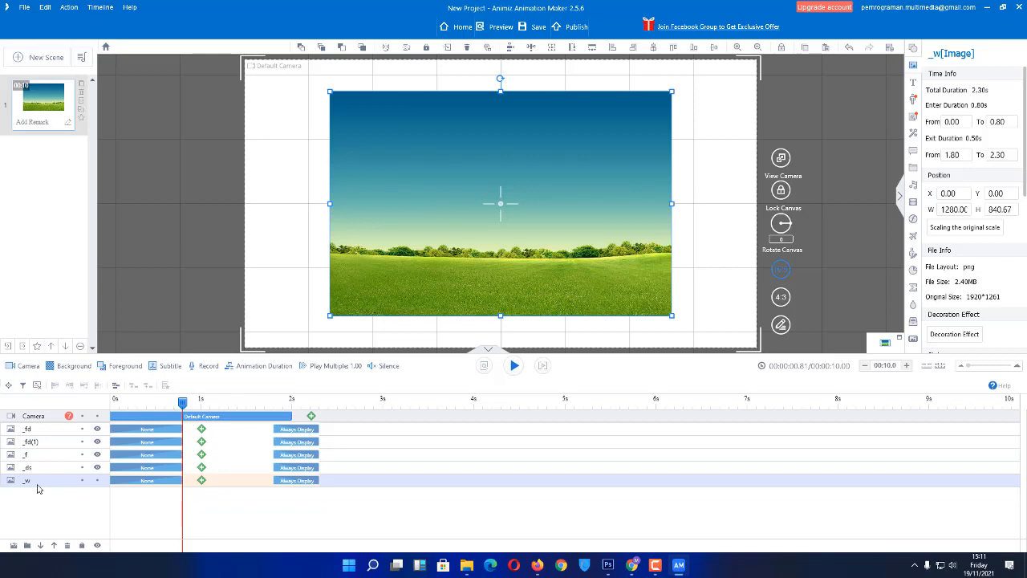
pyautogui.click(97, 469)
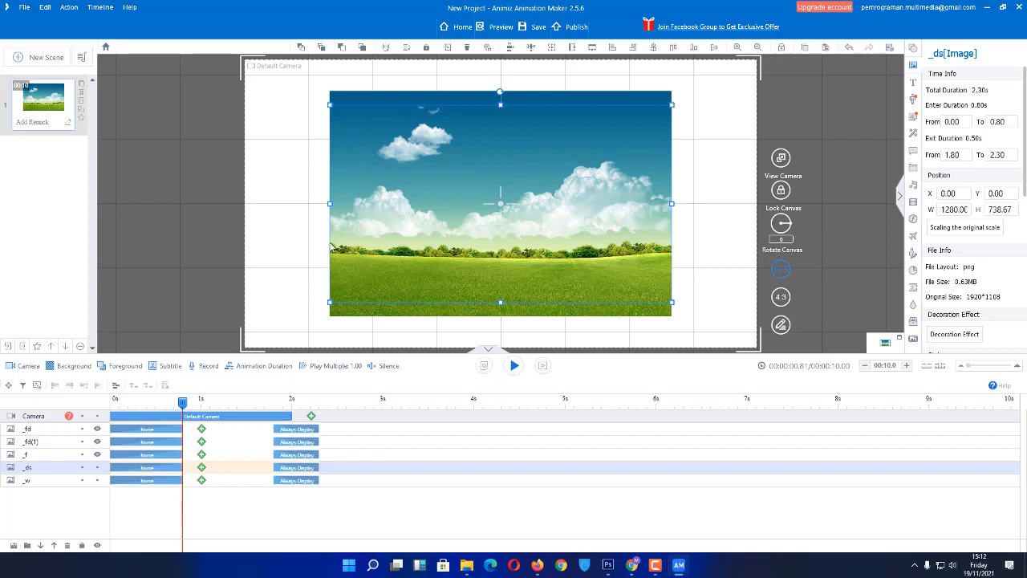
# Step: Play the scene from the start to preview the clouds over the background
pyautogui.click(545, 366)
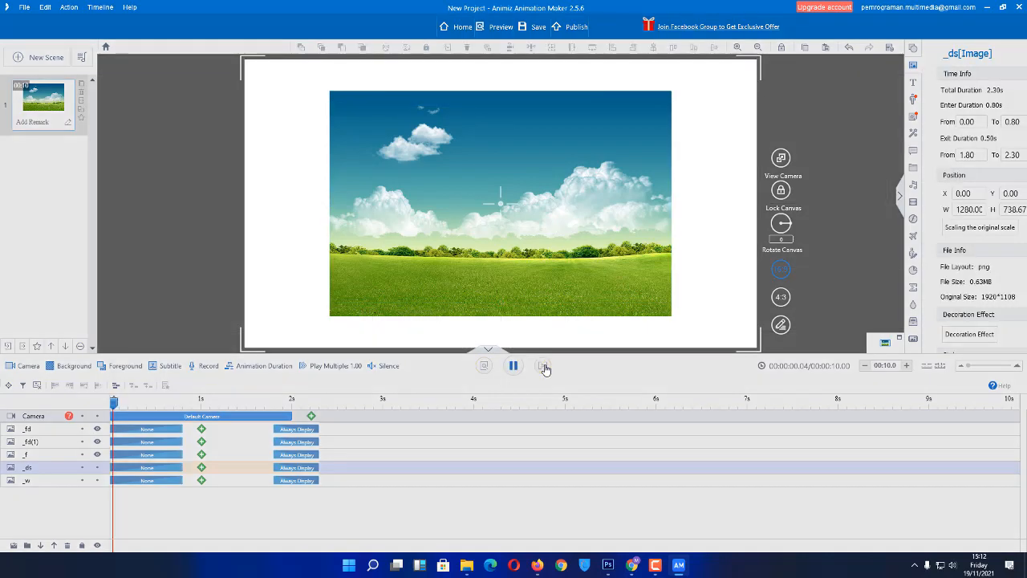
pyautogui.click(515, 367)
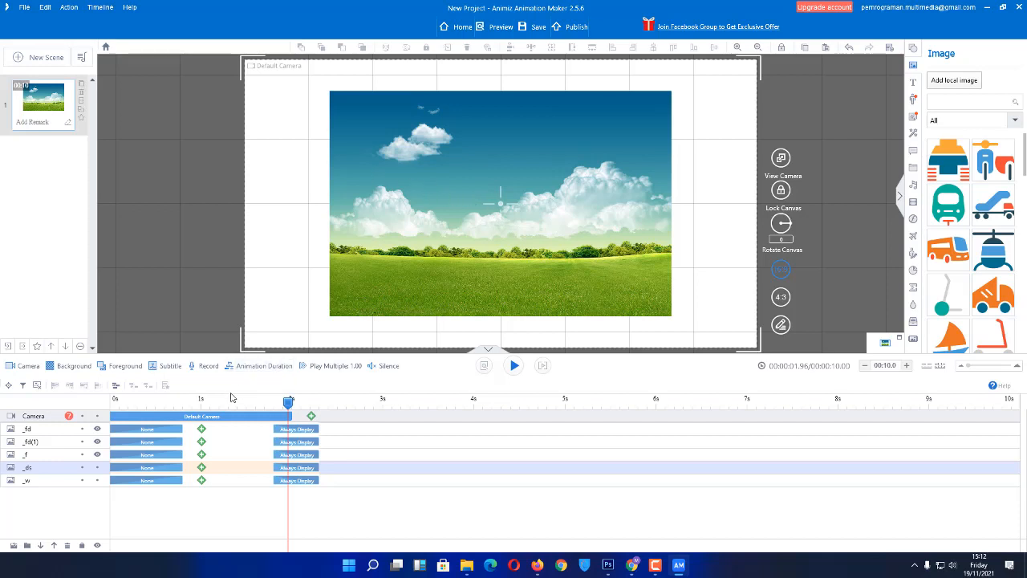
pyautogui.click(147, 417)
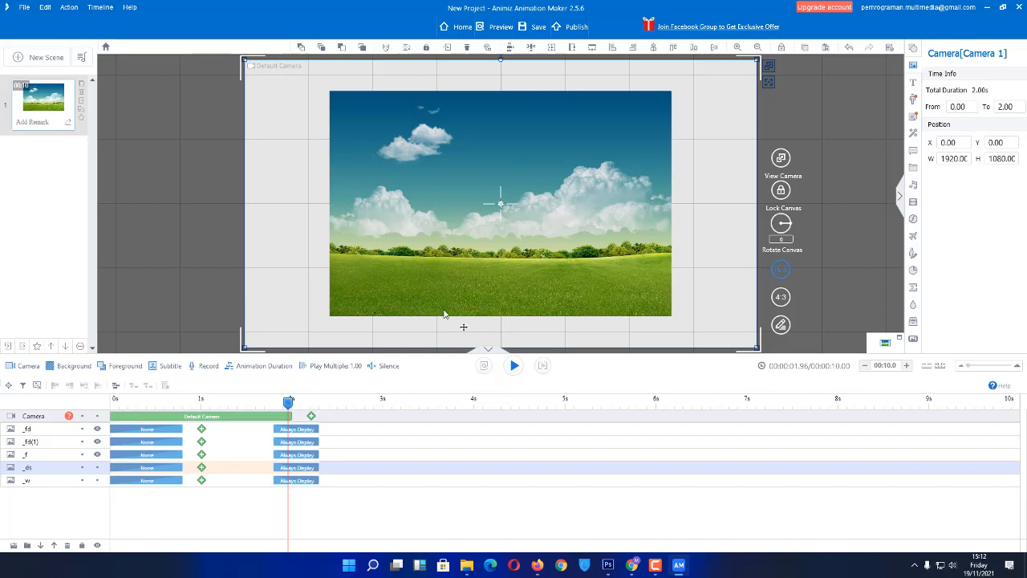
pyautogui.click(165, 431)
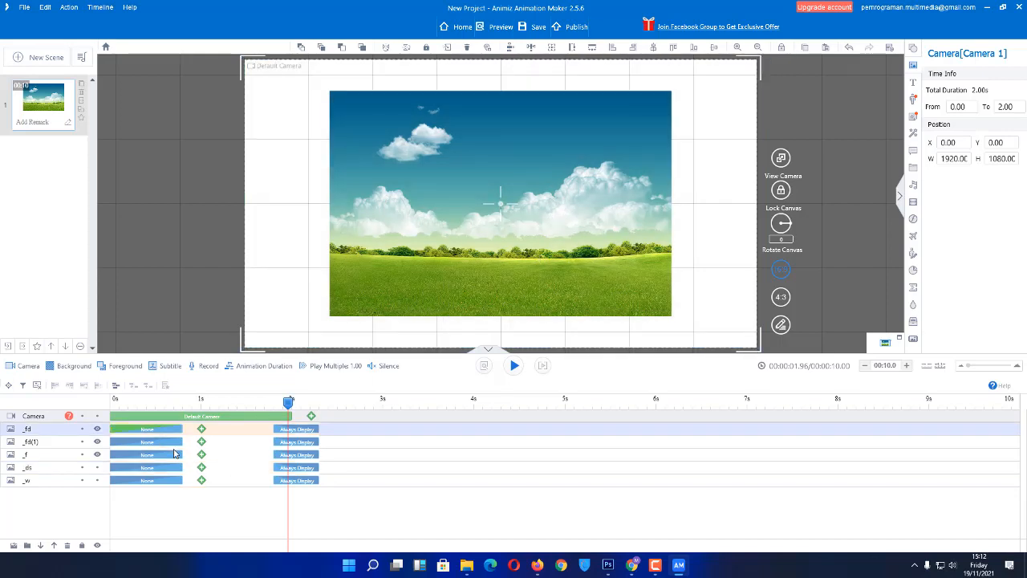
pyautogui.click(166, 442)
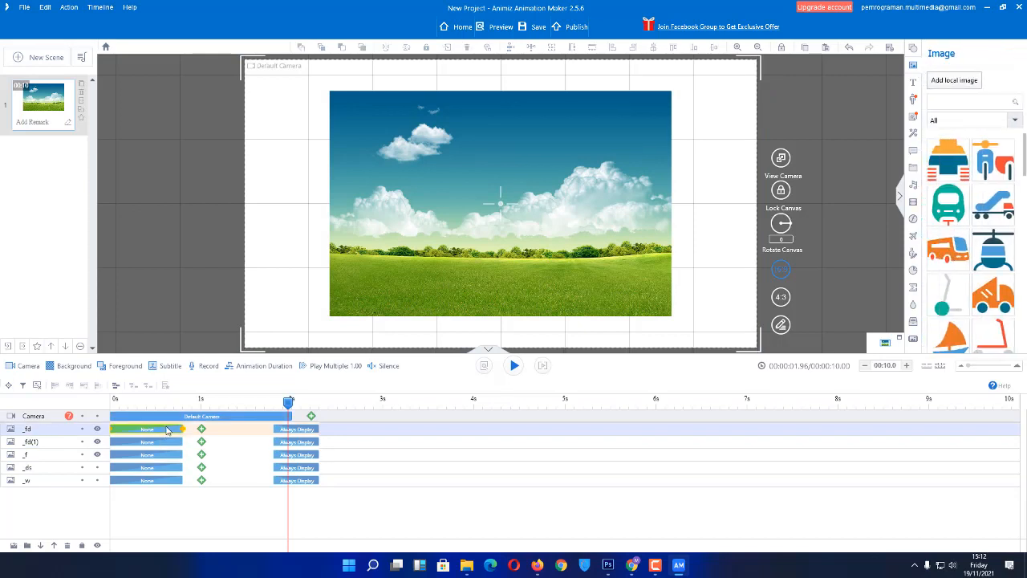
pyautogui.click(170, 431)
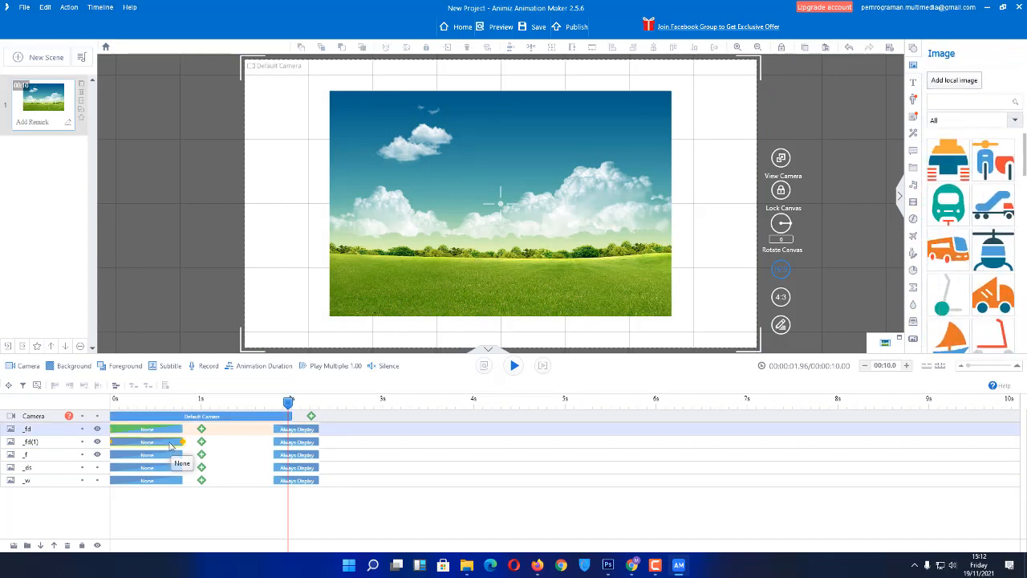
pyautogui.keyDown('ctrl'); pyautogui.click(170, 442); pyautogui.keyUp('ctrl')
pyautogui.keyDown('ctrl'); pyautogui.click(171, 456); pyautogui.keyUp('ctrl')
# Step: Enlarge all five image layers about the canvas centre until the background fills the camera frame, making _ds about 2248 wide
pyautogui.click(162, 430)
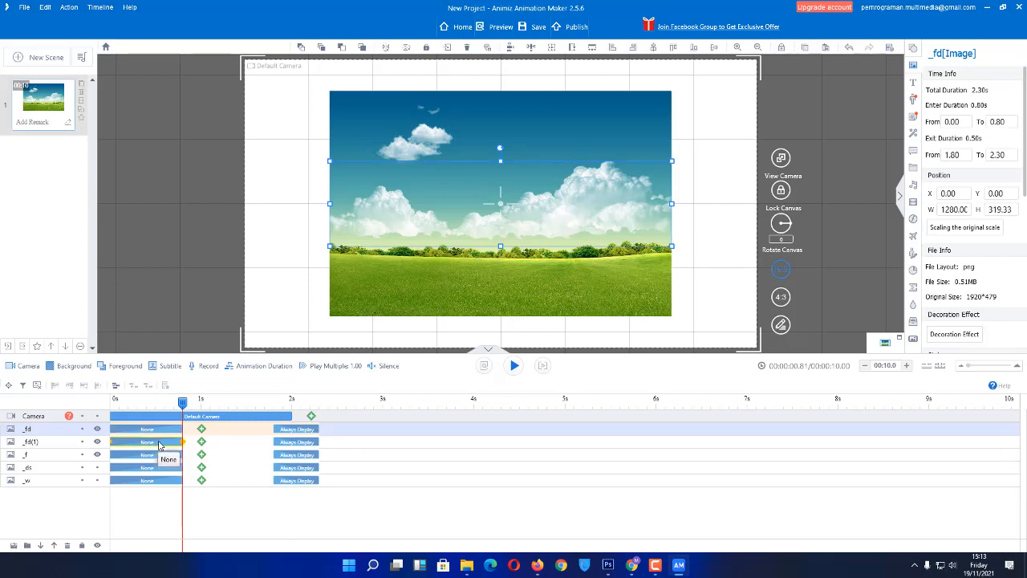
pyautogui.keyDown('ctrl'); pyautogui.click(159, 443); pyautogui.keyUp('ctrl')
pyautogui.keyDown('ctrl'); pyautogui.click(162, 455); pyautogui.keyUp('ctrl')
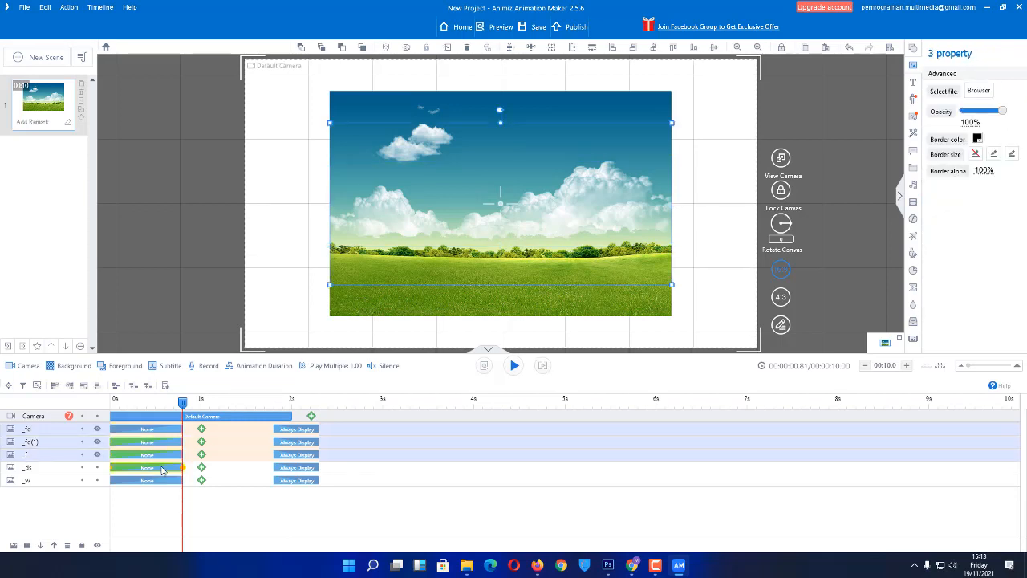
pyautogui.keyDown('ctrl'); pyautogui.click(161, 471); pyautogui.keyUp('ctrl')
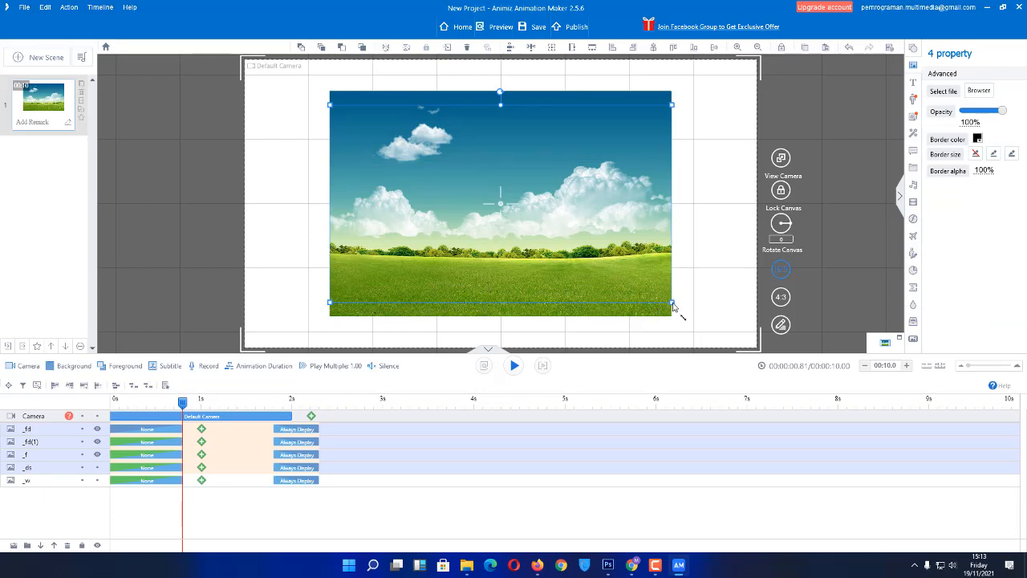
pyautogui.moveTo(673, 305); pyautogui.dragTo(703, 322)
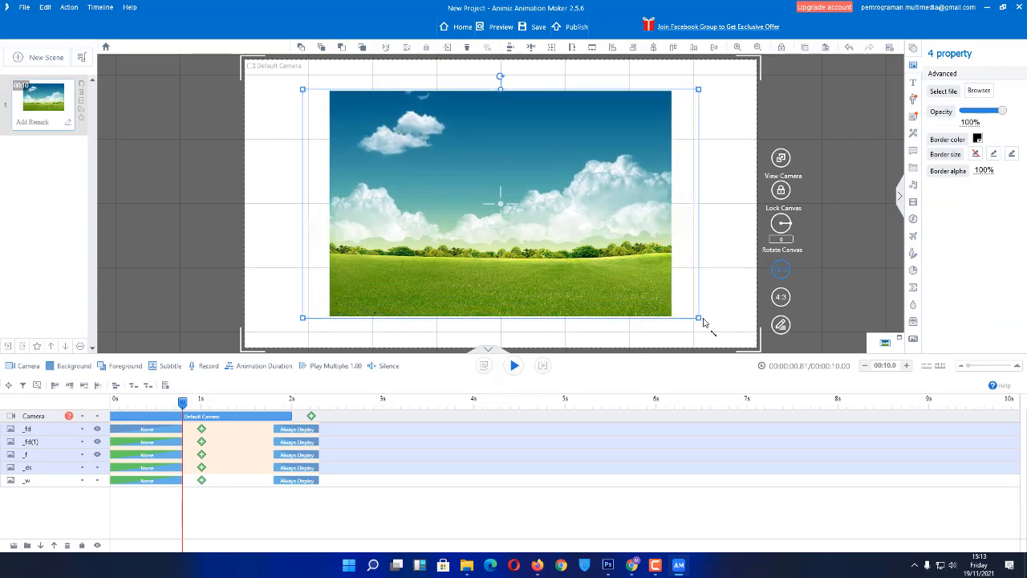
pyautogui.keyDown('ctrl'); pyautogui.click(134, 482); pyautogui.keyUp('ctrl')
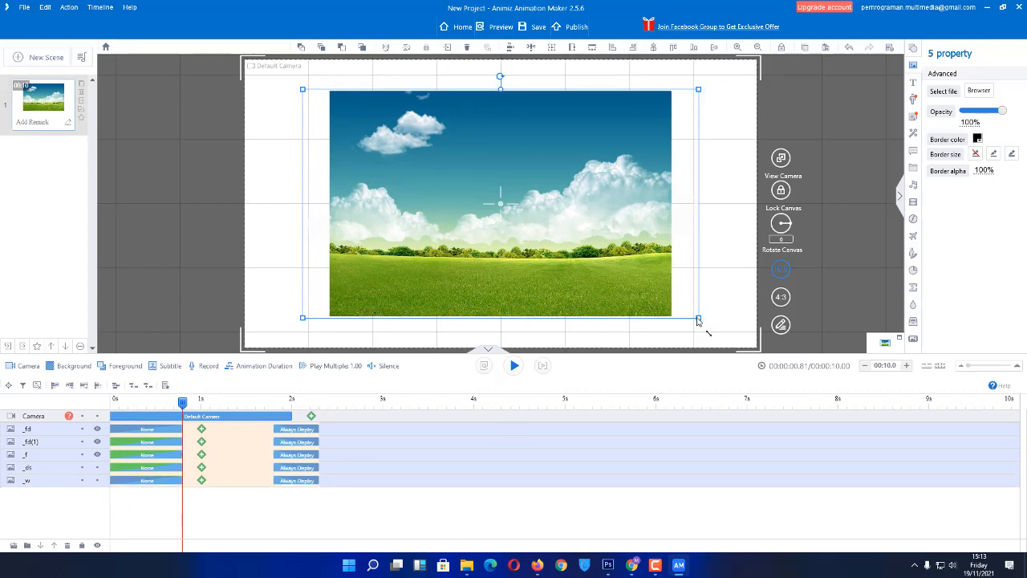
pyautogui.moveTo(698, 318); pyautogui.dragTo(801, 385)
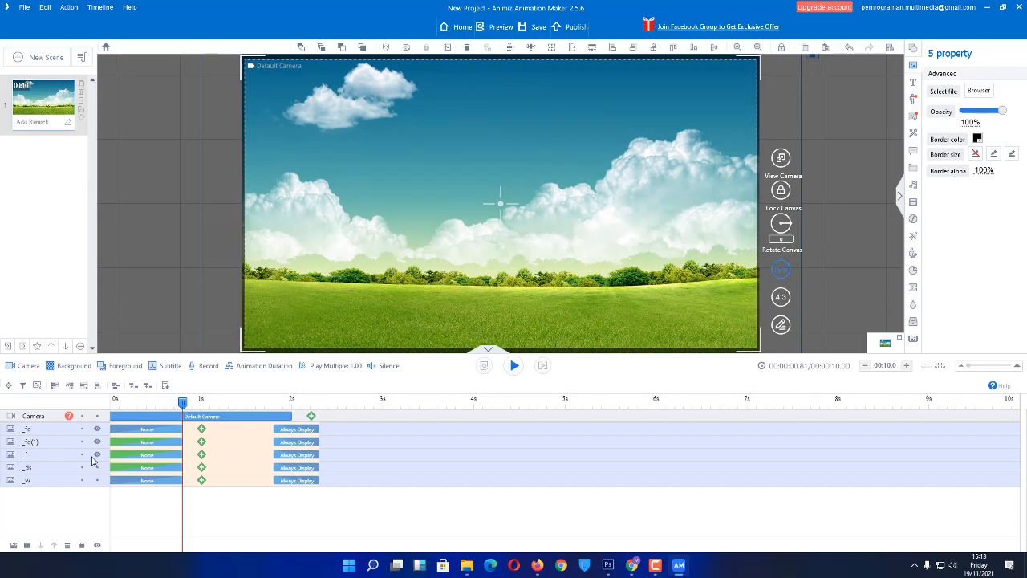
# Step: Move the _ds cloud layer slightly lower, to about X 18 and Y 48
pyautogui.click(134, 473)
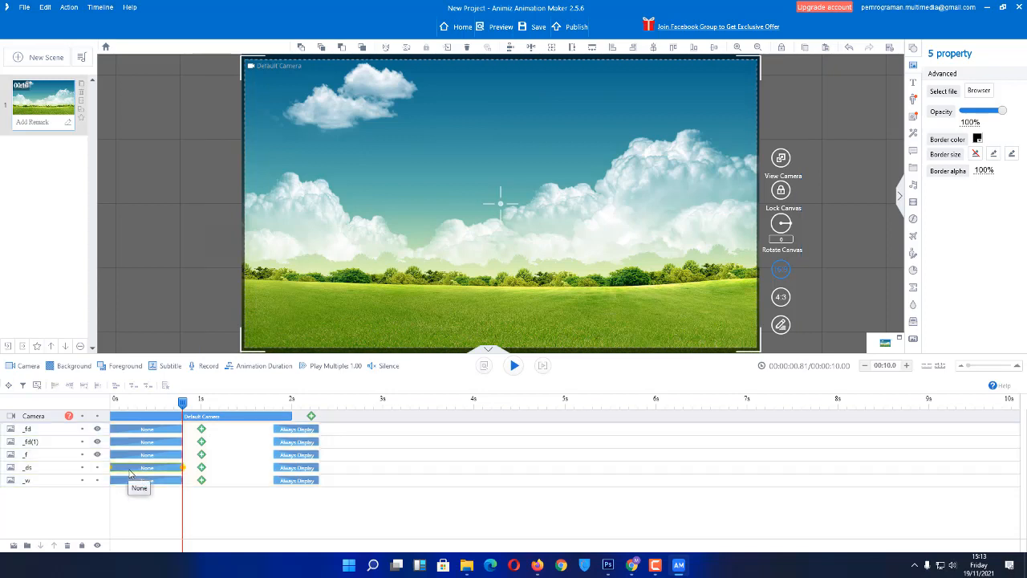
pyautogui.click(131, 469)
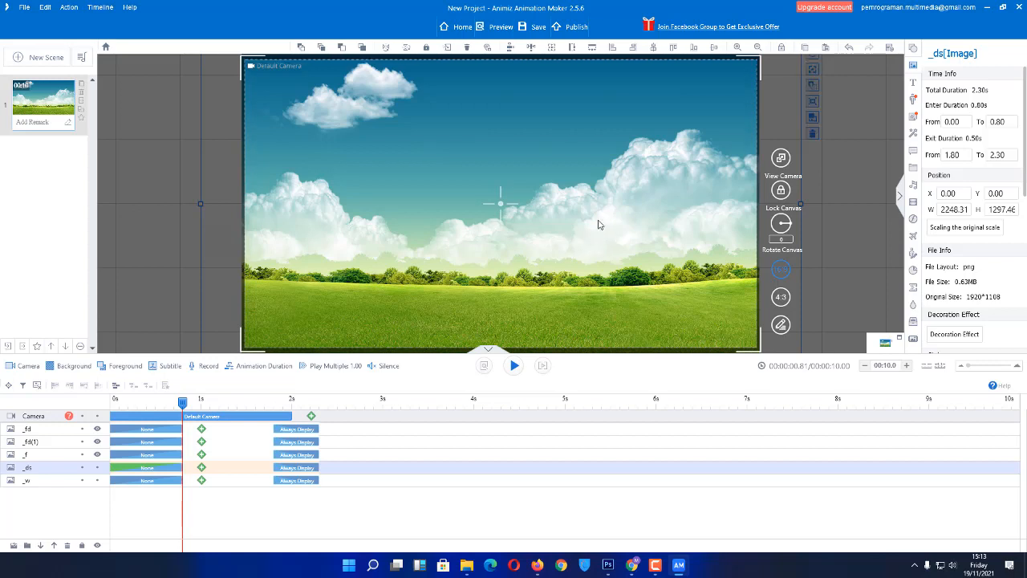
pyautogui.moveTo(598, 224); pyautogui.dragTo(576, 242)
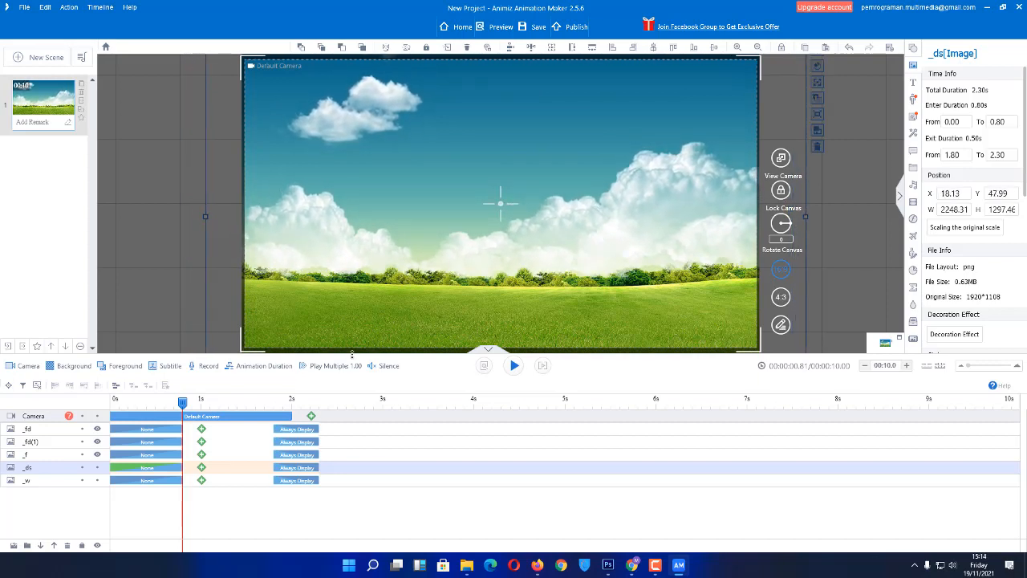
# Step: Show the _f tree and _fd(1) bench layers, with the tree shrunk to about 1545 × 681 and placed around X -25, Y 56
pyautogui.click(97, 455)
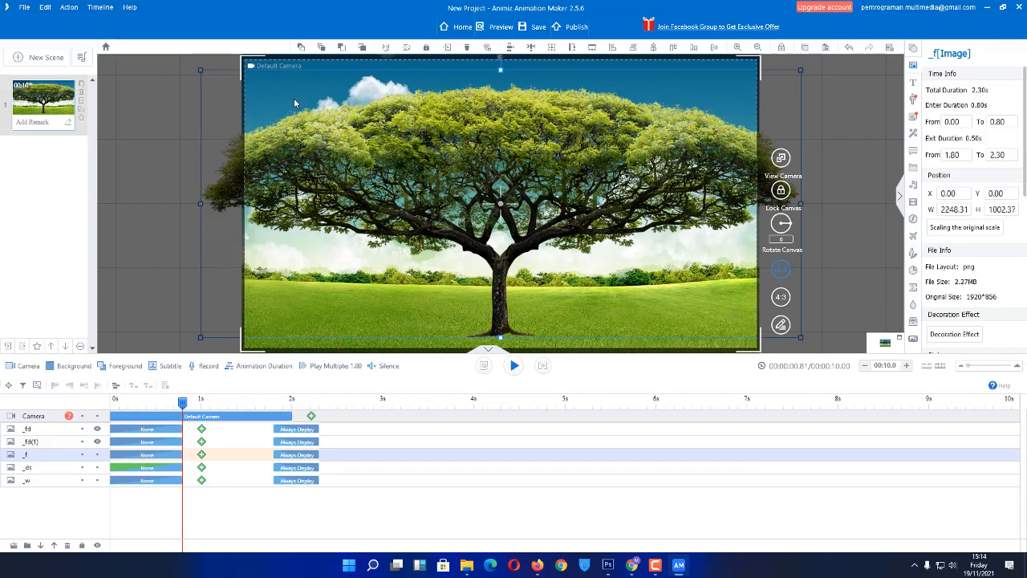
pyautogui.moveTo(202, 69); pyautogui.dragTo(392, 164)
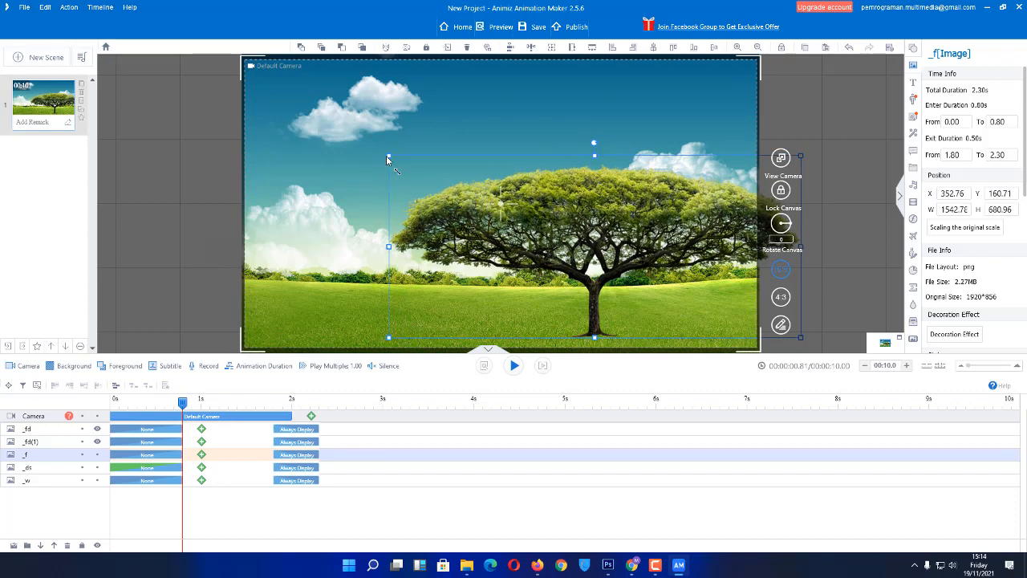
pyautogui.moveTo(584, 201); pyautogui.dragTo(498, 177)
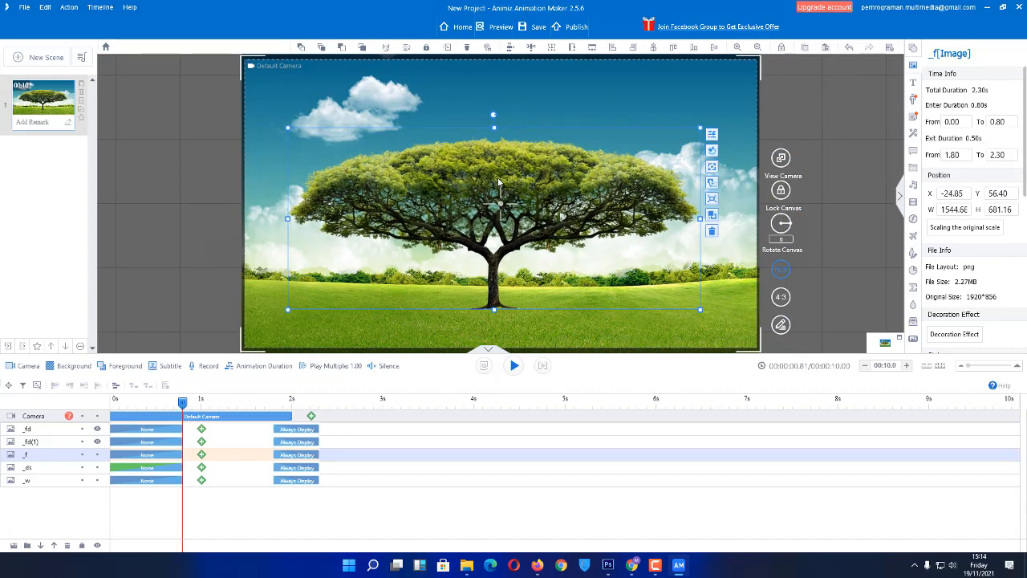
pyautogui.click(97, 442)
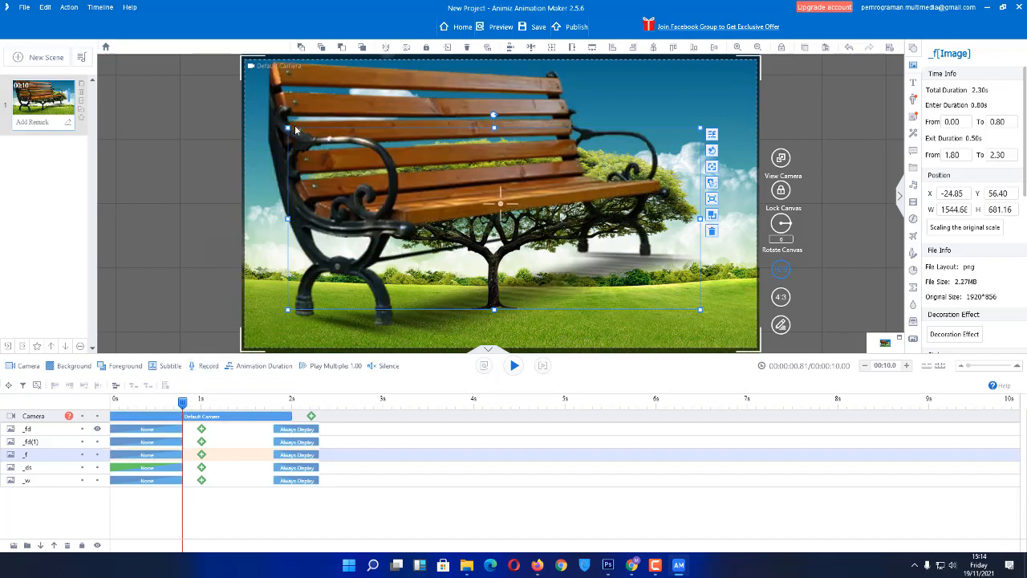
pyautogui.moveTo(287, 127); pyautogui.dragTo(375, 158)
pyautogui.moveTo(429, 175); pyautogui.dragTo(517, 220)
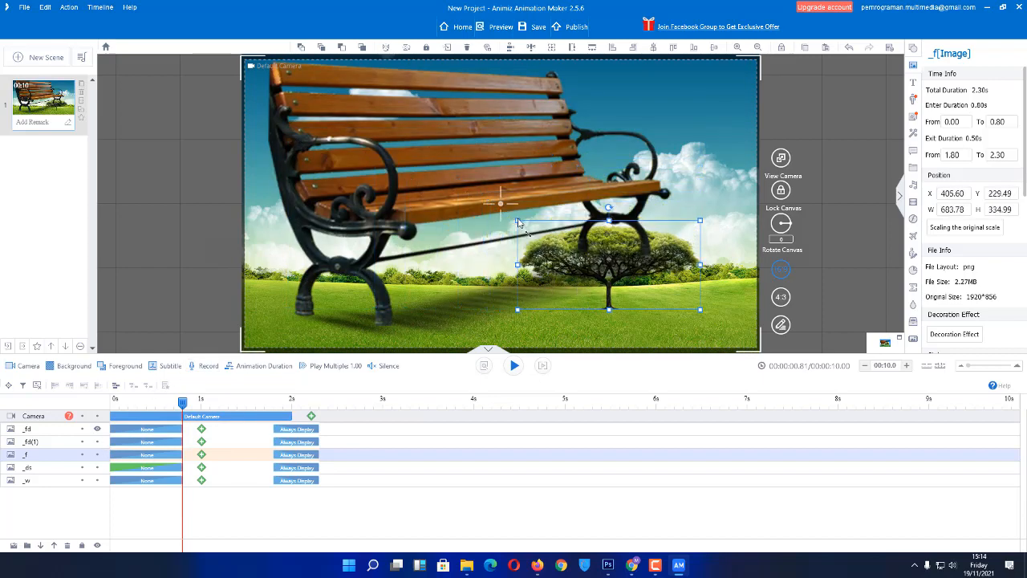
pyautogui.hotkey('ctrl', 'z')
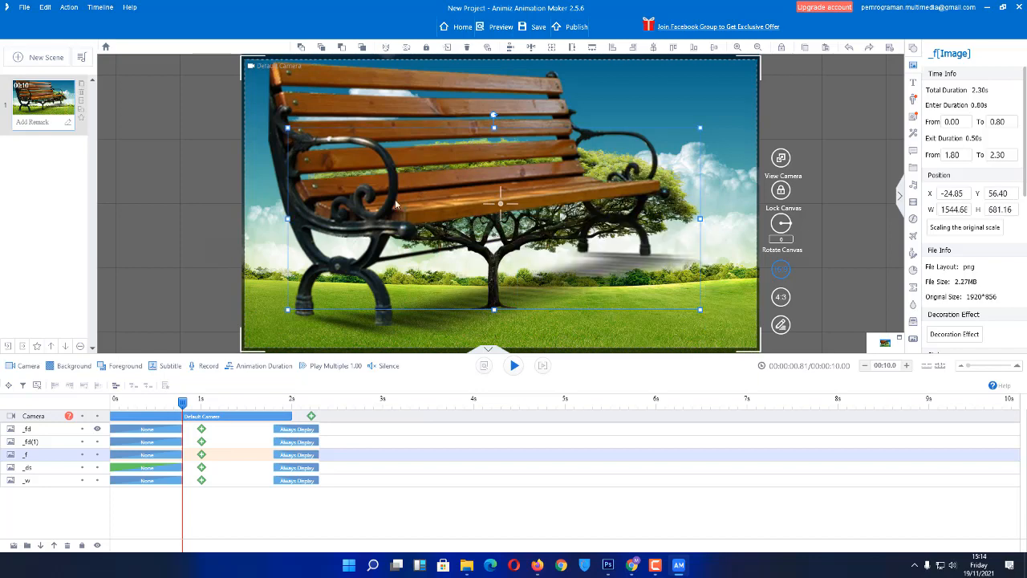
# Step: Shrink the _fd(1) bench to about 247 × 149 and place it beside the trunk at about X 162, Y 375
pyautogui.click(346, 80)
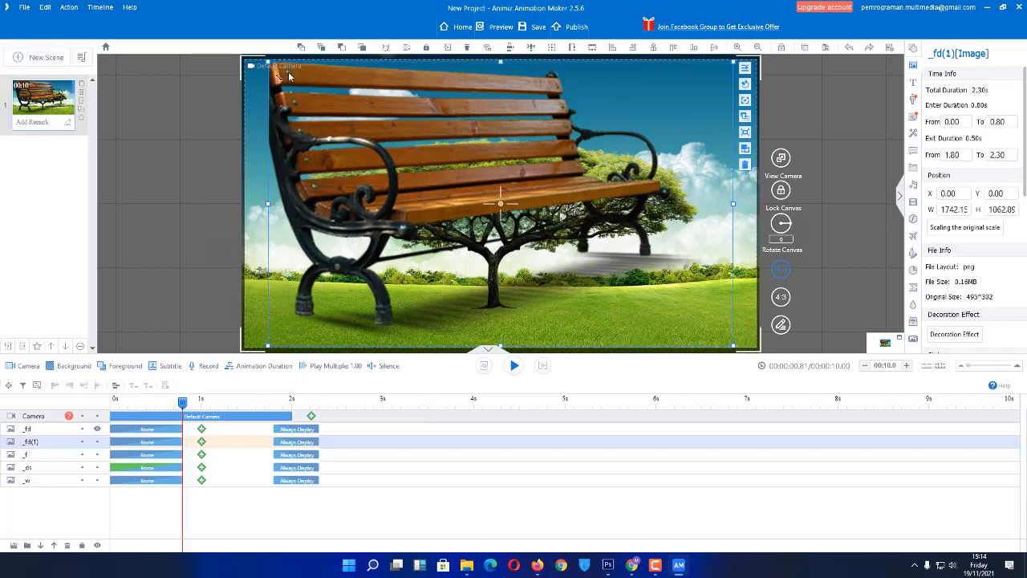
pyautogui.moveTo(275, 62); pyautogui.dragTo(415, 166)
pyautogui.moveTo(482, 203); pyautogui.dragTo(544, 297)
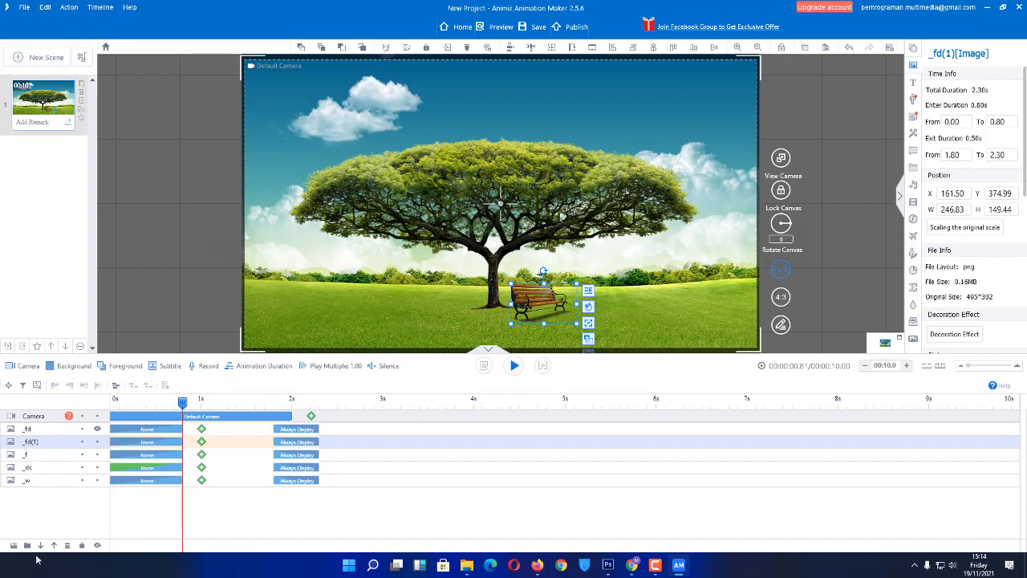
# Step: Show the _fd tree shadow layer, shrink it and place it on the grass beneath the tree
pyautogui.click(41, 431)
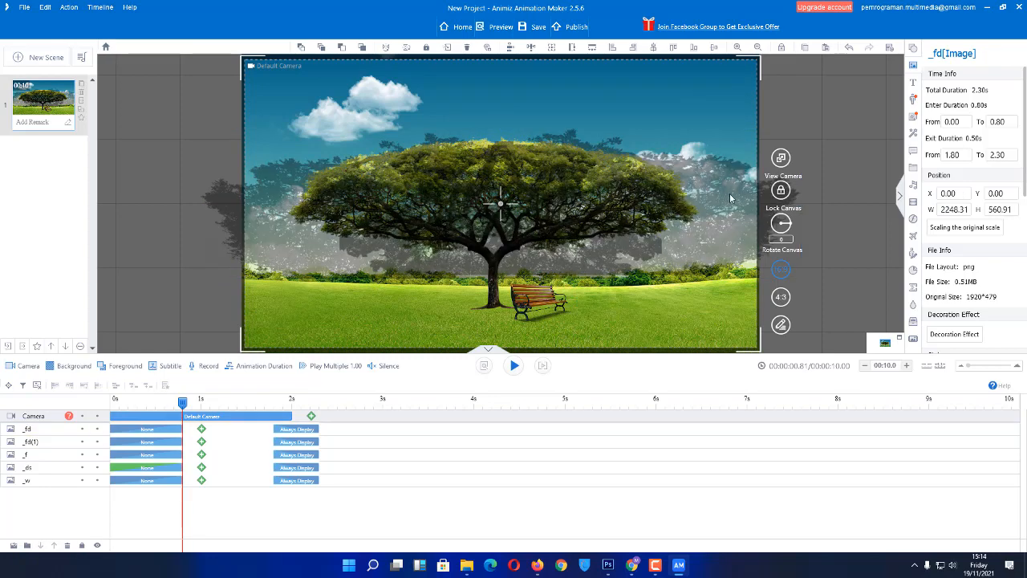
pyautogui.click(724, 196)
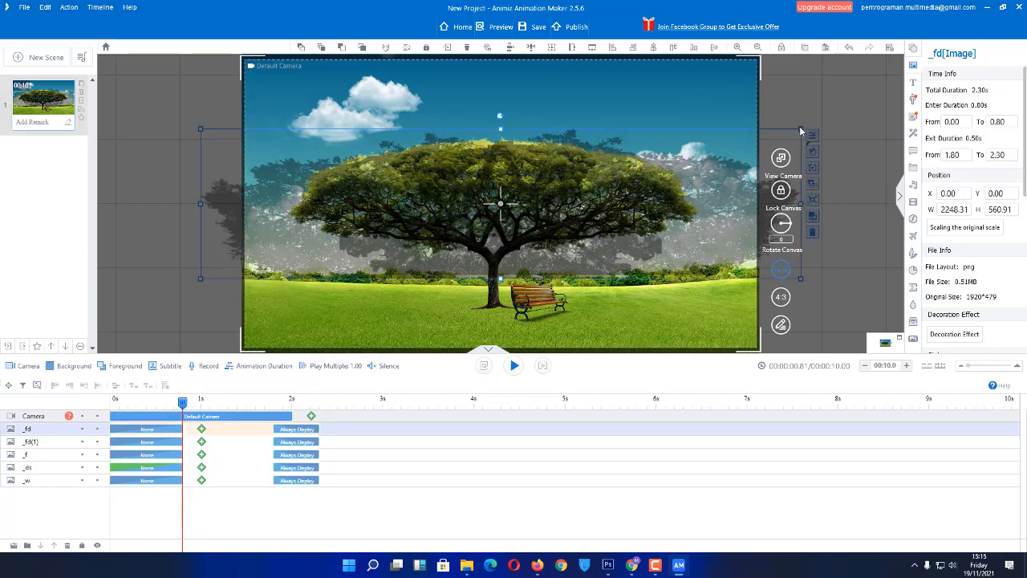
pyautogui.moveTo(800, 130); pyautogui.dragTo(654, 173)
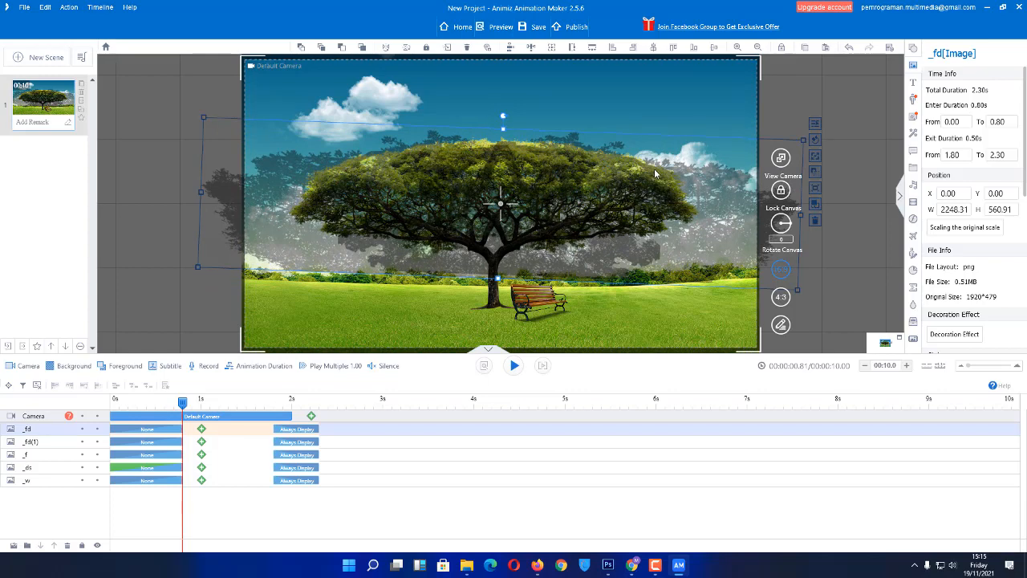
pyautogui.hotkey('ctrl', 'z')
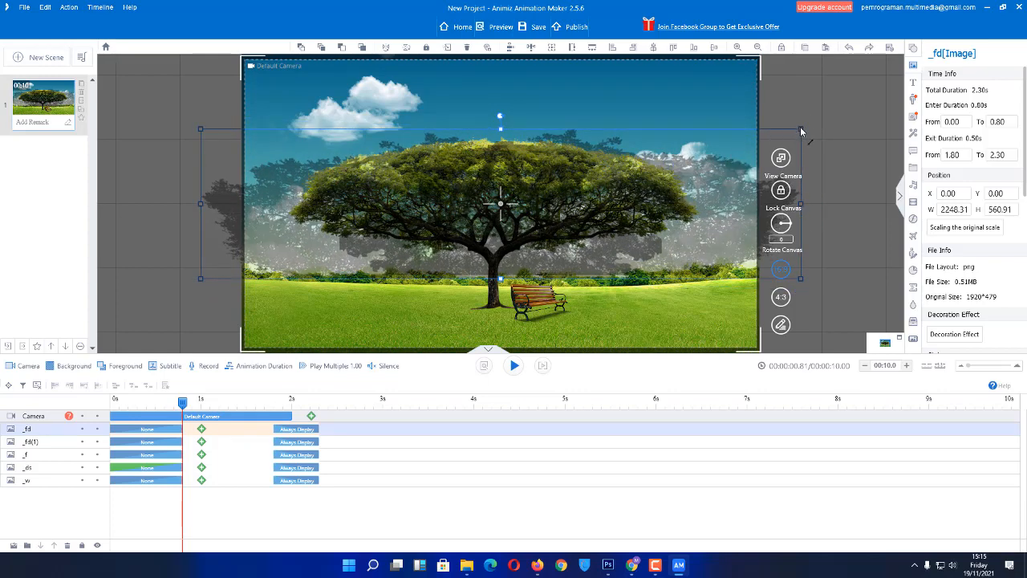
pyautogui.moveTo(800, 130); pyautogui.dragTo(472, 193)
pyautogui.moveTo(446, 225); pyautogui.dragTo(599, 332)
pyautogui.click(212, 256)
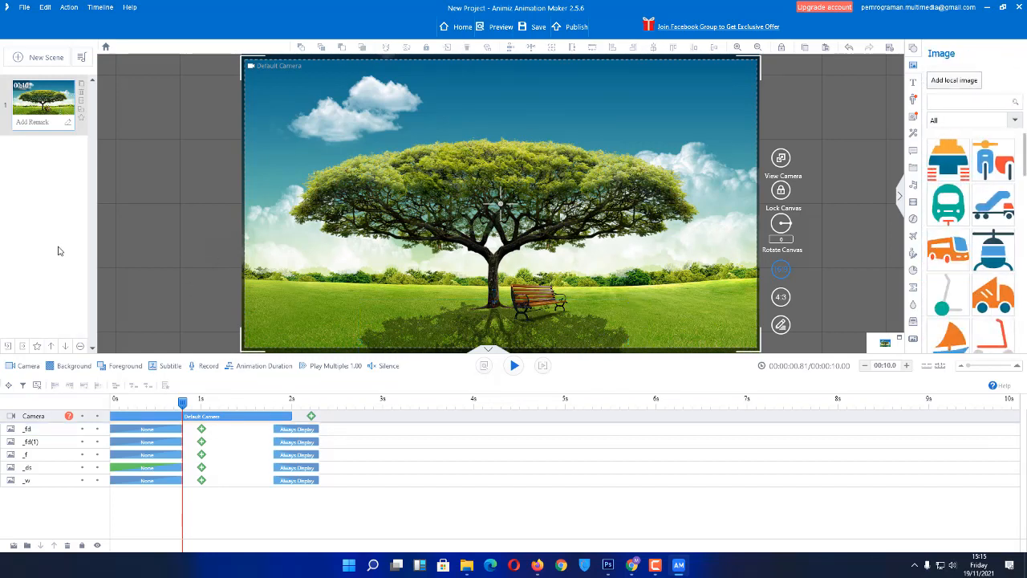